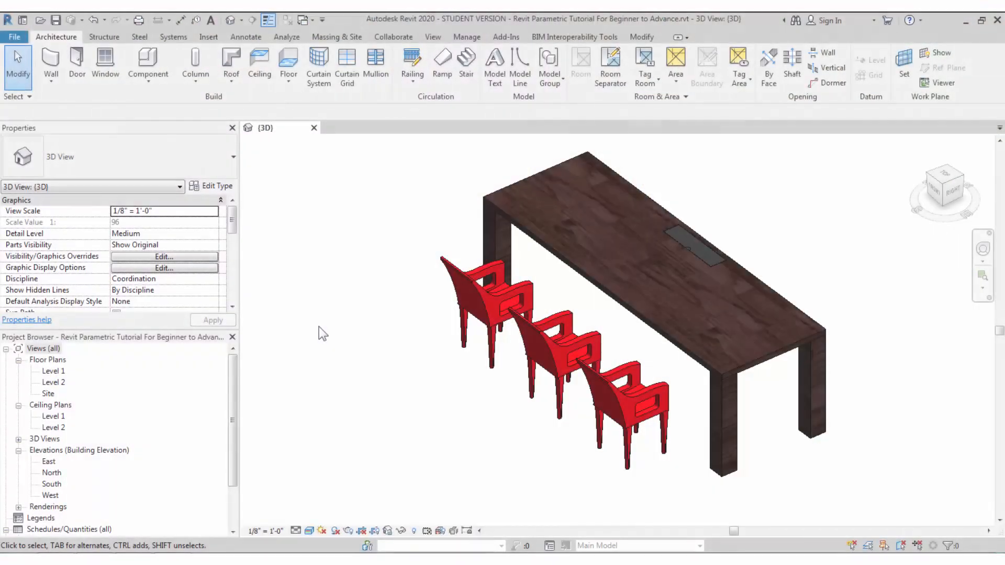
- Create a new family from the Metric Generic Model.rft template
click(15, 36)
mouse_move(52, 84)
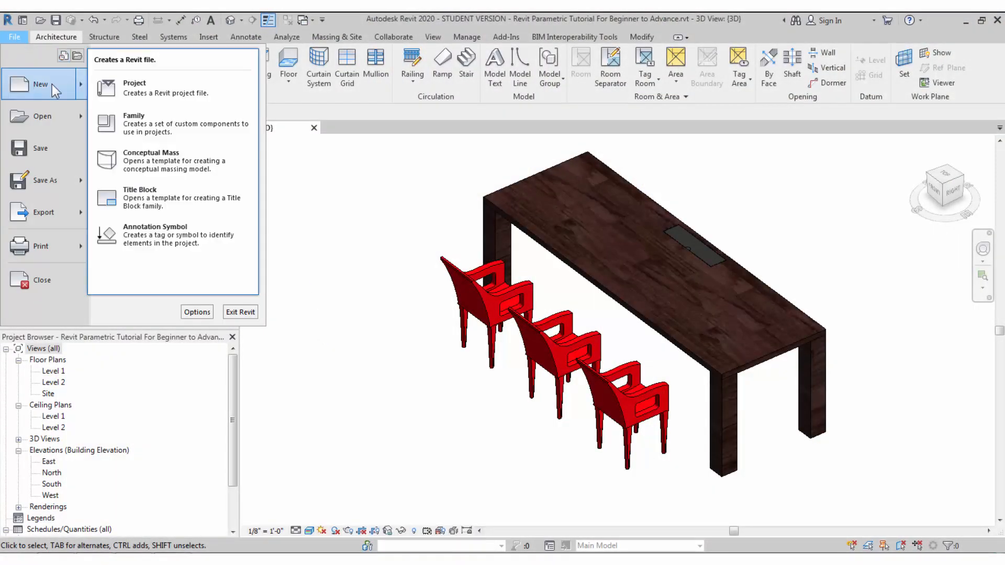
click(143, 120)
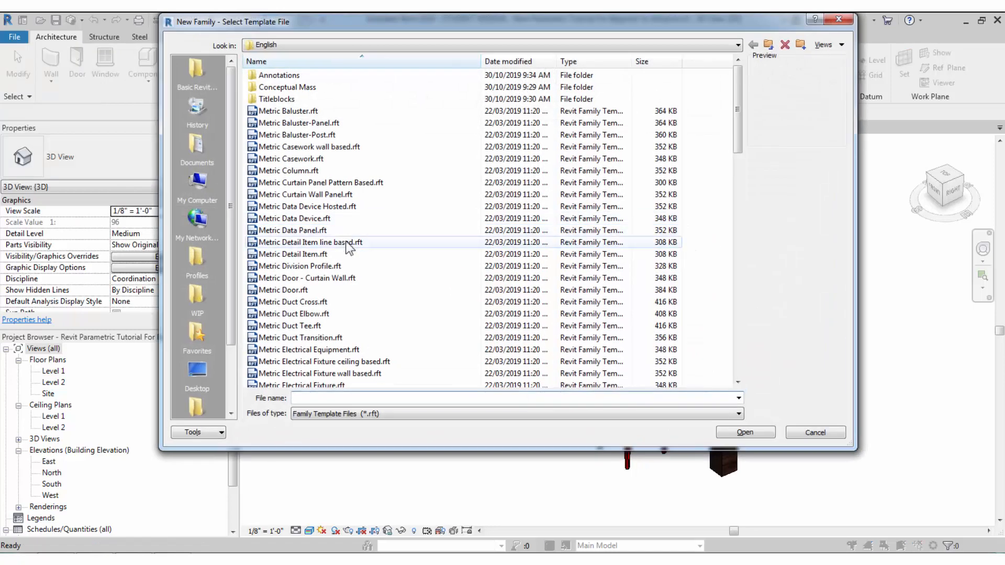
click(320, 241)
scroll(319, 342, down, 4)
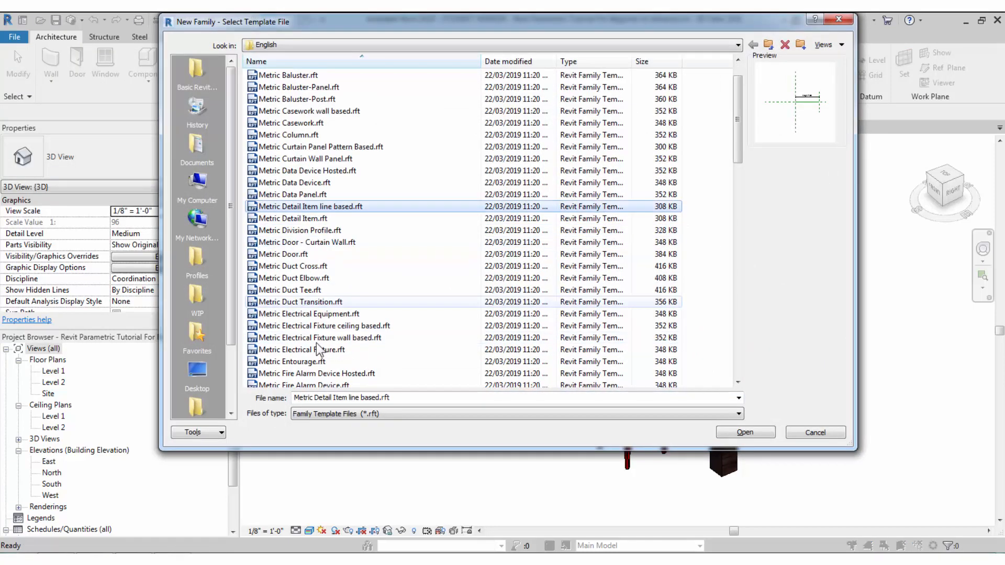
click(304, 302)
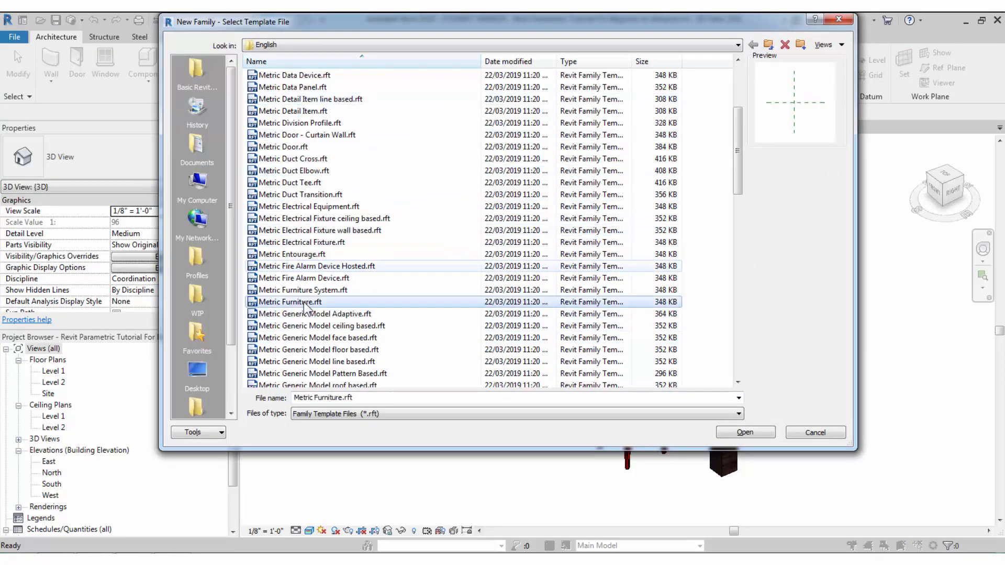
scroll(309, 319, down, 3)
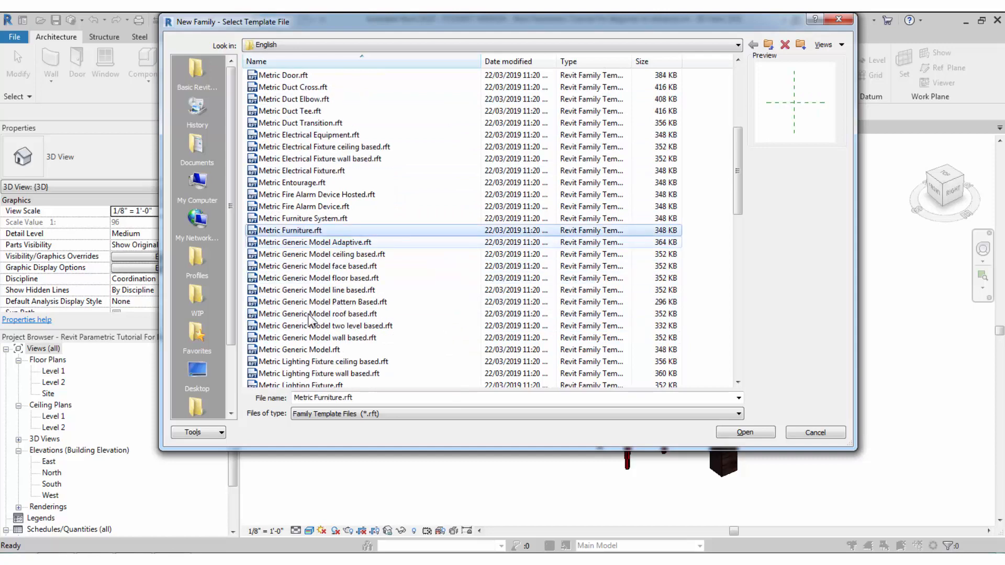
click(317, 314)
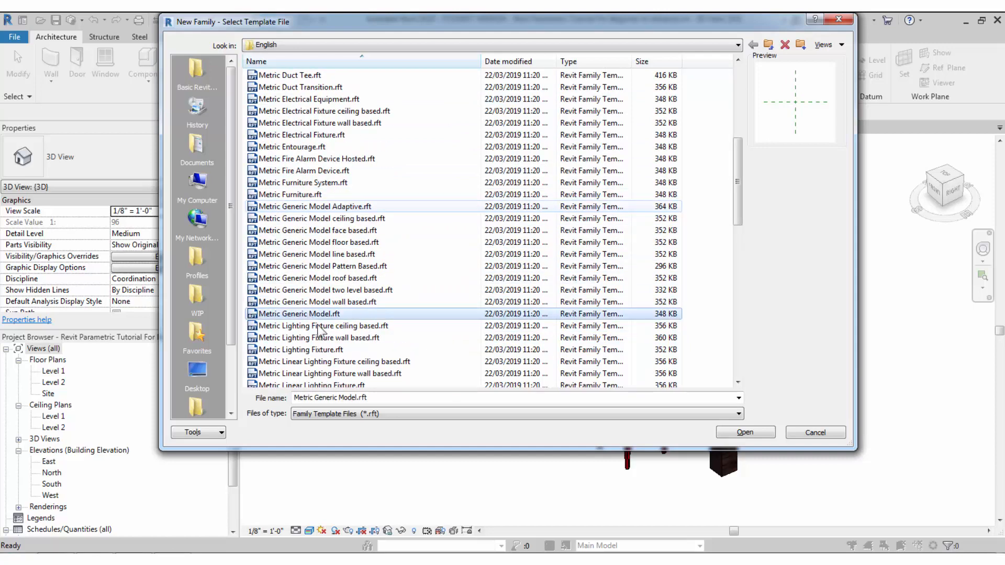
click(726, 434)
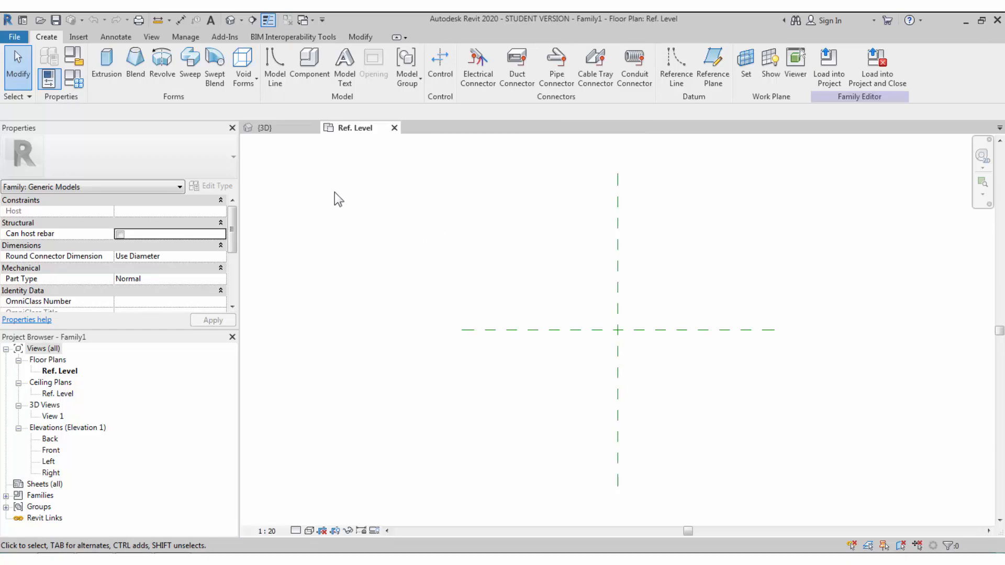
- Save the family as 'Parameteric Revit Table Family' in the 03_12-06-2020 tutorial folder
click(55, 20)
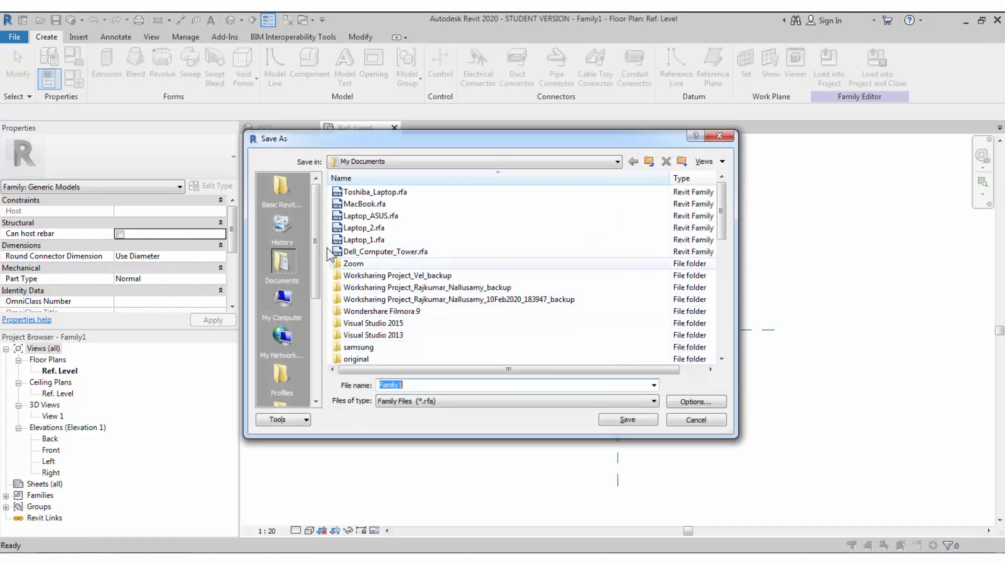
click(282, 199)
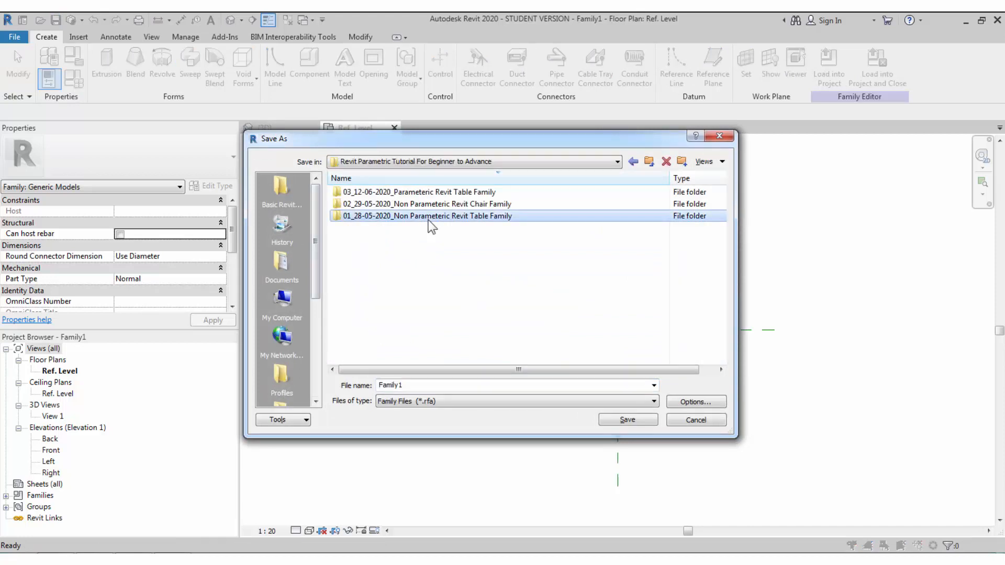
double_click(428, 192)
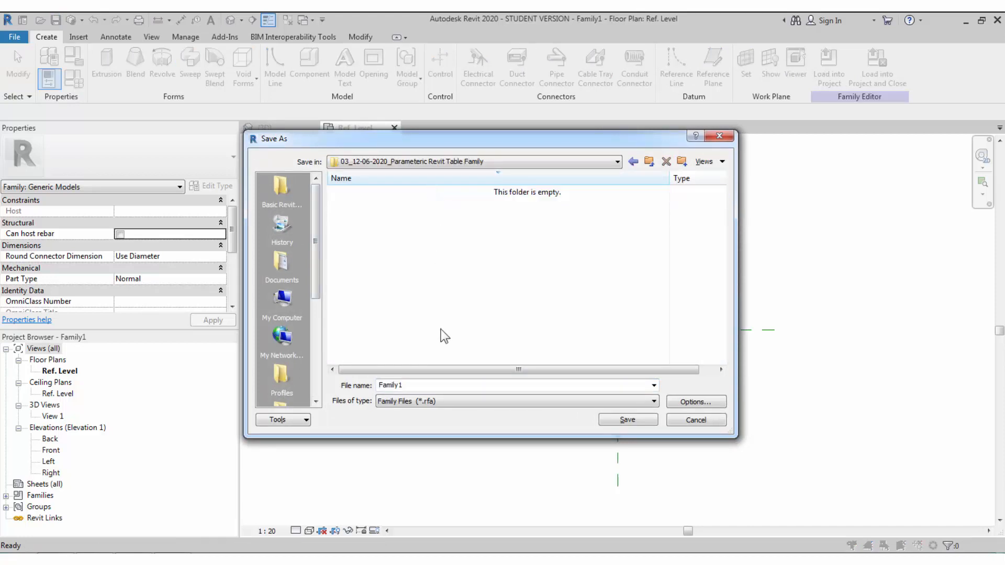
double_click(505, 382)
text(Parameteric Revit Table Family)
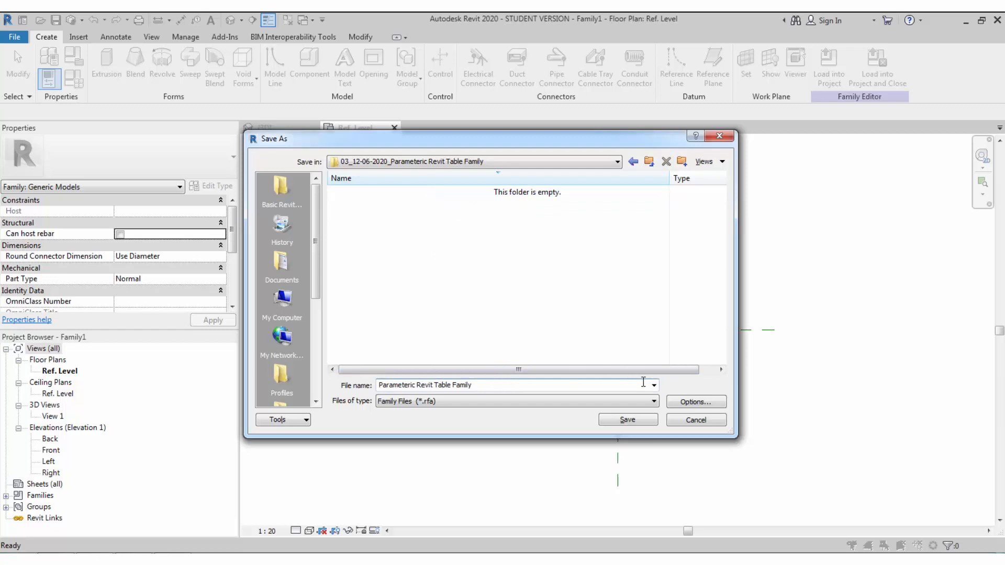
click(680, 404)
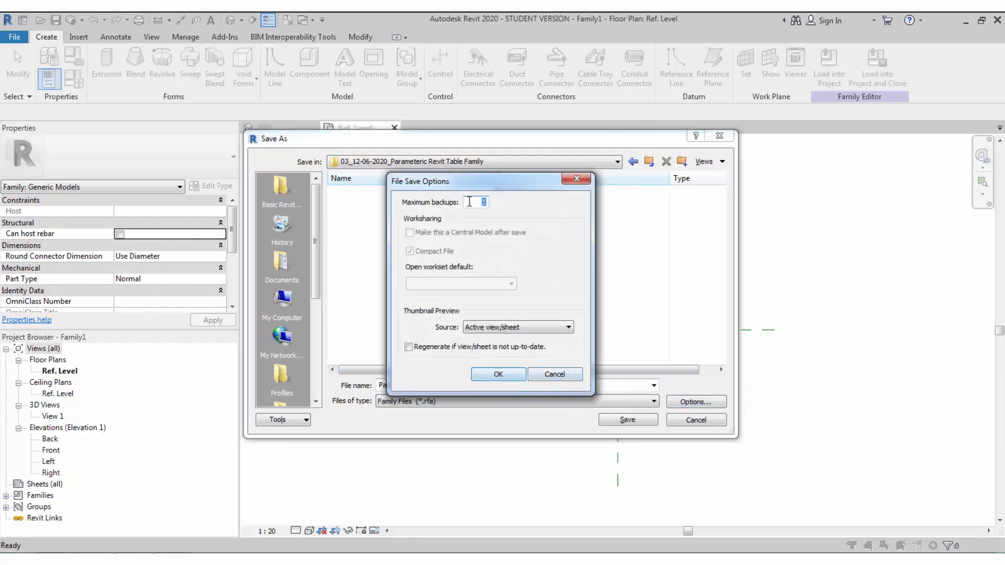
click(498, 369)
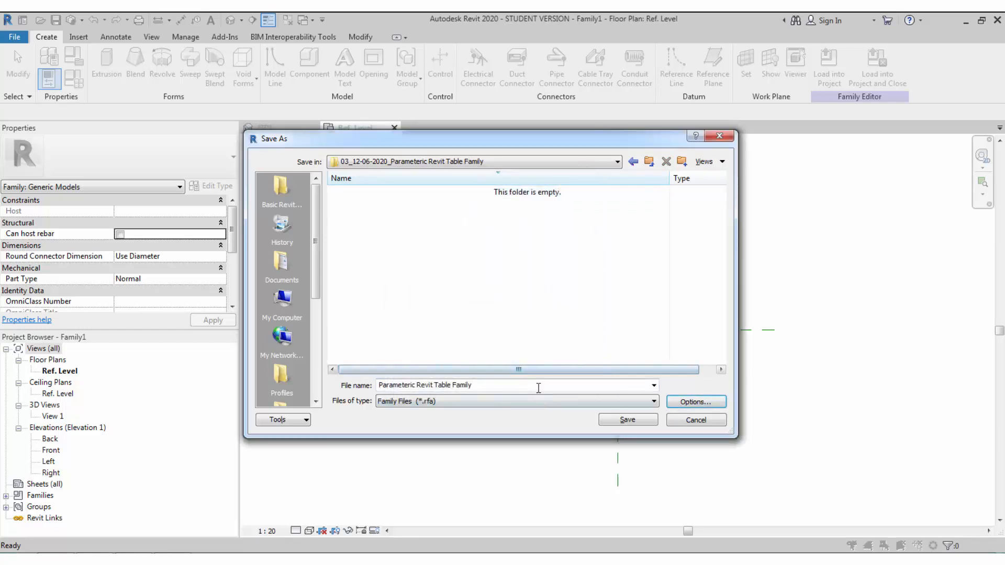
click(614, 414)
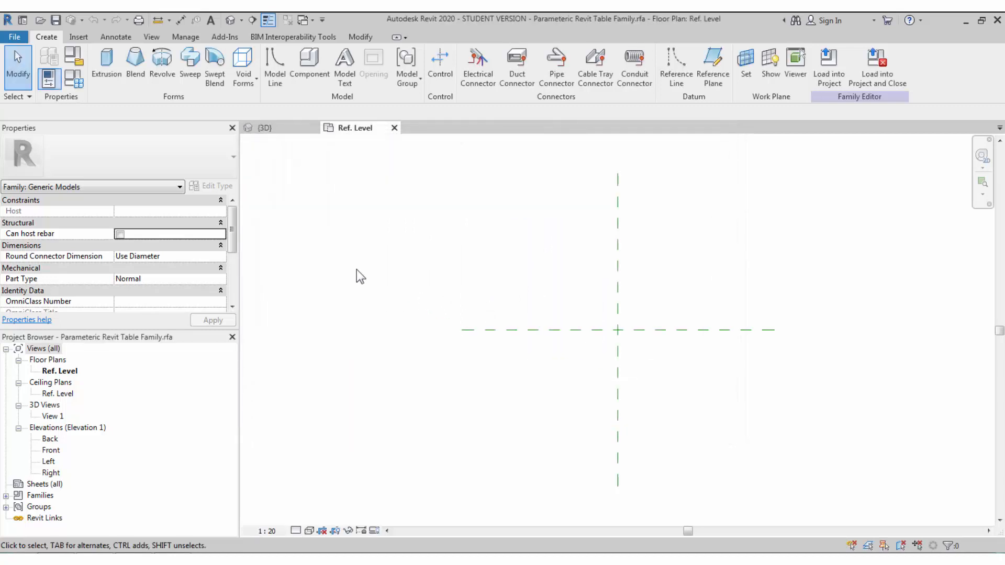
- Switch the family category to Furniture, then select the vertical centre reference plane
click(74, 57)
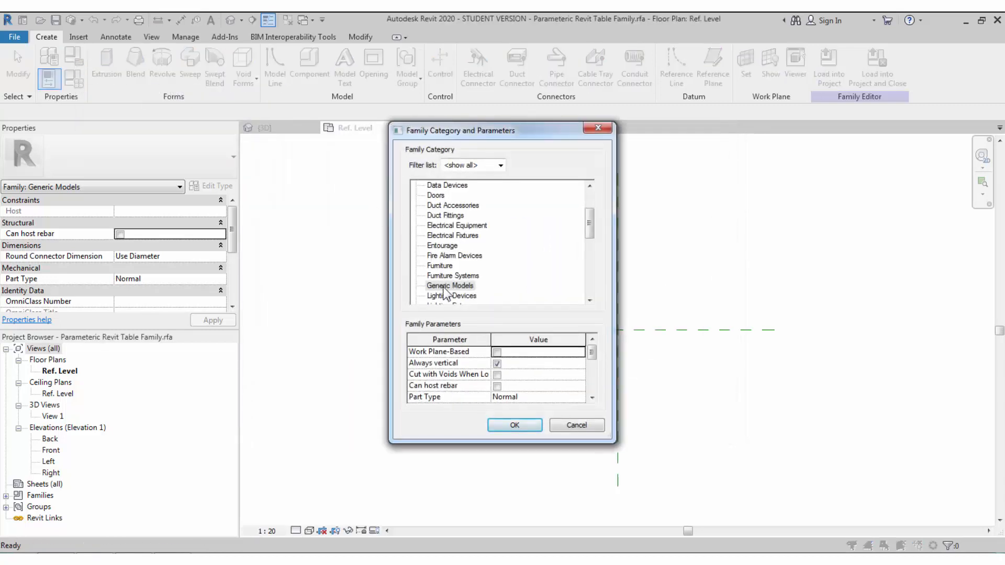
click(444, 287)
click(439, 267)
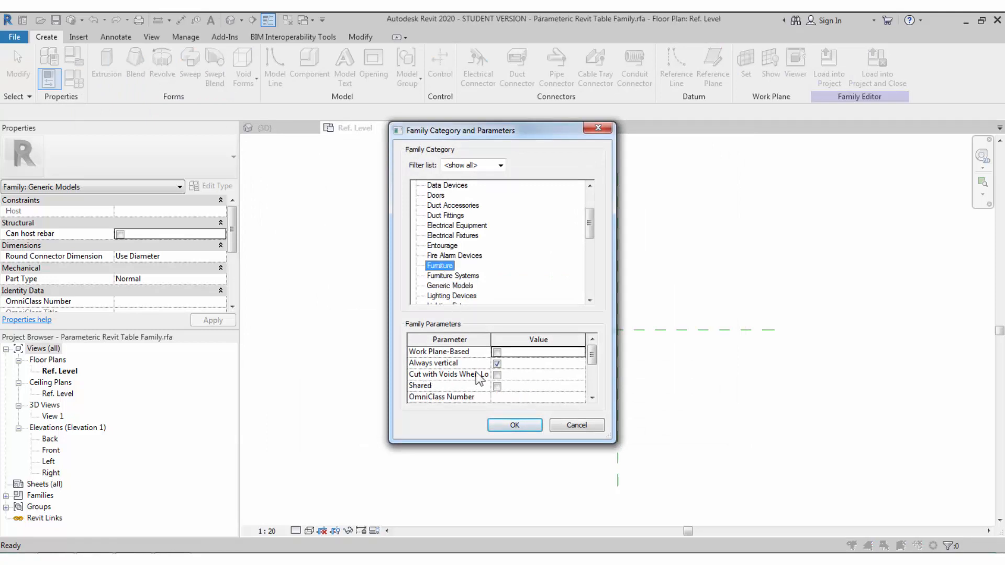
click(513, 425)
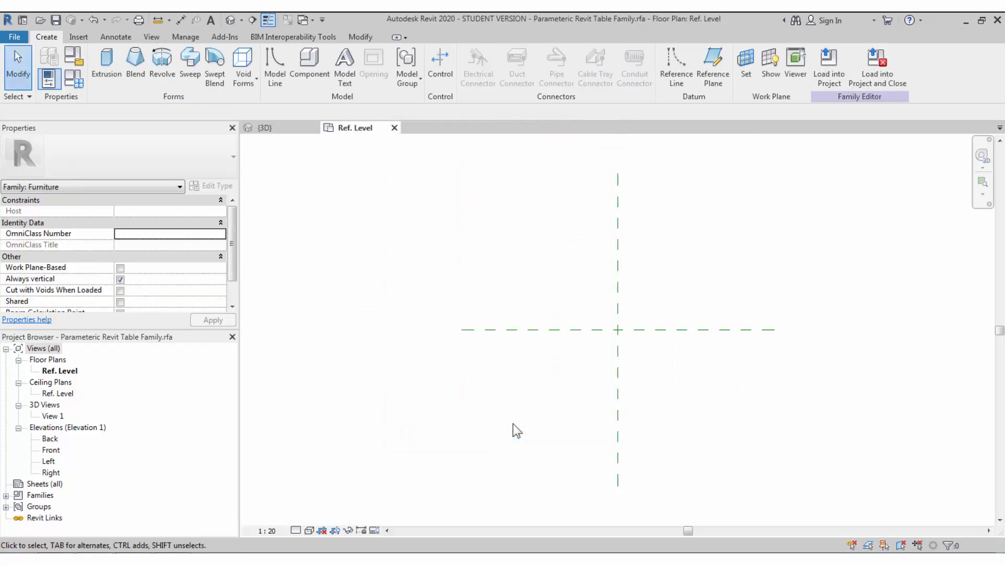
click(617, 383)
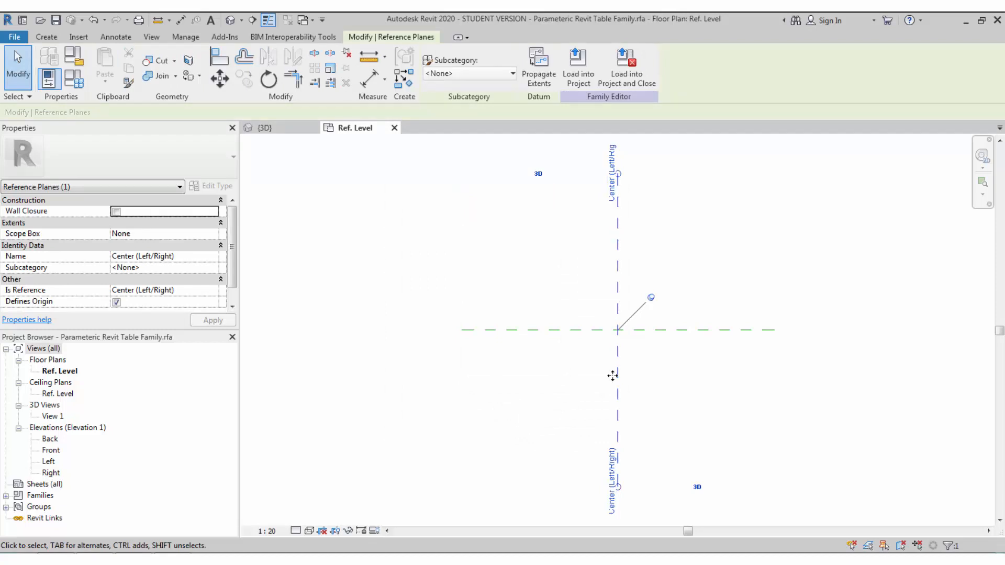
right_click(612, 375)
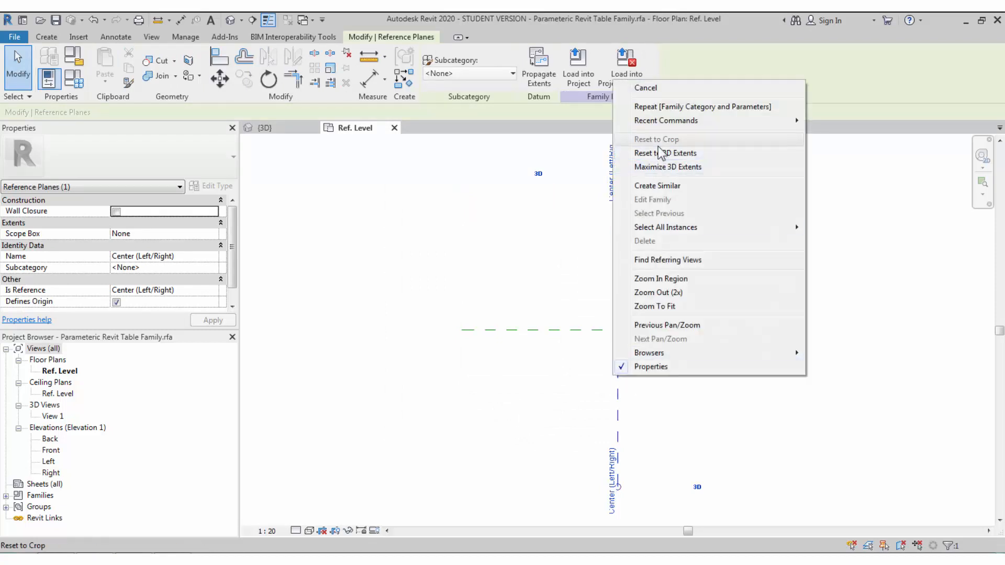
- Draw a horizontal reference plane 920 below centre and vertical planes 1304.3 left and 1180 right
click(662, 187)
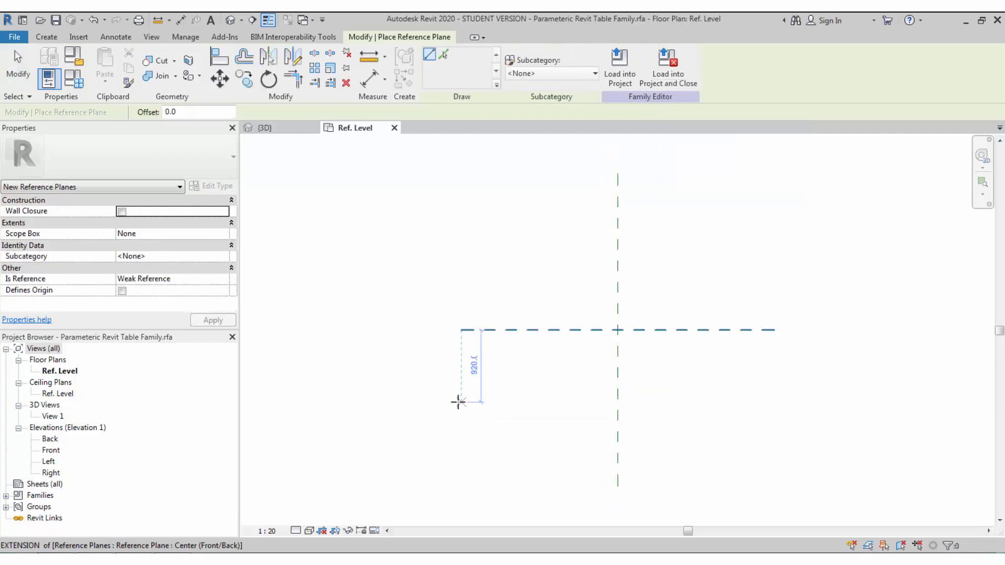
click(461, 401)
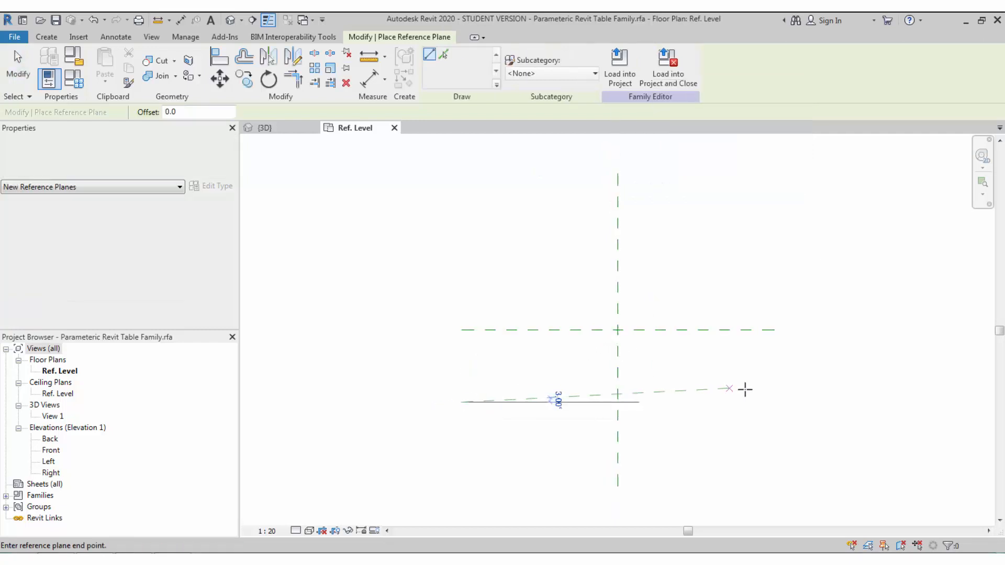
click(774, 402)
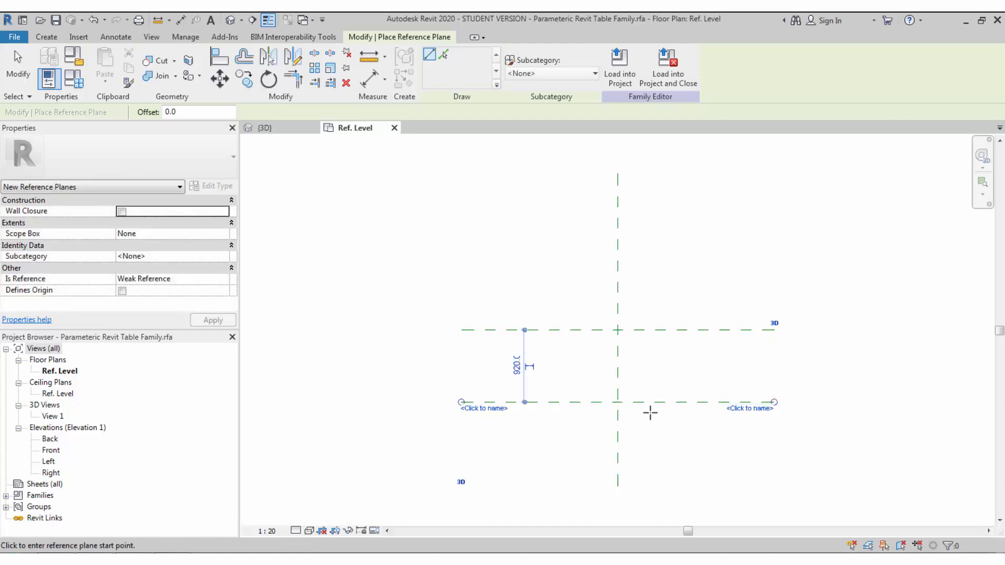
middle_drag(622, 386, 602, 380)
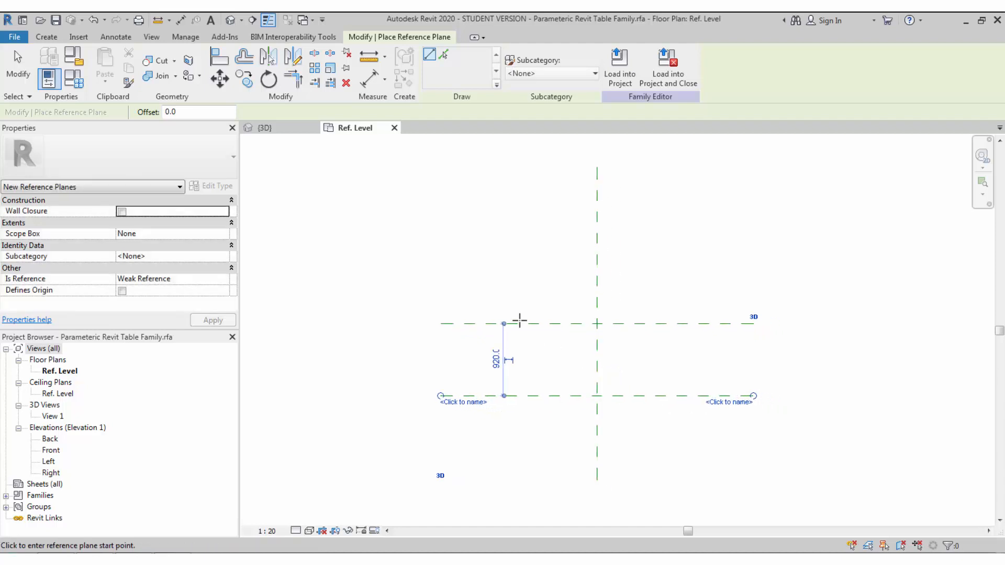
click(492, 242)
click(494, 450)
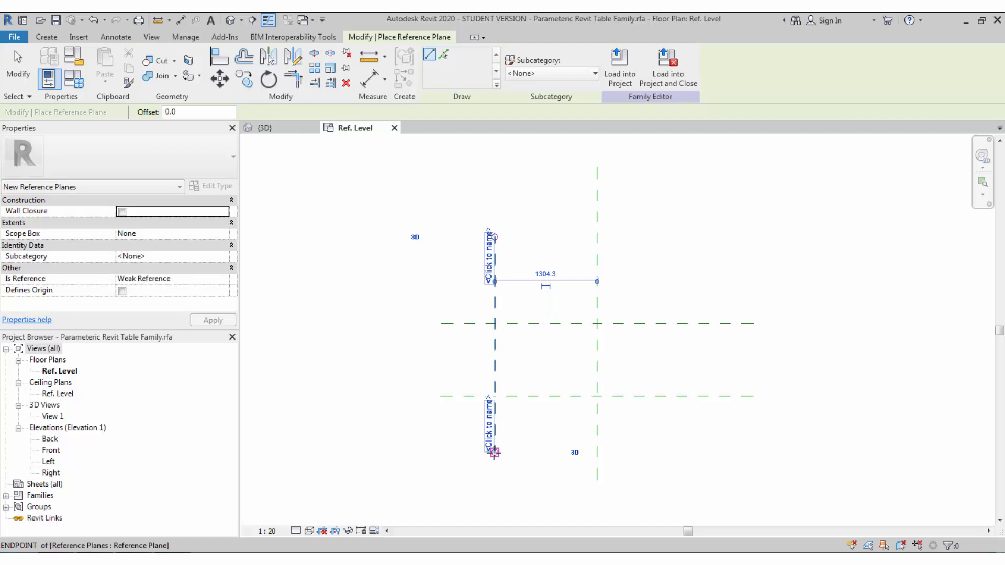
click(690, 235)
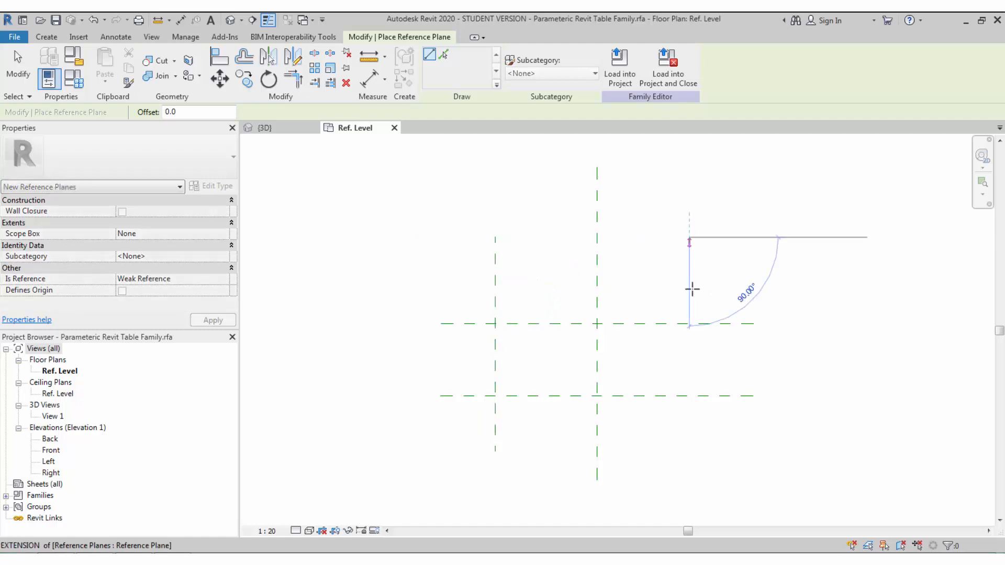
click(683, 452)
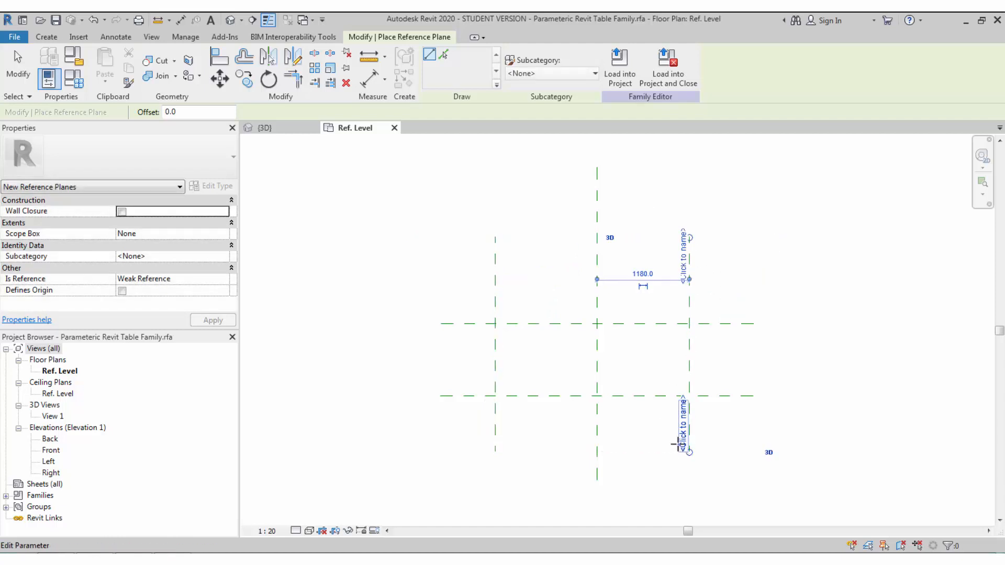
key(Escape)
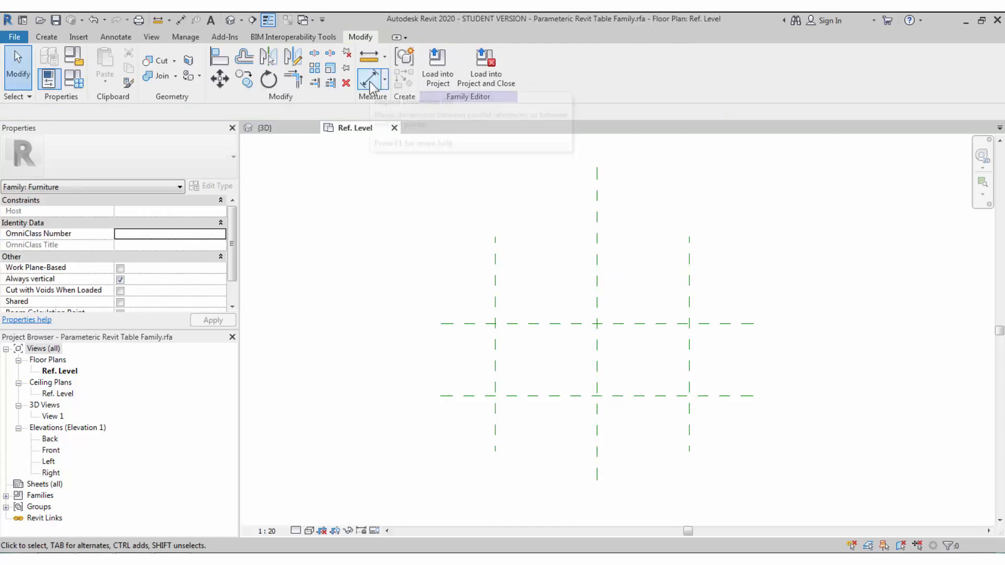
- Dimension the left, centre and right reference planes and set the string to EQ
click(371, 84)
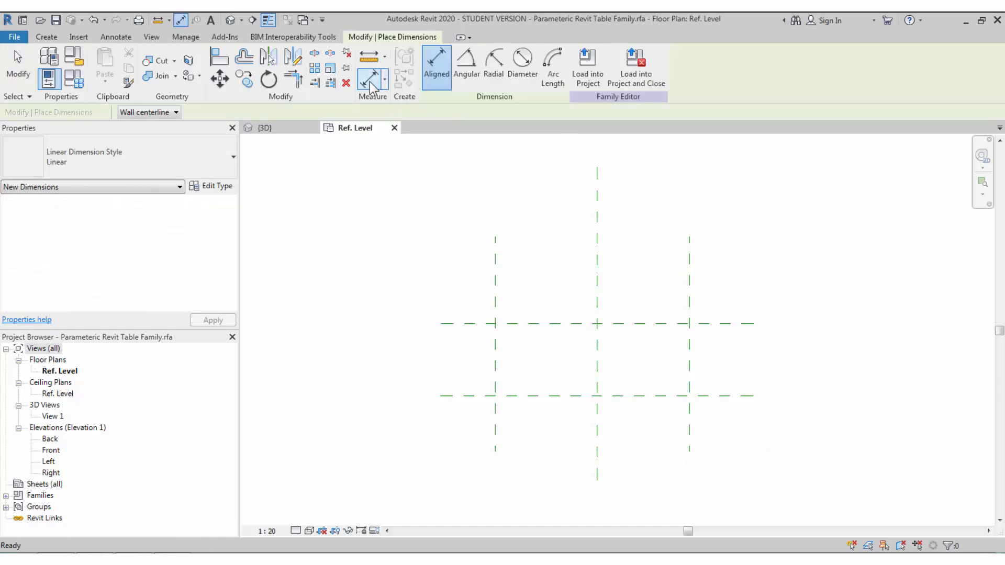
click(495, 283)
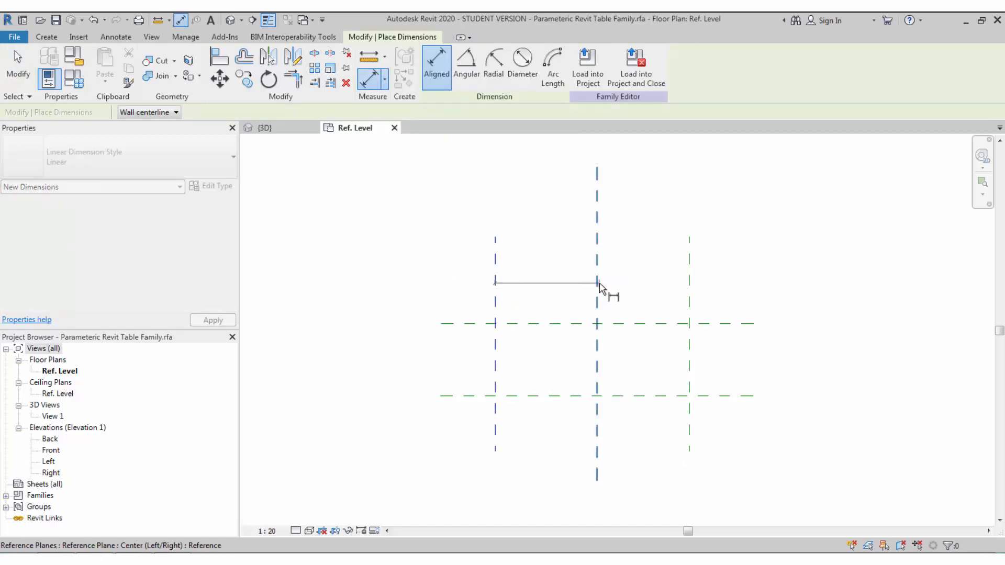
click(597, 284)
click(691, 277)
click(740, 257)
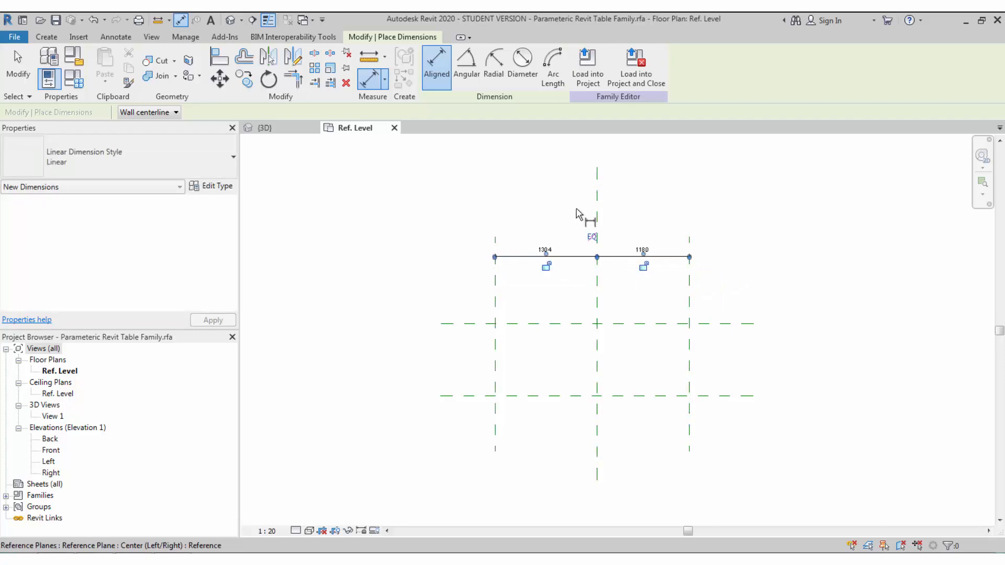
click(592, 239)
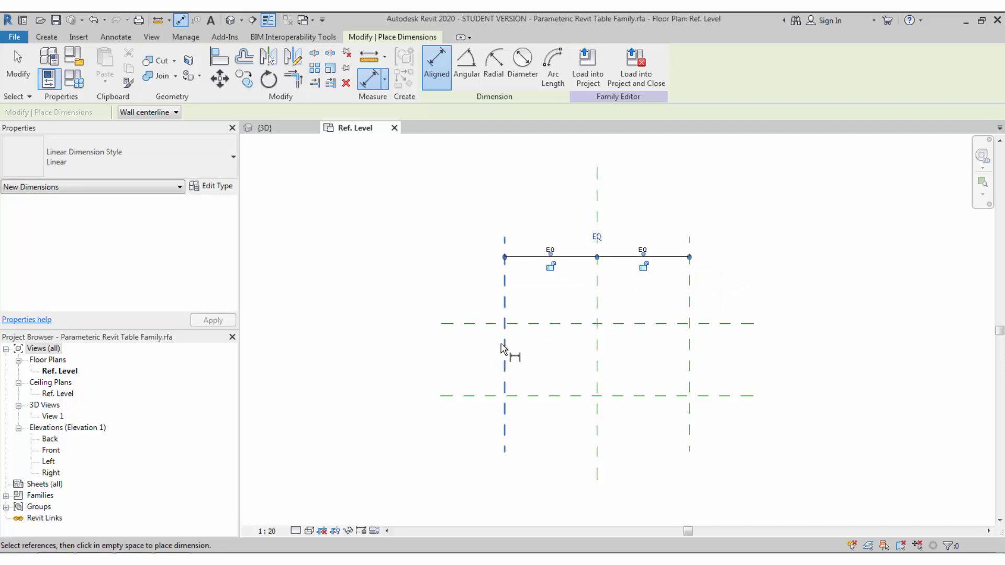
- Add the 920 width dimension and the 2360 overall length dimension
click(489, 324)
click(490, 396)
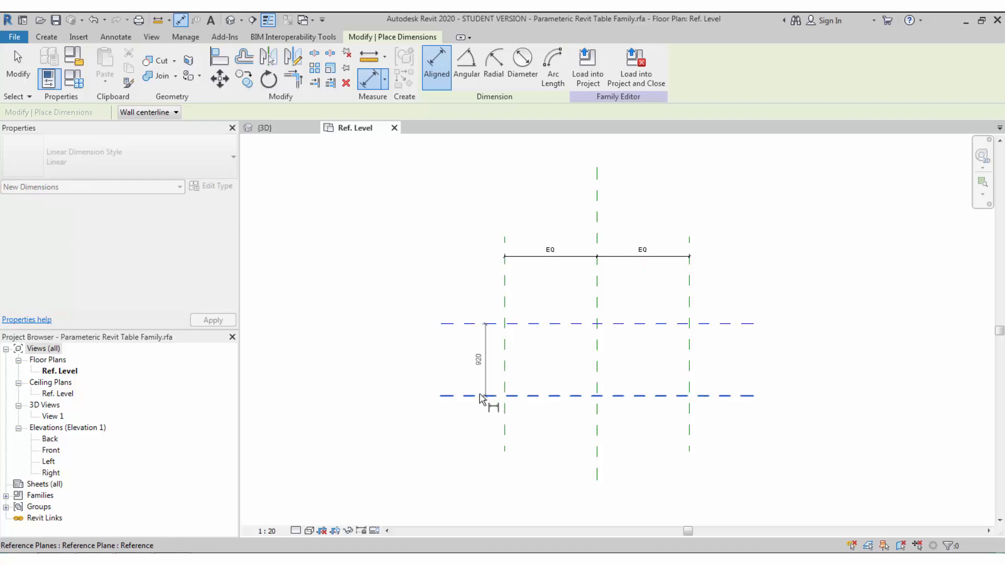
click(463, 416)
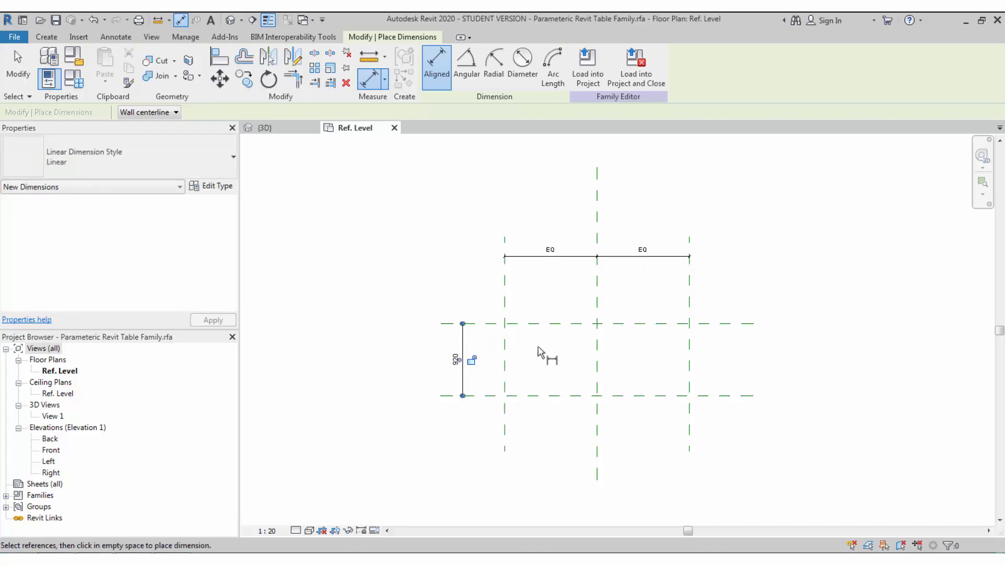
click(504, 288)
click(689, 285)
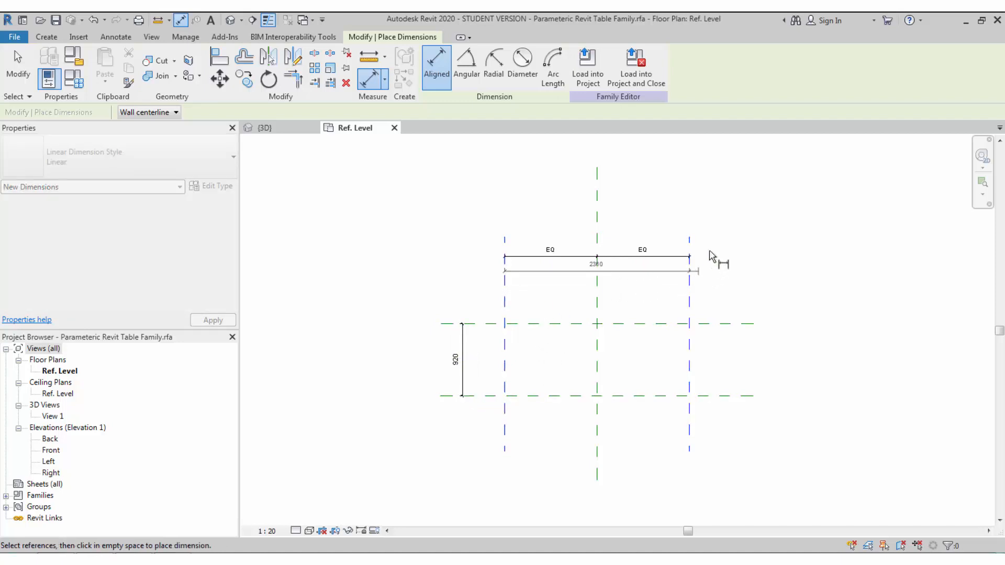
click(721, 222)
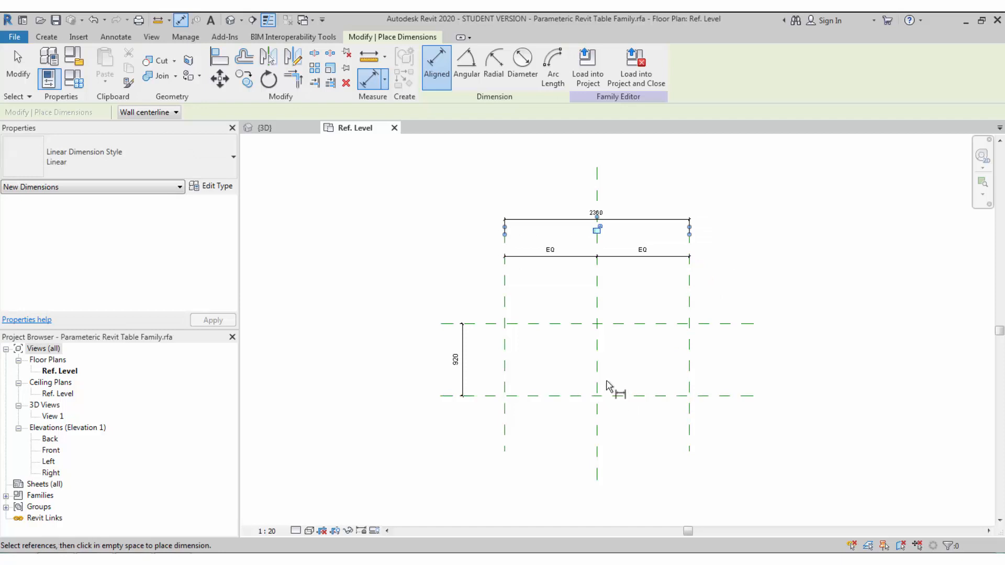
middle_drag(610, 385, 587, 389)
key(Escape)
key(Escape)
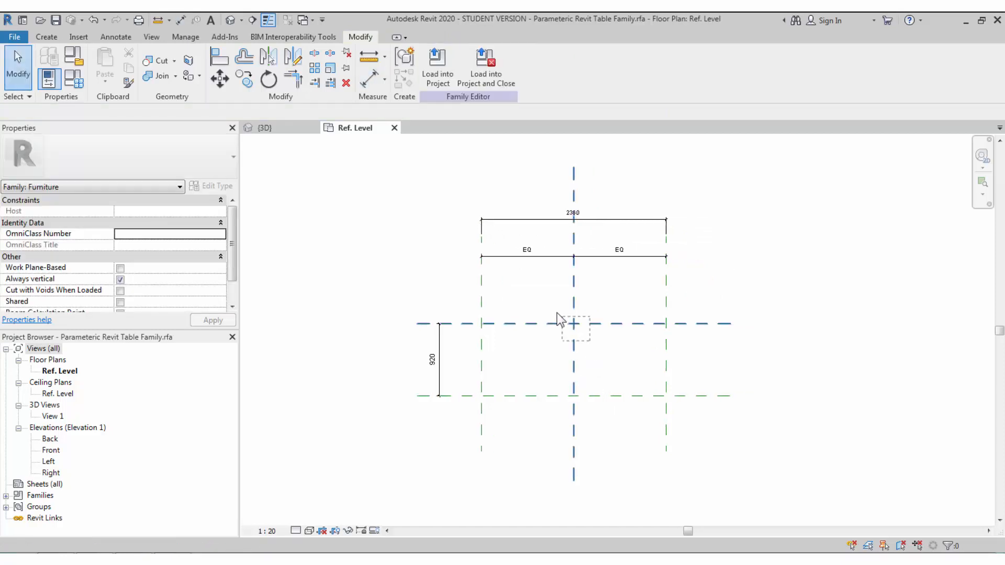
- Check the centre reference planes, then pick the Front elevation in the Project Browser
click(569, 339)
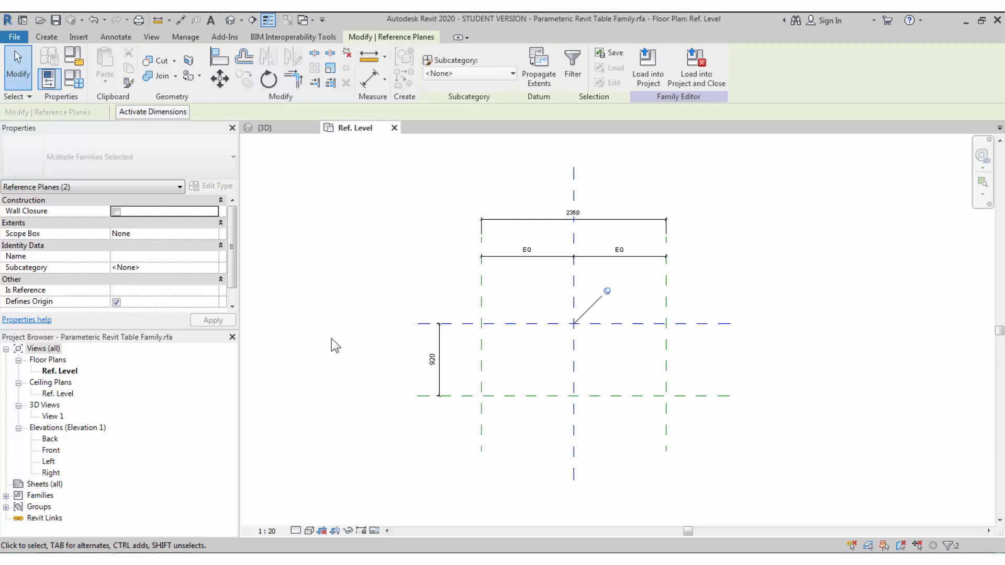
click(548, 375)
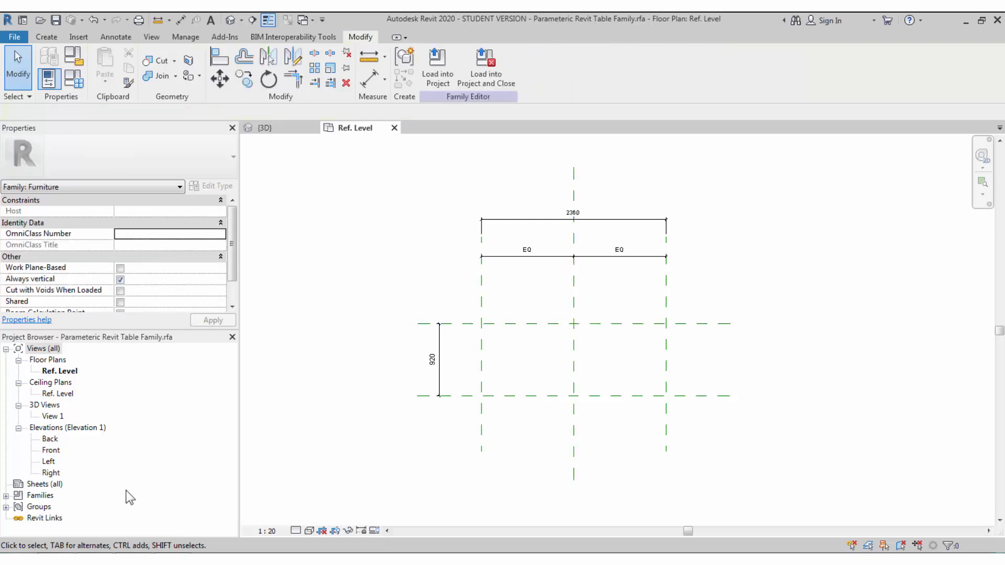
click(49, 461)
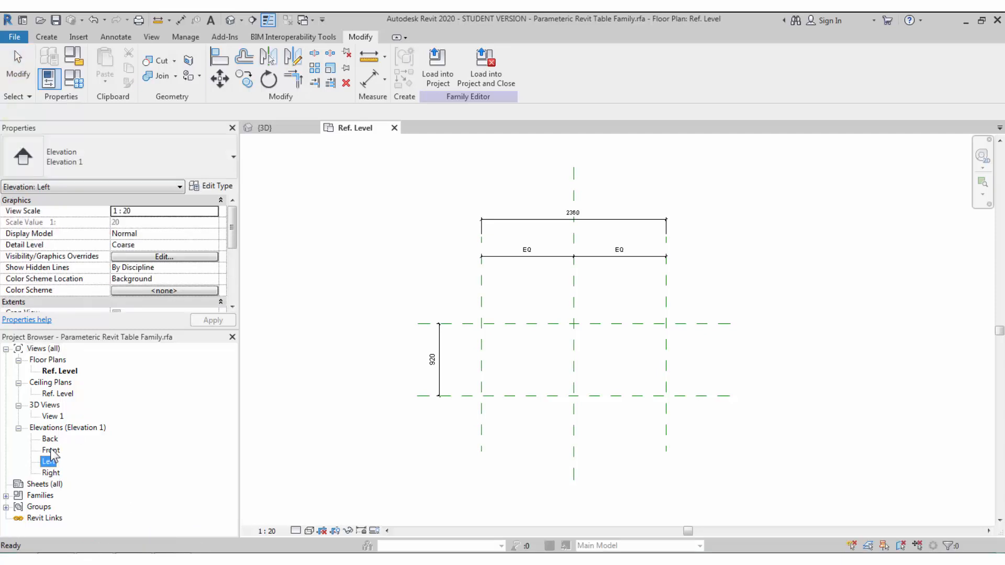
- Open Front elevation tiled beside the plan and draw a horizontal reference plane above the level
double_click(51, 450)
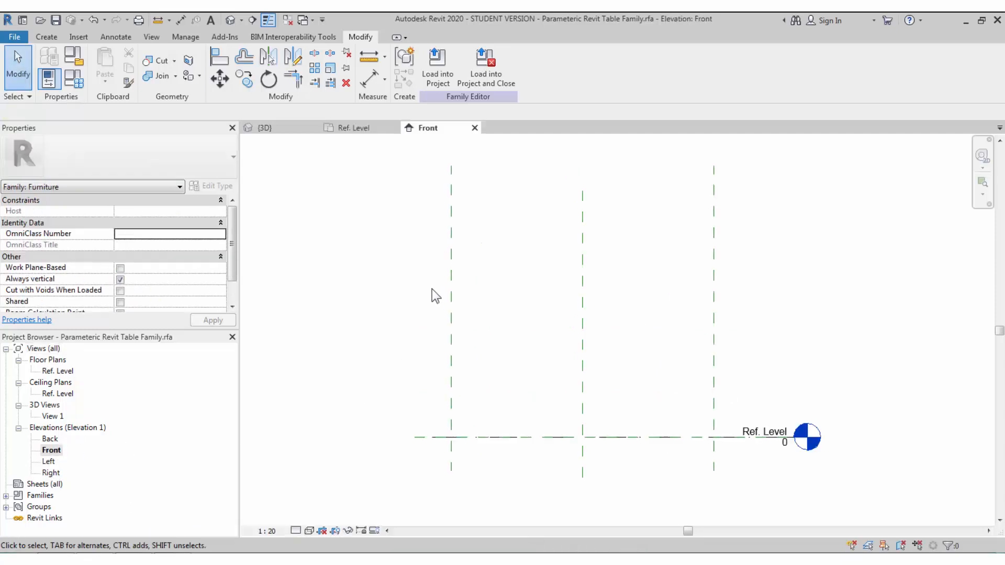
key(w)
key(t)
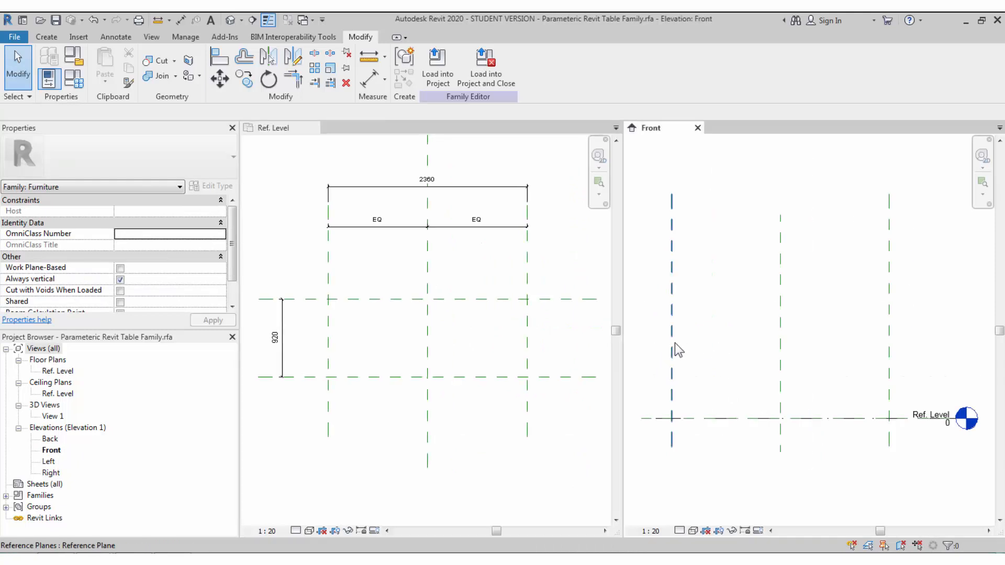
click(672, 347)
right_click(675, 349)
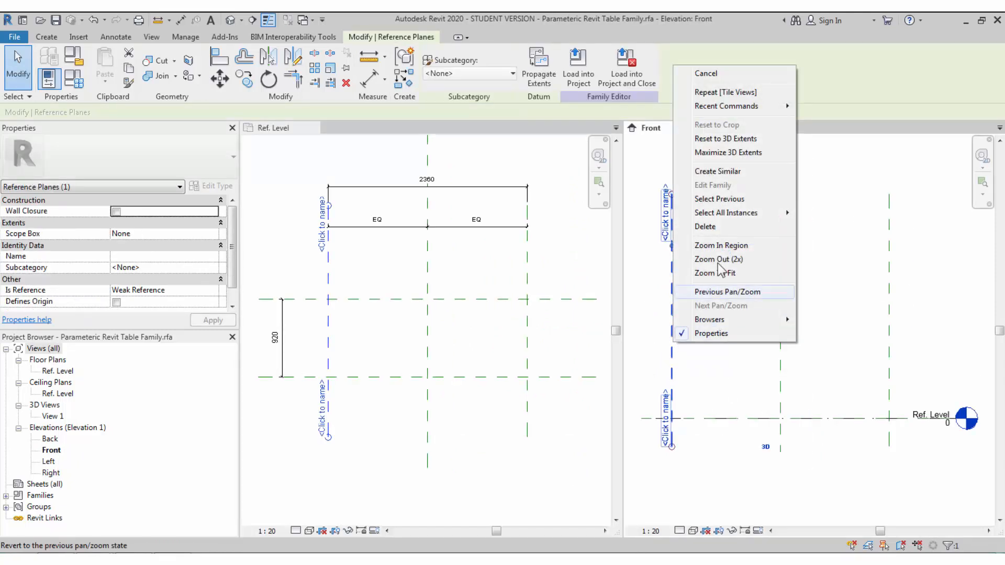
click(717, 171)
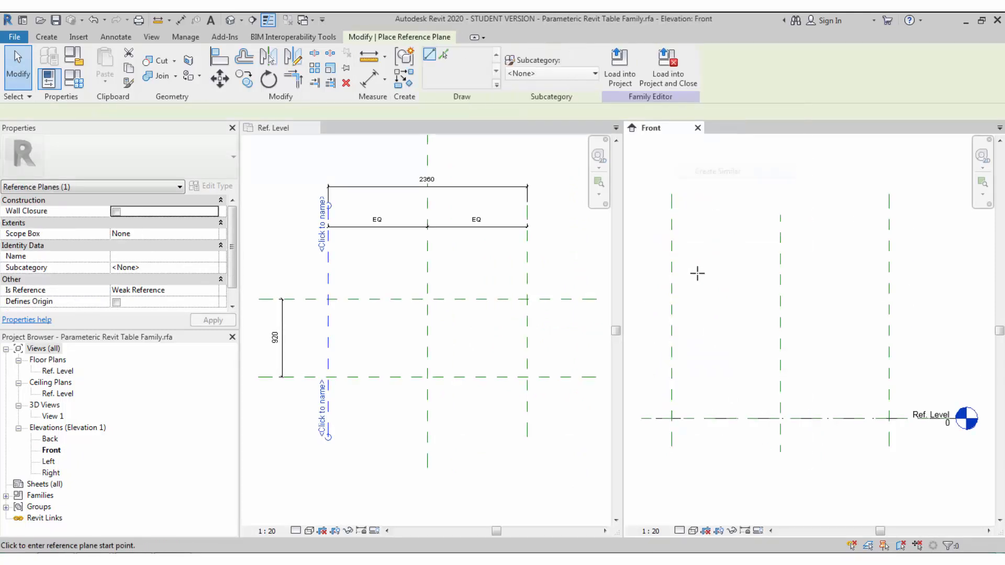
click(638, 335)
click(912, 335)
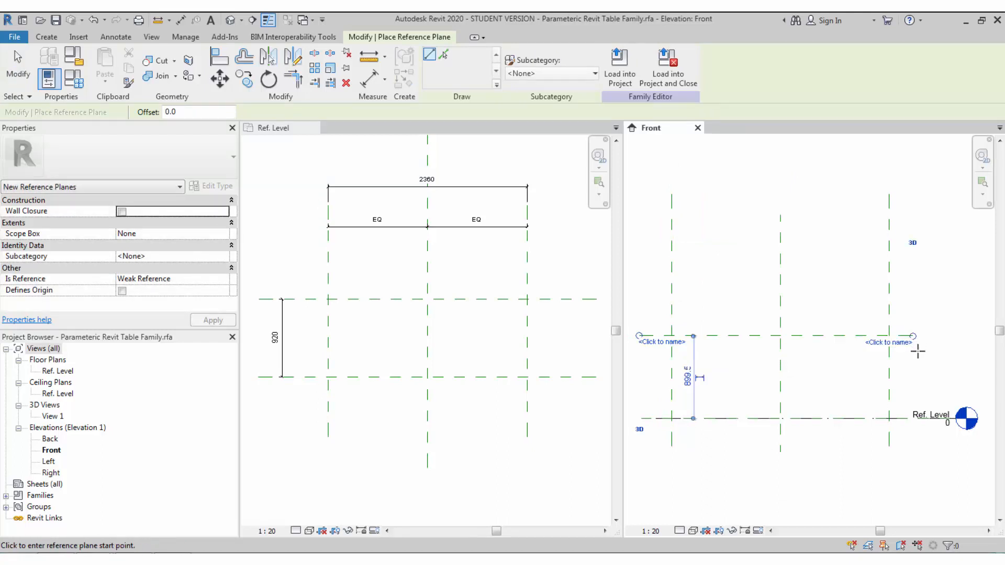
key(Escape)
key(Escape)
- Dimension the new reference plane 900 above Ref. Level
key(d)
key(i)
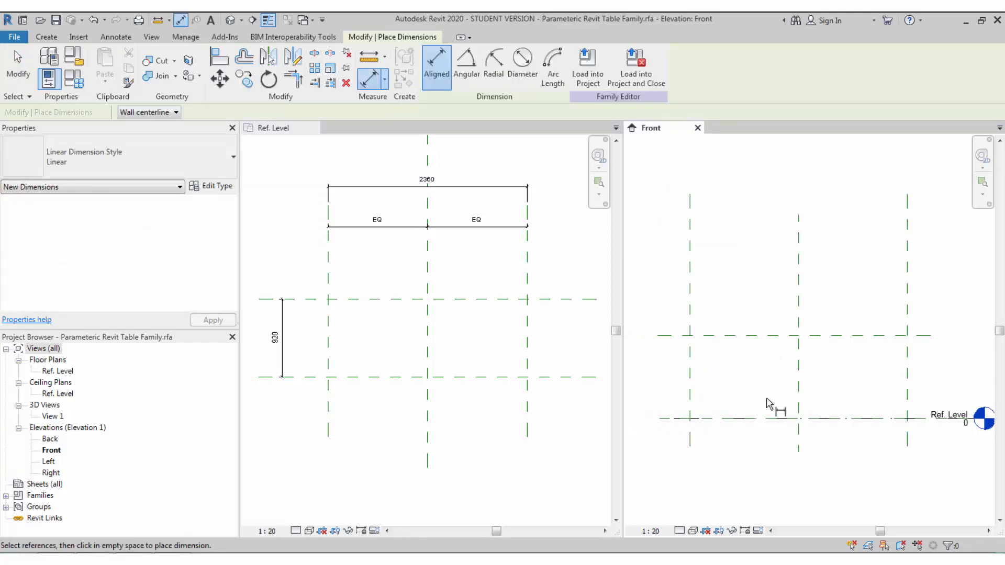
click(682, 418)
click(684, 336)
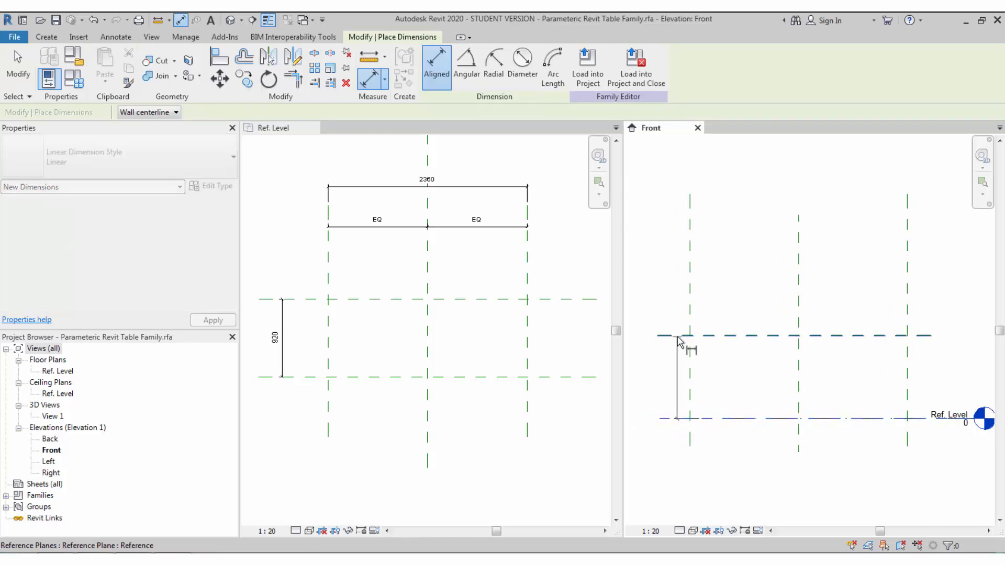
click(677, 371)
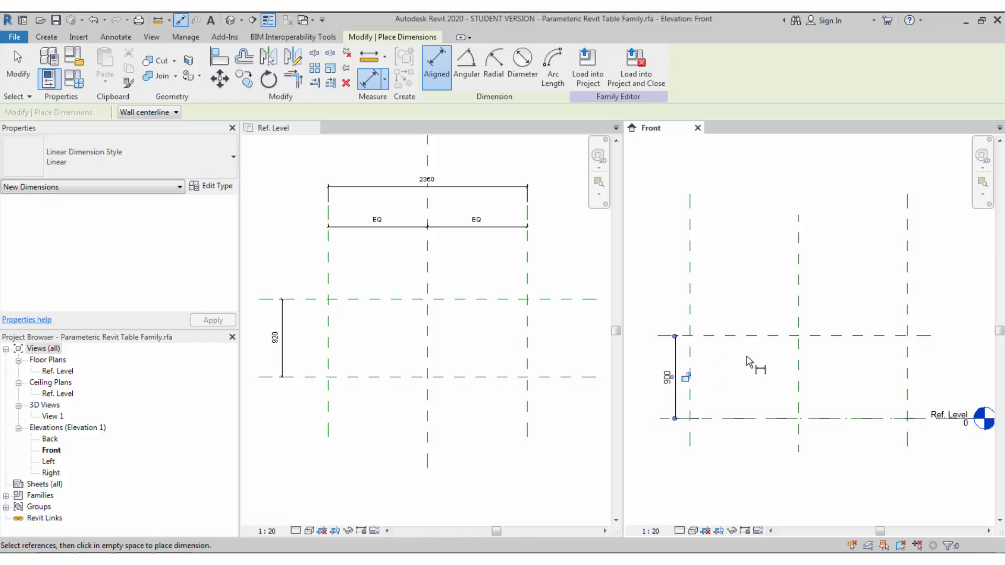
key(Escape)
- Copy the new horizontal reference plane 140 higher
click(735, 335)
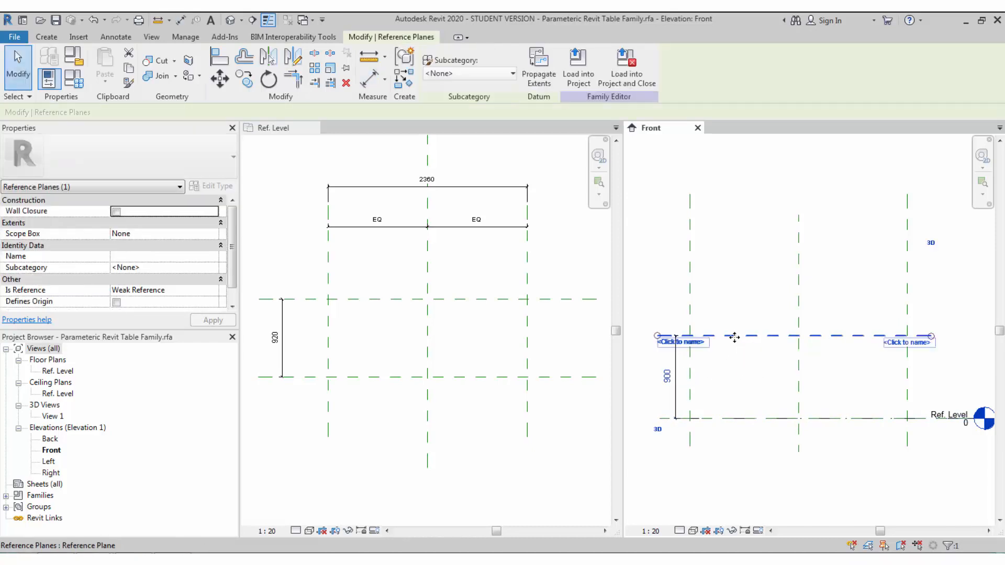
scroll(737, 347, up, 1)
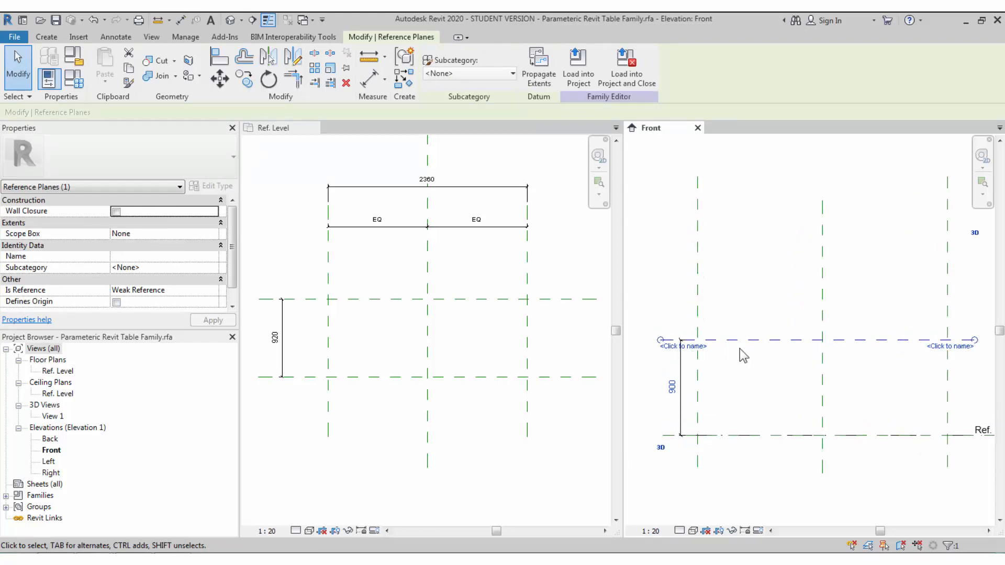
scroll(740, 350, up, 2)
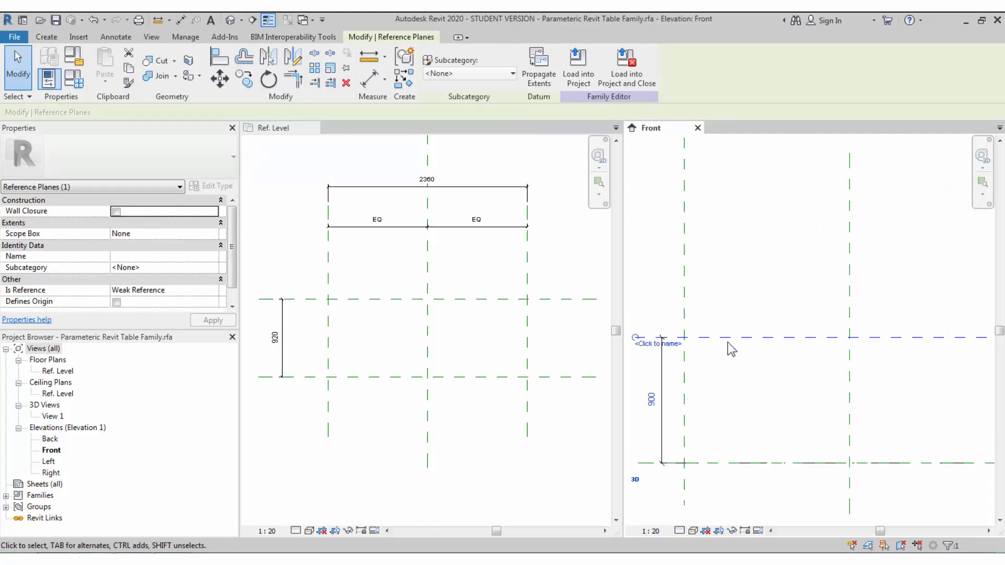
middle_drag(731, 349, 752, 356)
key(d)
key(i)
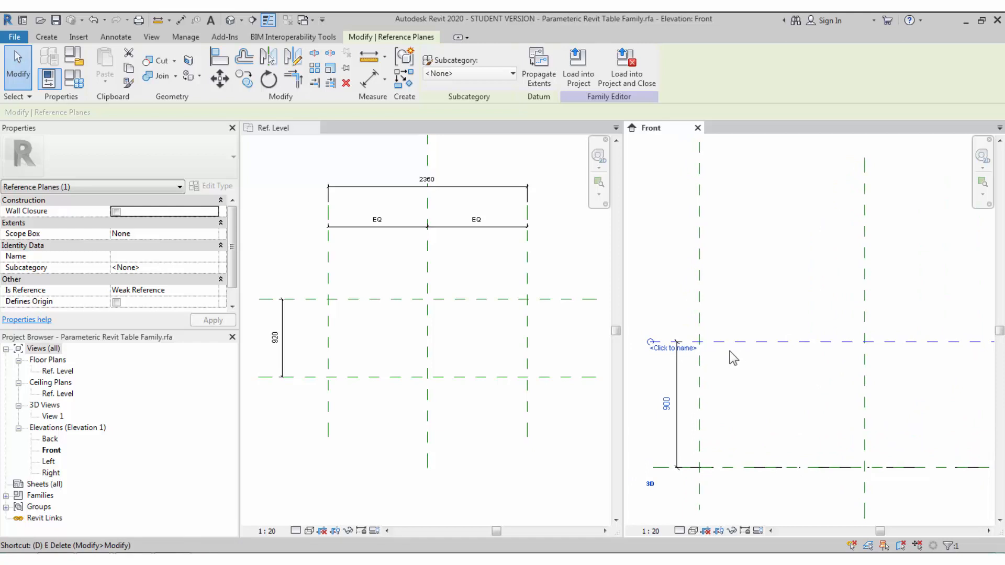
key(Escape)
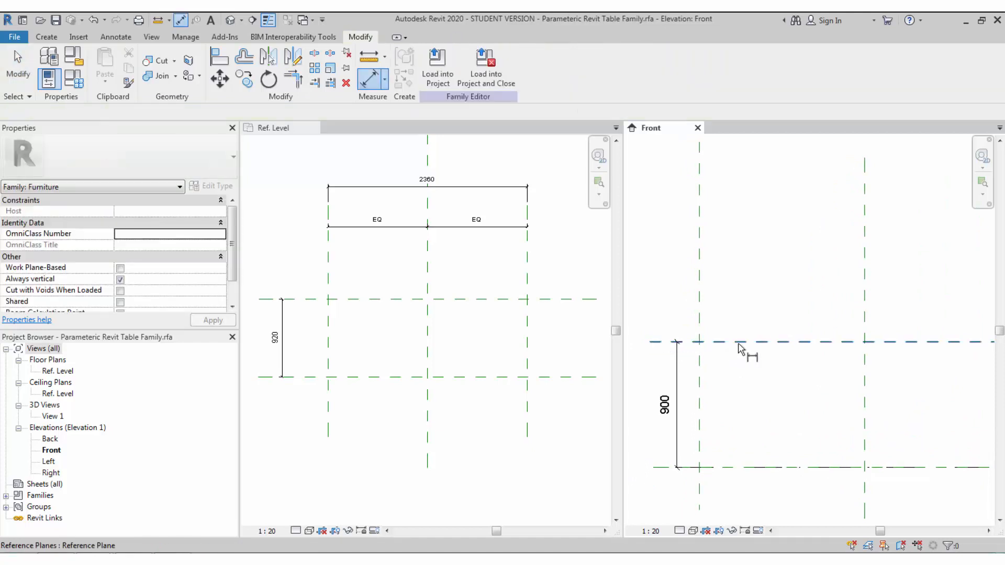
click(738, 343)
click(737, 342)
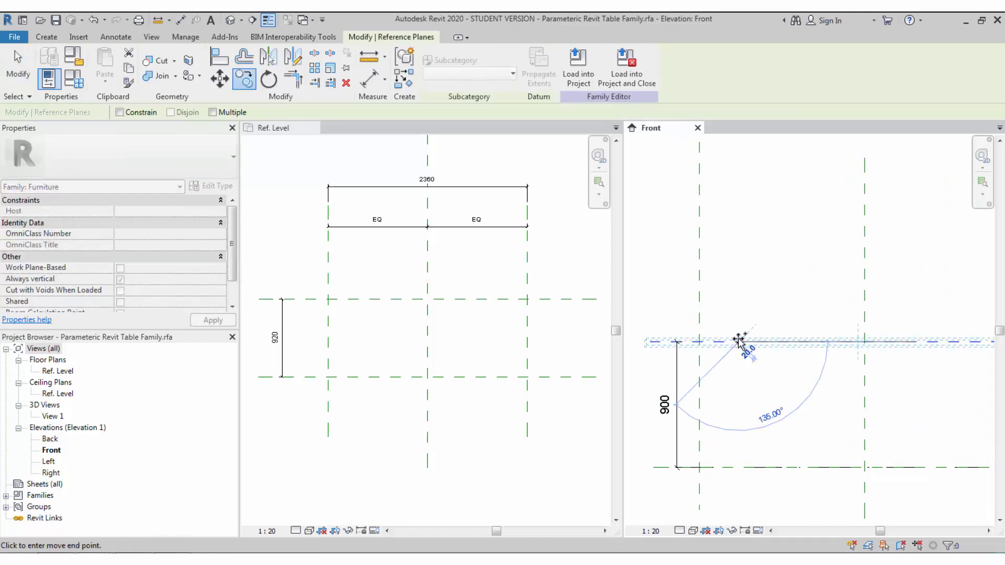
click(739, 323)
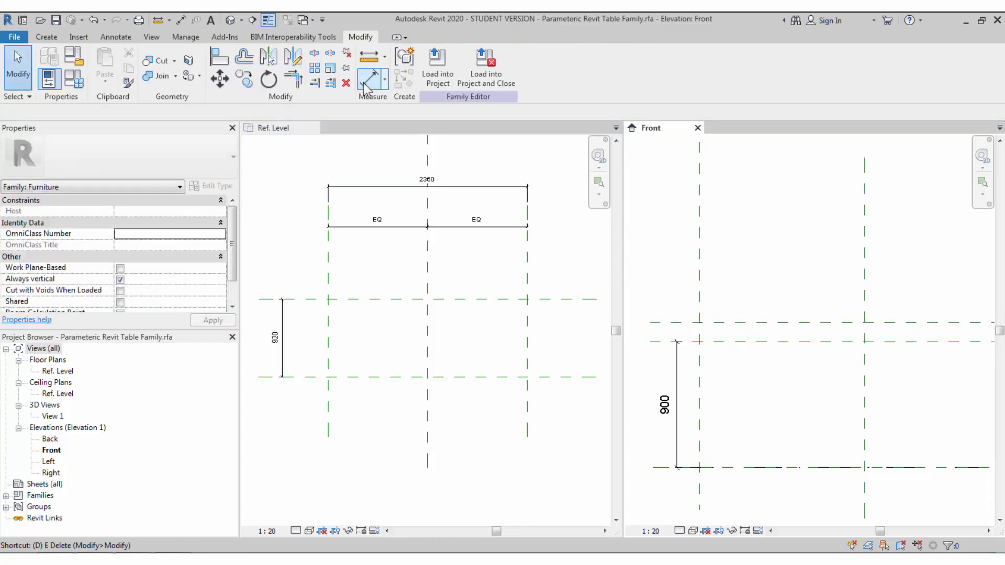
- Dimension the 140 gap between the two upper planes and zoom all views to fit (ZA)
click(369, 78)
click(727, 341)
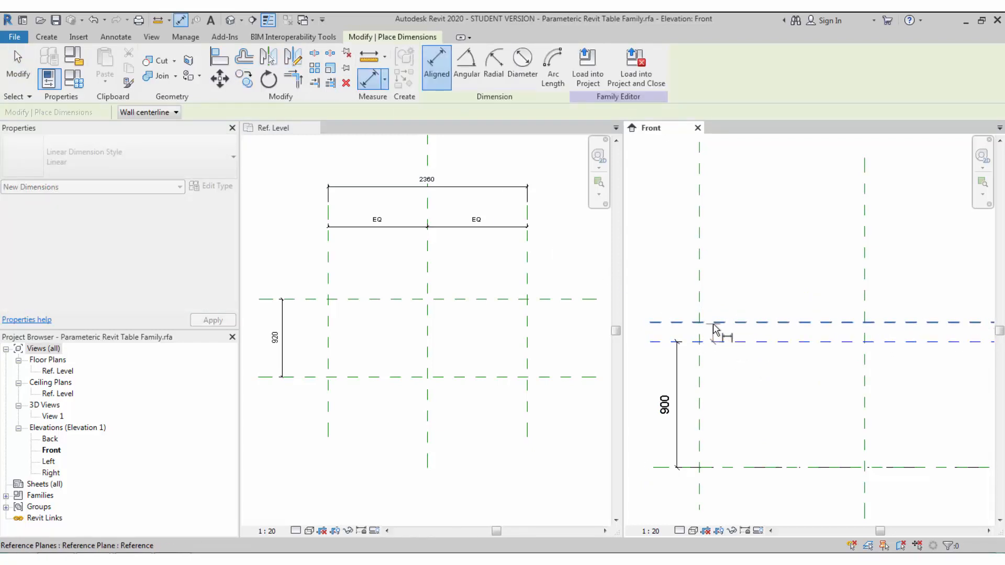
click(673, 332)
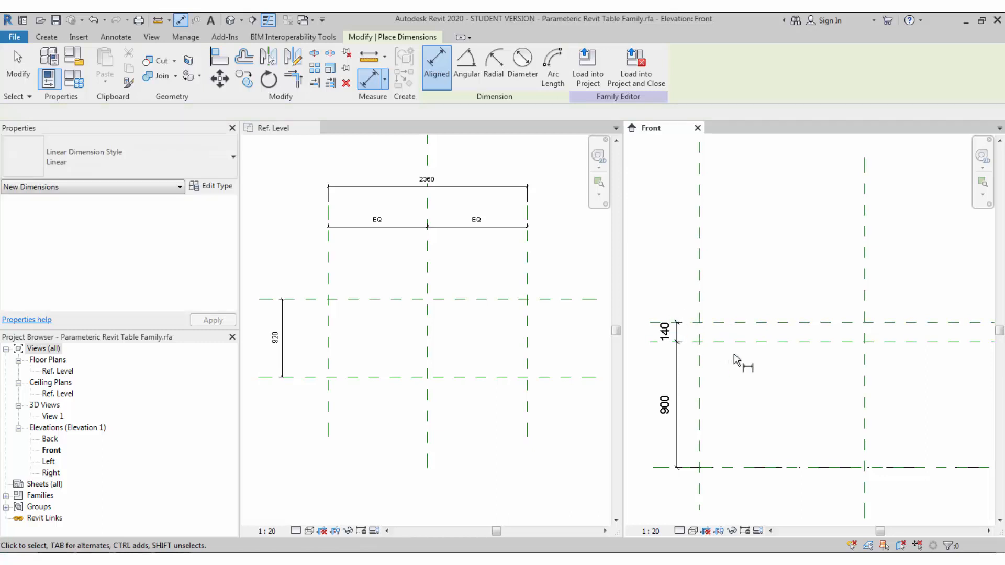
key(Escape)
click(486, 330)
key(z)
key(a)
click(74, 80)
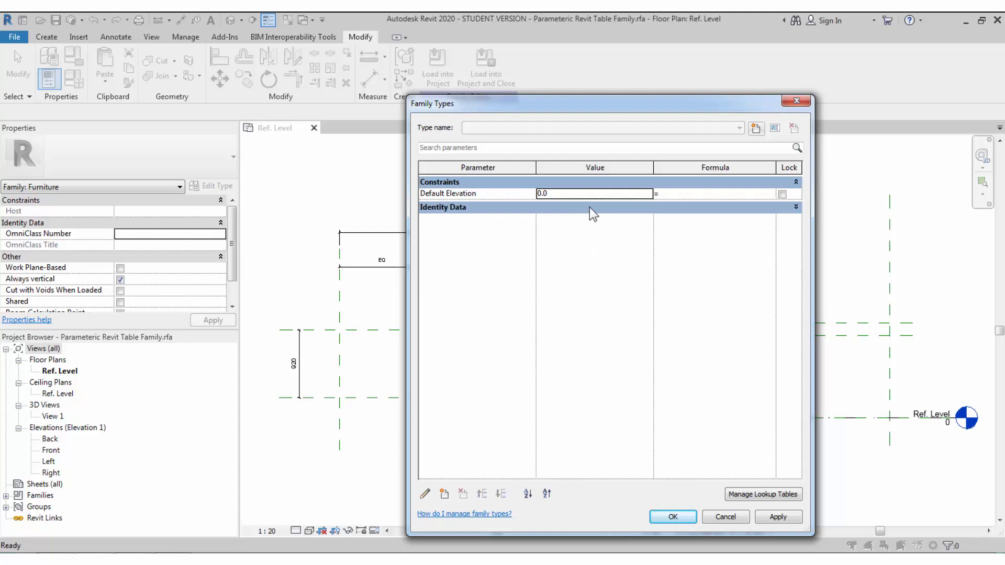
- Add a Common Length parameter Table Length with value 1500
click(444, 493)
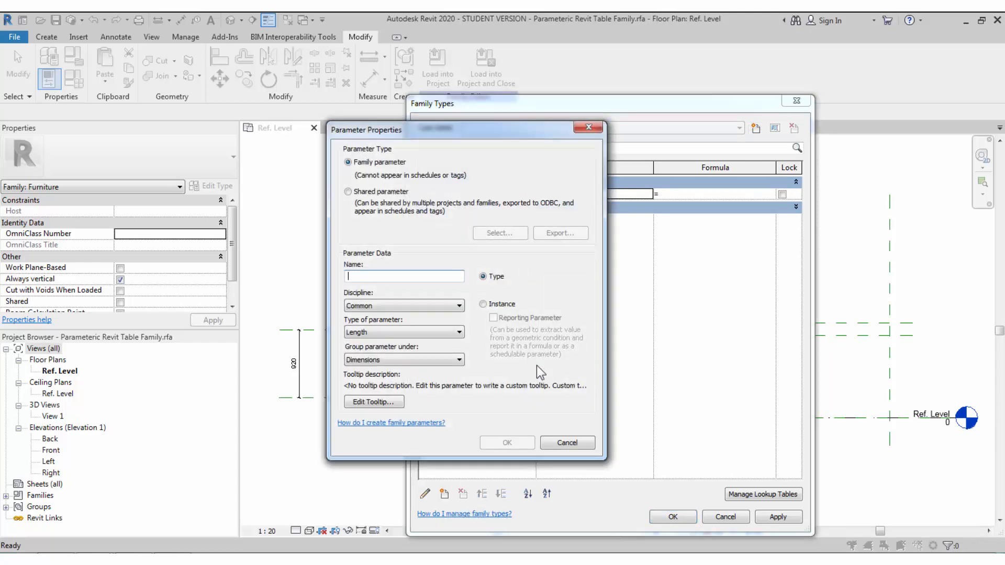
text(Table Length)
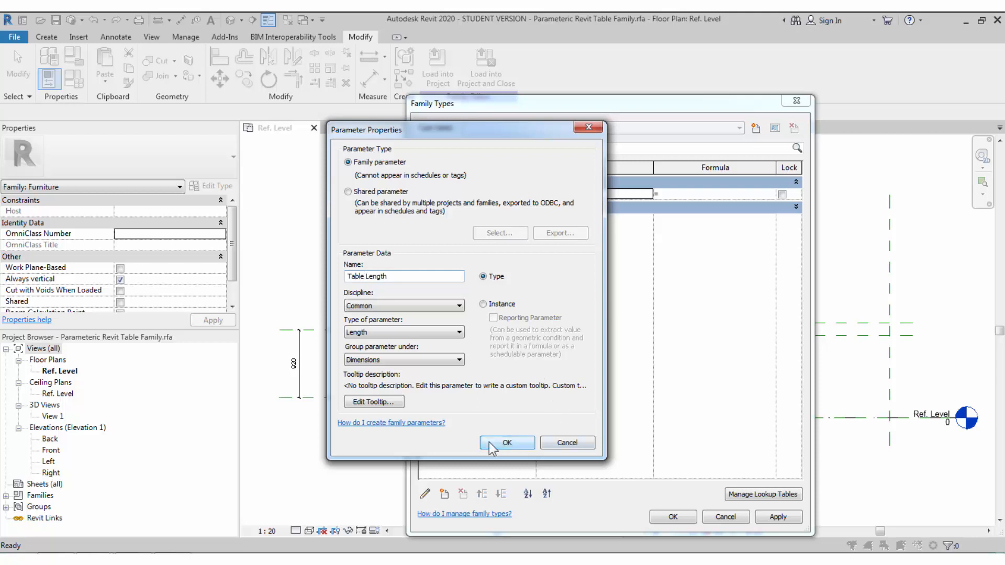
click(370, 305)
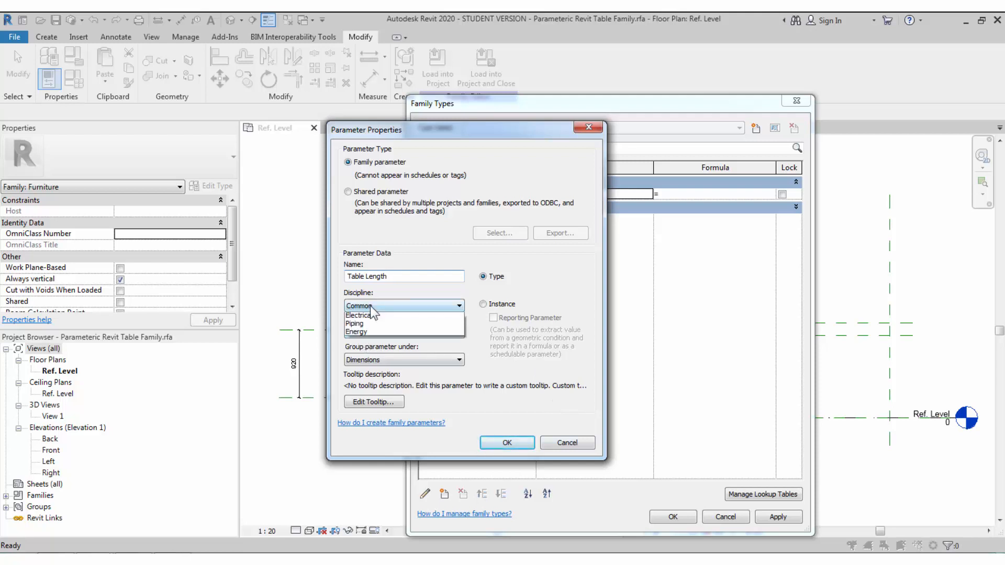
click(369, 306)
click(366, 333)
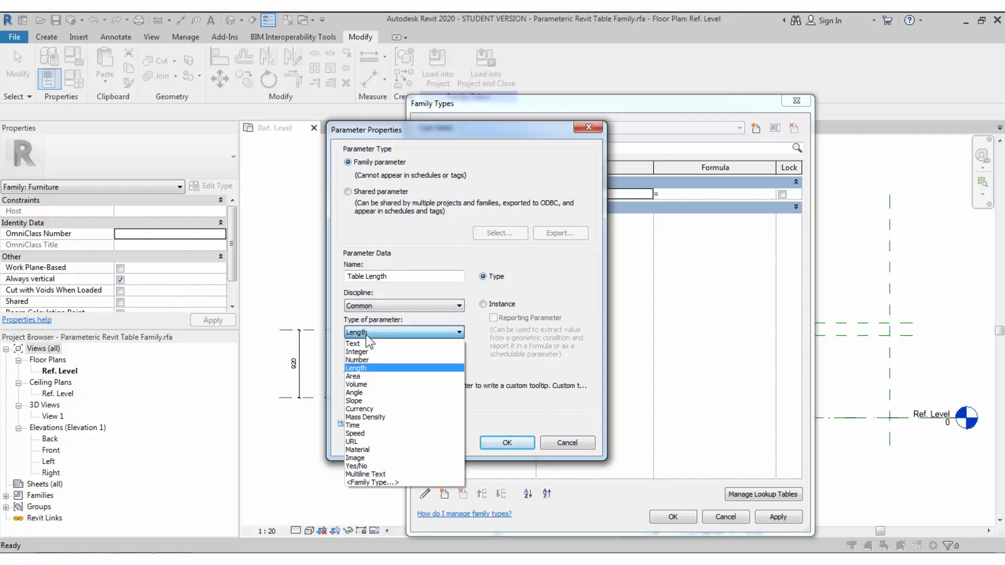
click(367, 335)
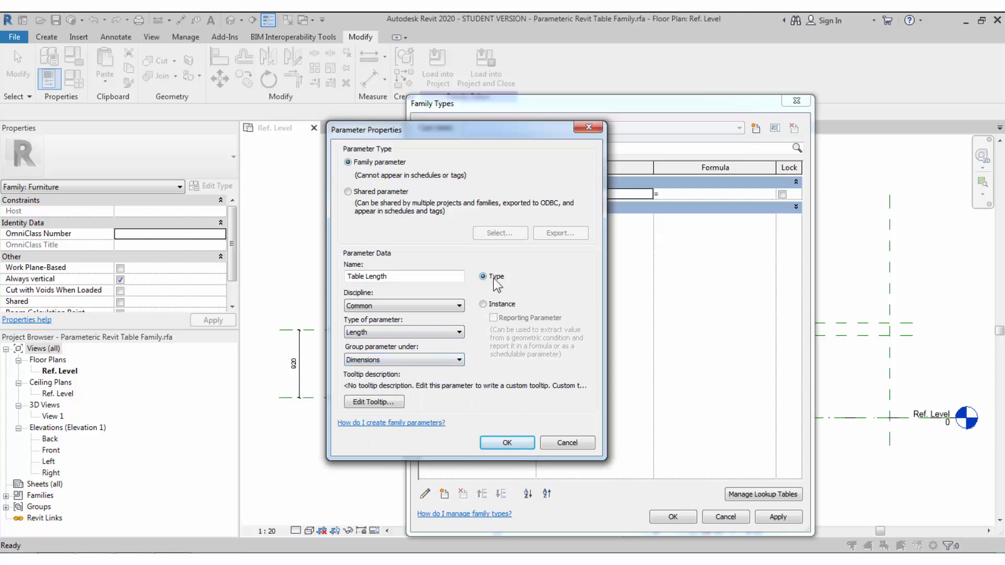
click(507, 443)
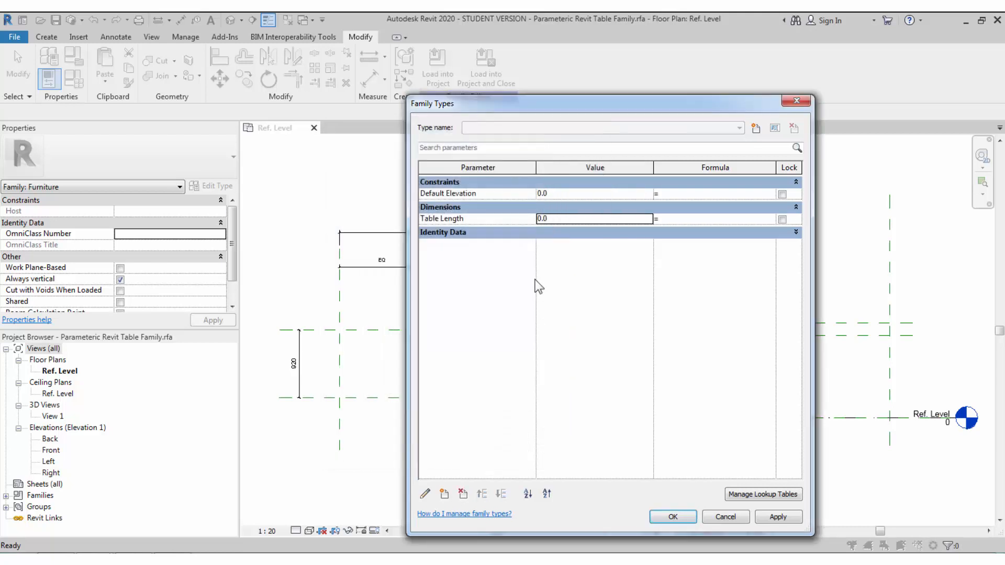
click(587, 218)
text(1500)
key(Tab)
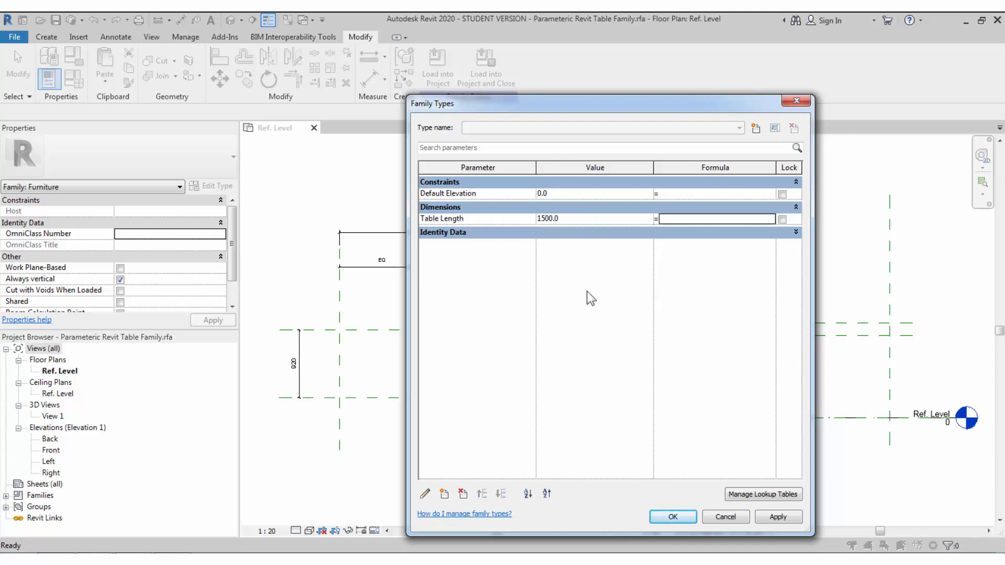
- Add a Table Width parameter with value 750
click(442, 494)
text(T)
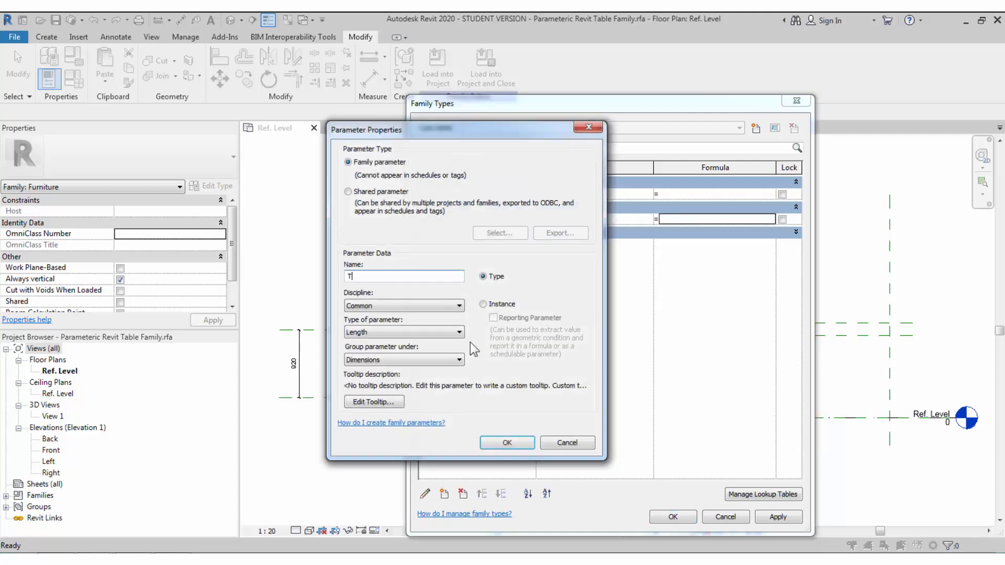
text(able Width)
click(505, 443)
double_click(599, 229)
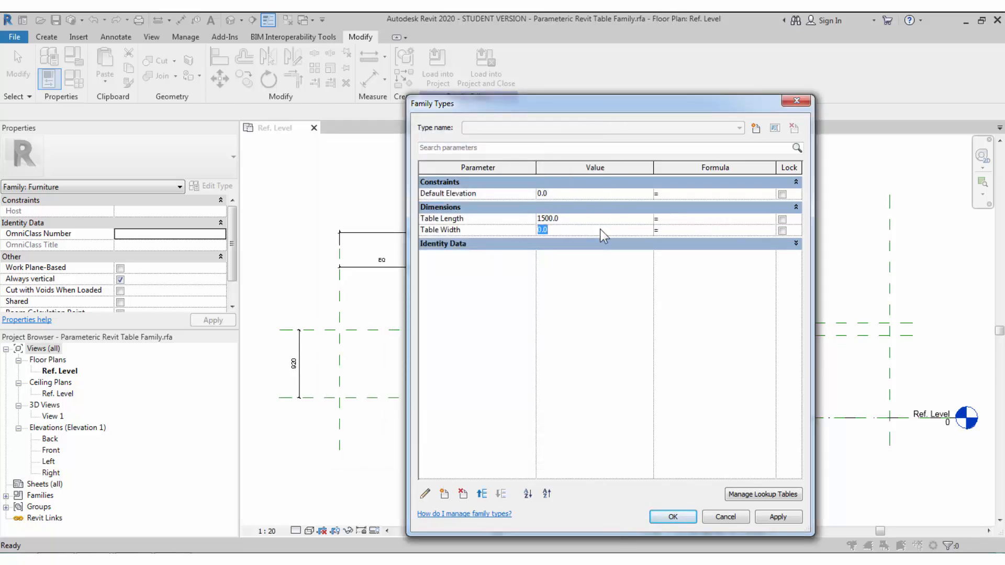
text(750)
key(Tab)
- Add Table Height and Table Top Thickness parameters, with thickness set to 25
click(442, 493)
text(Table Height)
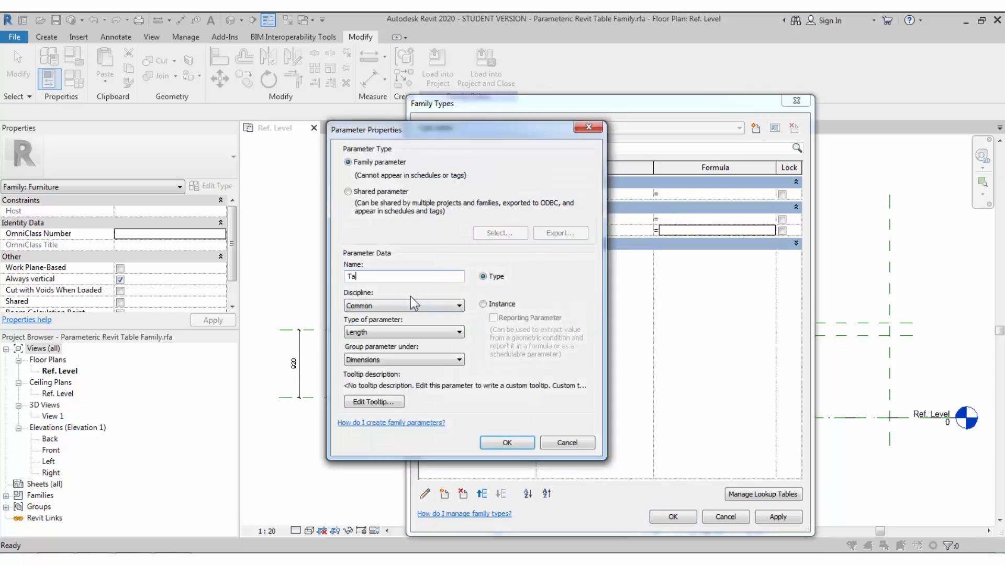
click(491, 444)
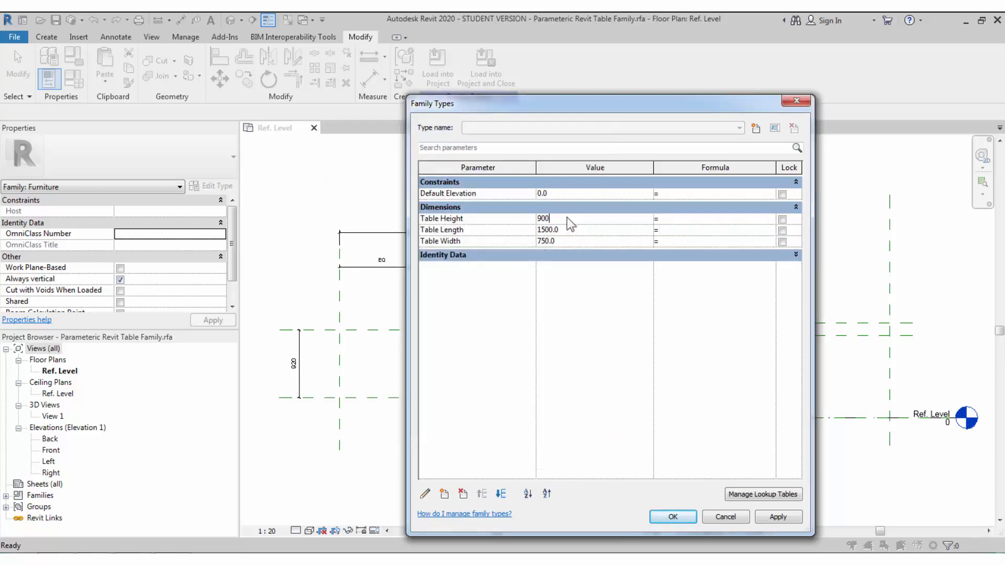
click(443, 493)
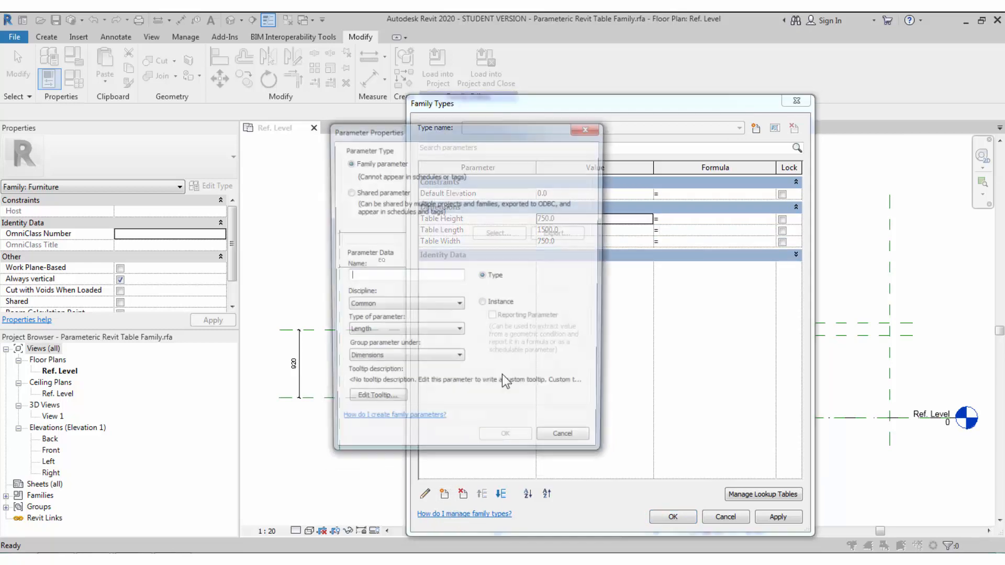
text(Table)
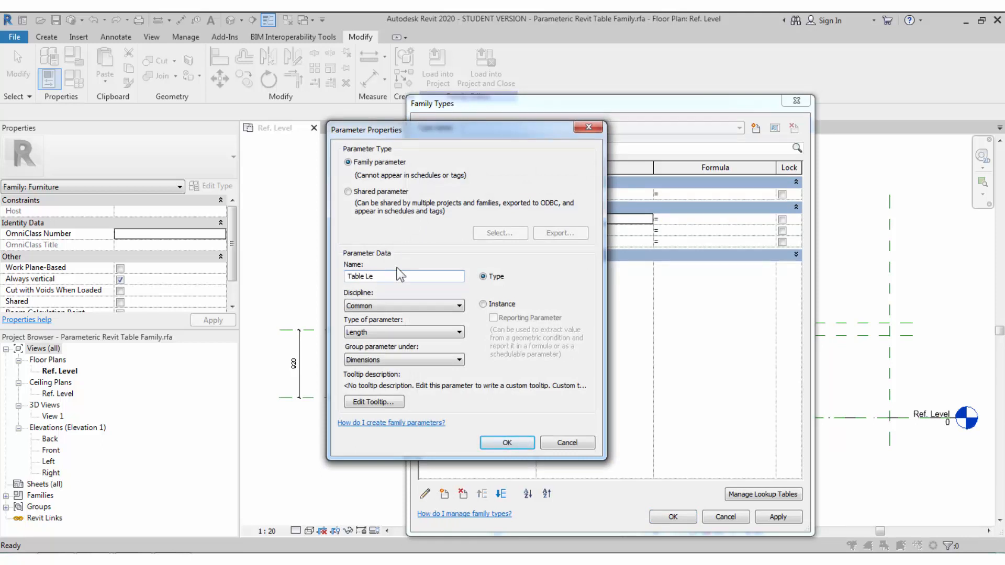
text( Top Thickness)
click(499, 445)
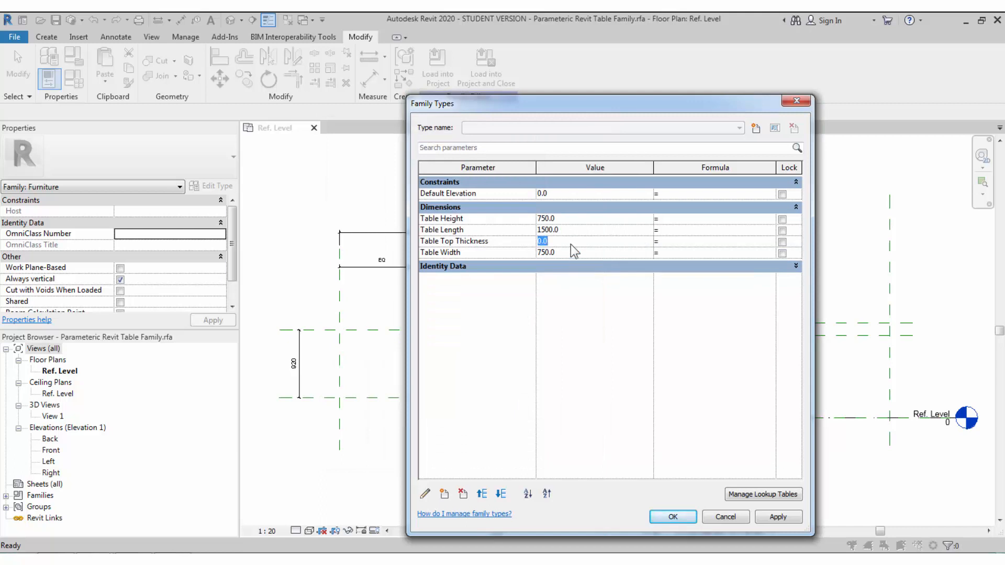
text(25)
key(Tab)
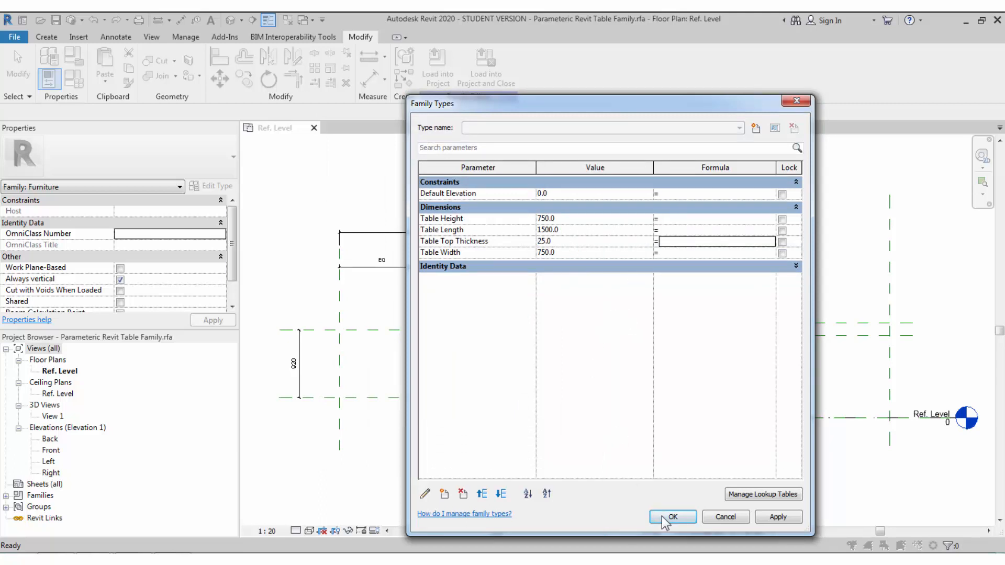
click(602, 270)
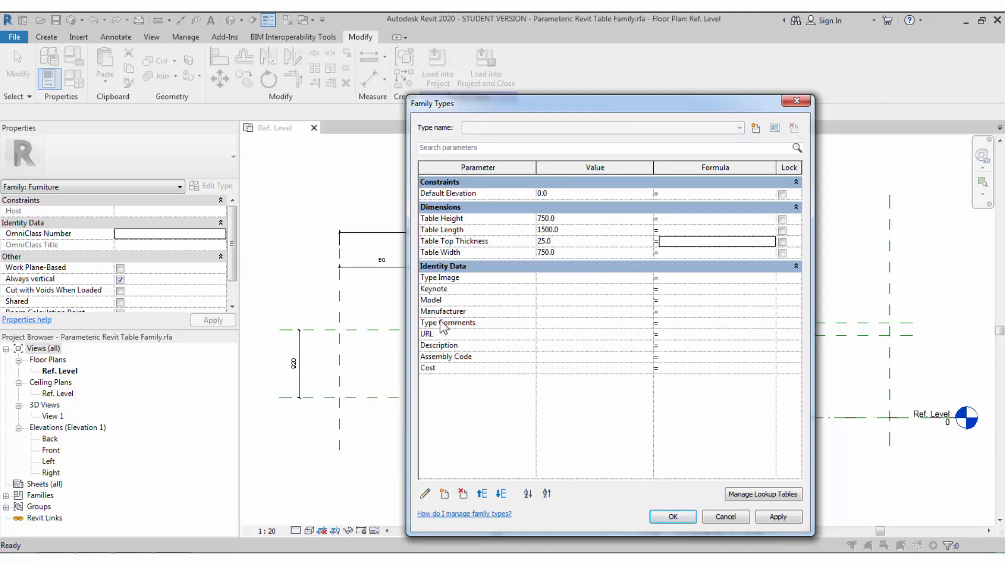
click(548, 334)
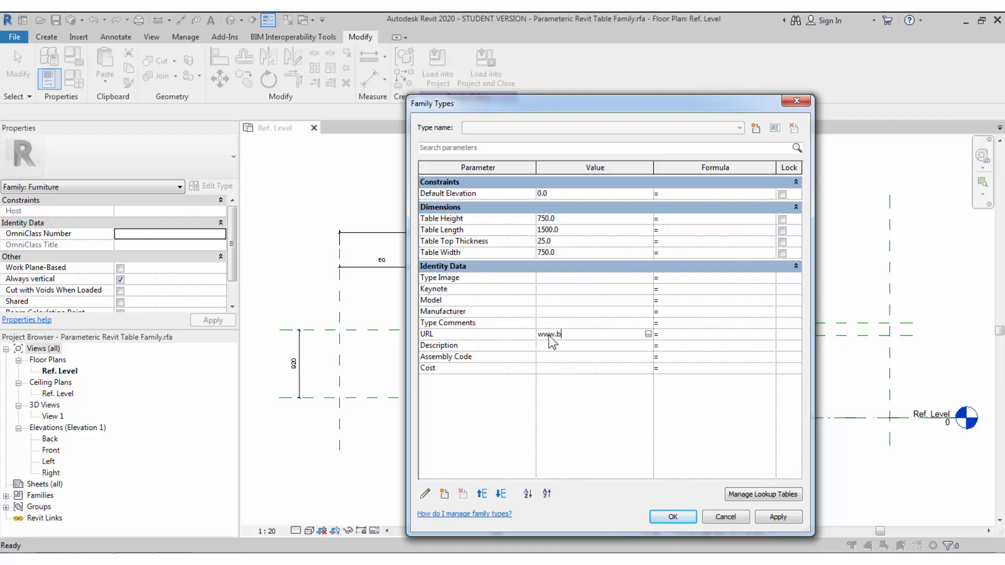
text(deller.com)
click(663, 516)
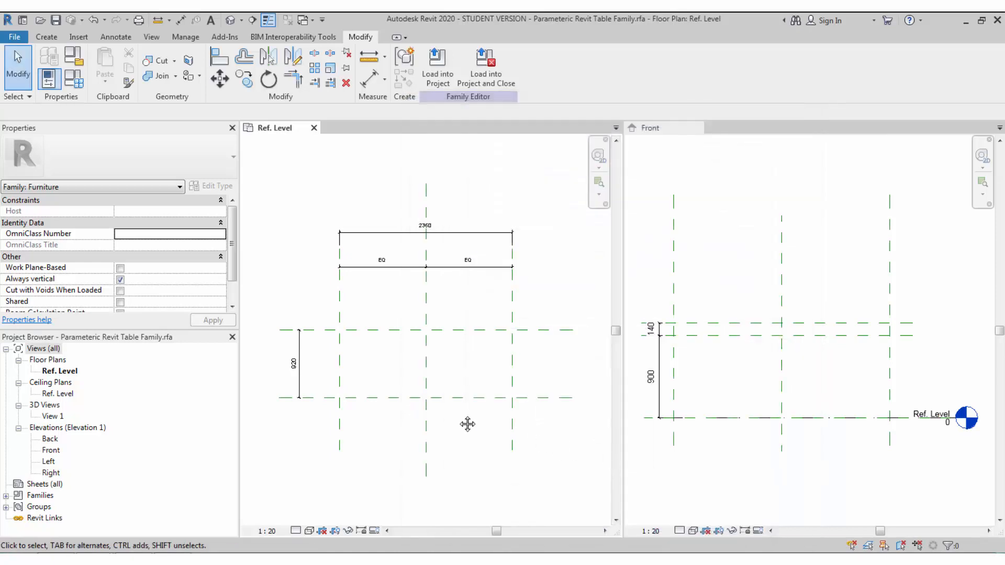
- Label the 920 plan dimension Table Width and the 2360 dimension Table Length
click(300, 367)
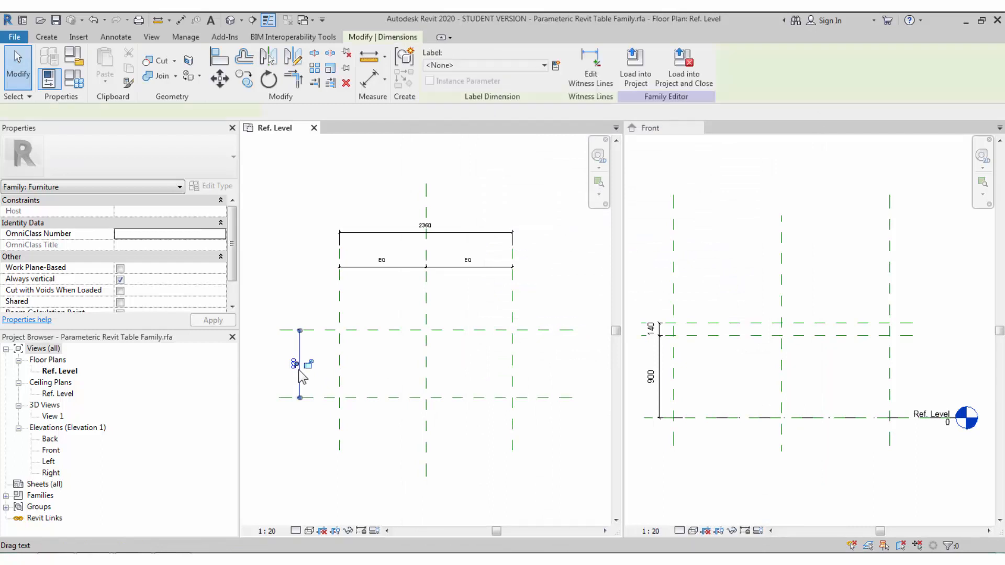
click(507, 66)
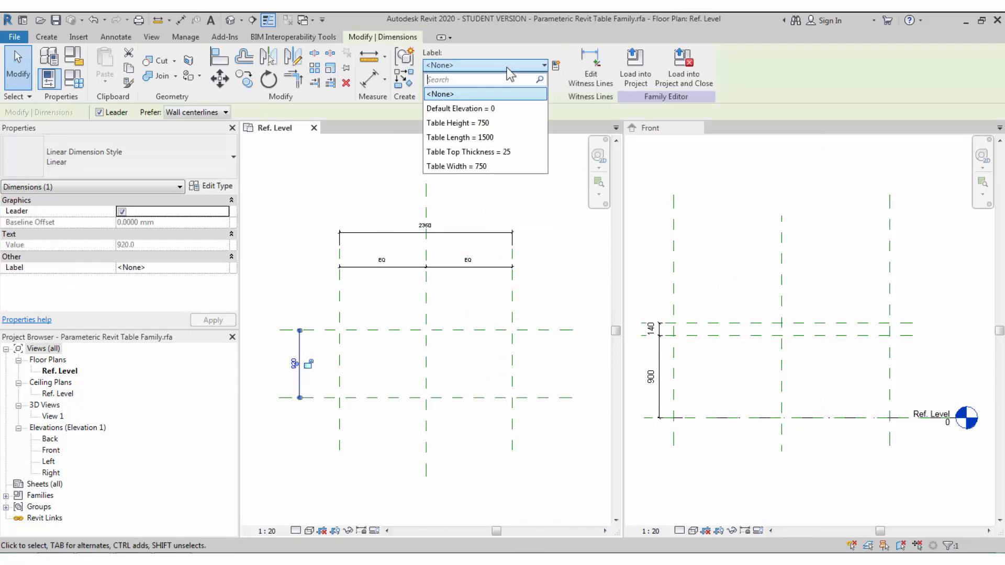
click(456, 166)
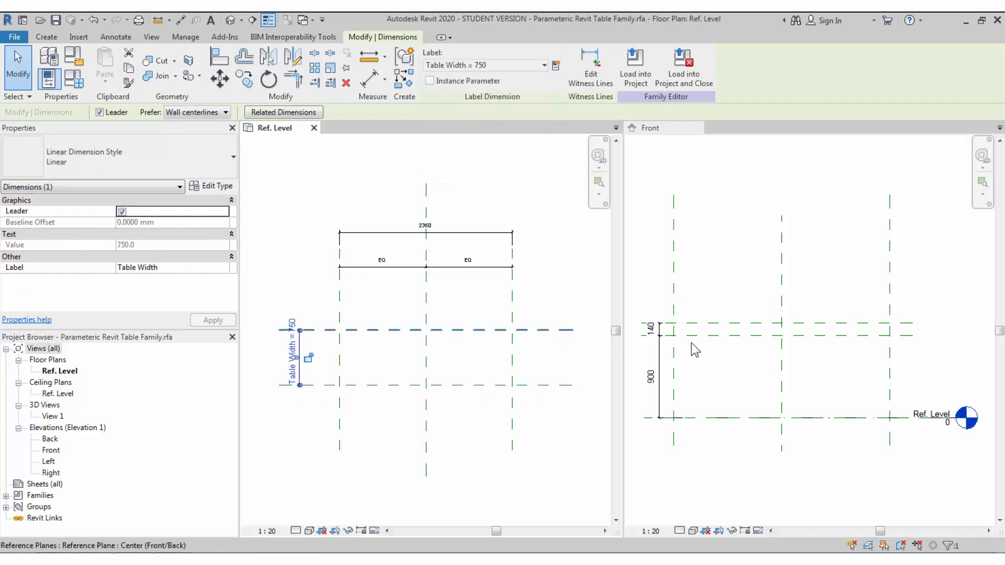
click(460, 232)
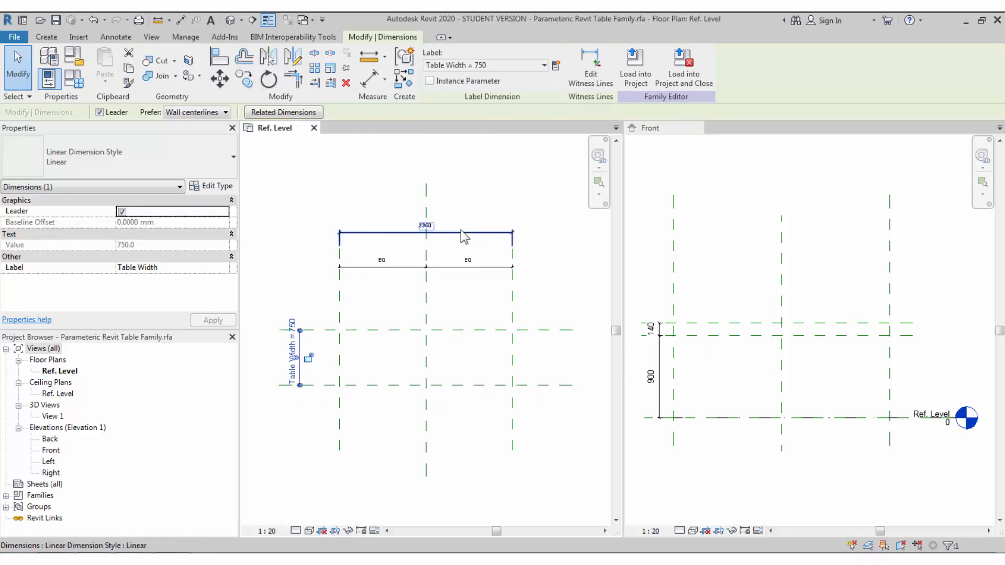
click(489, 65)
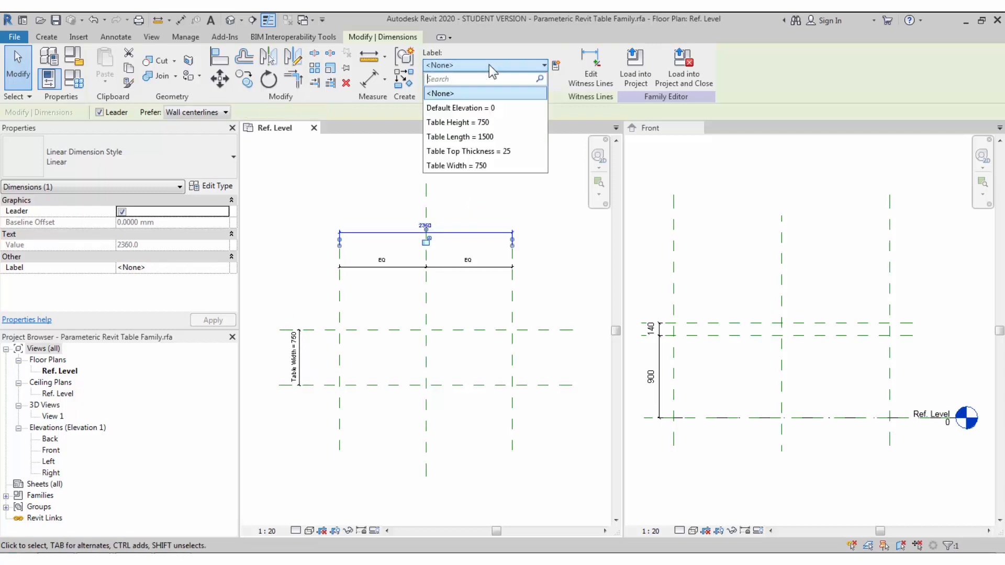
click(487, 139)
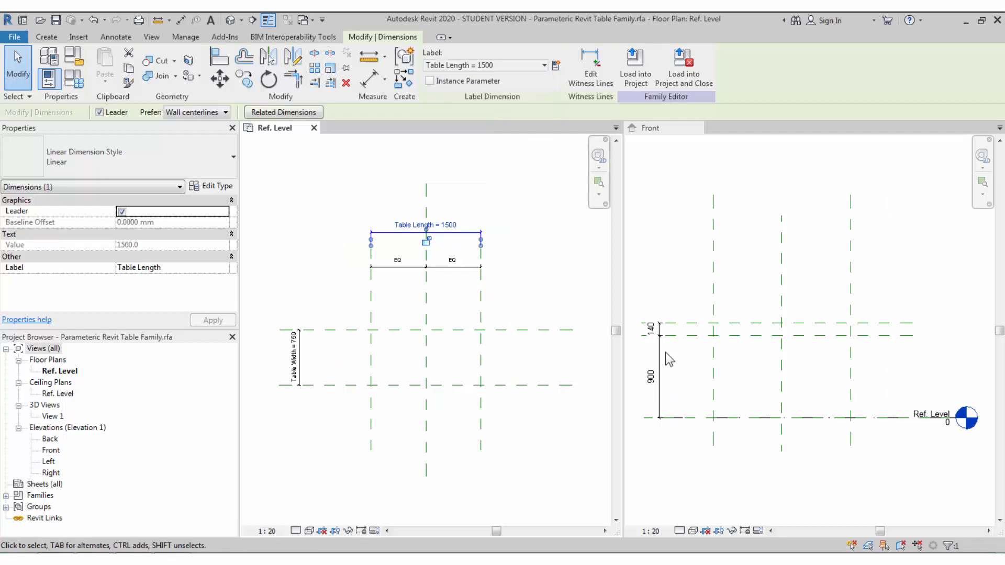
click(729, 389)
- Label the Front view's 900 dimension Table Height and its 140 dimension Table Top Thickness
click(658, 348)
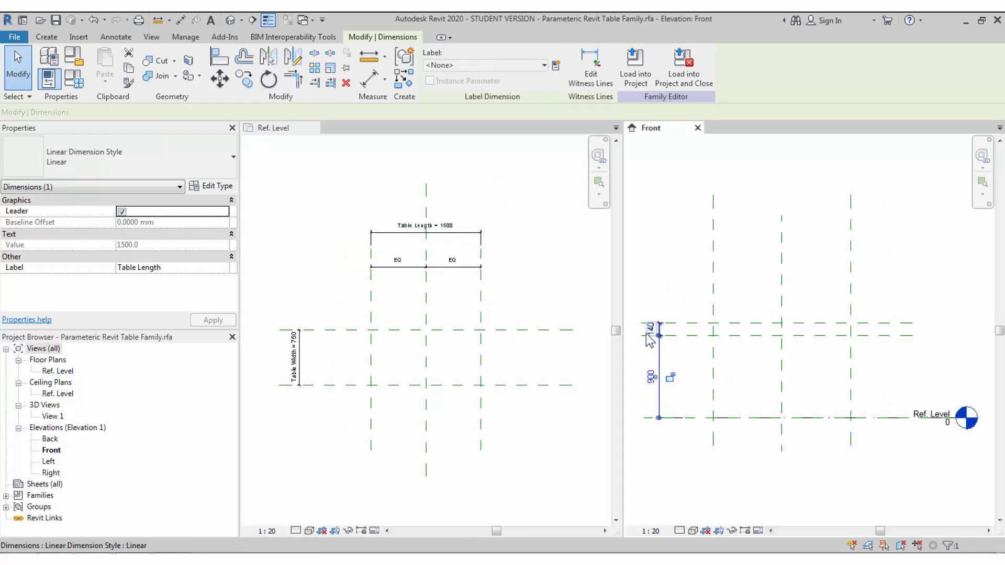
click(505, 65)
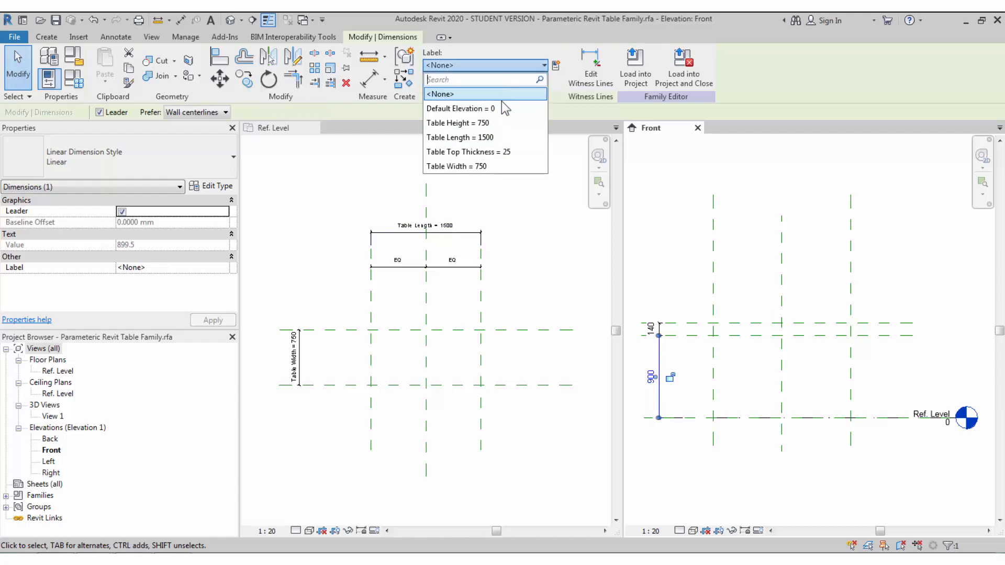
click(473, 122)
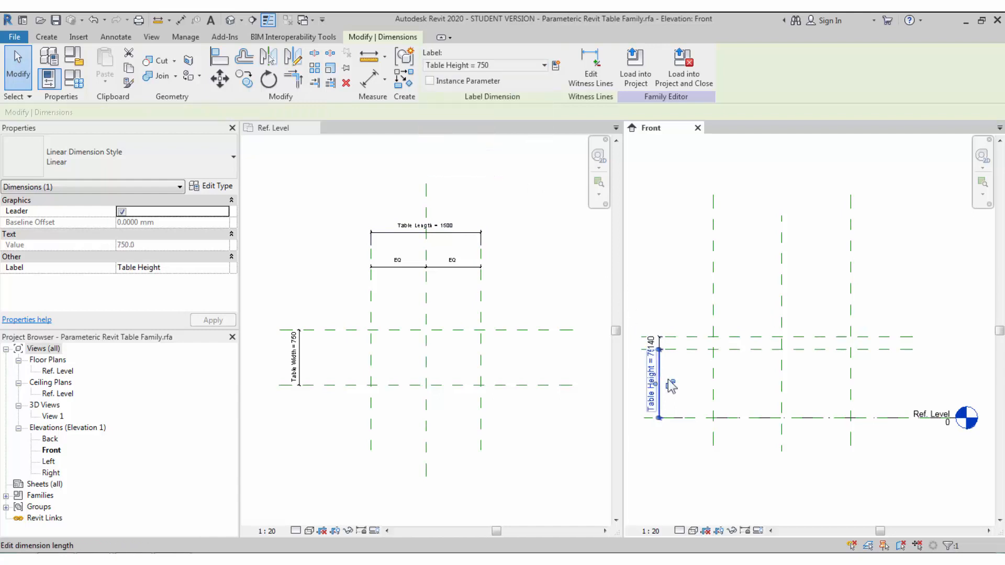
click(661, 345)
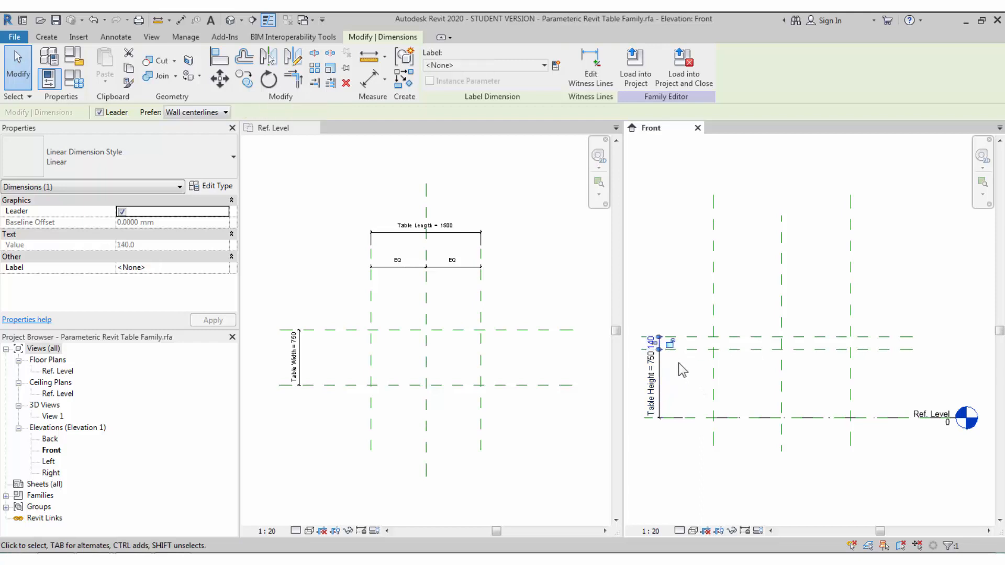
click(501, 65)
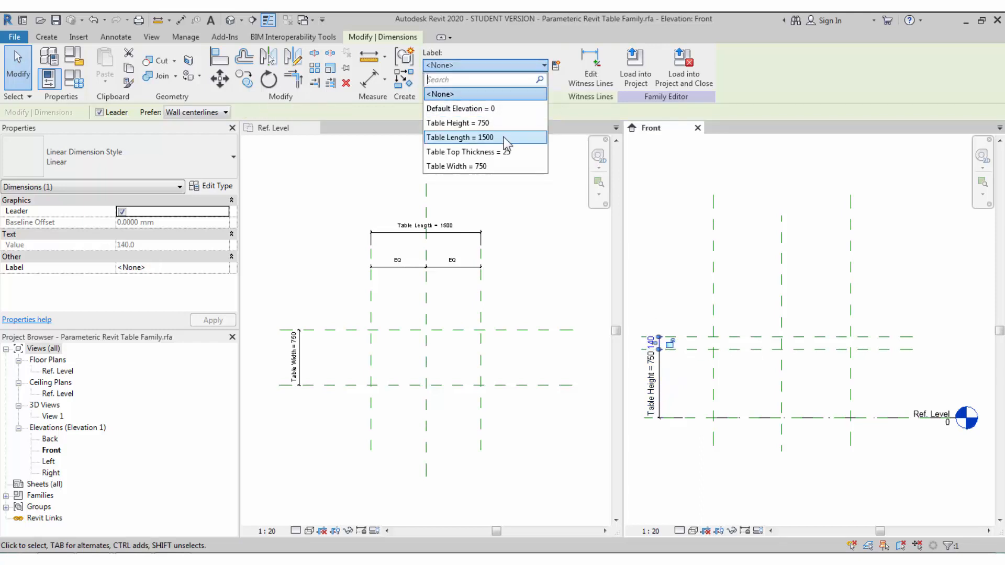
click(471, 152)
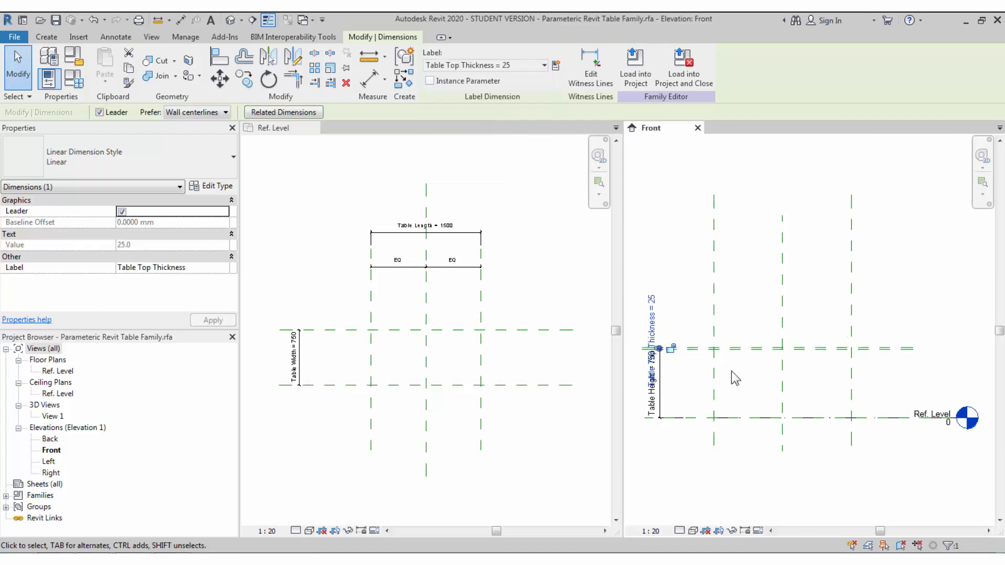
middle_drag(735, 377, 757, 386)
click(751, 385)
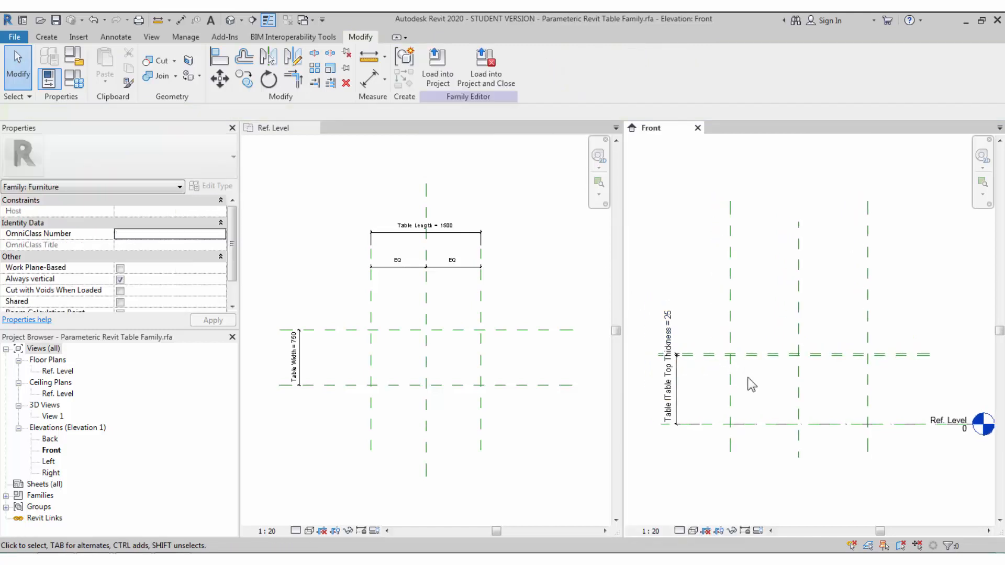
click(312, 285)
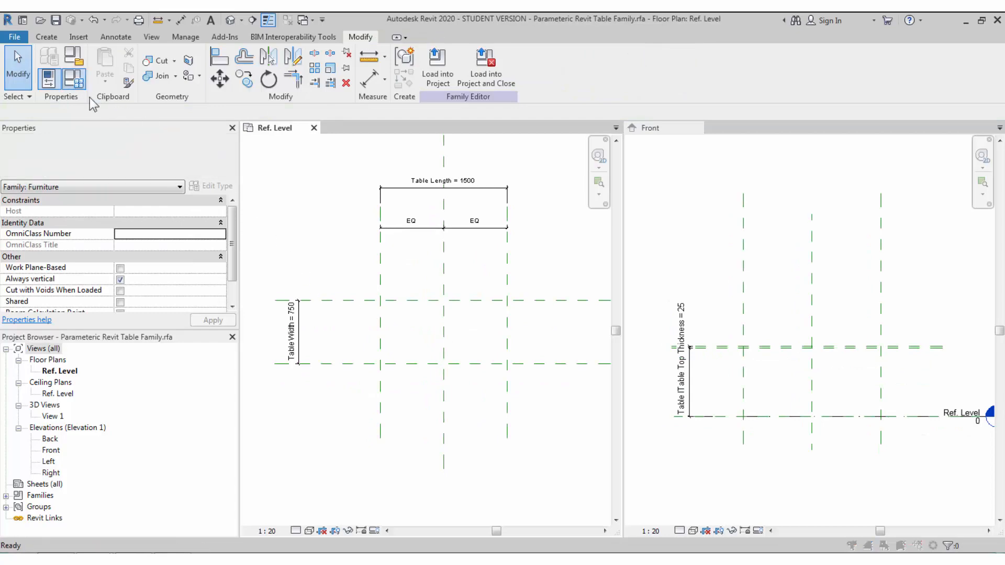
- Change Table Length from 1500 to 2000 in Family Types and check the stretched plan
click(74, 78)
click(588, 230)
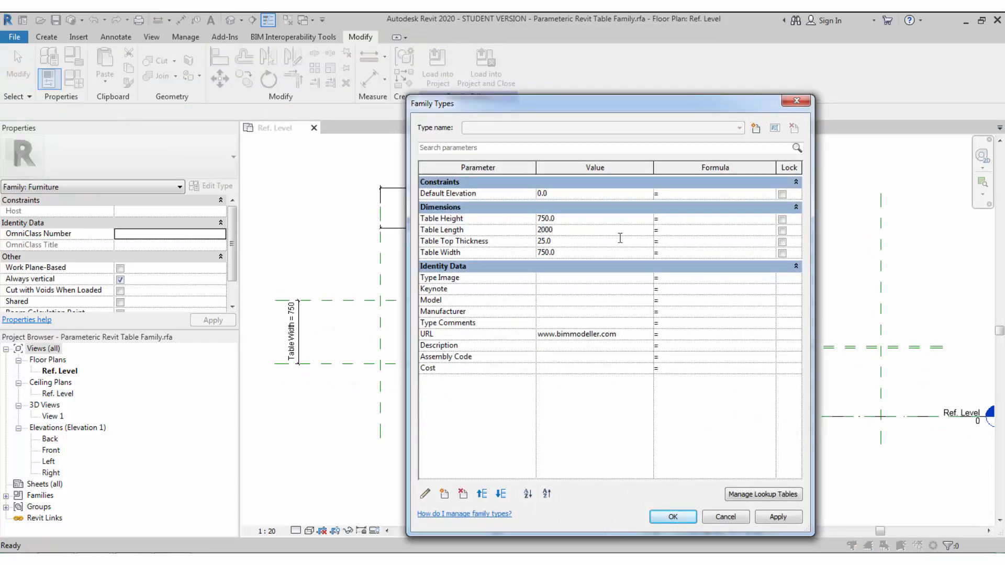
click(660, 518)
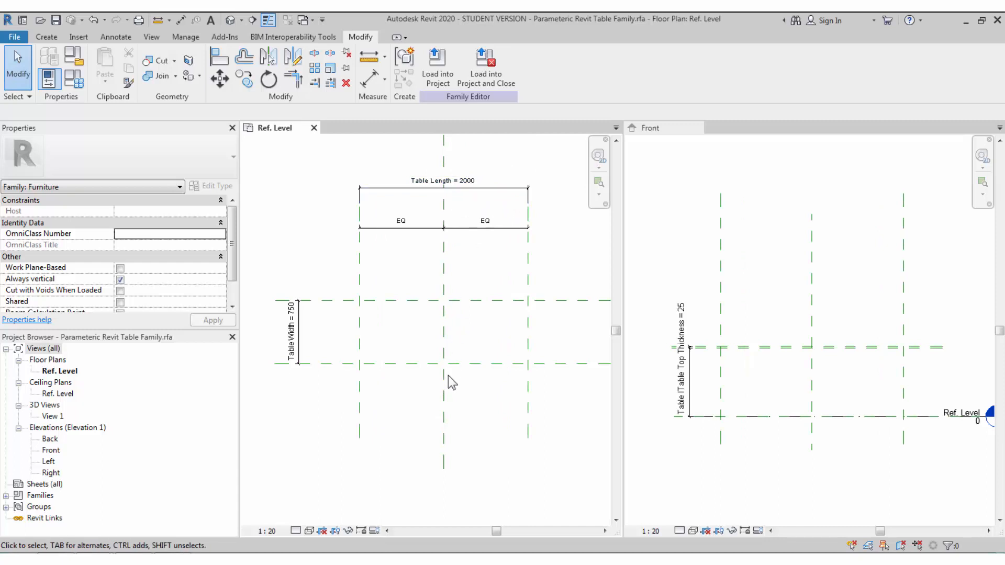
scroll(437, 340, up, 1)
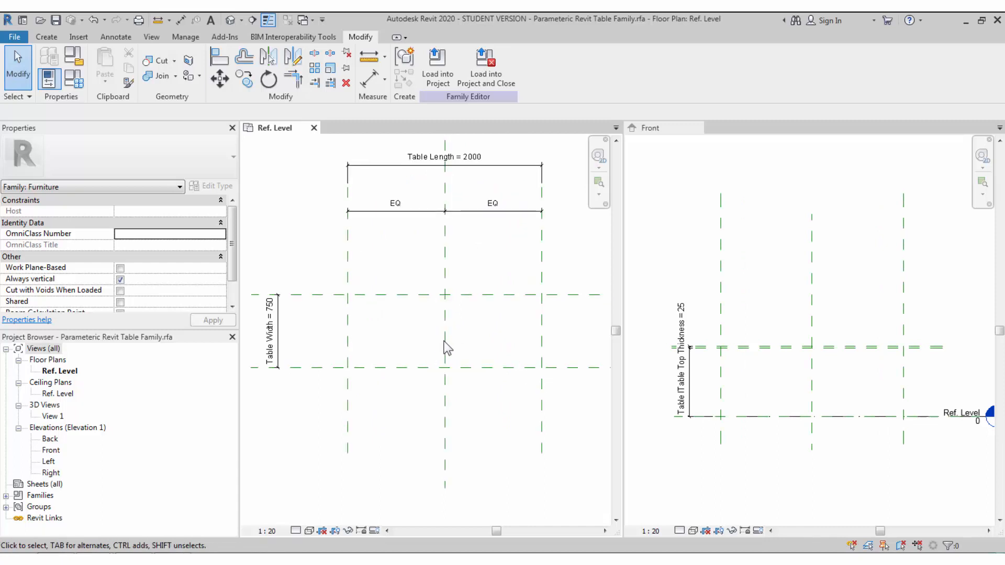
middle_drag(464, 338, 449, 337)
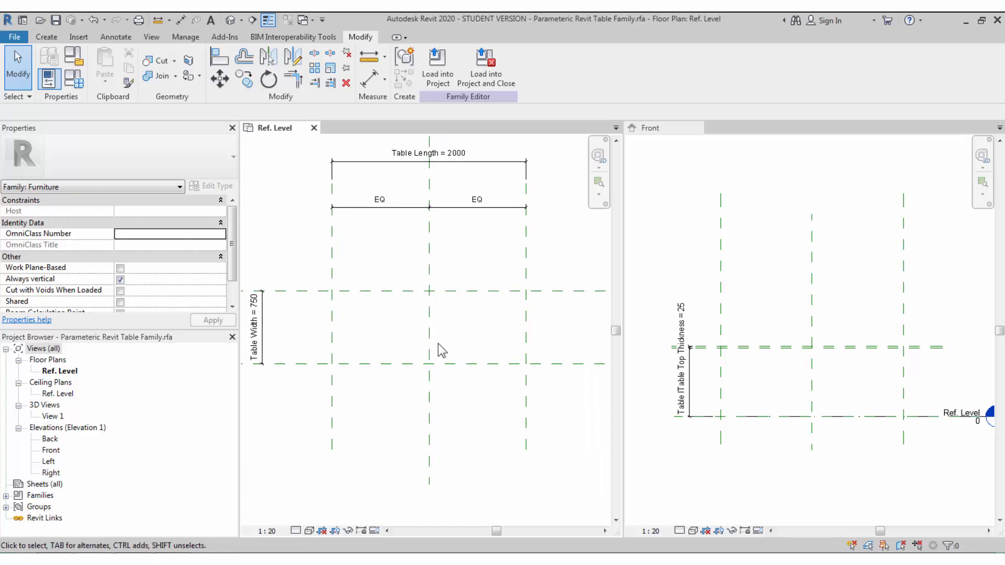
click(47, 36)
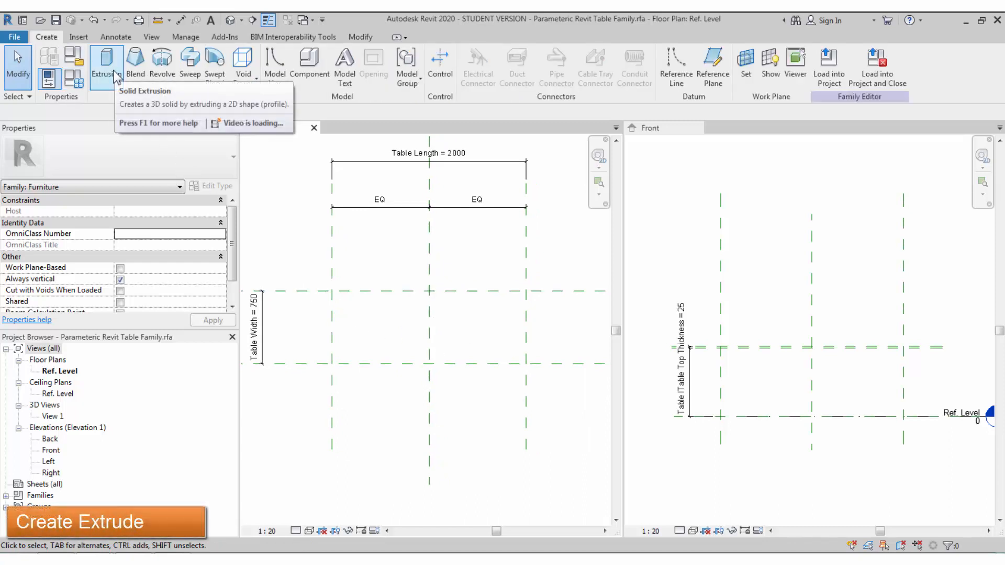
- Start a solid extrusion and draw a 100 × 100 square at the reference-plane corner
click(116, 78)
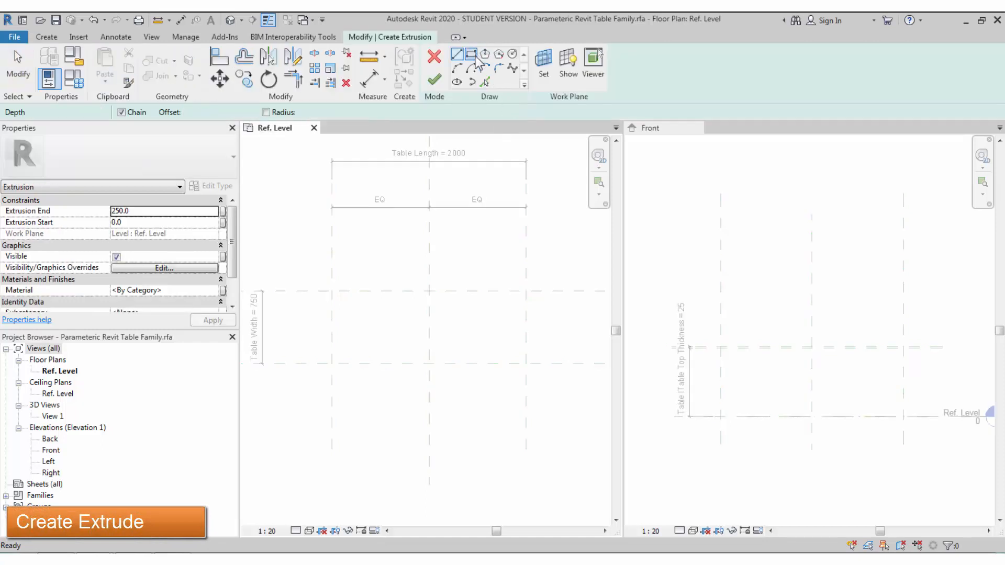
click(471, 54)
click(333, 291)
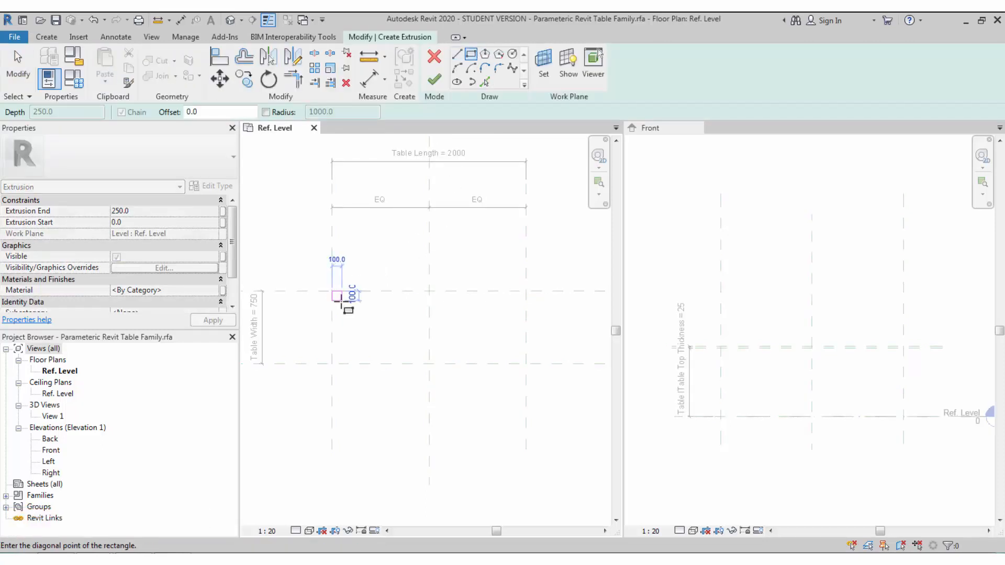
scroll(340, 299, up, 2)
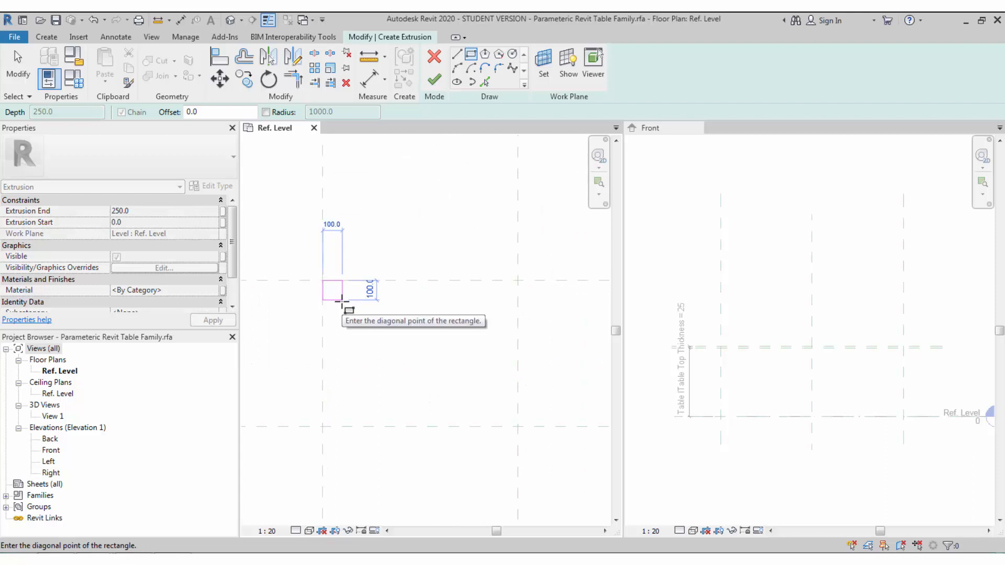
scroll(343, 301, up, 2)
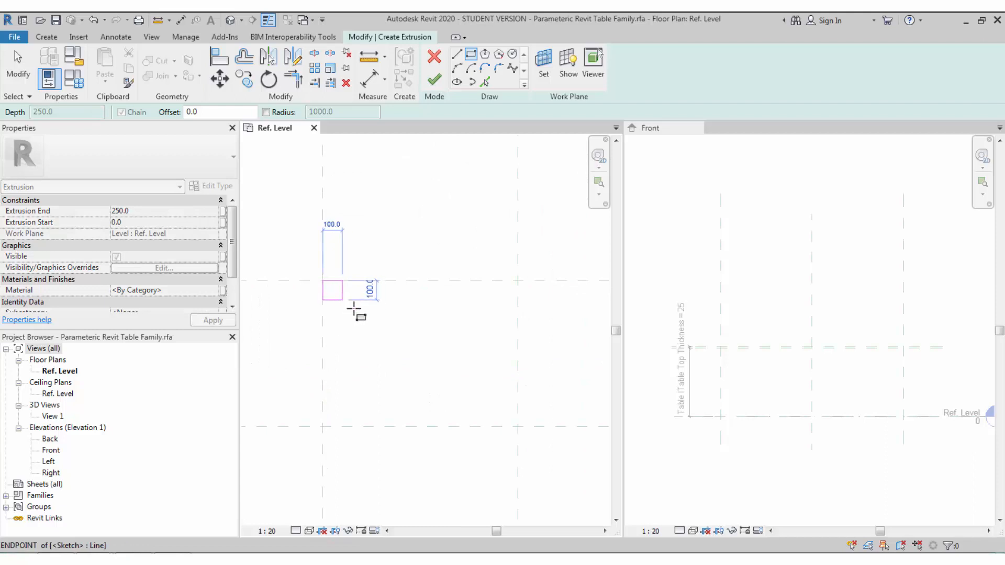
click(353, 310)
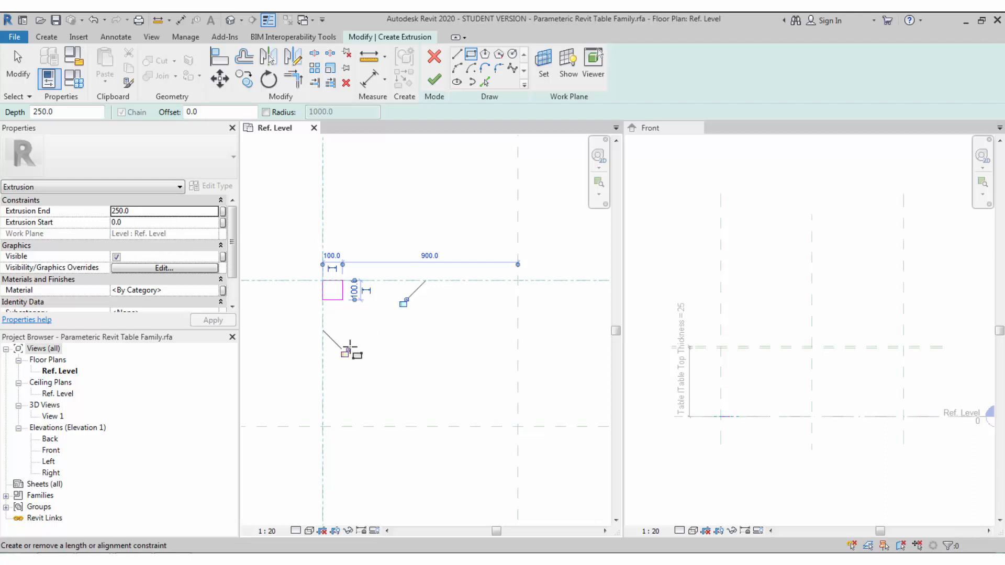
- Align the square's top and left edges to the reference planes with AL
key(a)
key(l)
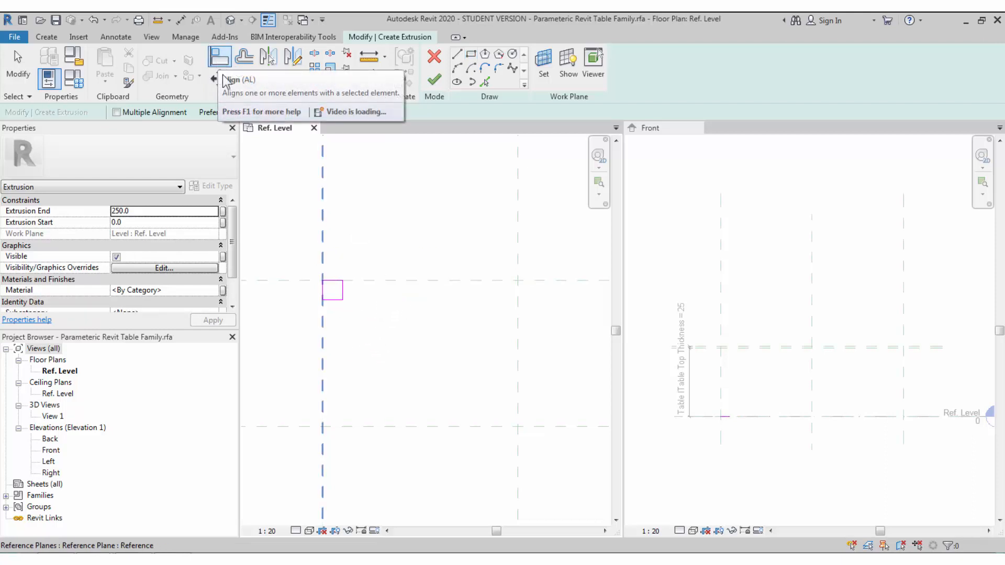
click(374, 283)
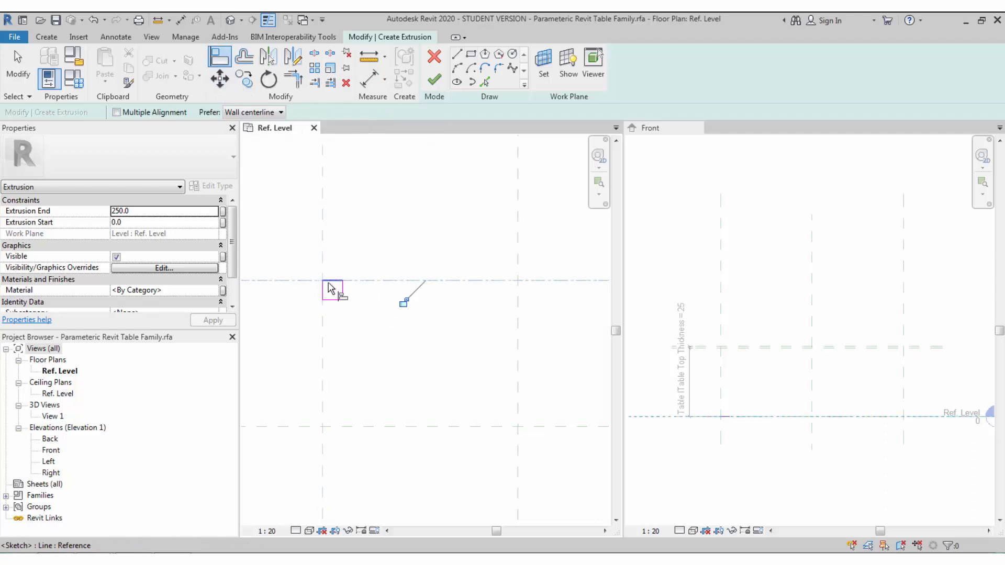
click(330, 289)
click(323, 306)
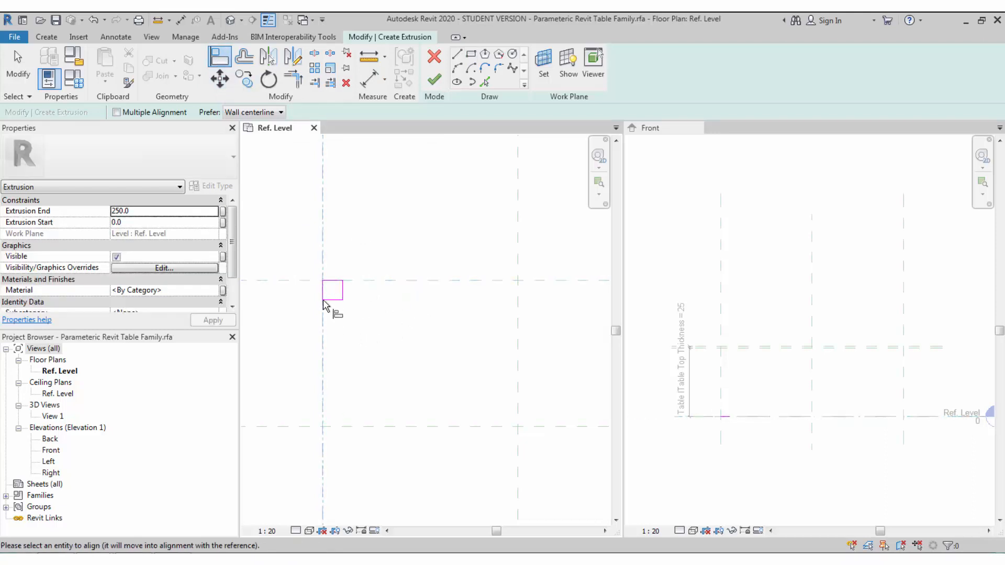
click(324, 297)
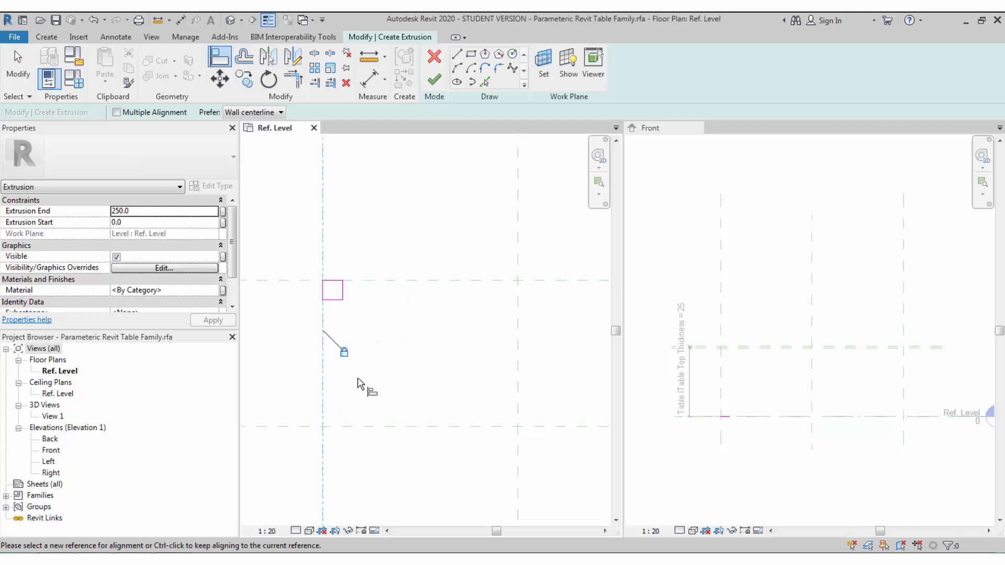
scroll(346, 324, down, 2)
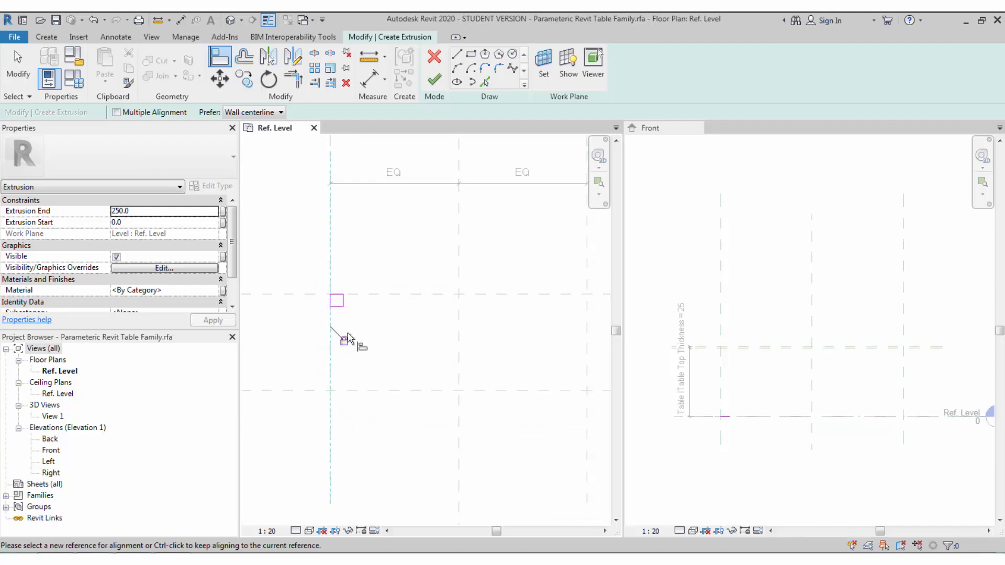
key(Escape)
key(Escape)
scroll(338, 322, up, 2)
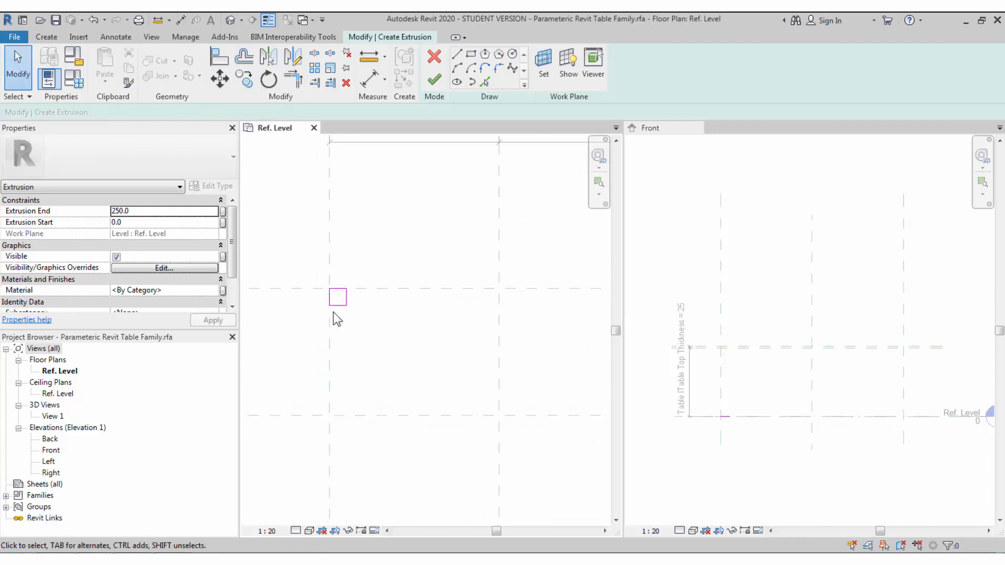
- Dimension the square 100 from both the horizontal and vertical reference planes
key(d)
key(i)
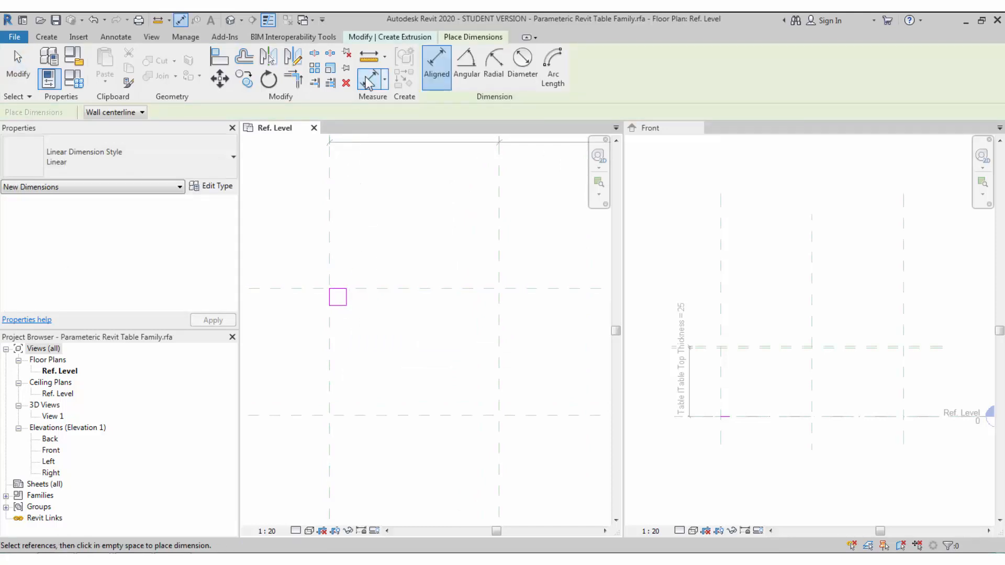
click(361, 288)
click(354, 288)
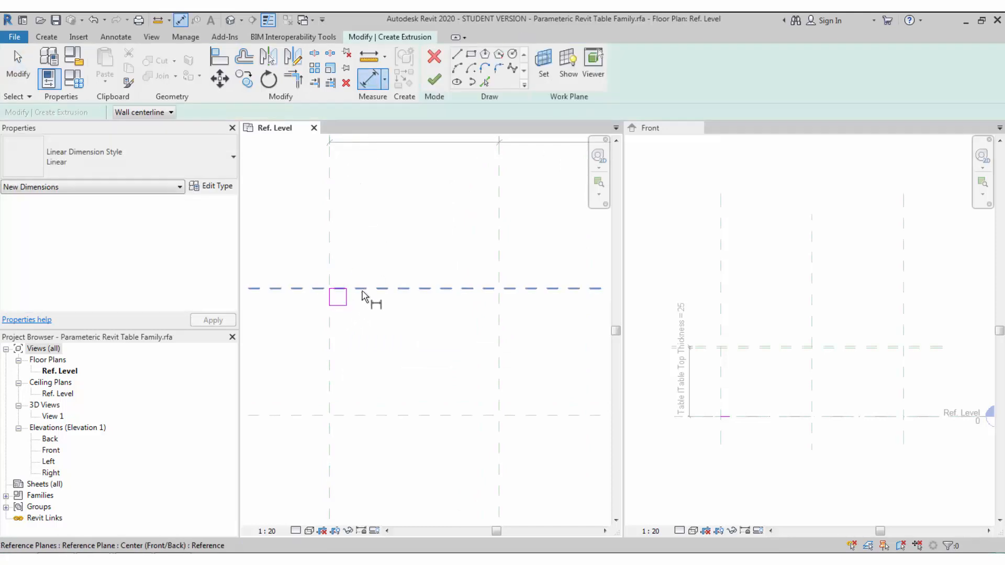
click(338, 305)
click(296, 317)
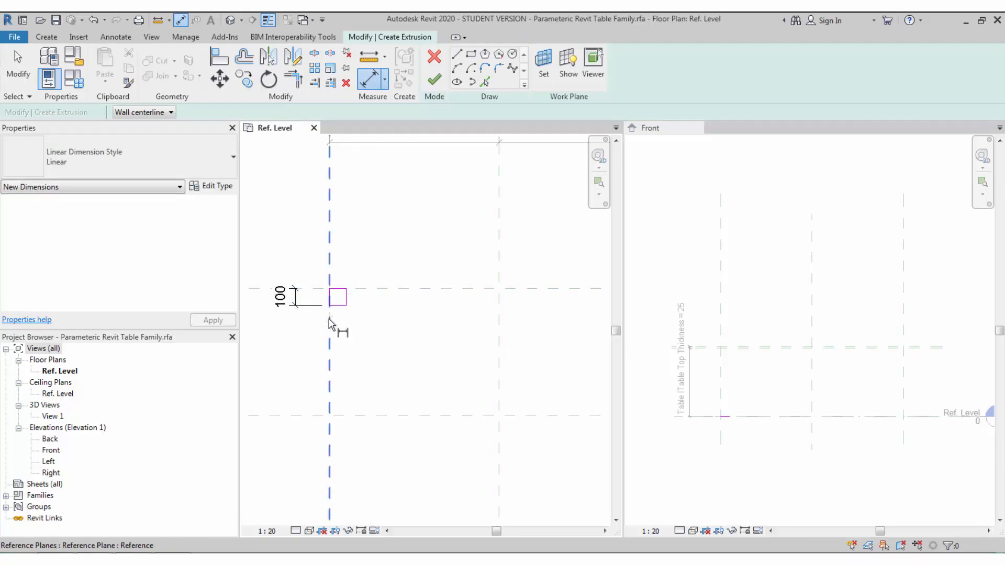
click(354, 278)
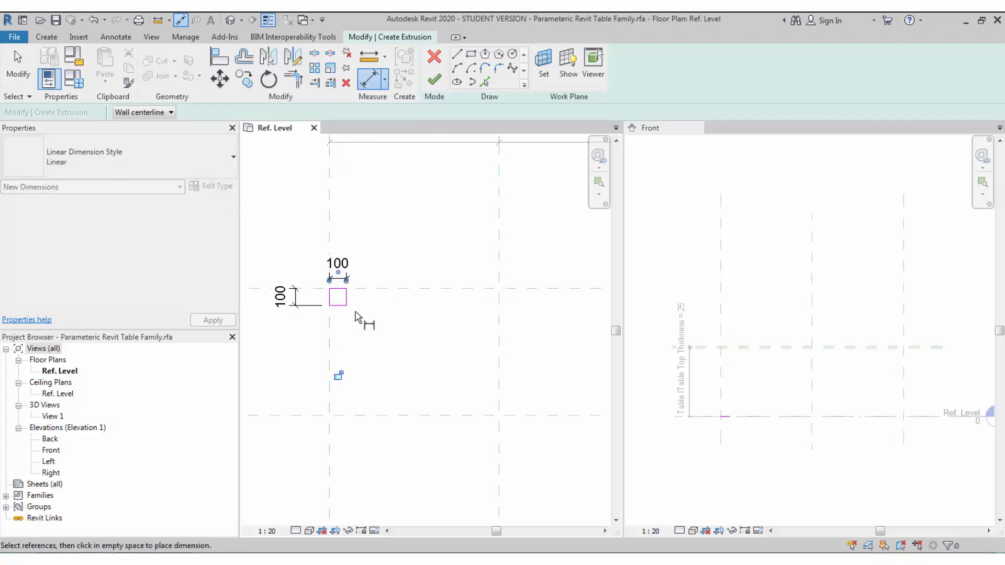
middle_drag(362, 343, 359, 320)
scroll(345, 316, down, 2)
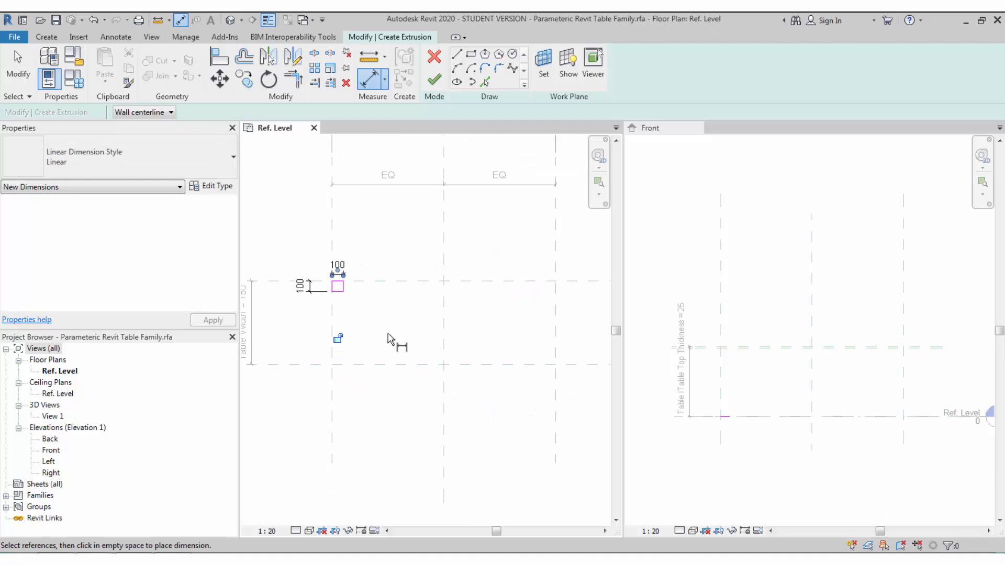
click(471, 54)
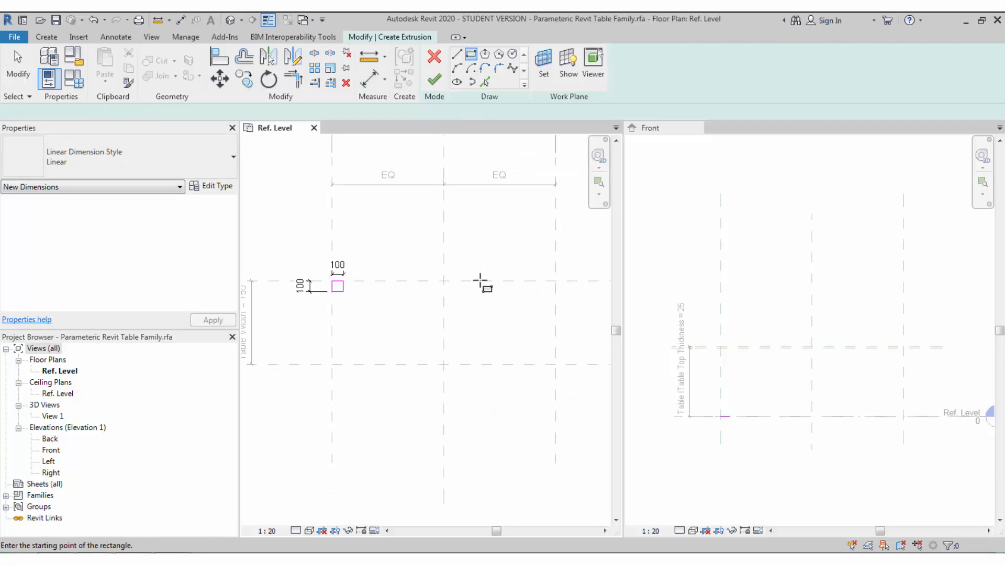
- Draw leg rectangles at the upper-right, lower-right and lower-left reference-plane intersections
click(555, 281)
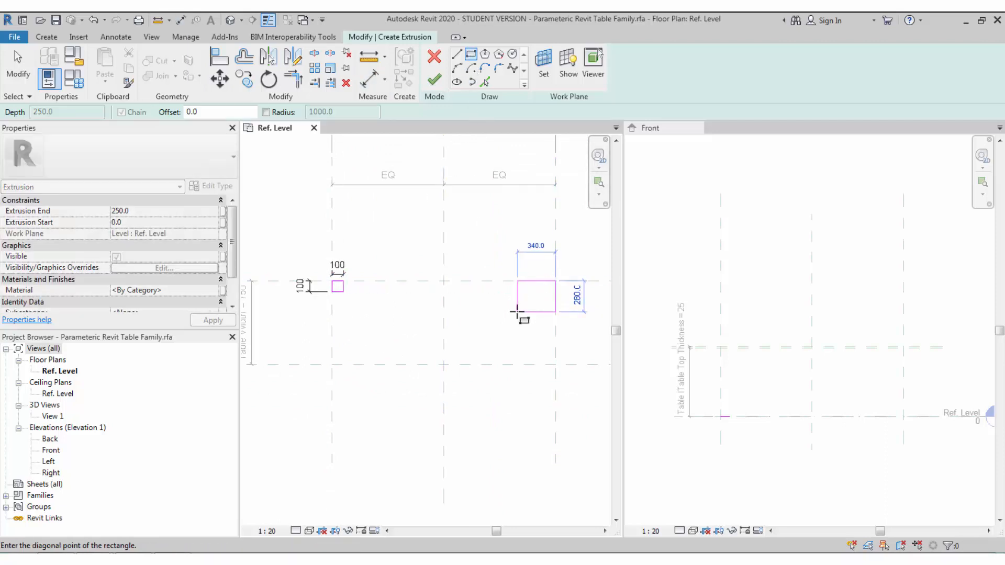
click(517, 312)
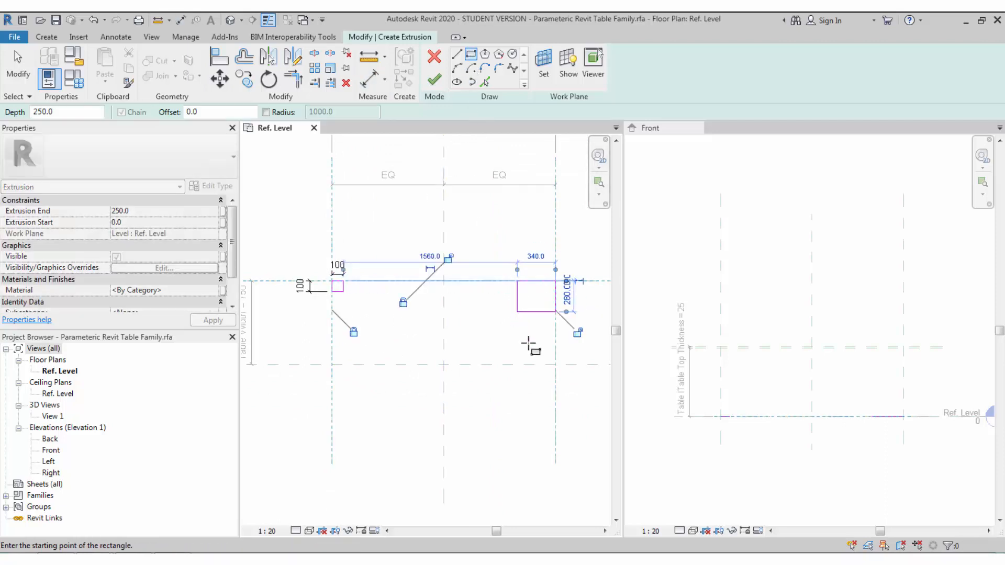
click(556, 365)
click(526, 340)
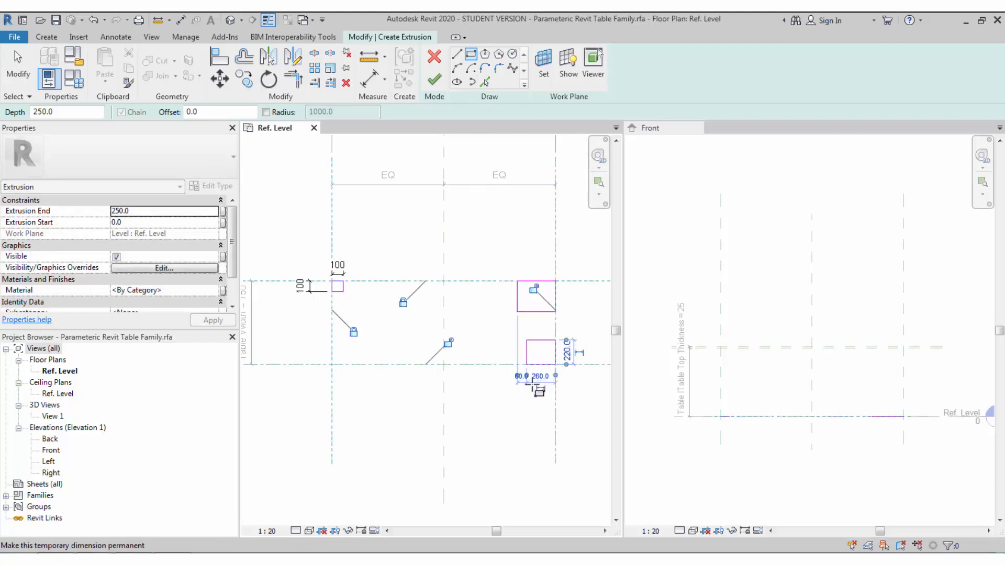
click(447, 343)
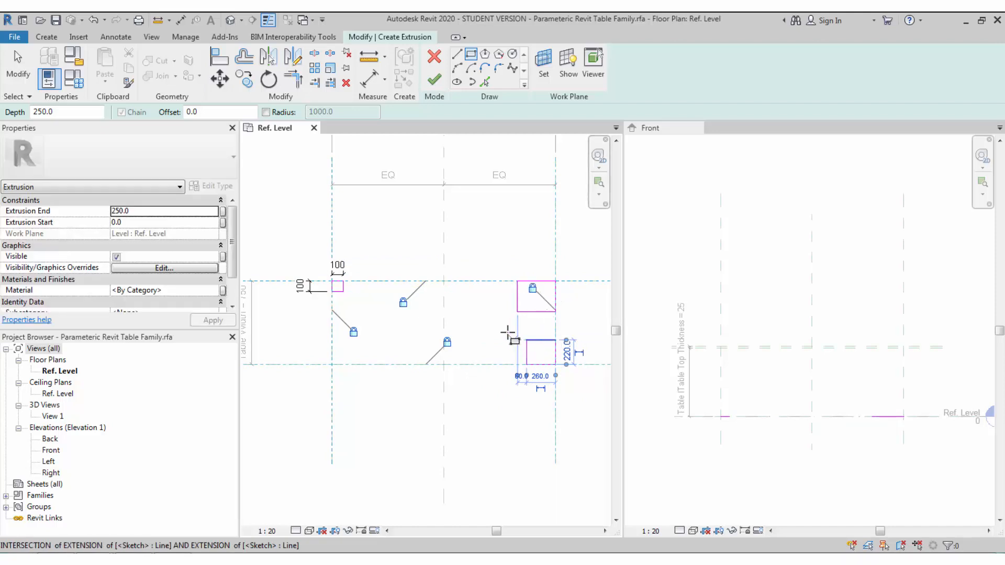
middle_drag(508, 336, 479, 333)
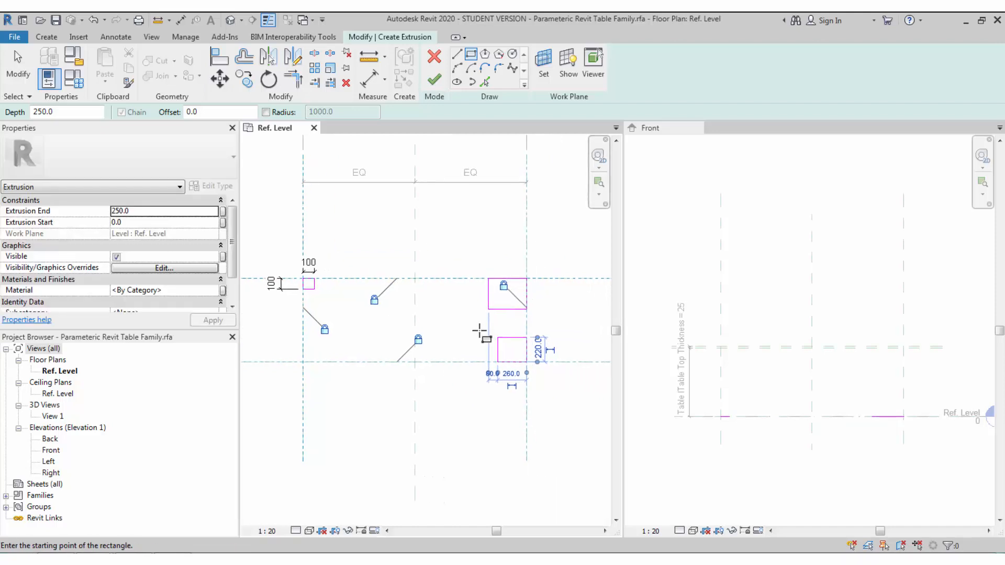
click(303, 361)
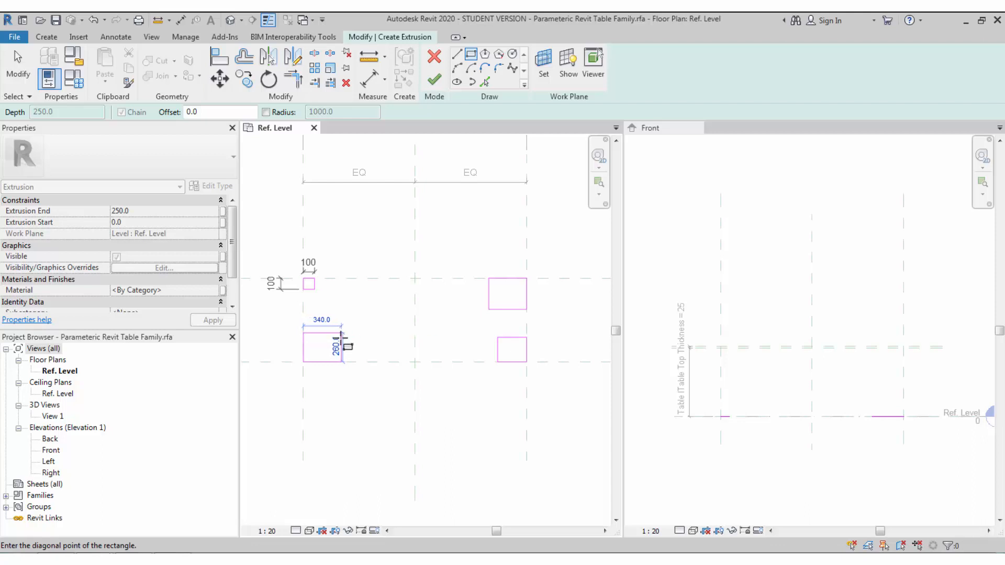
click(341, 332)
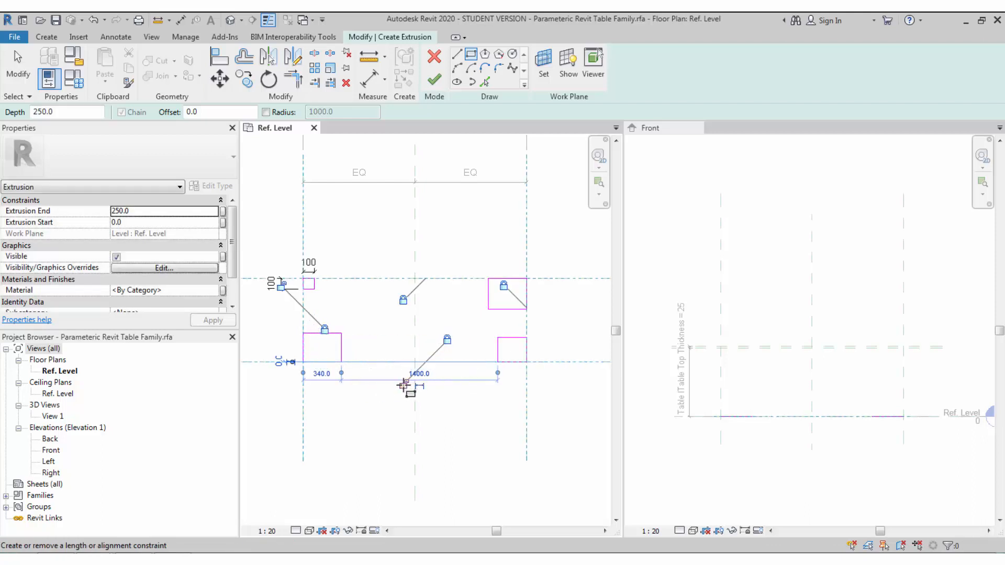
click(281, 285)
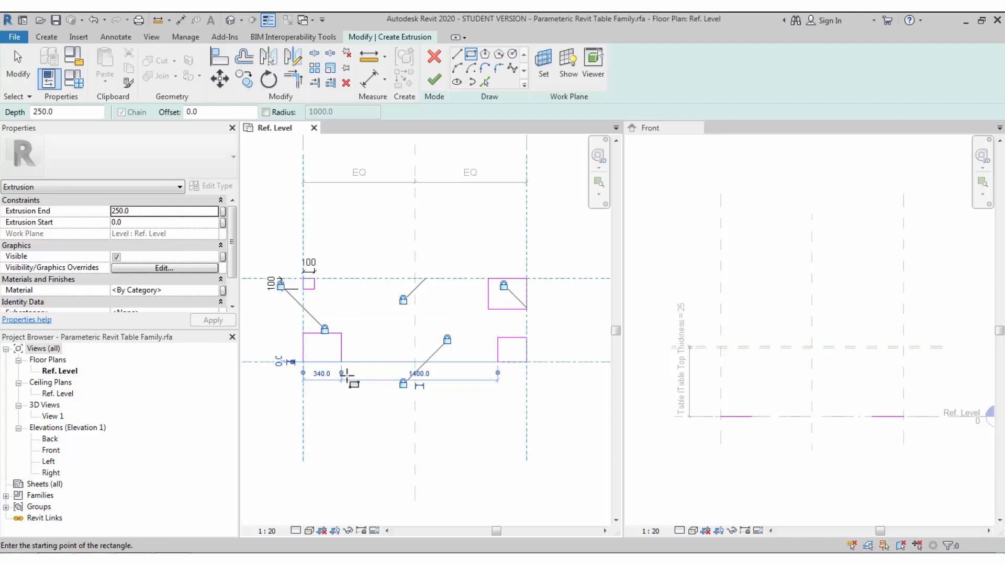
key(Escape)
key(Escape)
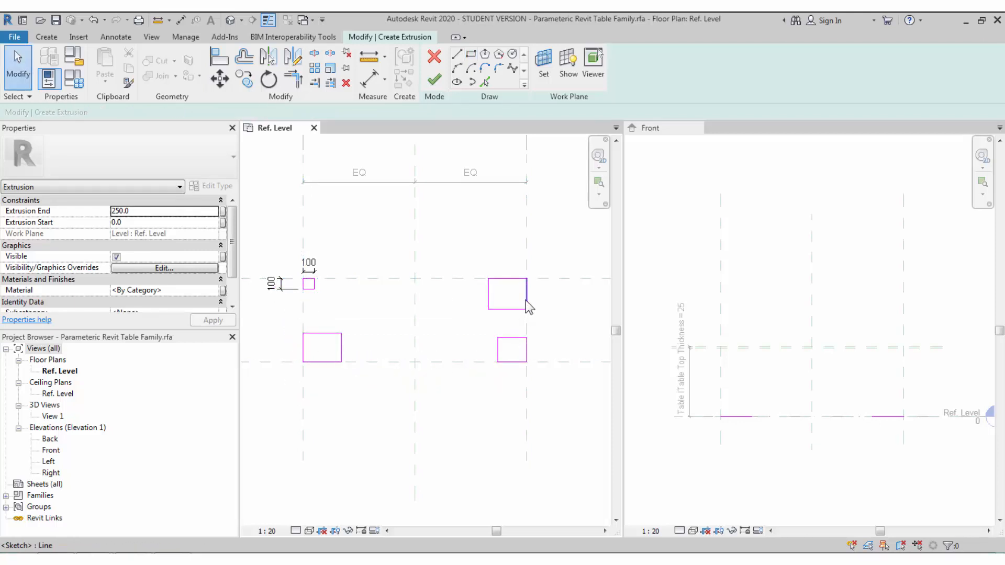
- Align the upper-right leg's top edge to its reference plane and lock it
click(219, 56)
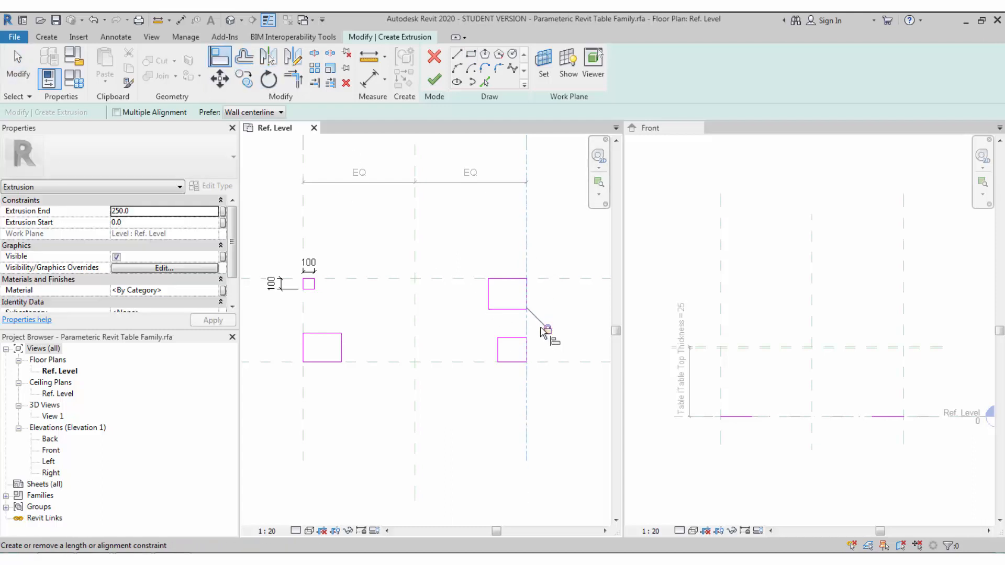
click(478, 278)
click(508, 278)
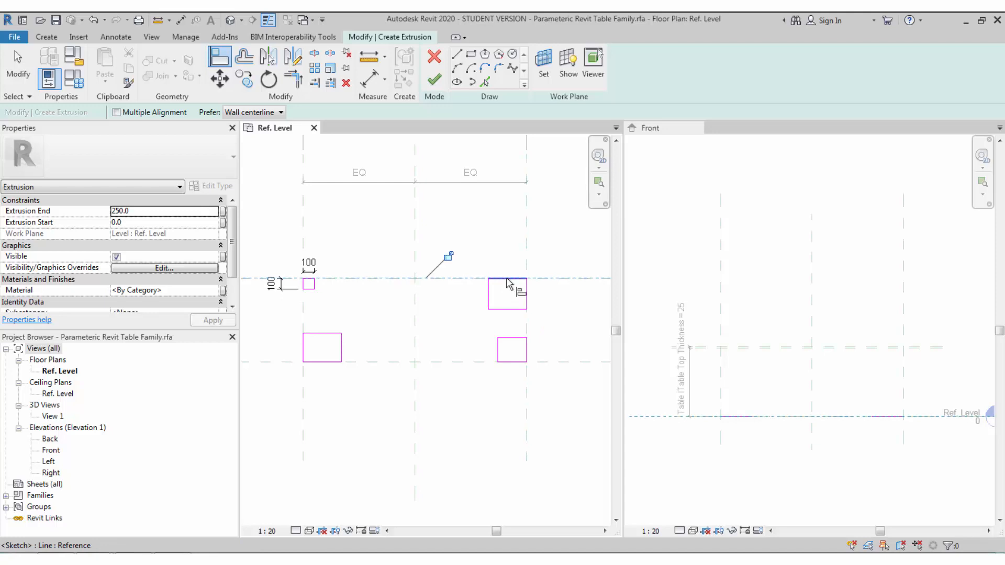
click(445, 256)
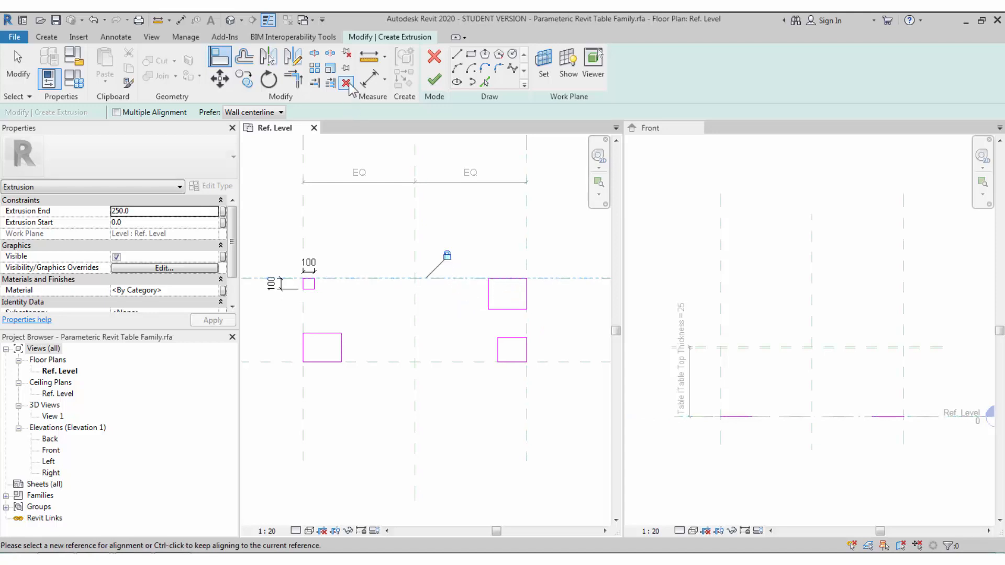
click(369, 78)
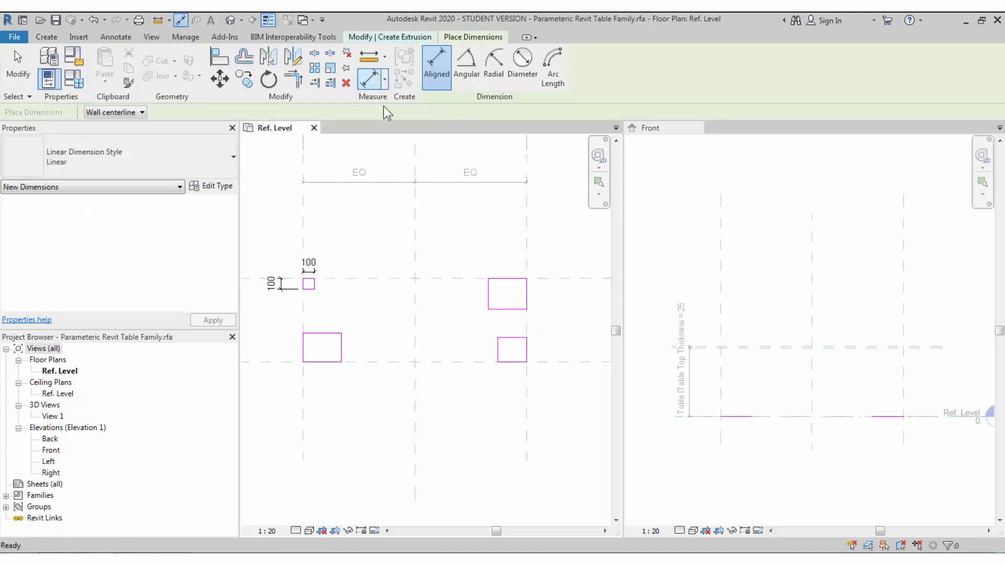
- Dimension the upper-right leg 340 × 280 and the lower-right leg 260 × 220
click(489, 293)
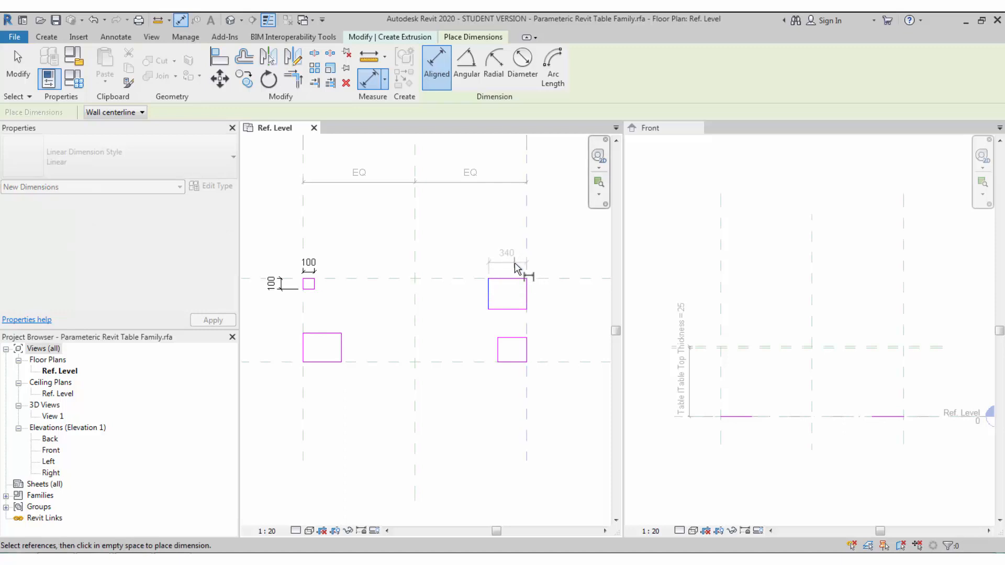
click(515, 266)
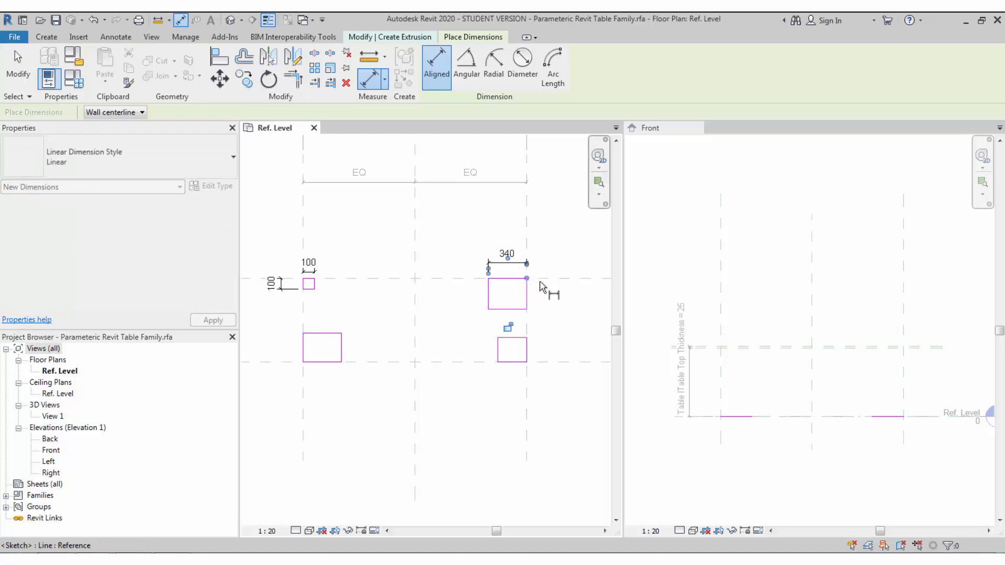
click(511, 309)
click(548, 333)
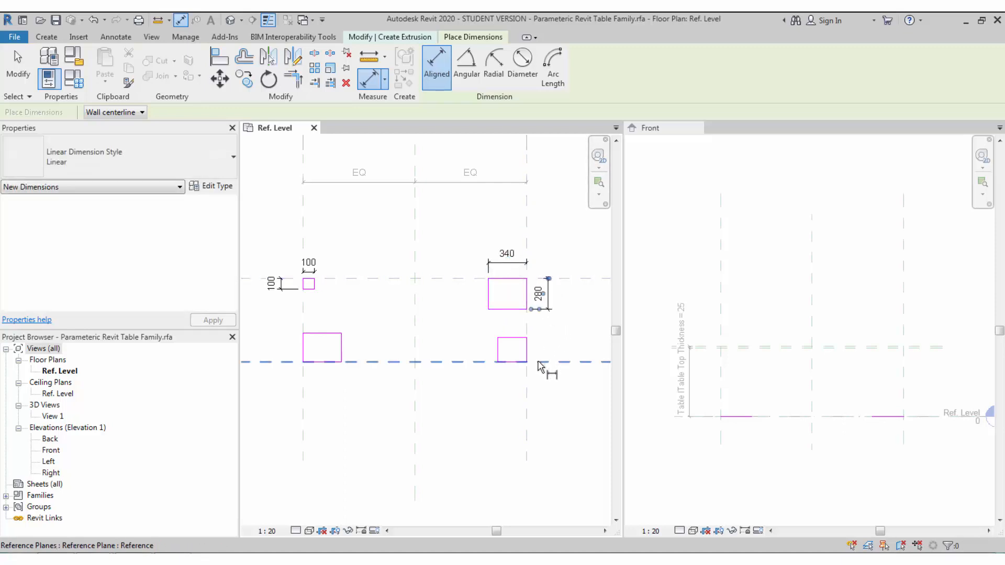
click(539, 362)
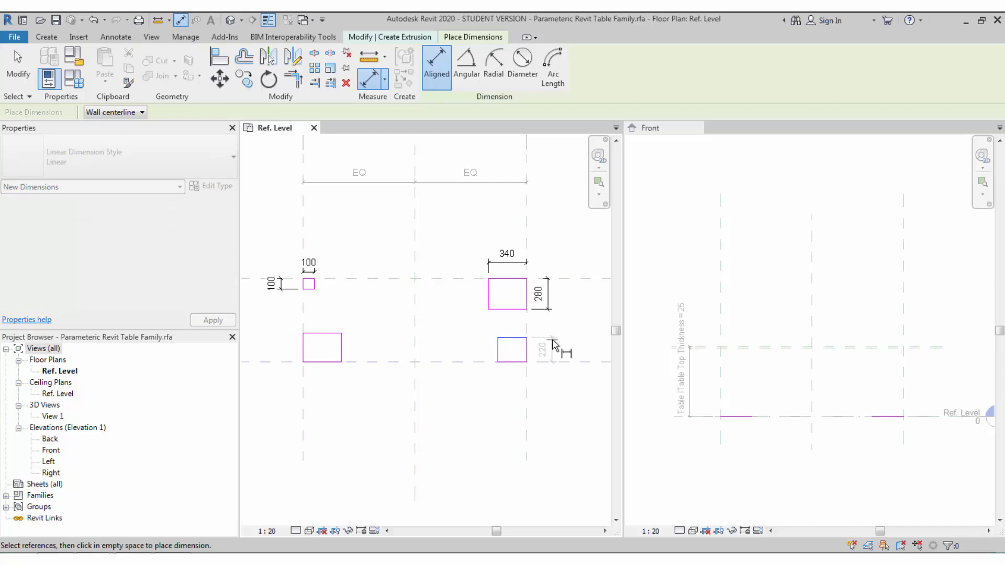
click(548, 349)
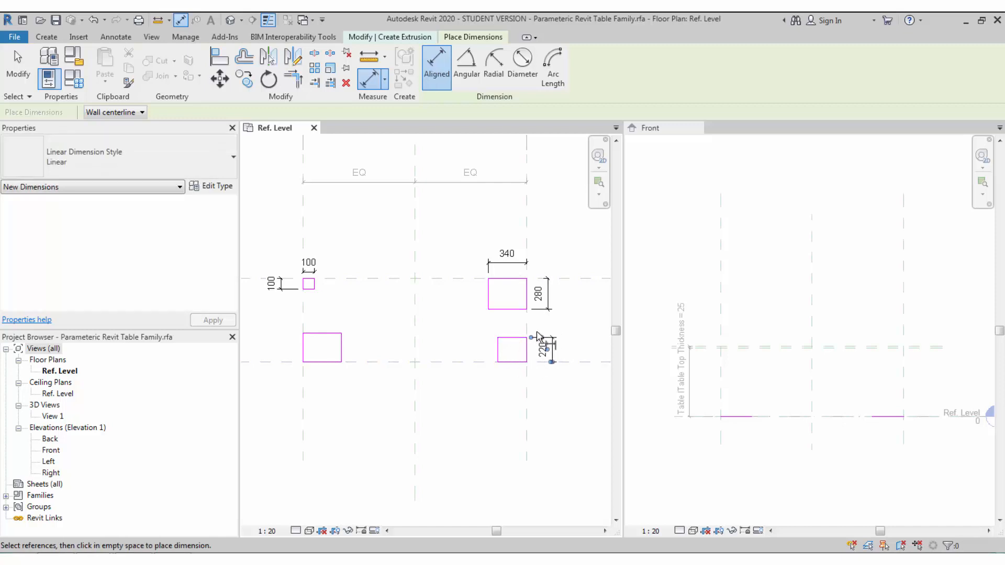
click(497, 357)
click(505, 386)
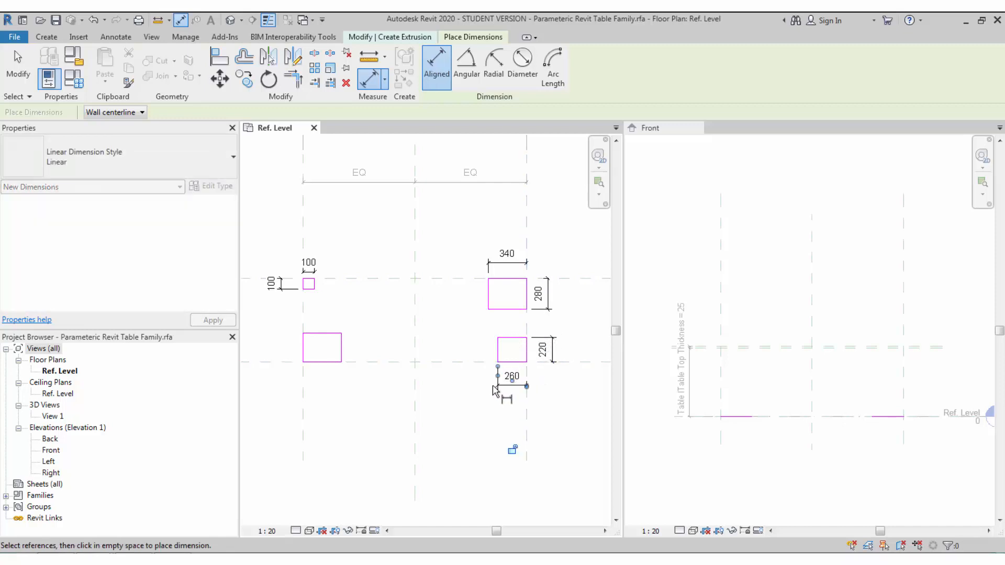
- Dimension the lower-left leg 340 wide and 260 deep
click(306, 378)
click(341, 353)
click(352, 400)
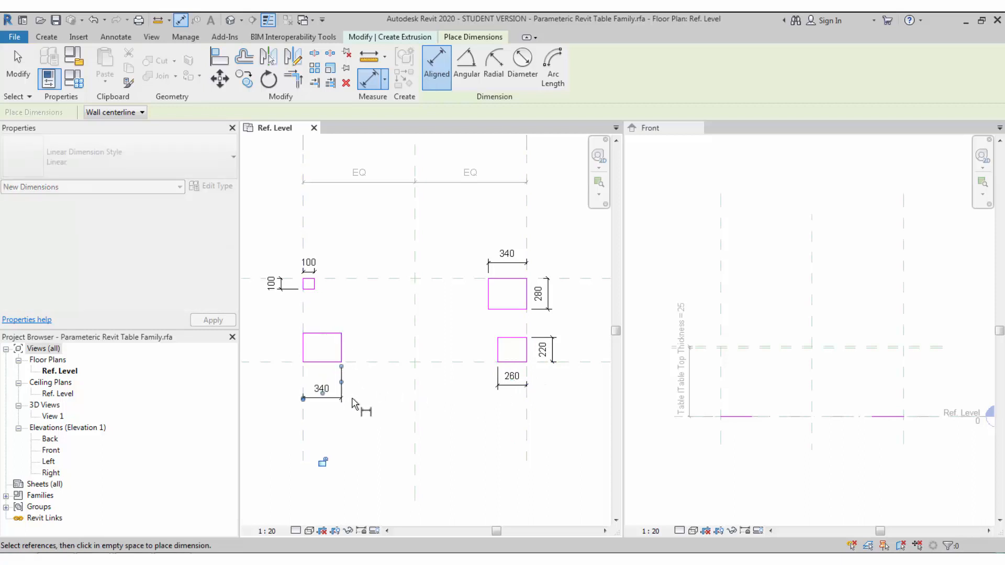
click(306, 362)
click(314, 332)
click(281, 348)
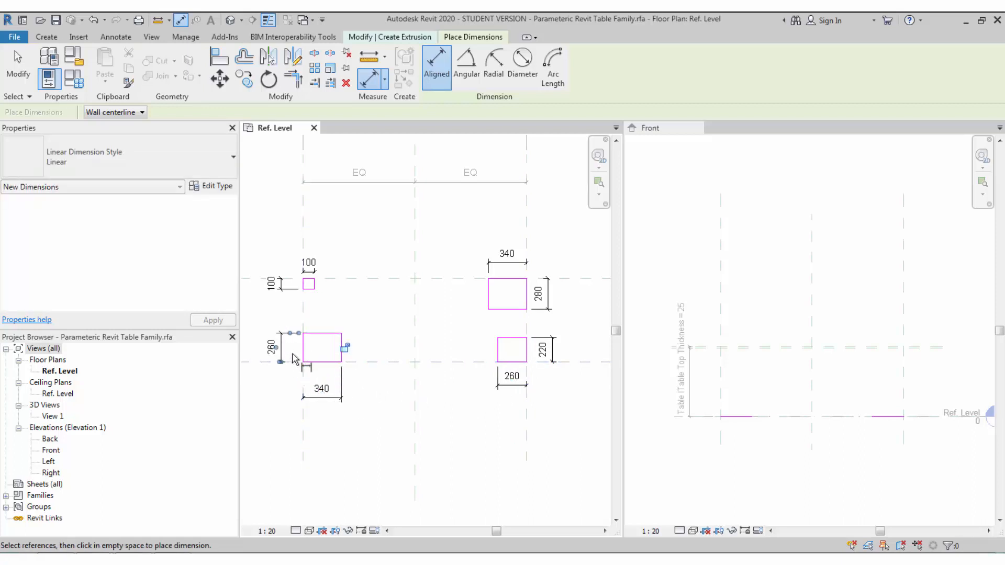
key(Escape)
key(Escape)
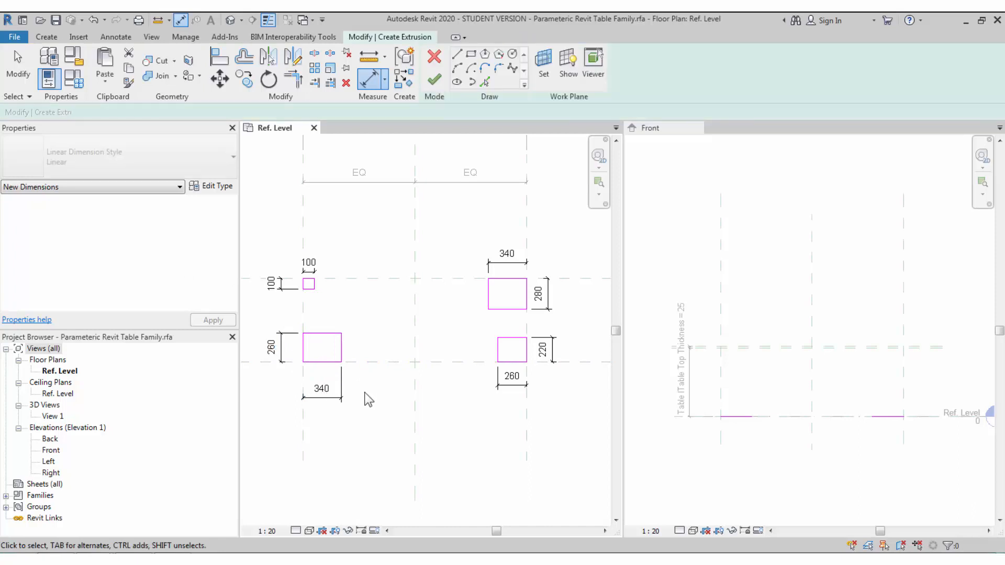
- Select the eight leg dimensions across all four leg rectangles
middle_drag(365, 399, 394, 406)
click(334, 395)
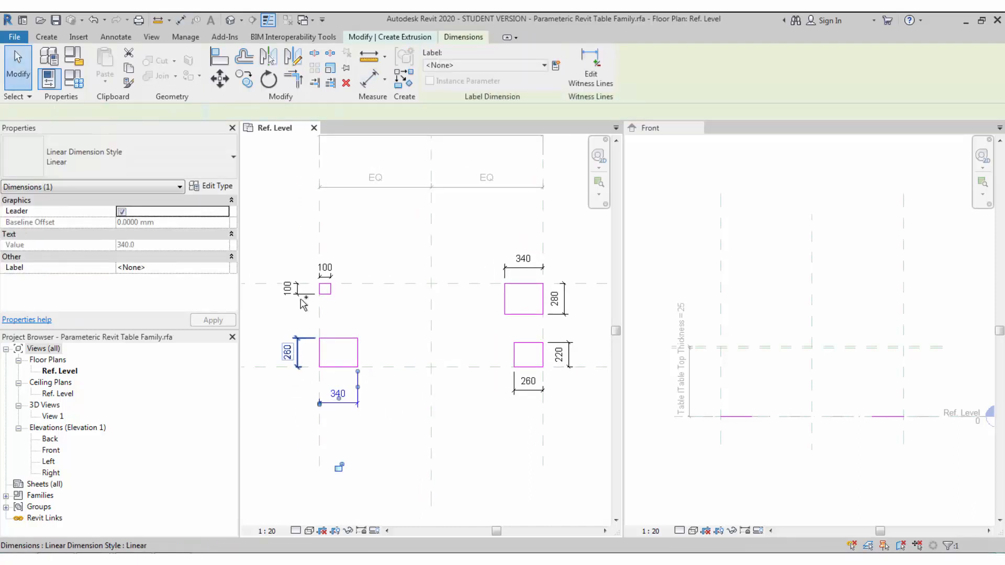
ctrl+click(296, 361)
ctrl+click(296, 289)
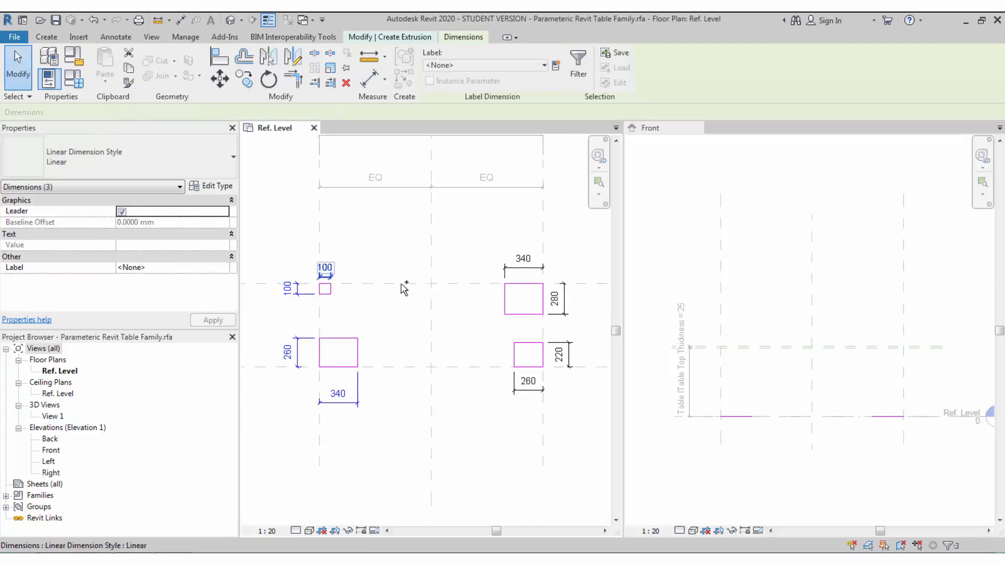
ctrl+click(528, 267)
ctrl+click(564, 300)
ctrl+click(569, 356)
ctrl+click(539, 390)
ctrl+click(539, 391)
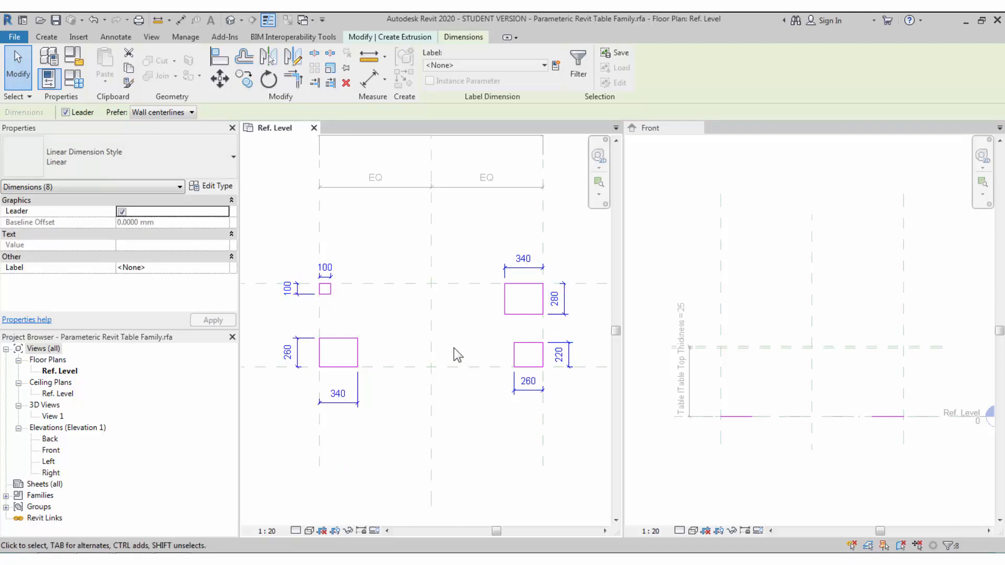
- Label the selected dimensions with a new Leg Length type parameter
click(494, 65)
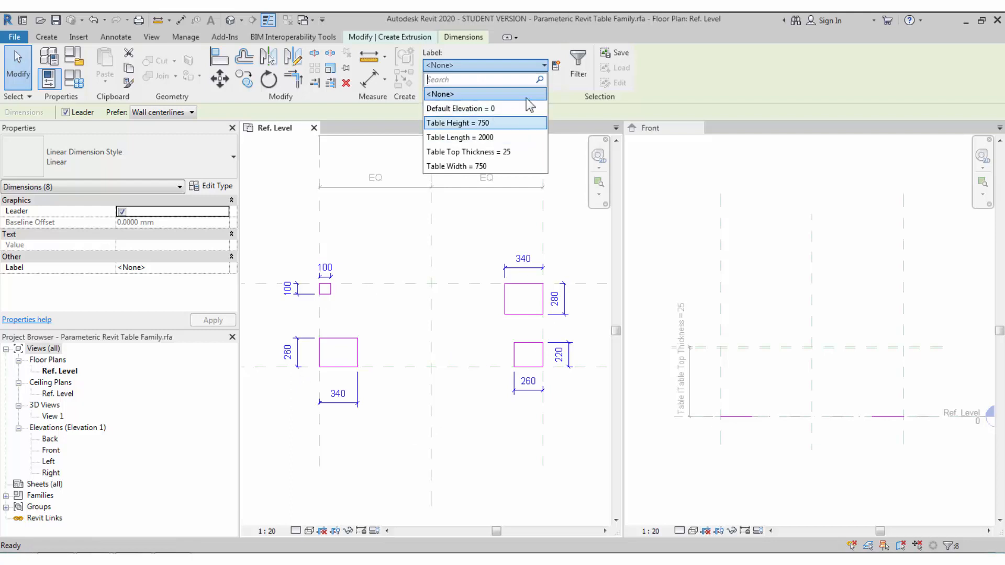
click(556, 66)
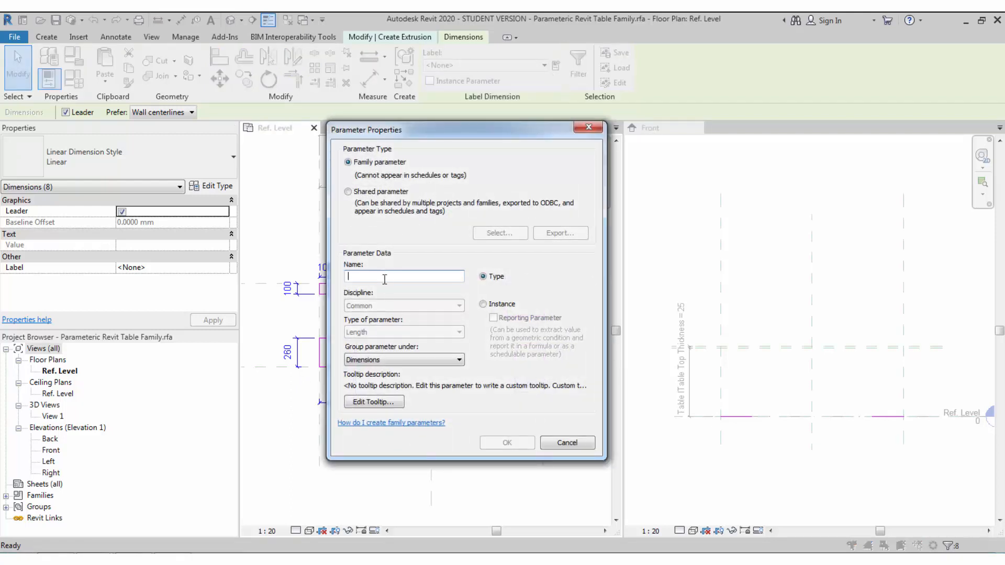
text(Leg Length)
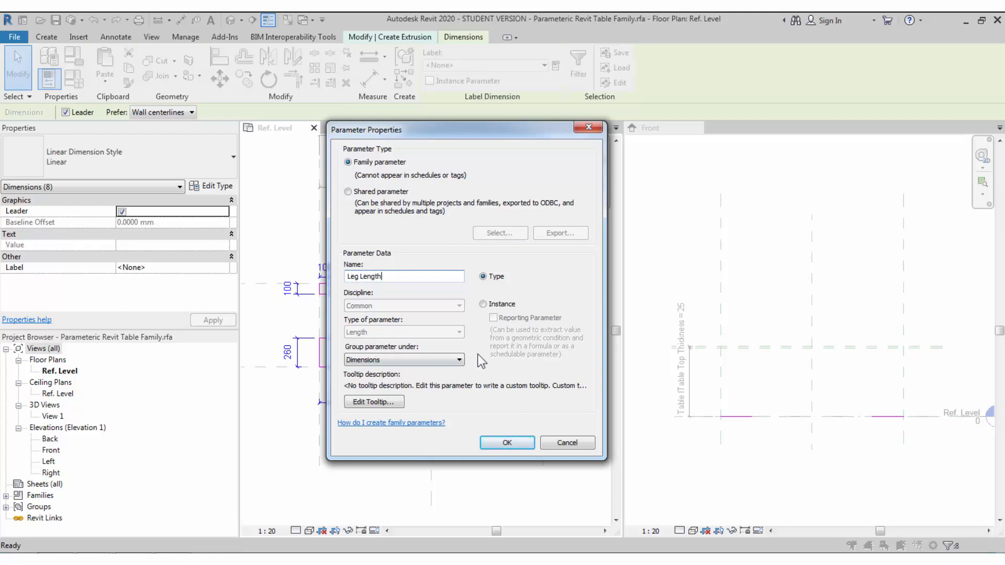
click(507, 443)
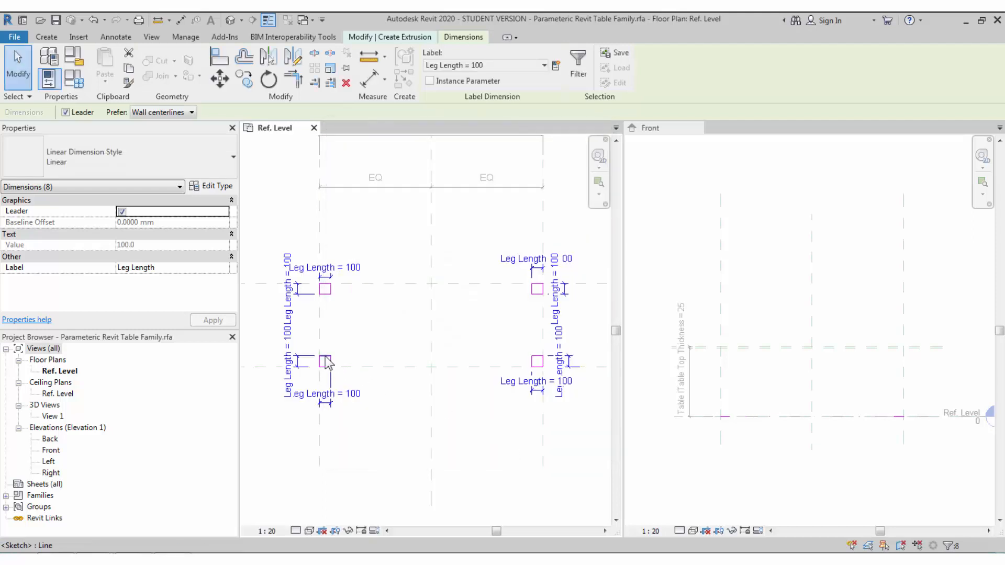
click(367, 321)
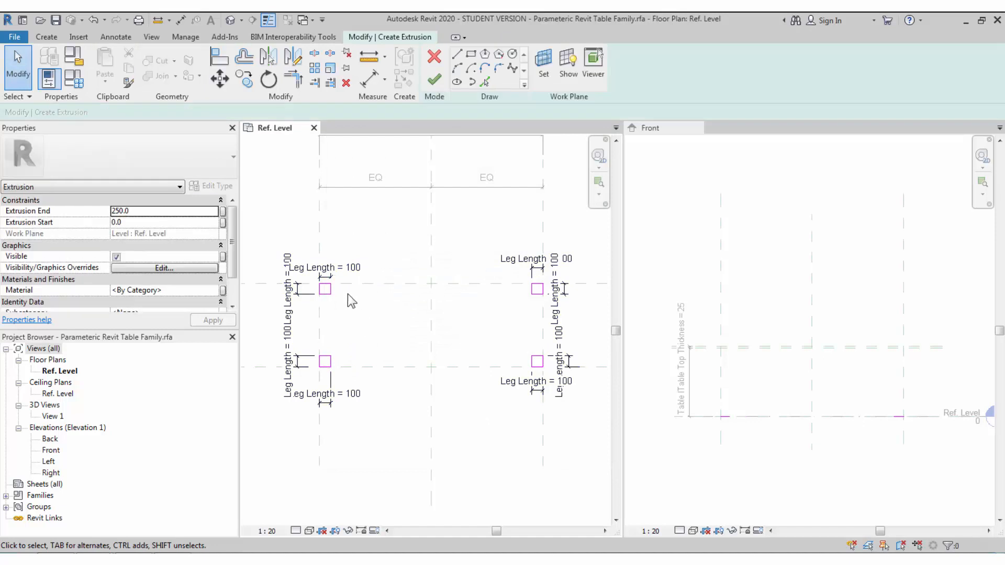
- Label four leg dimensions with a new Leg Width parameter, then open Family Types
click(302, 294)
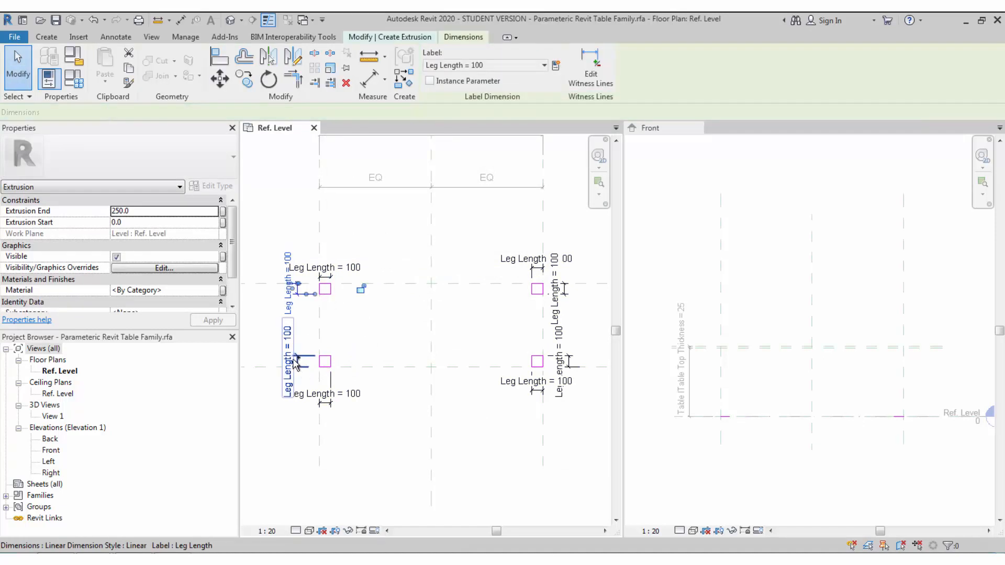
ctrl+click(314, 364)
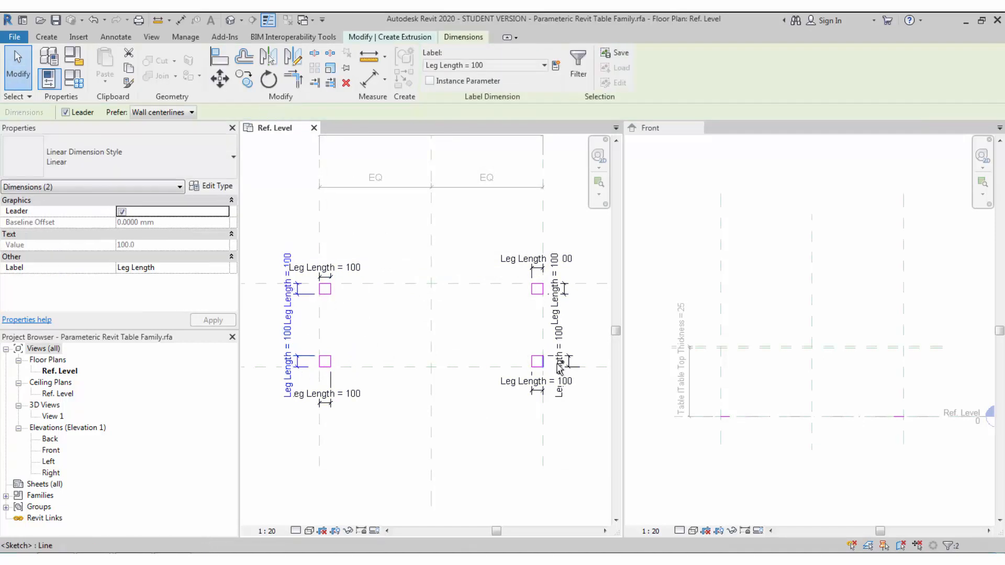
ctrl+click(566, 295)
ctrl+click(567, 297)
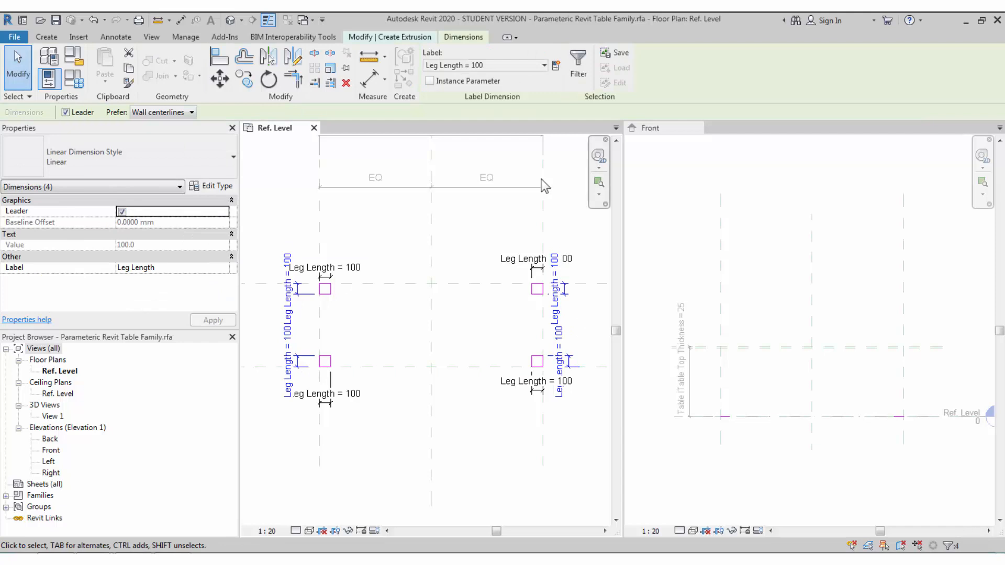
click(530, 63)
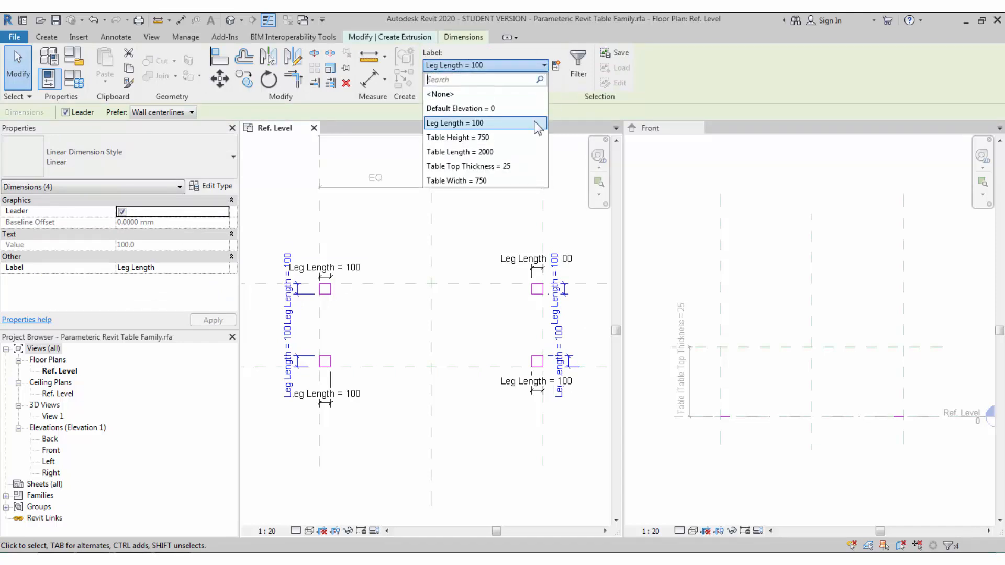
click(556, 65)
text(L)
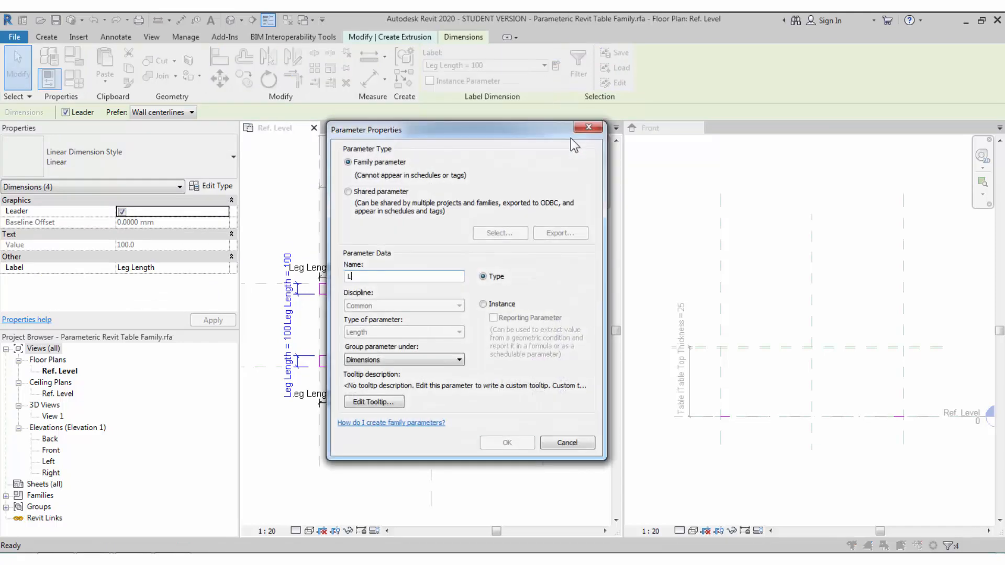
text(eg Width)
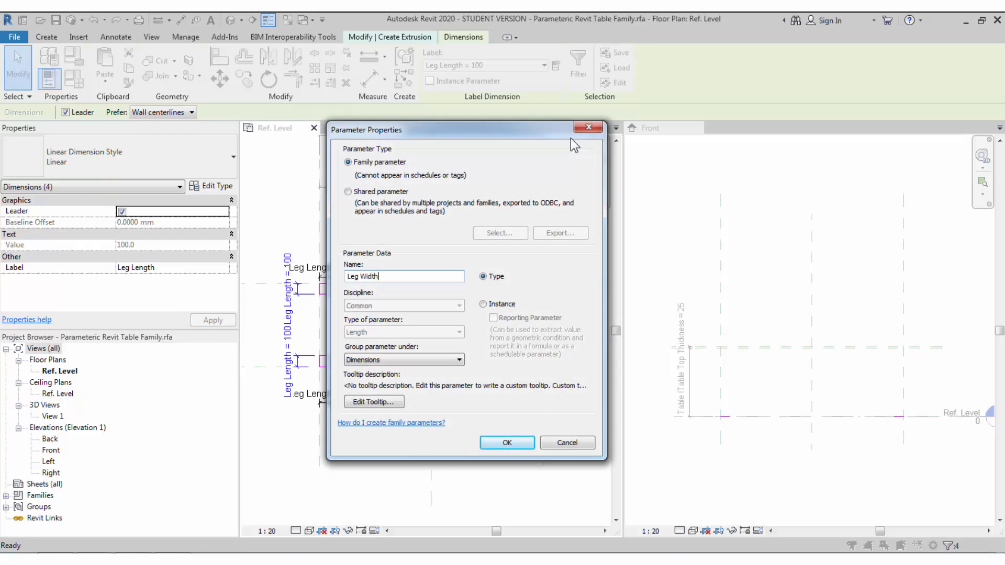
click(511, 438)
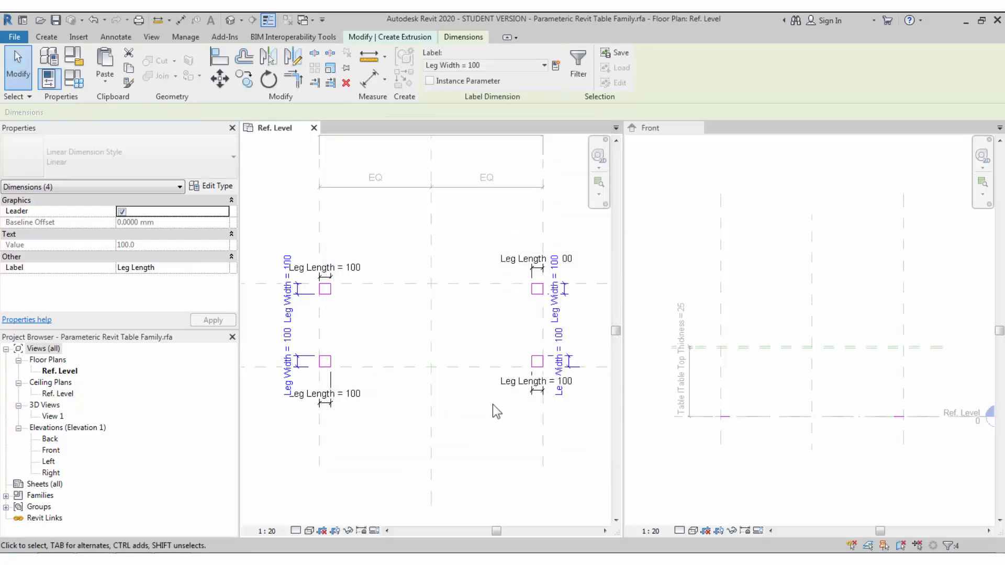
click(477, 335)
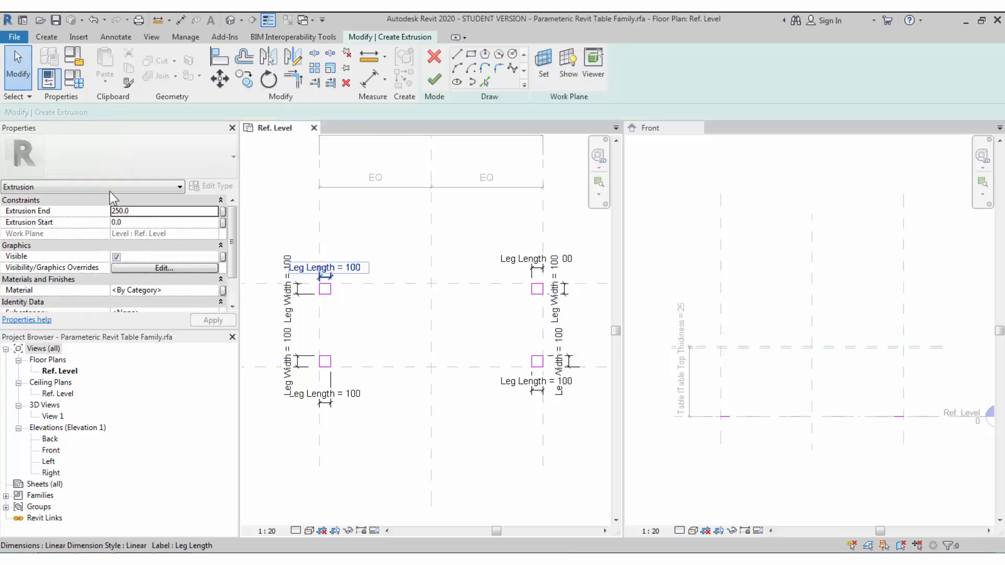
click(75, 80)
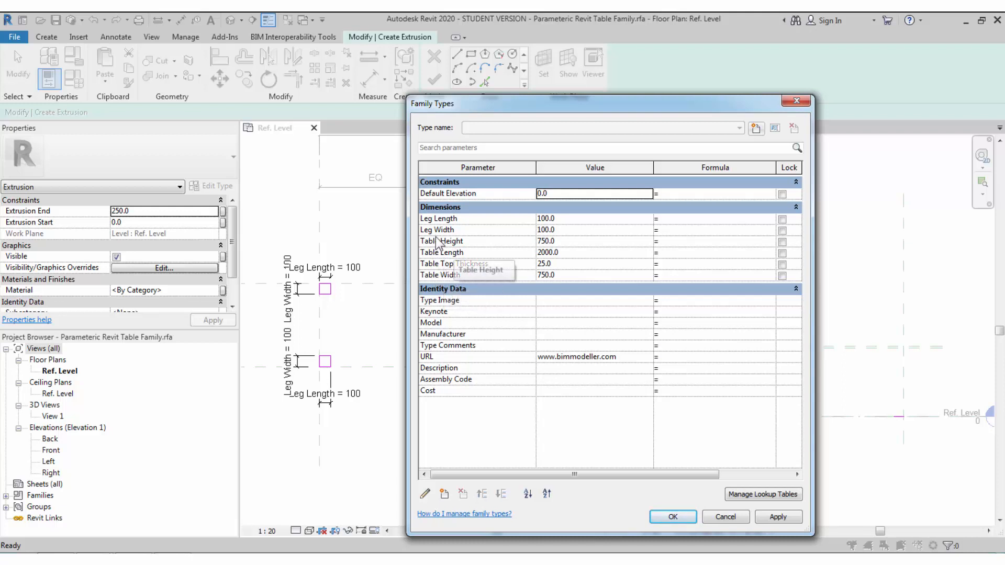
- Apply Leg Width 50, then 75, and confirm 75 as the final value
click(564, 231)
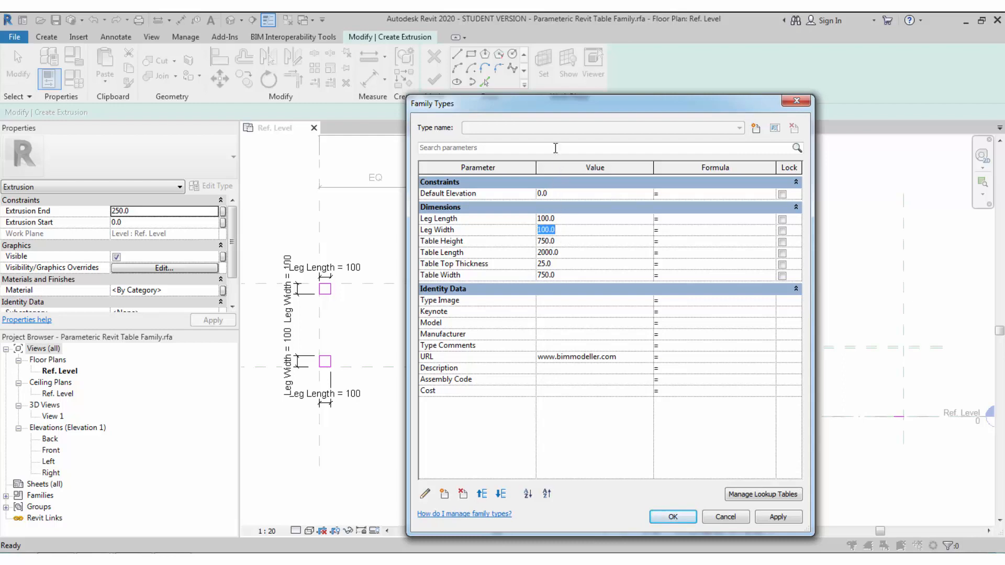
drag(558, 100, 719, 106)
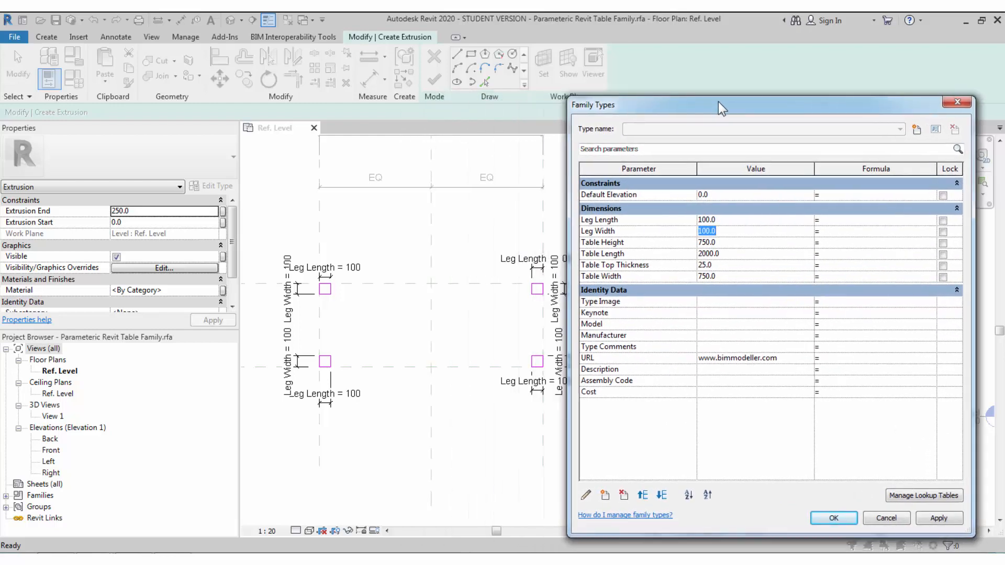
text(50)
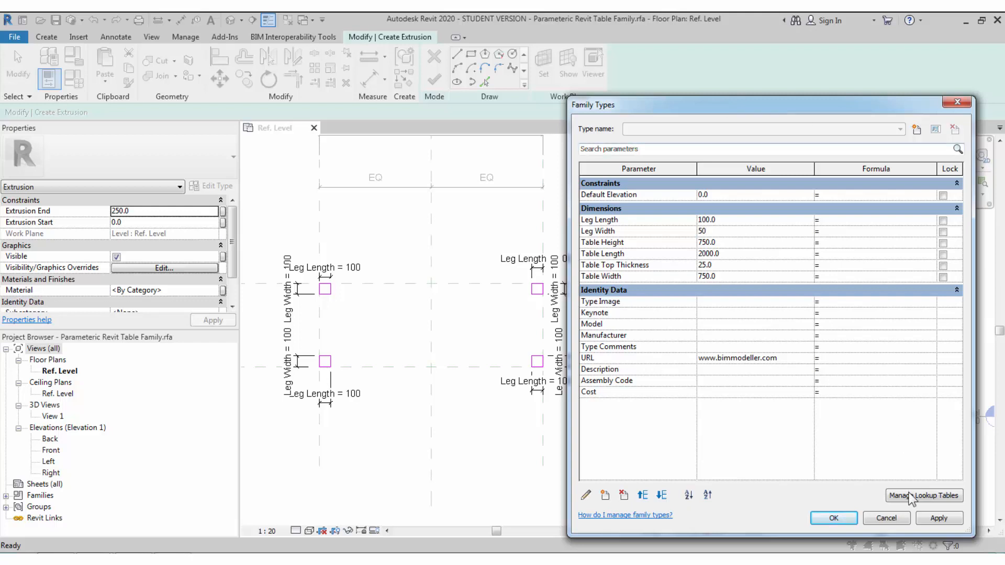
click(936, 518)
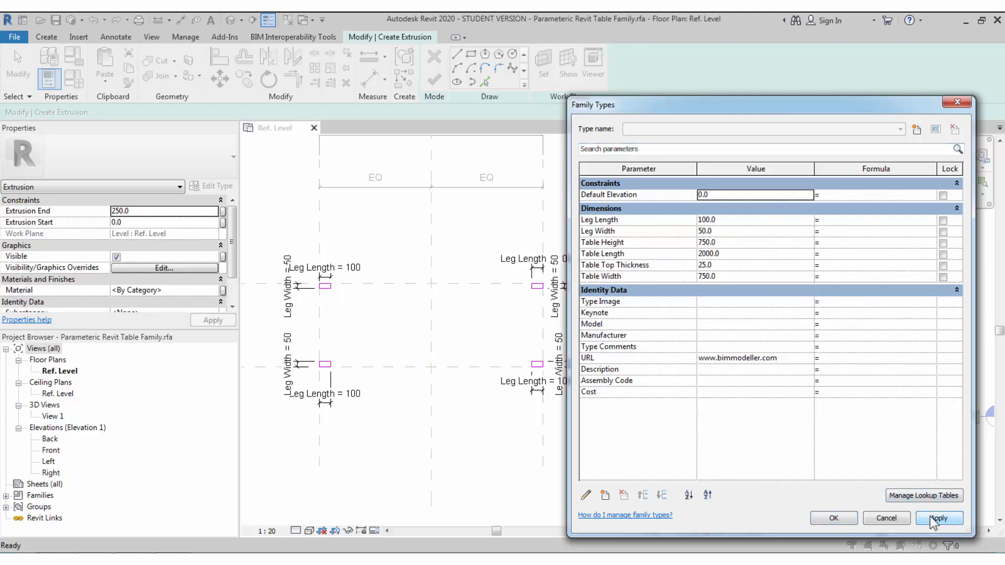
click(742, 230)
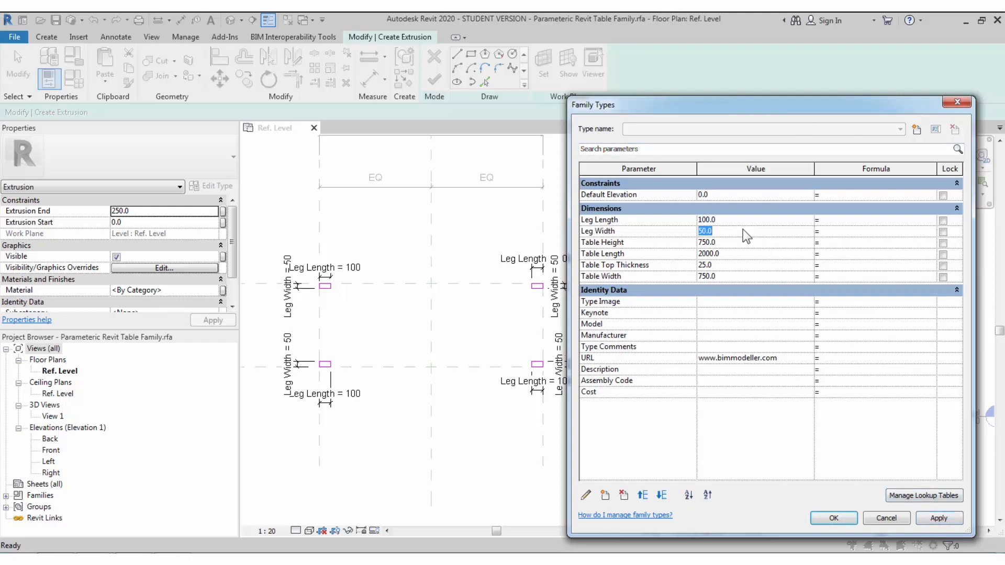
text(75)
click(934, 523)
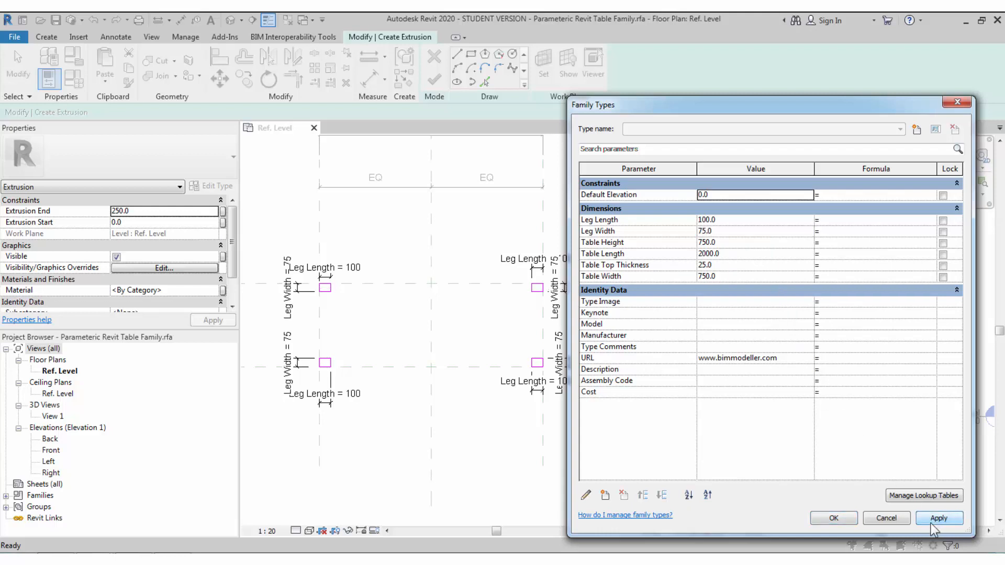
click(834, 518)
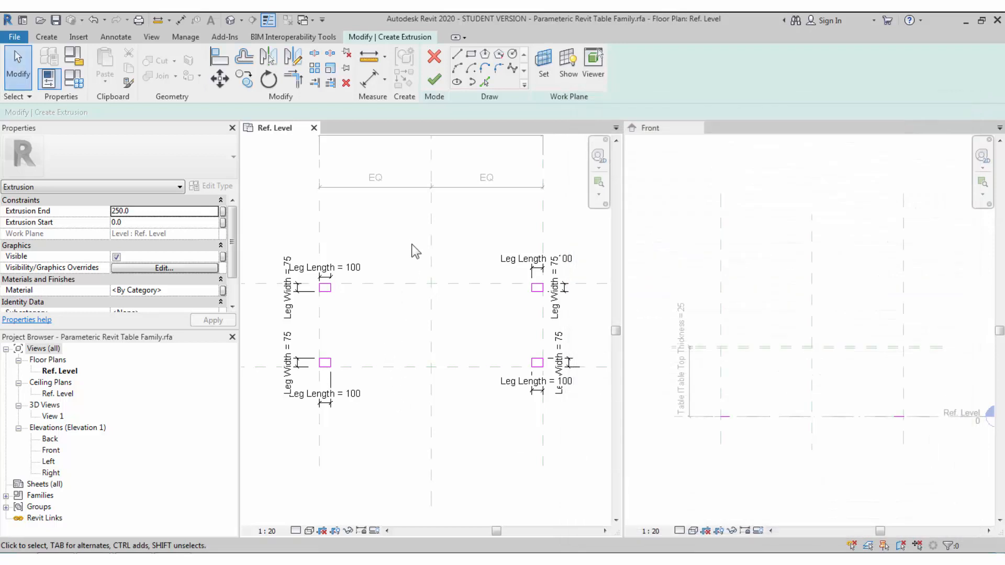
- Finish the leg sketch as a solid extrusion and drag its top higher in Front view
click(740, 449)
scroll(730, 431, up, 4)
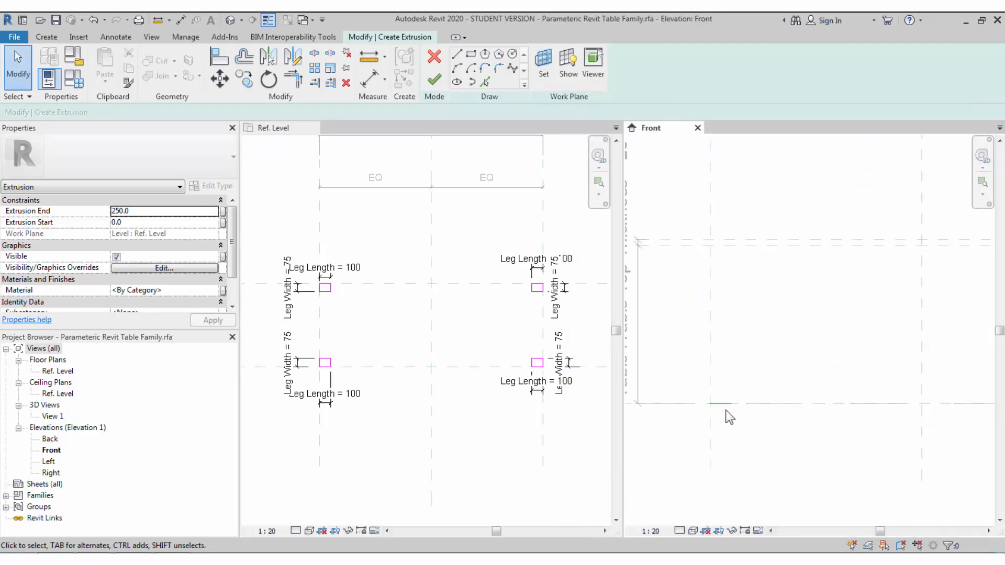
click(435, 81)
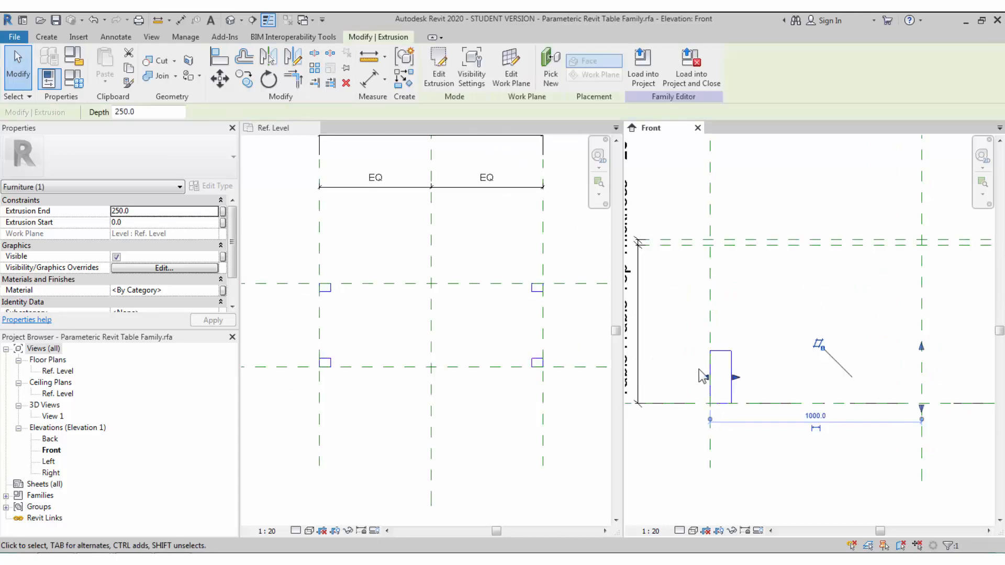
scroll(718, 367, down, 2)
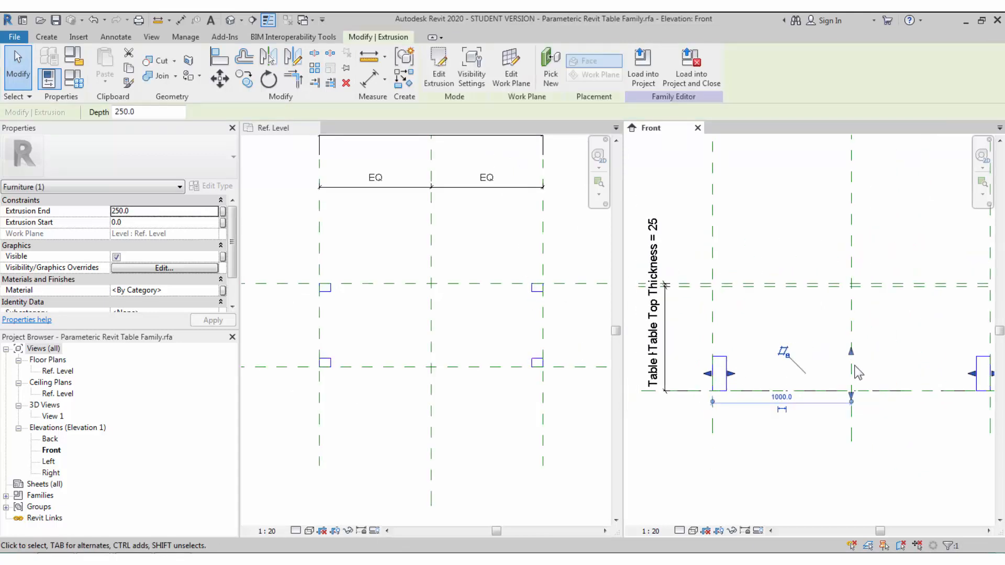
drag(850, 351, 843, 317)
click(826, 346)
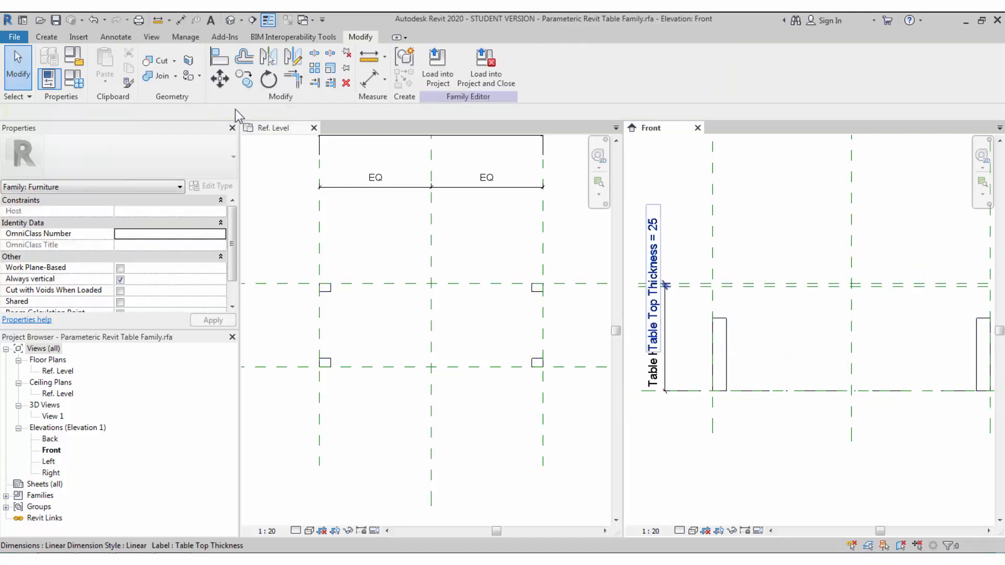
- Align and lock the legs' top to the tabletop underside reference plane
key(a)
key(l)
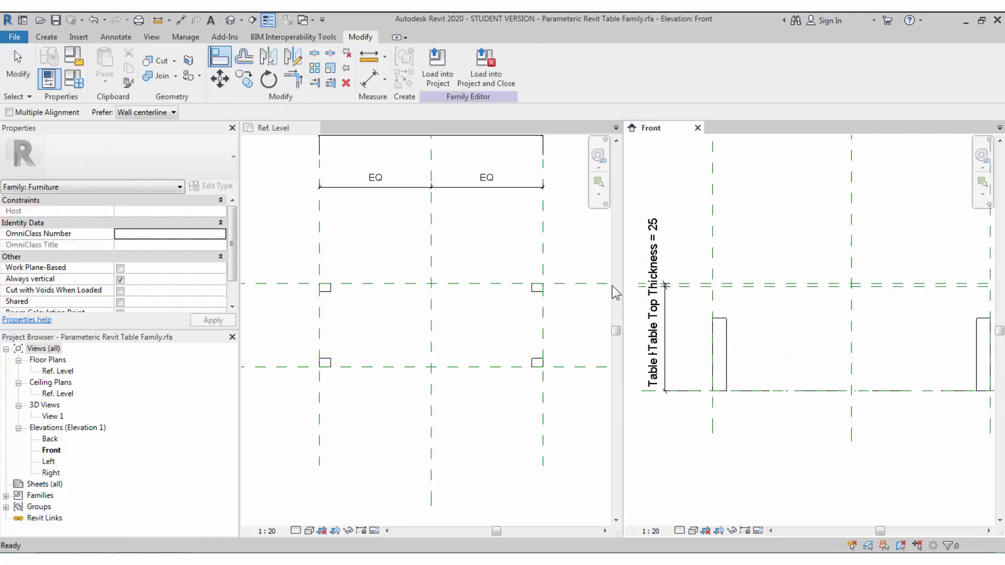
click(730, 292)
click(722, 323)
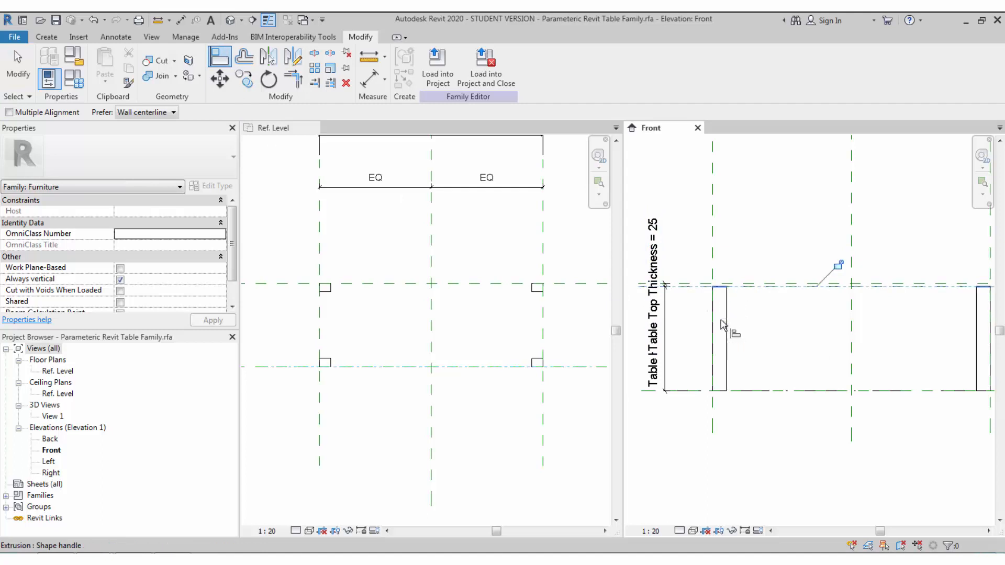
click(839, 265)
- Align and lock the legs' bottom to the Ref. Level reference plane
scroll(785, 349, down, 1)
middle_drag(804, 357, 786, 362)
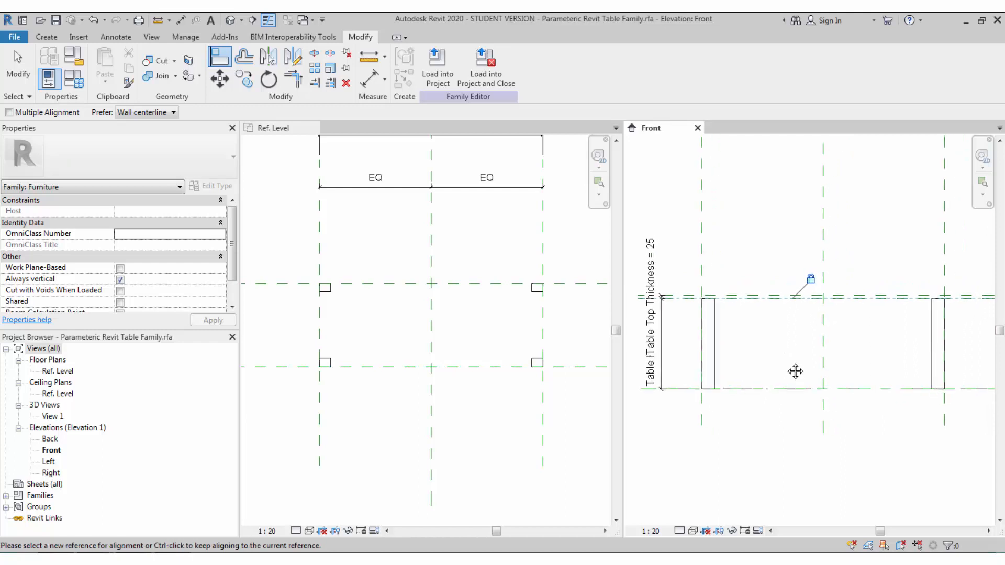
key(Tab)
click(741, 391)
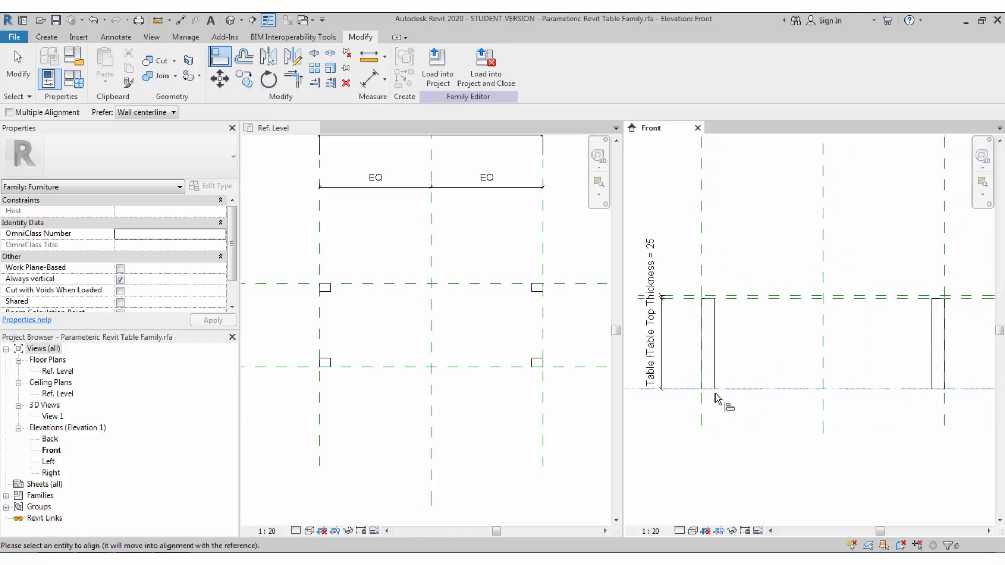
click(712, 398)
click(787, 411)
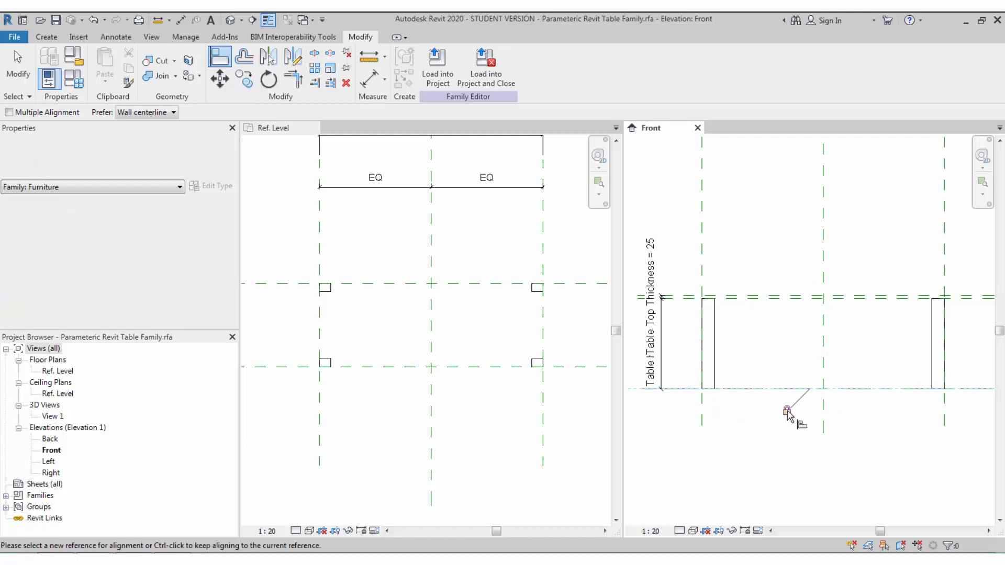
middle_drag(772, 430, 746, 436)
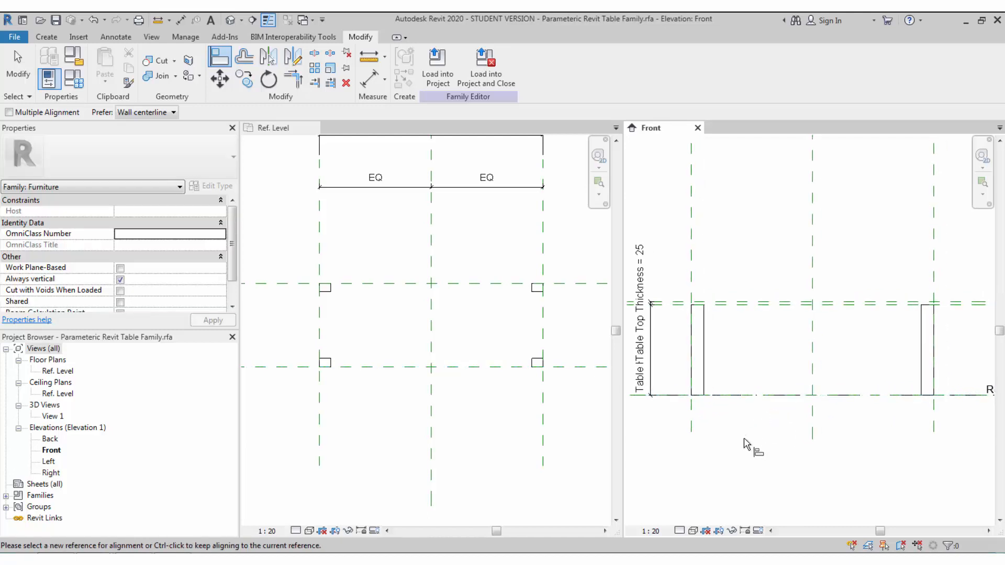
click(230, 21)
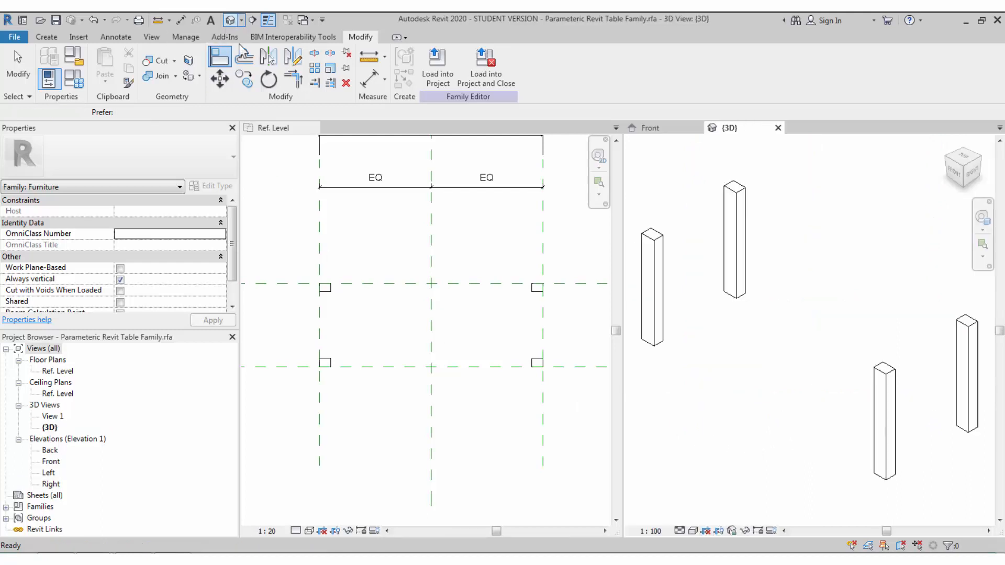
- Switch the 3D view of the legs to the Shaded visual style
scroll(707, 352, down, 2)
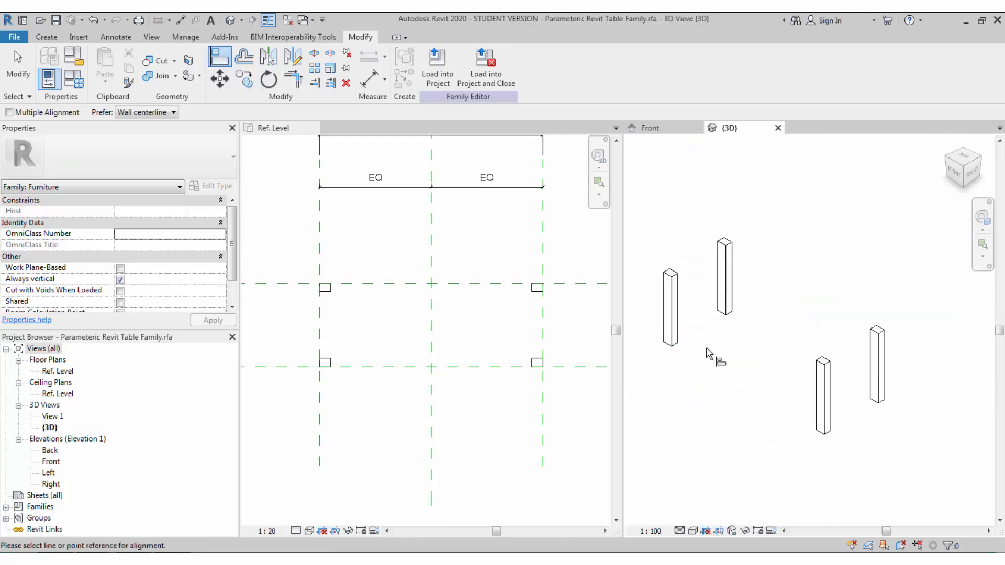
click(679, 530)
click(658, 532)
click(692, 531)
click(704, 501)
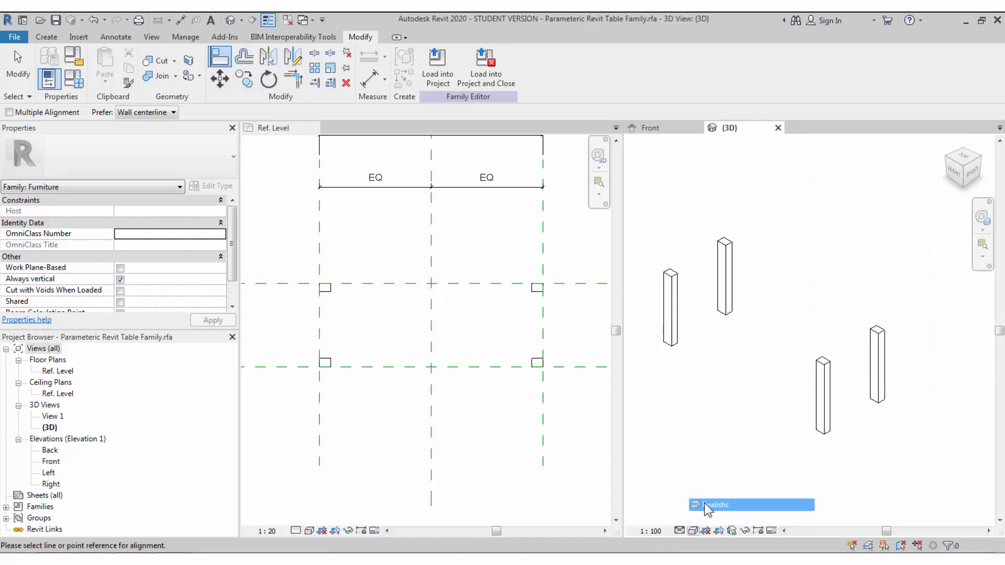
scroll(707, 403, up, 2)
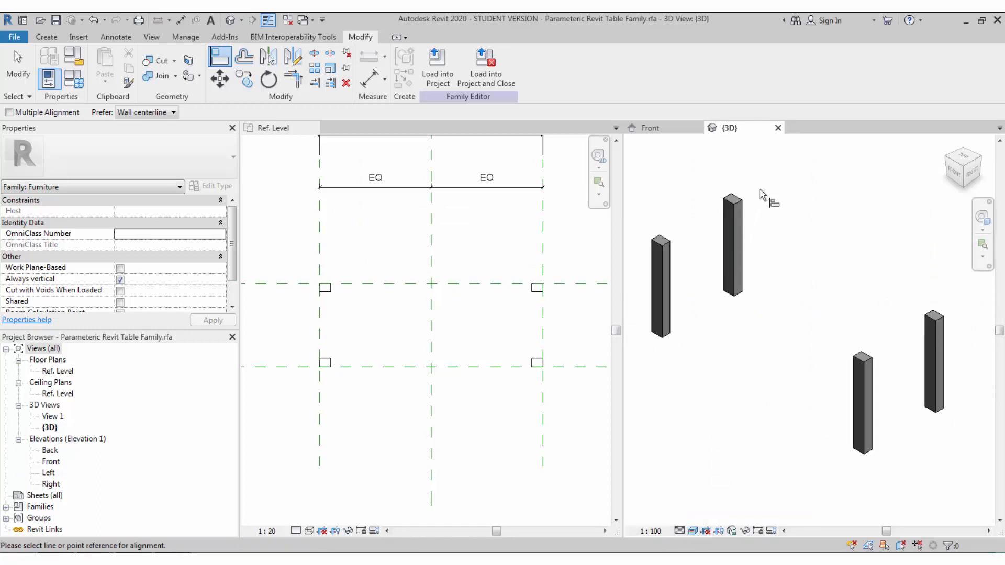
- Cancel the align command and make the Front elevation the active view
click(676, 130)
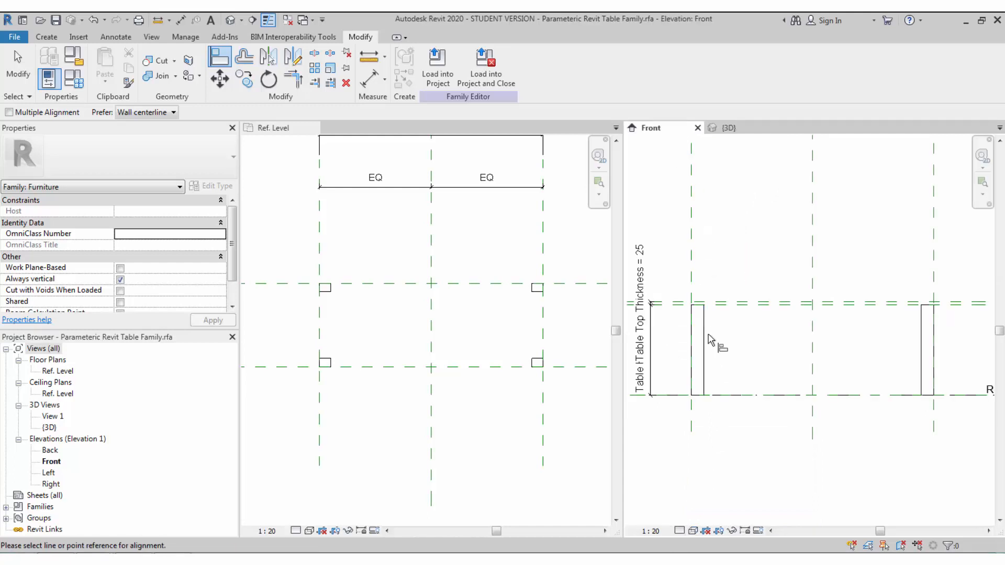
click(524, 360)
key(Escape)
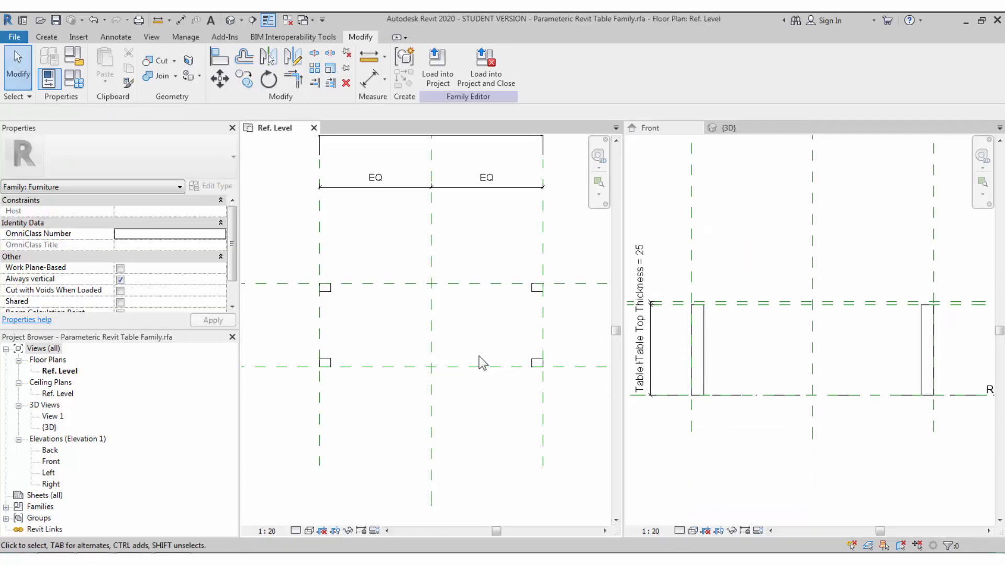
scroll(481, 361, down, 1)
middle_drag(521, 377, 500, 383)
click(741, 384)
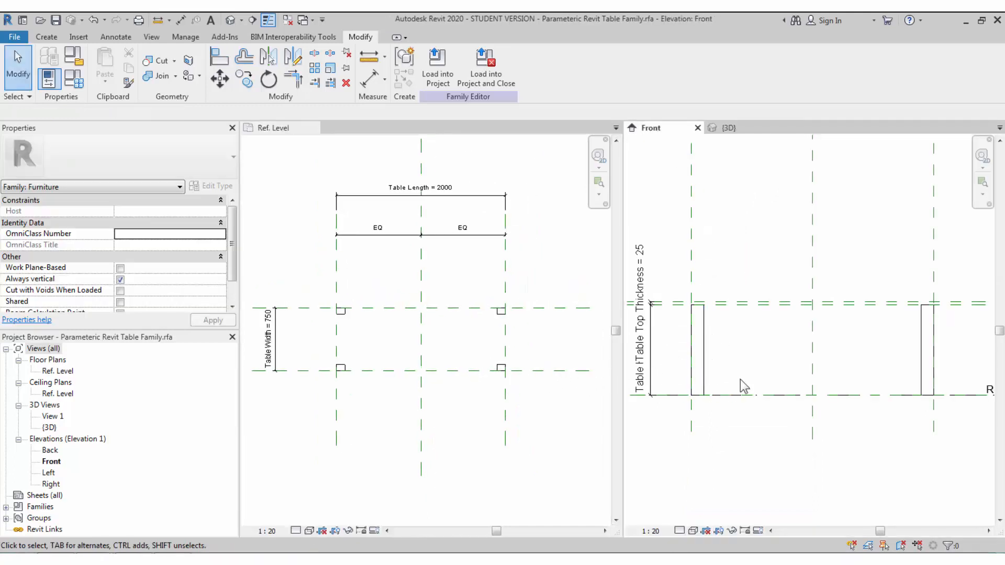
click(46, 37)
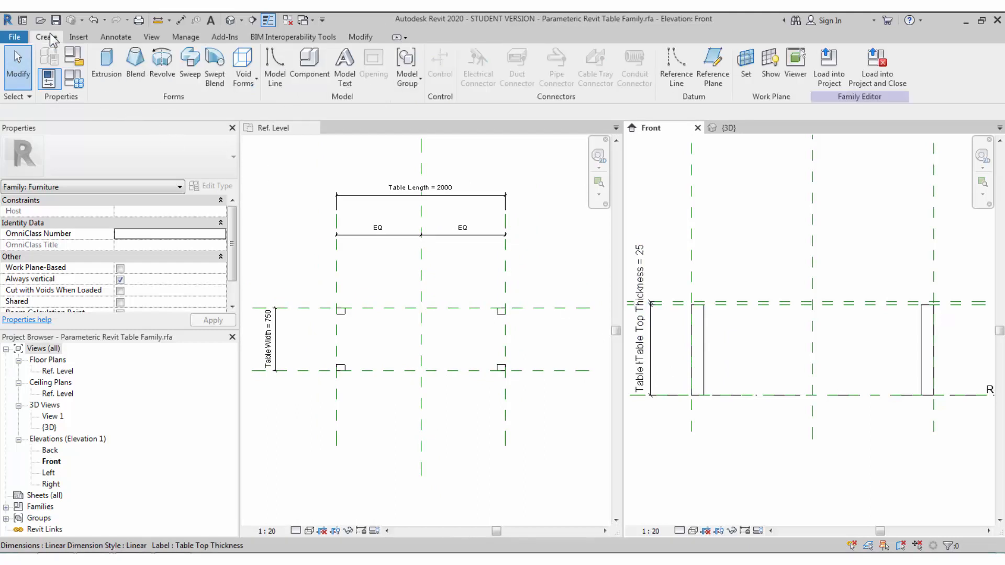
- Start a solid extrusion with a reference plane as its work plane, sketching in Ref. Level
click(109, 71)
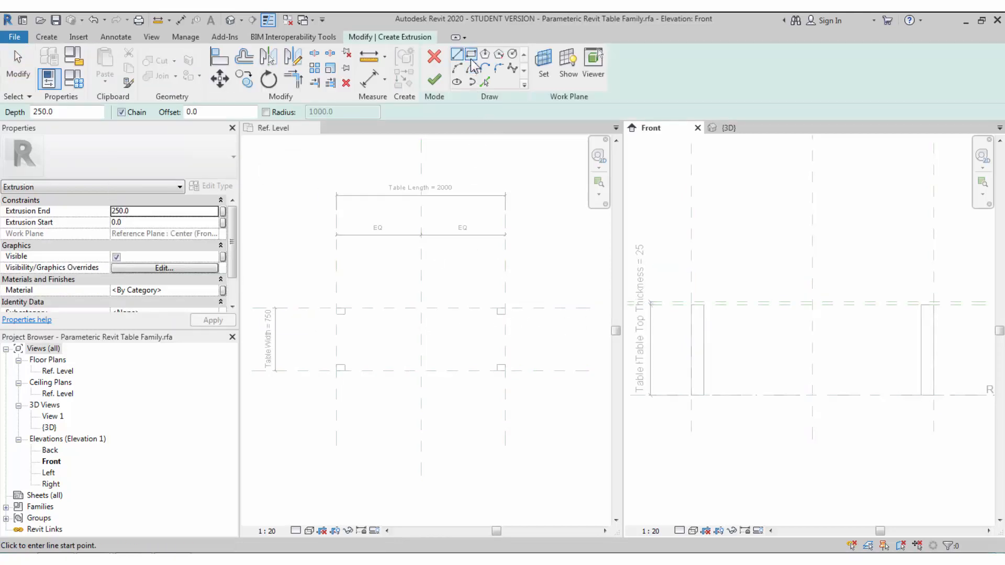
click(470, 56)
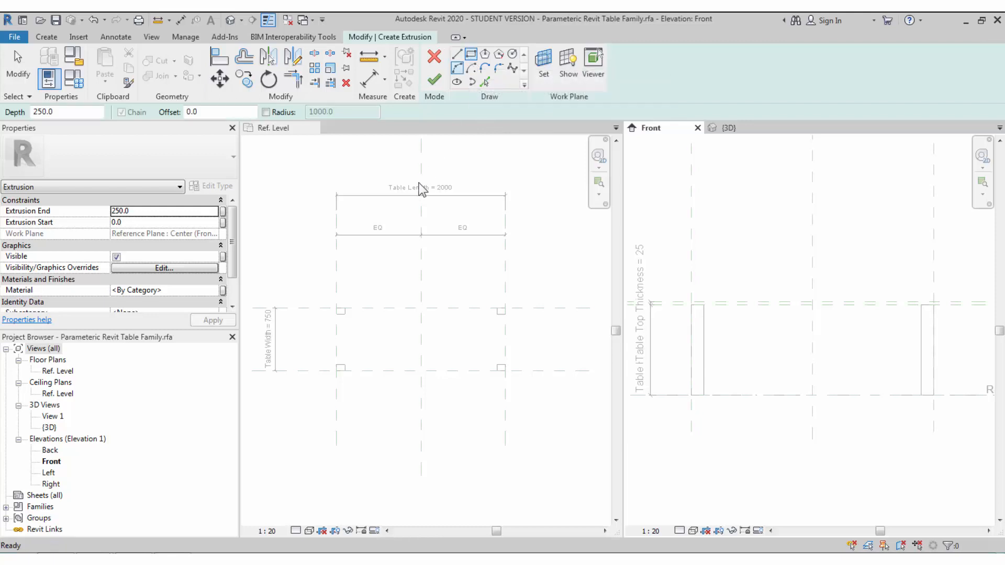
click(339, 311)
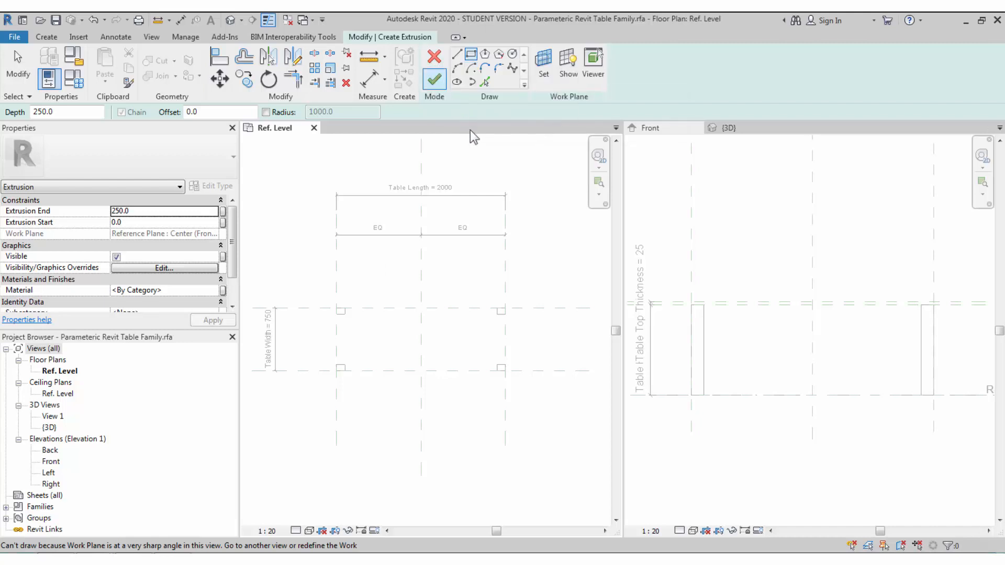
click(689, 291)
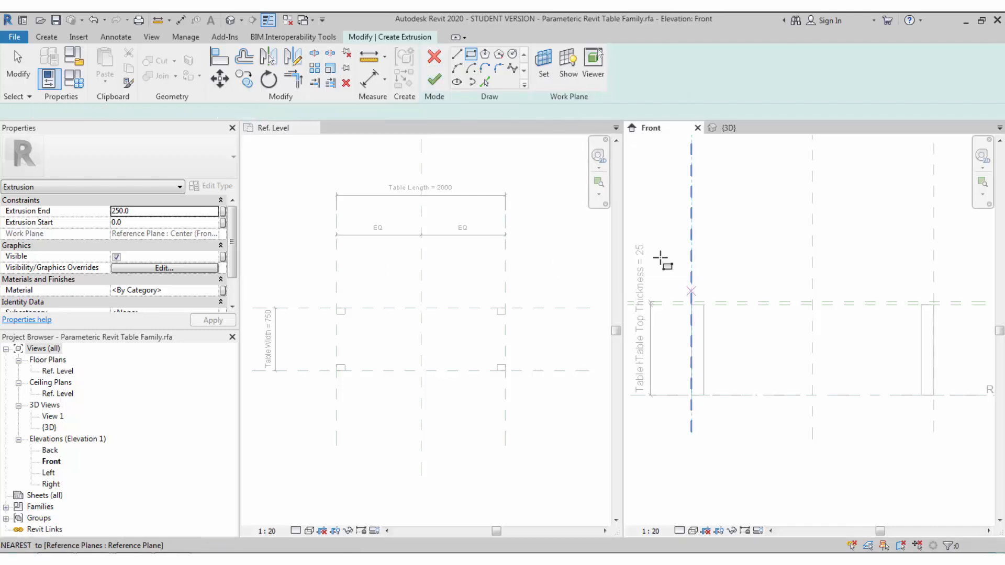
click(541, 80)
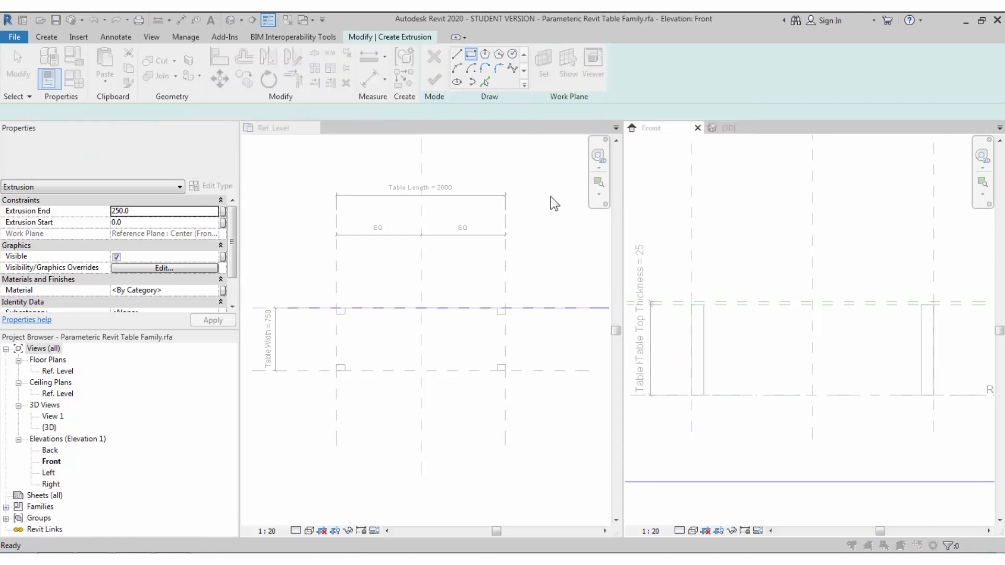
click(464, 361)
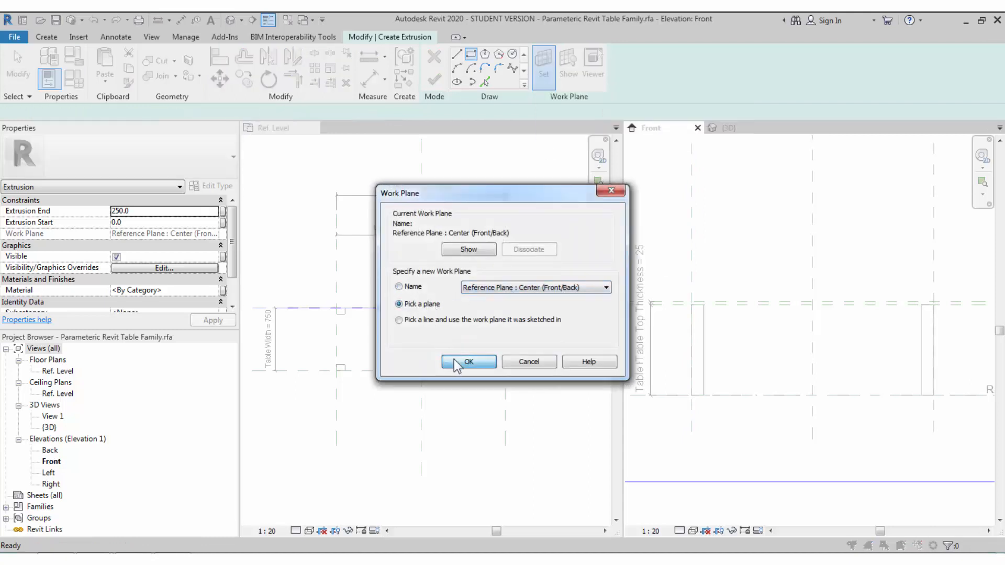
click(726, 304)
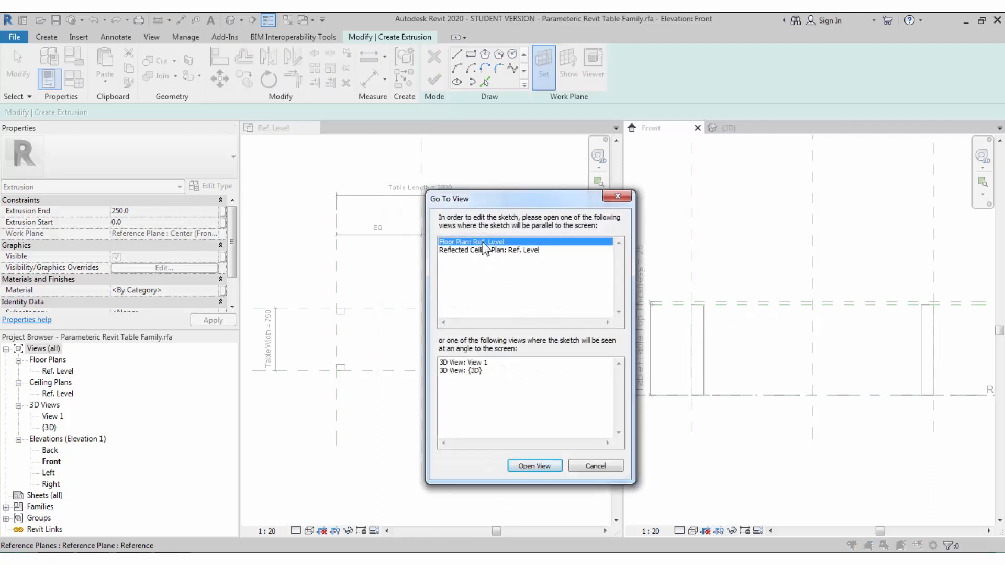
click(534, 466)
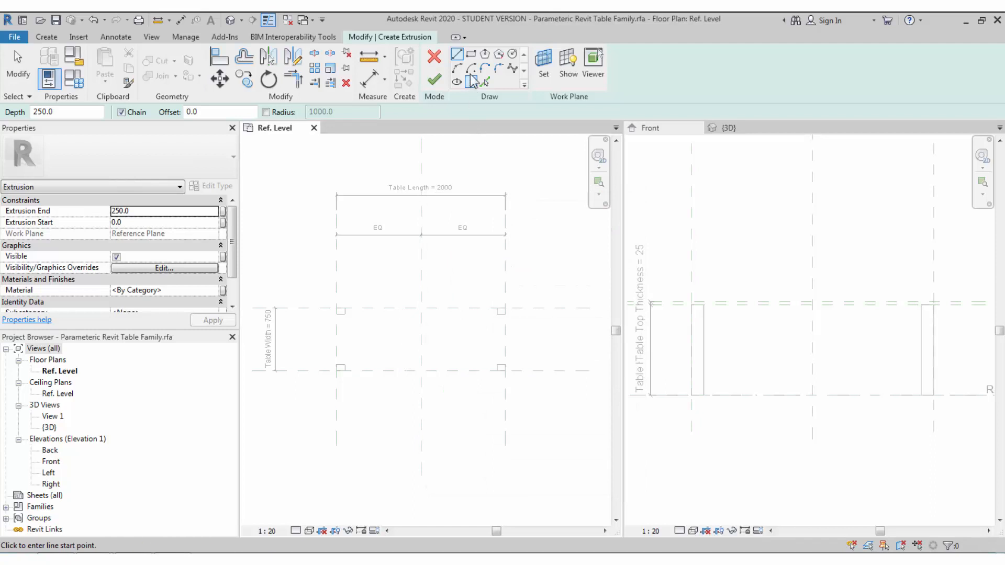
- Sketch the 2000 × 750 tabletop rectangle between the reference-plane intersections
click(471, 54)
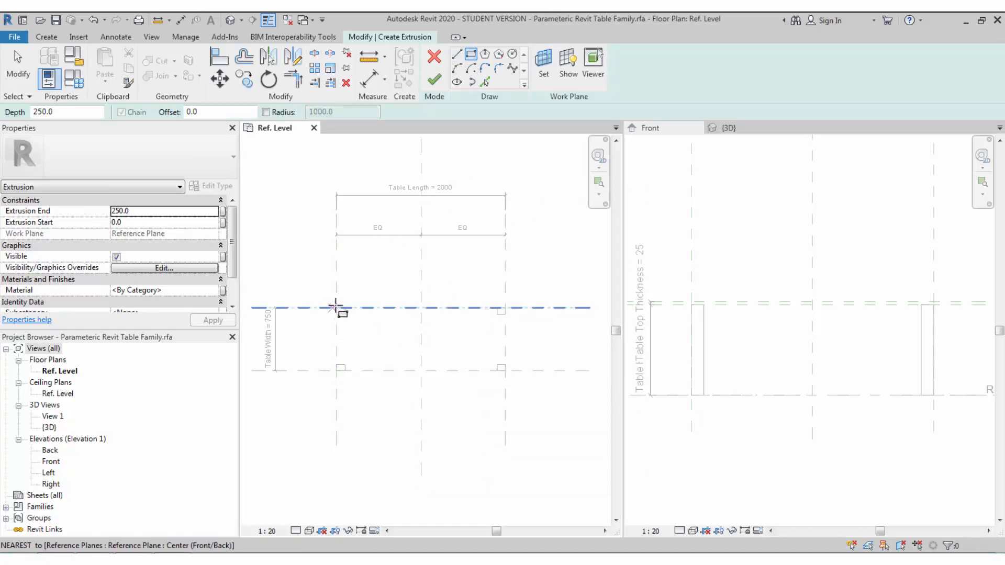
click(336, 308)
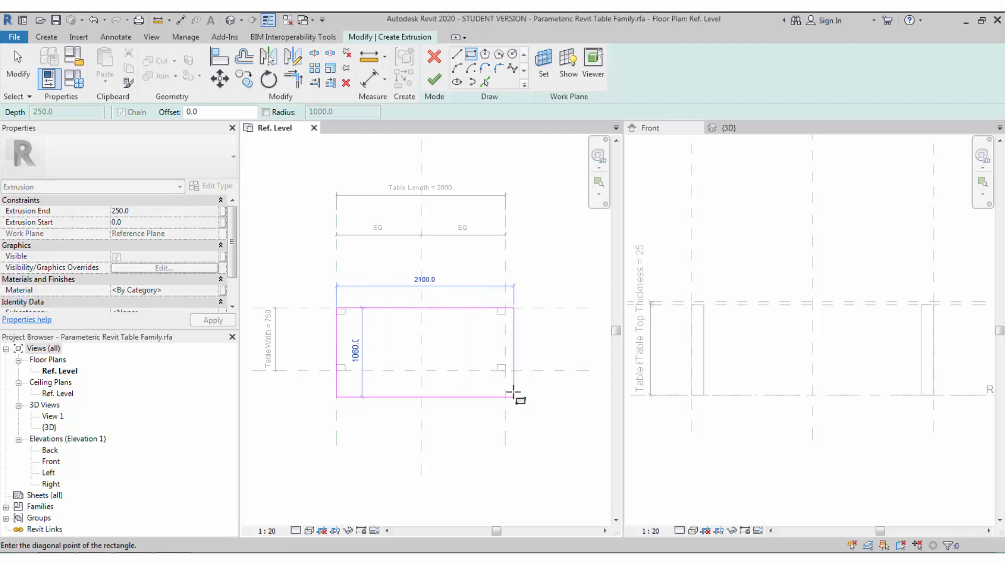
click(504, 371)
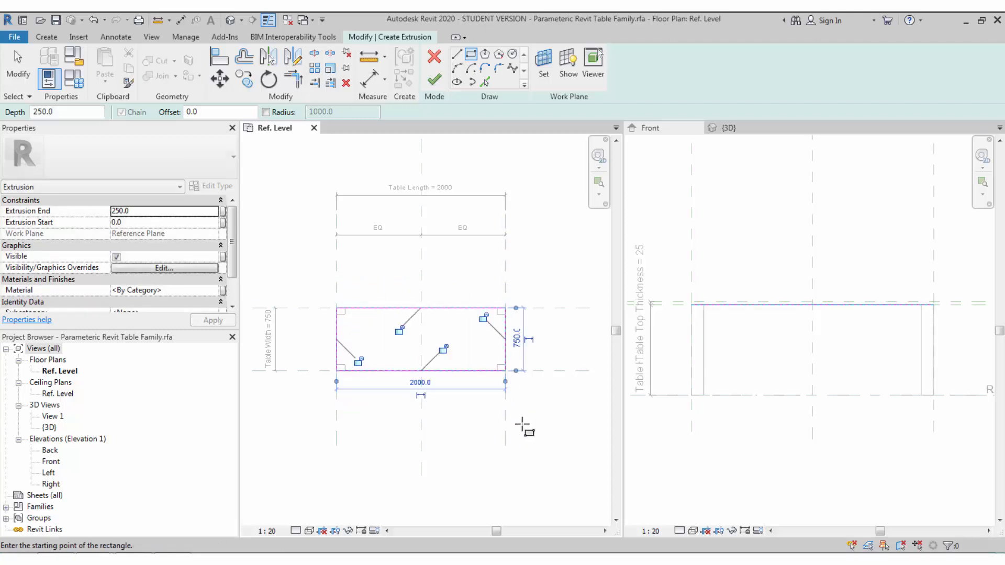
click(740, 330)
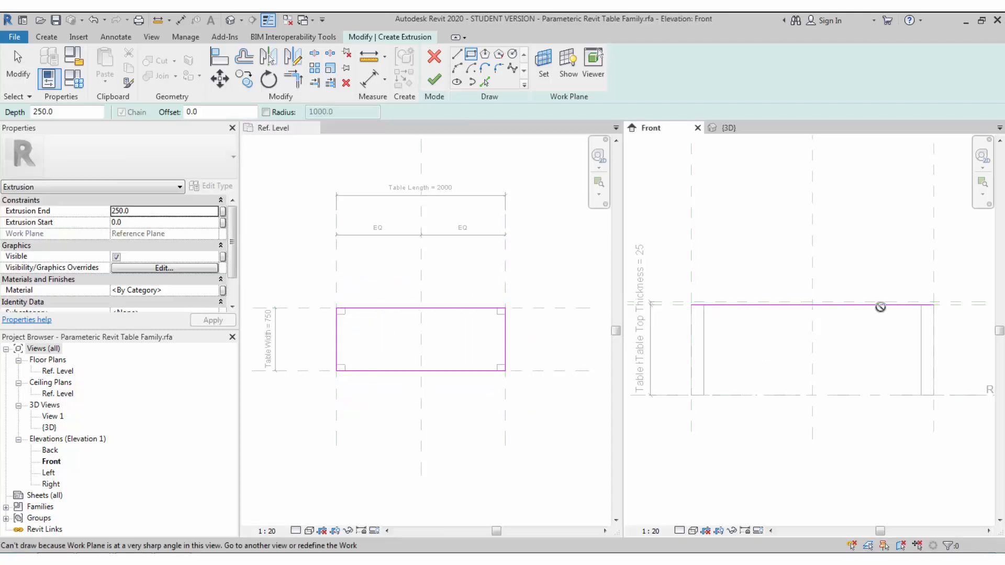
click(394, 379)
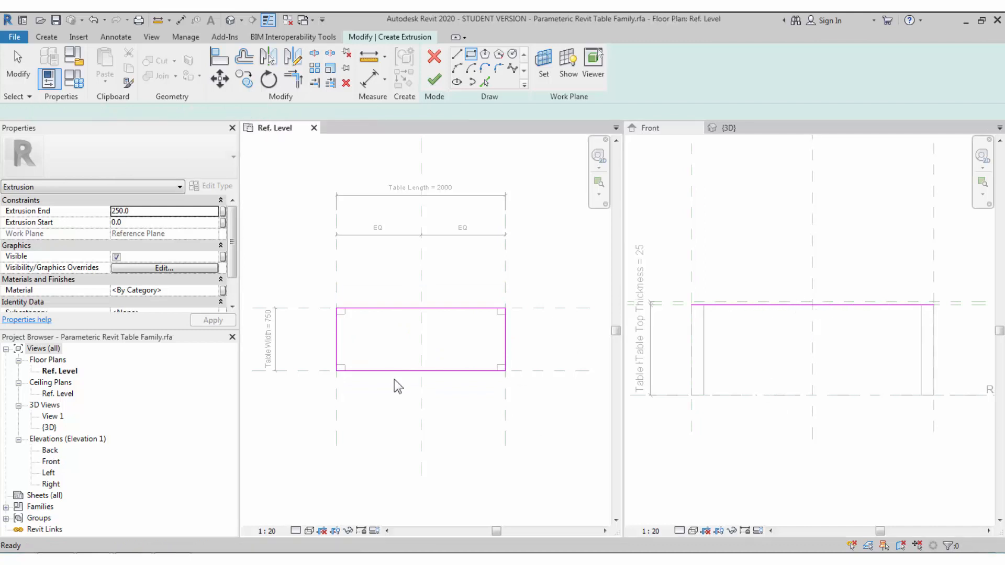
key(Escape)
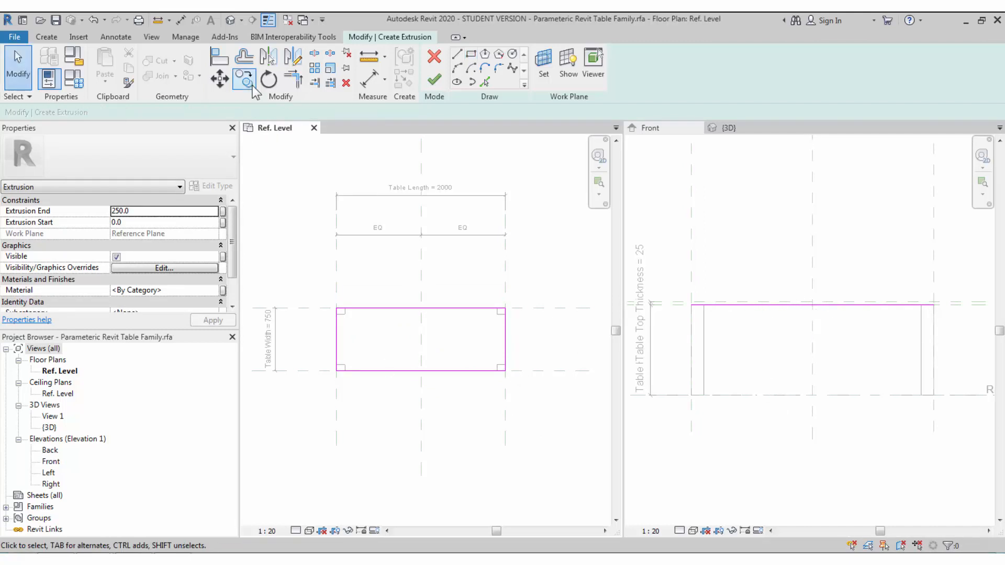
- Align and lock the rectangle's bottom, right, top and left edges to the reference planes, then finish the extrusion
key(a)
key(l)
click(471, 373)
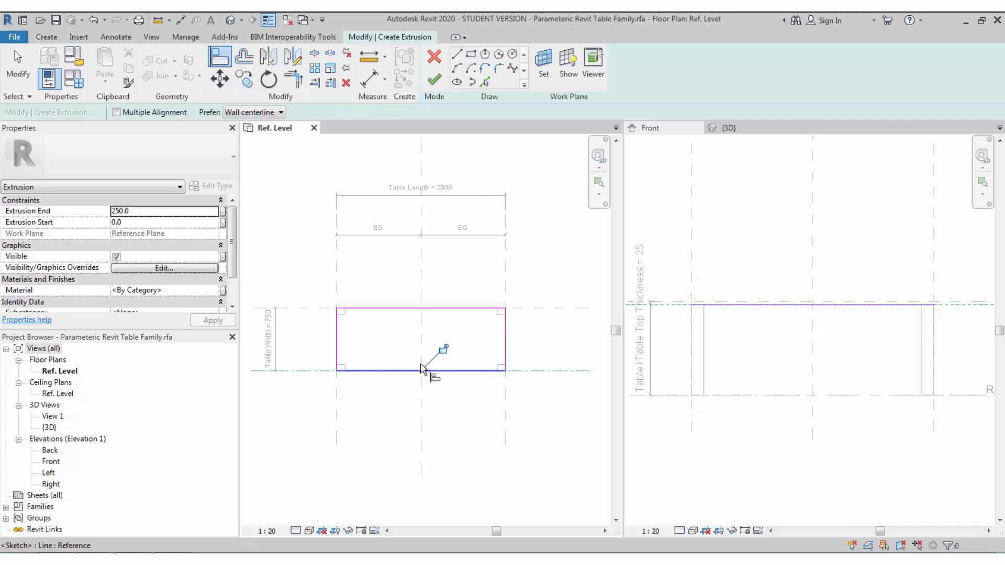
click(505, 408)
click(502, 358)
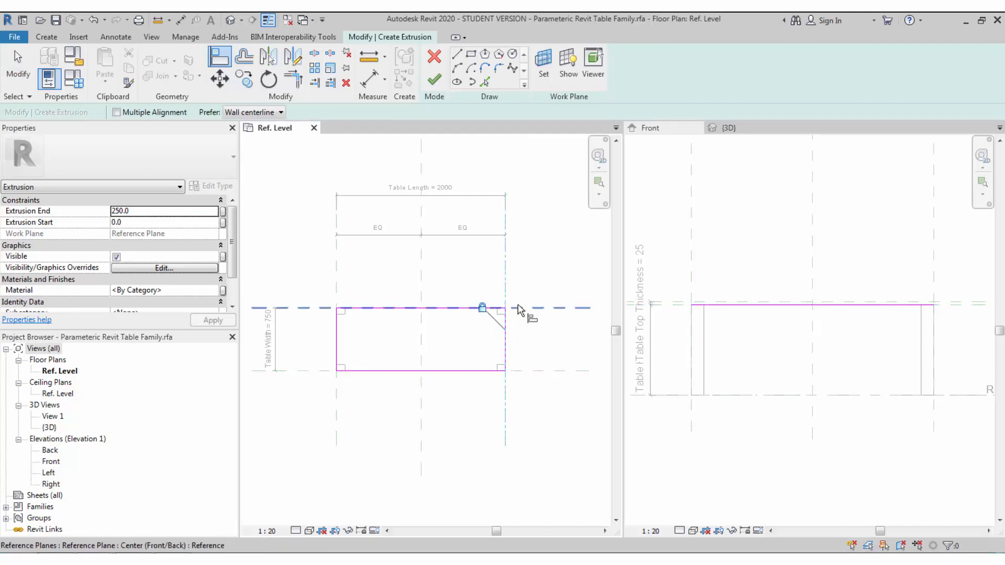
click(486, 308)
click(478, 308)
click(336, 387)
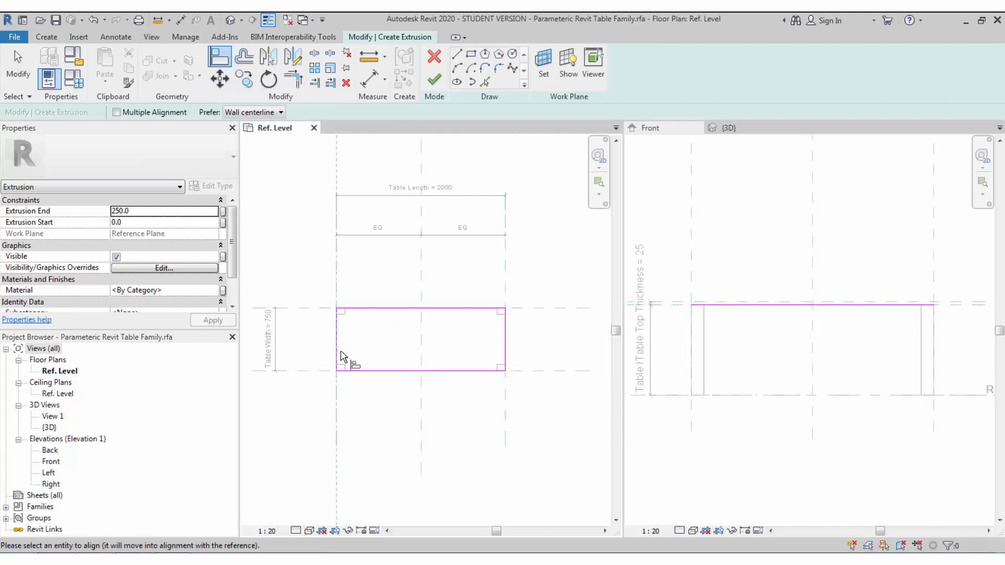
click(336, 356)
middle_drag(387, 424, 395, 428)
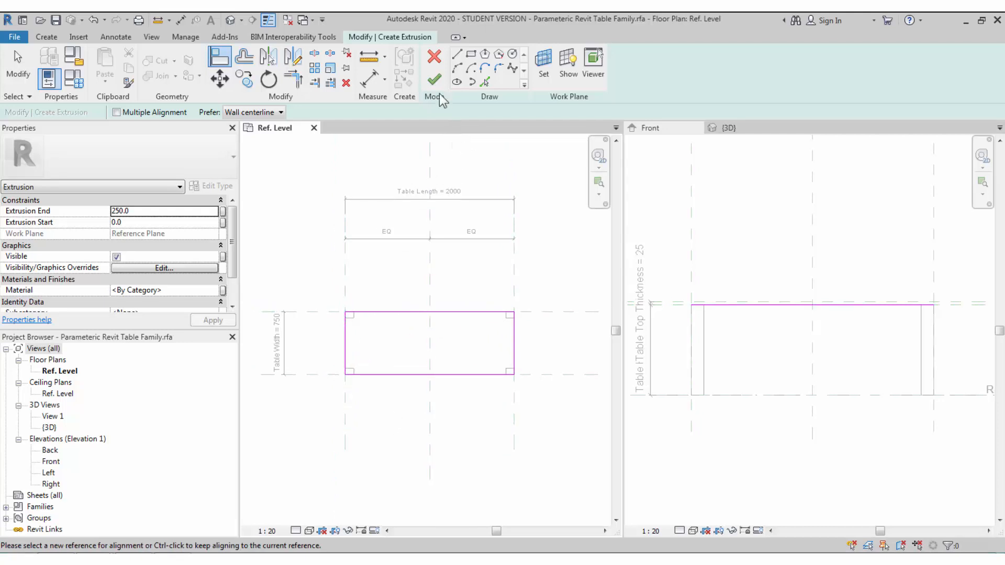
click(433, 80)
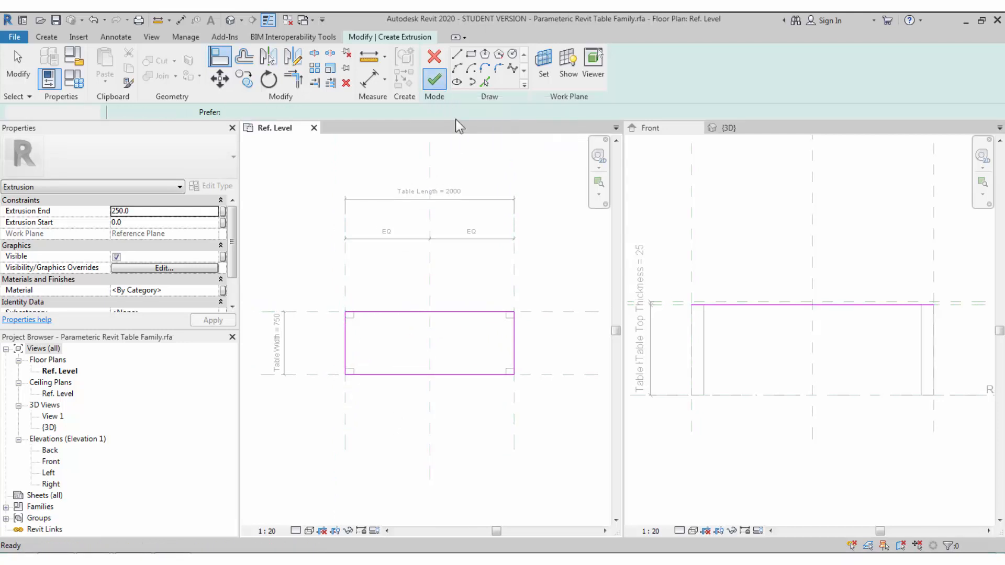
- In the Front elevation, drag the tabletop's bottom down to an Extrusion Start of -135.5
click(746, 309)
scroll(816, 310, up, 2)
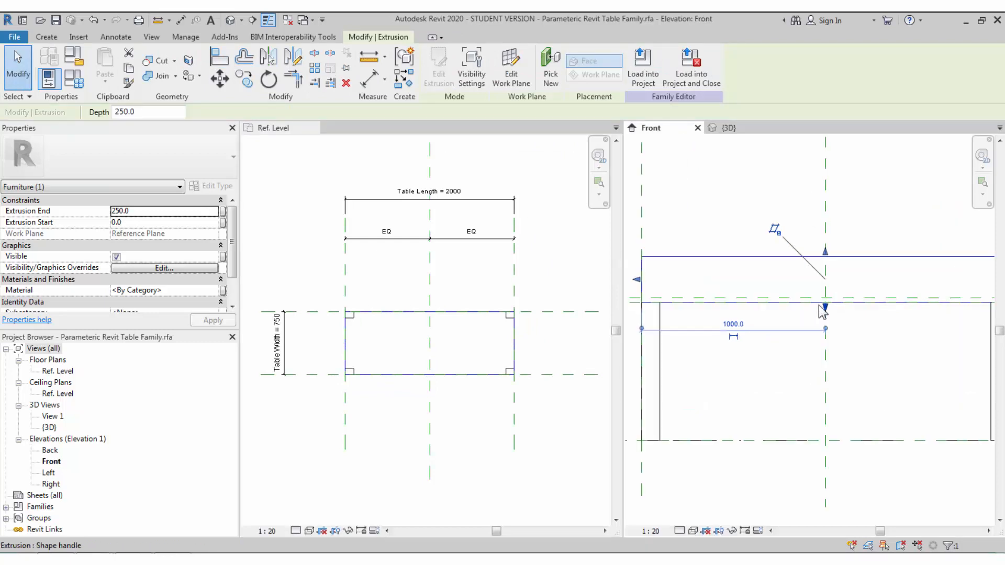
scroll(824, 311, up, 1)
drag(825, 309, 826, 332)
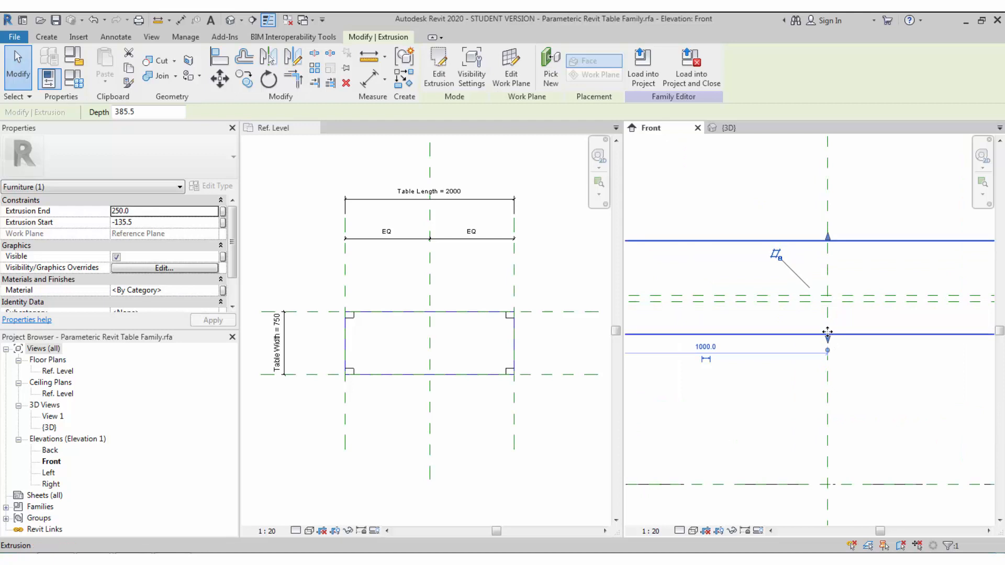
- Show the {3D} view docked beside the Front elevation
click(727, 127)
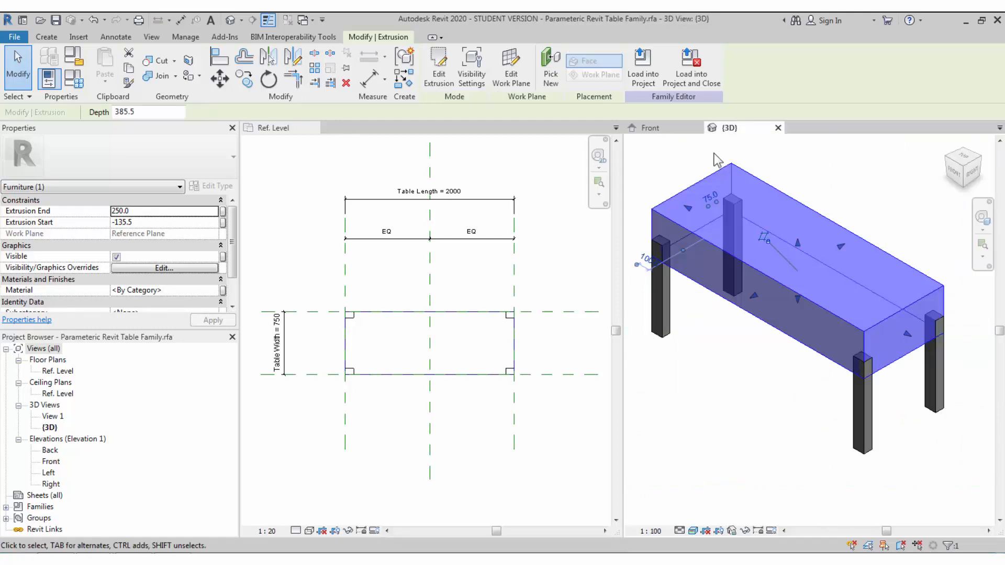
drag(735, 130, 331, 129)
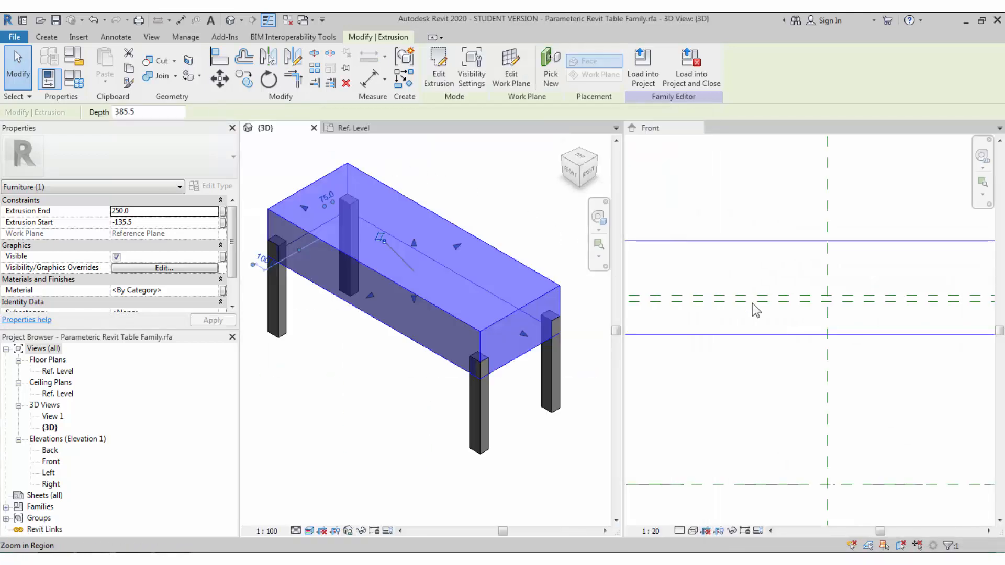
scroll(760, 310, down, 4)
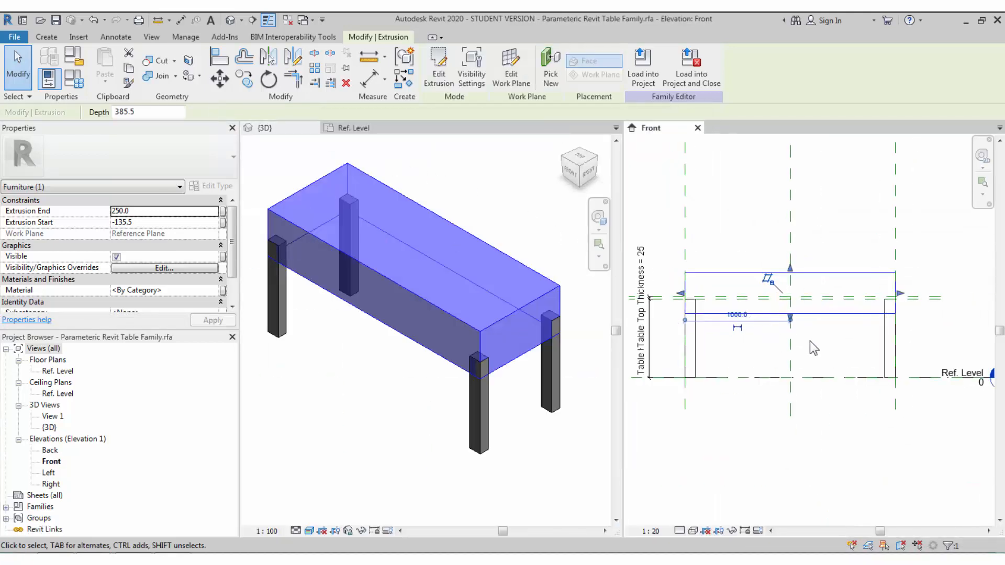
scroll(799, 329, up, 2)
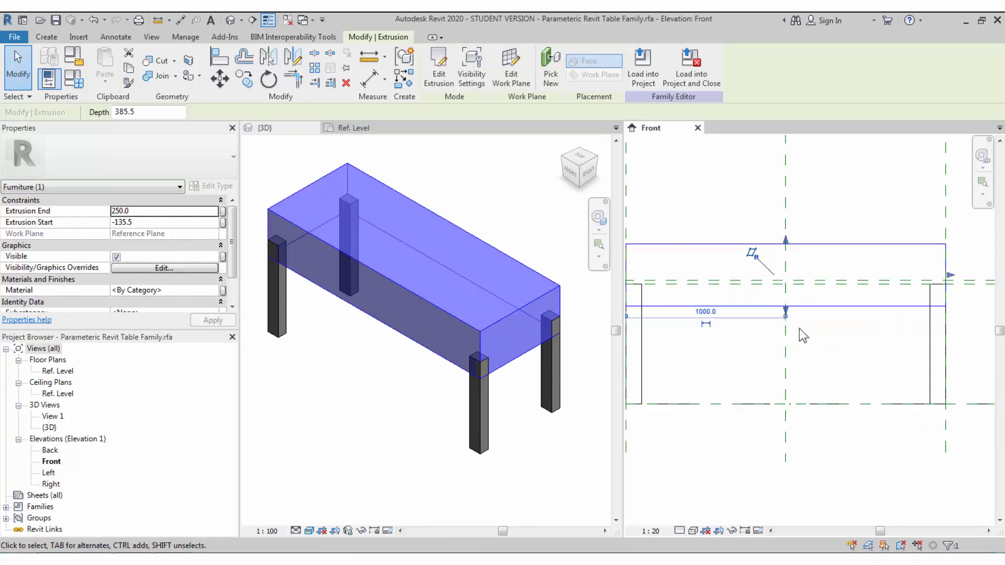
- Align the tabletop's bottom face up to its reference plane and lock it
click(219, 56)
click(811, 284)
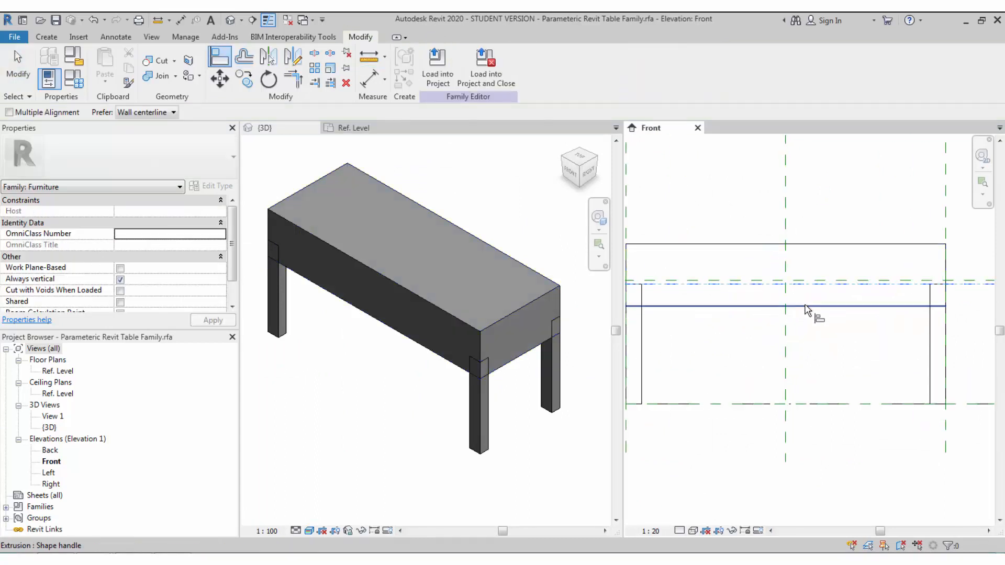
click(804, 307)
click(788, 308)
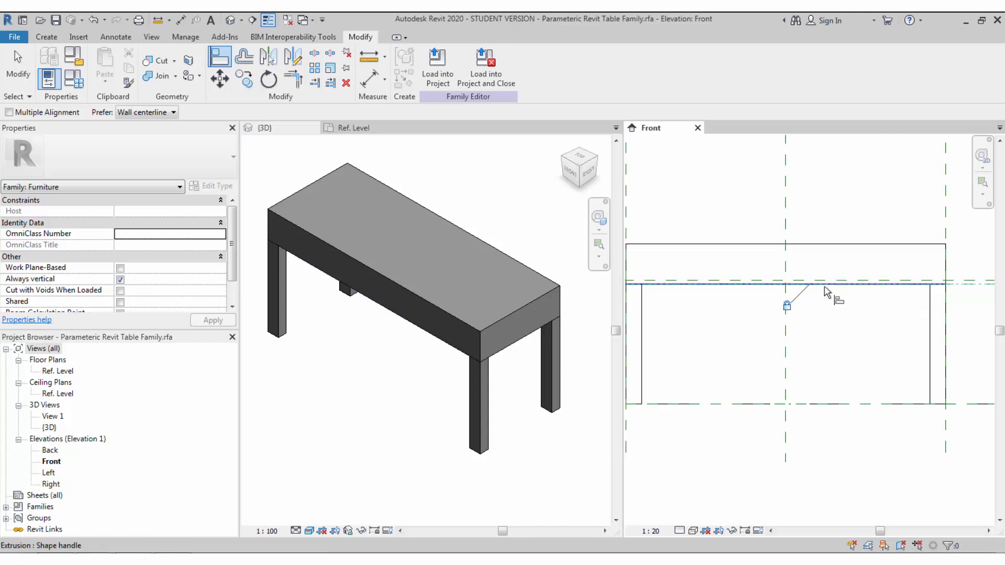
- Align the tabletop's top edge to the upper reference plane, then check the thin slab in 3D
click(825, 282)
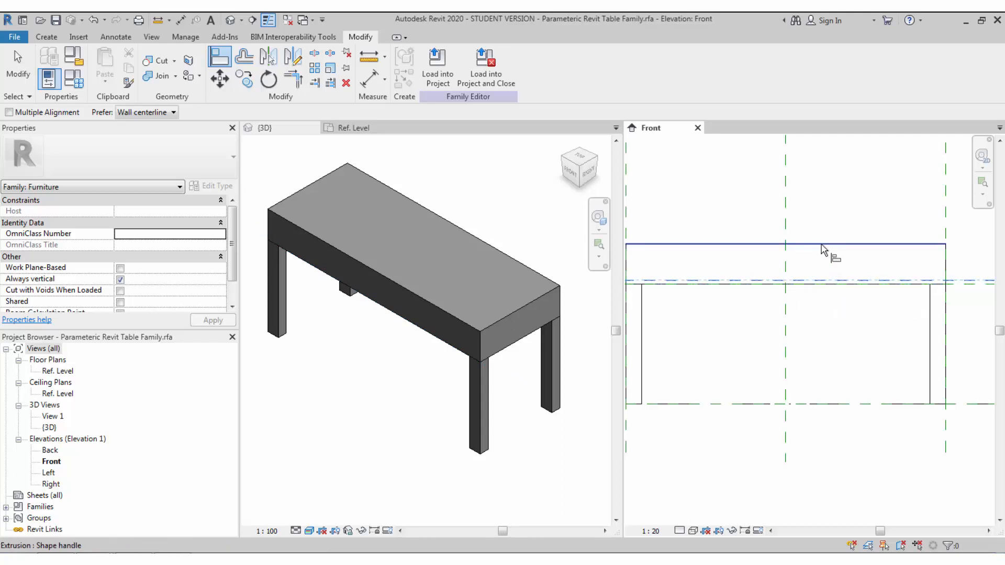
click(825, 245)
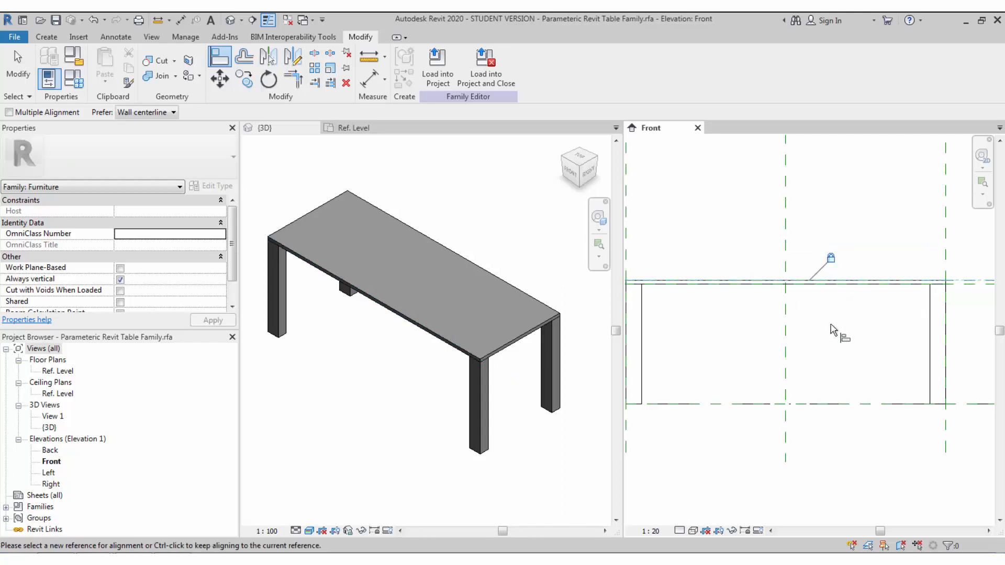
key(Escape)
key(Escape)
scroll(835, 319, down, 1)
click(510, 409)
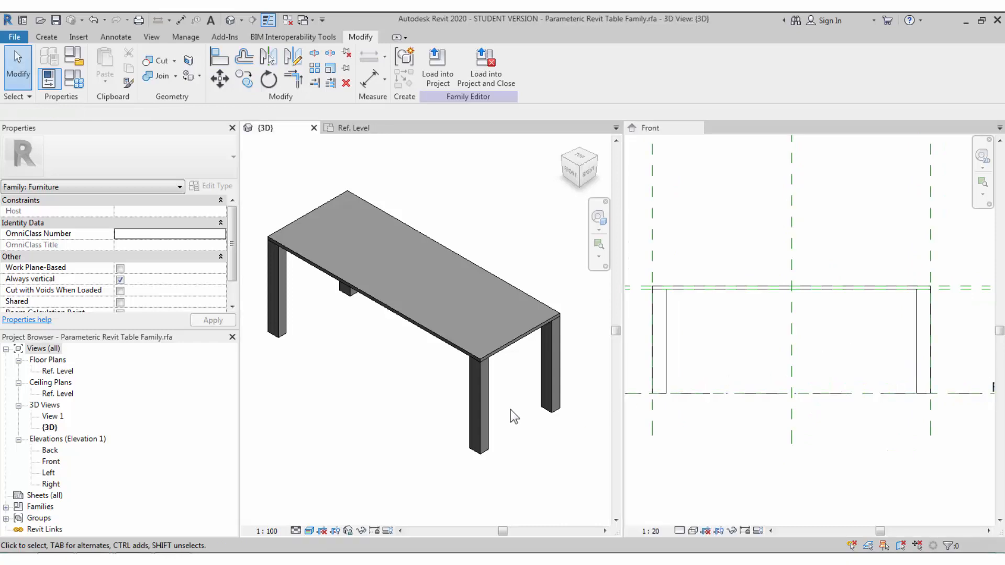
scroll(507, 408, down, 1)
scroll(507, 429, up, 1)
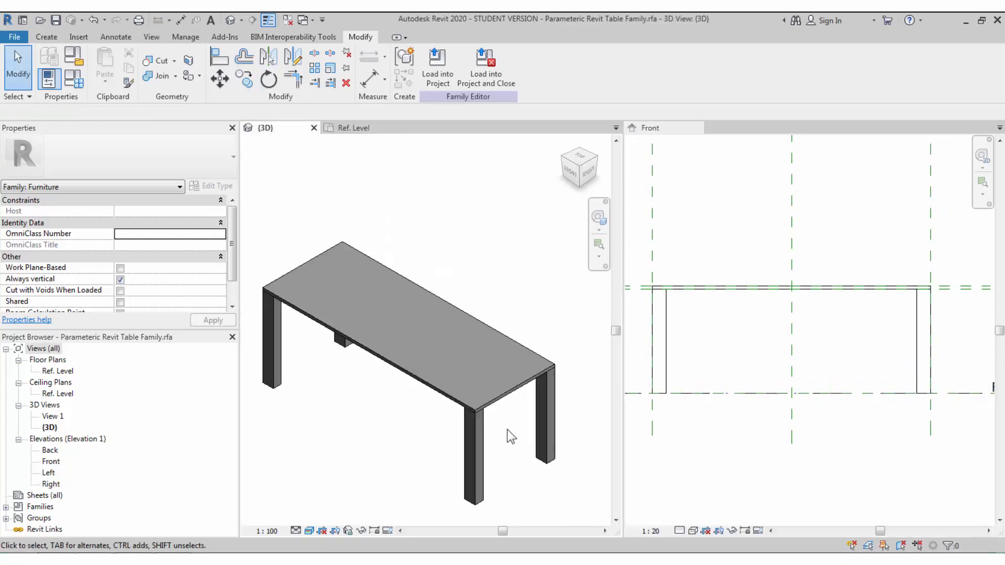
- In Family Types, set Leg Length and Leg Width to 50 and apply
click(73, 79)
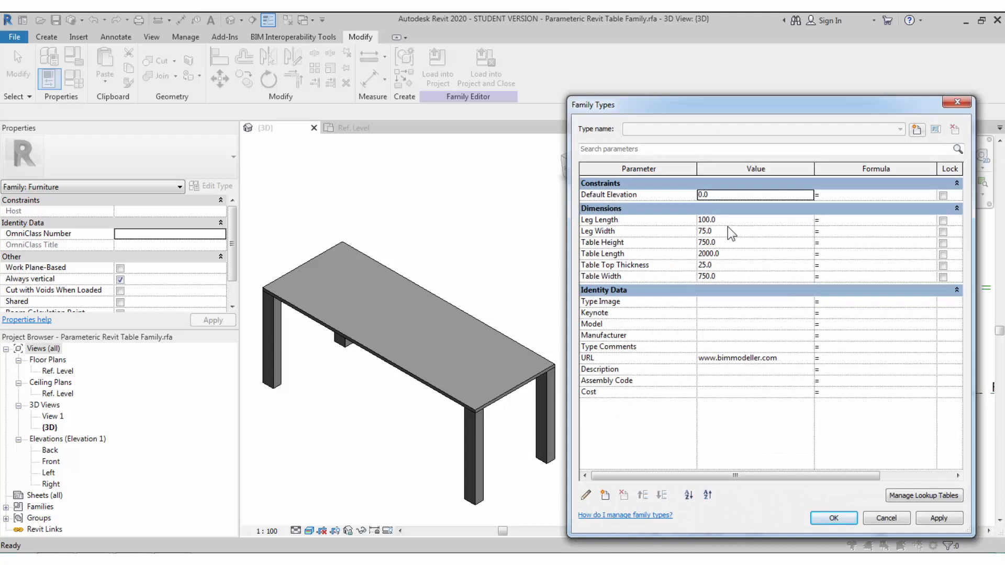
key(Tab)
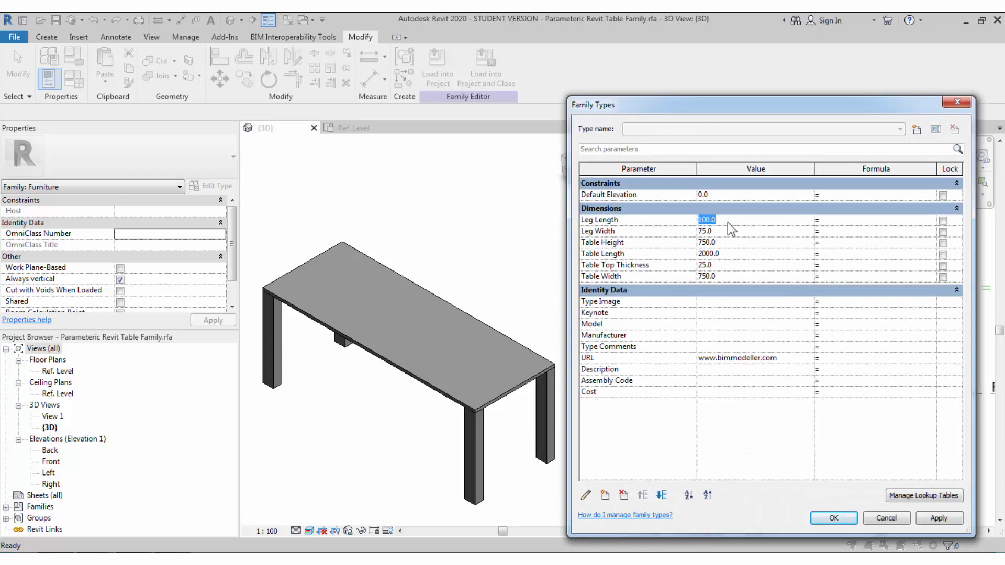
text(50)
key(Tab)
text(50)
key(Tab)
click(932, 520)
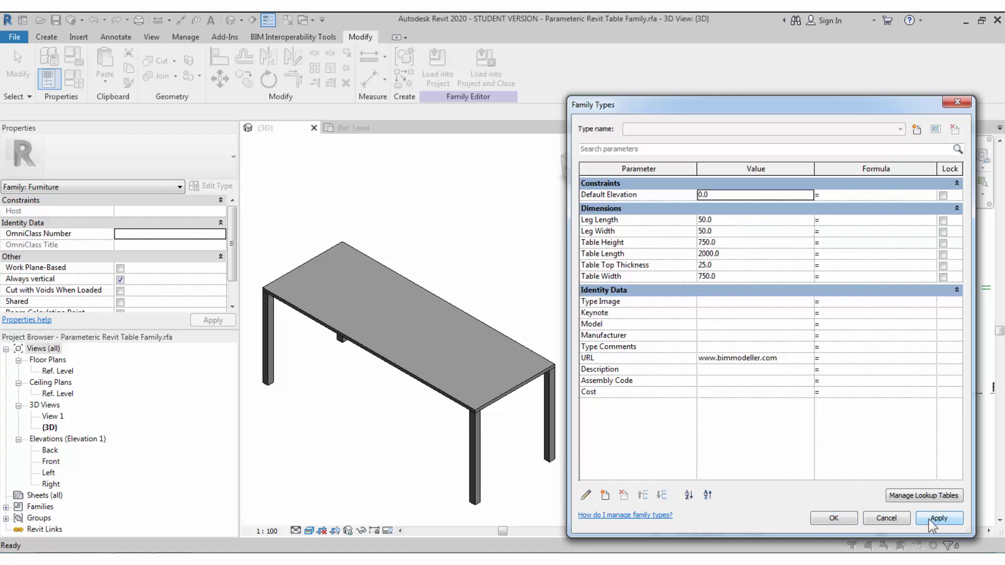
- Apply a Table Height of 700 and try shorter Table Length and narrower Table Width values
click(737, 242)
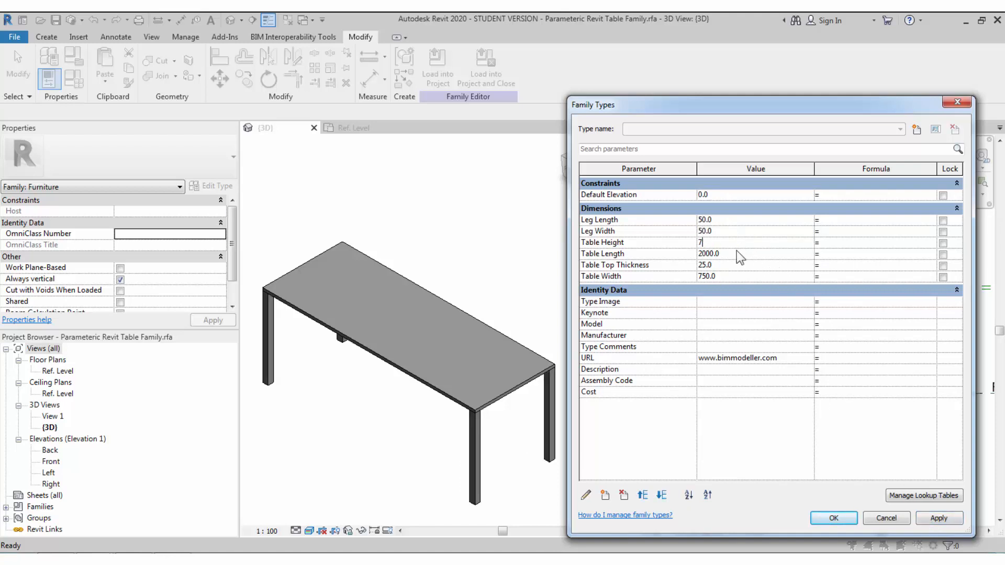
click(935, 520)
click(732, 255)
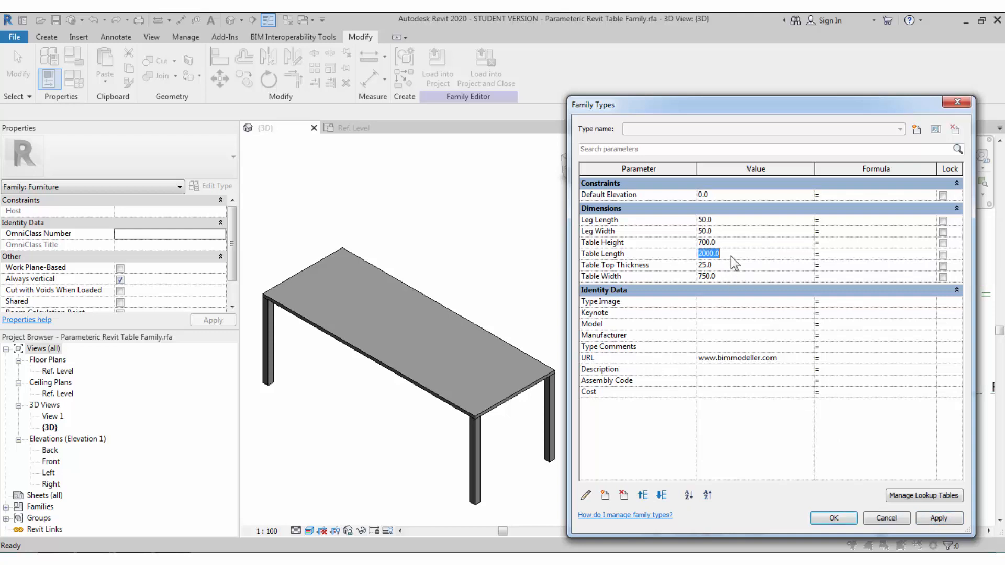
click(937, 518)
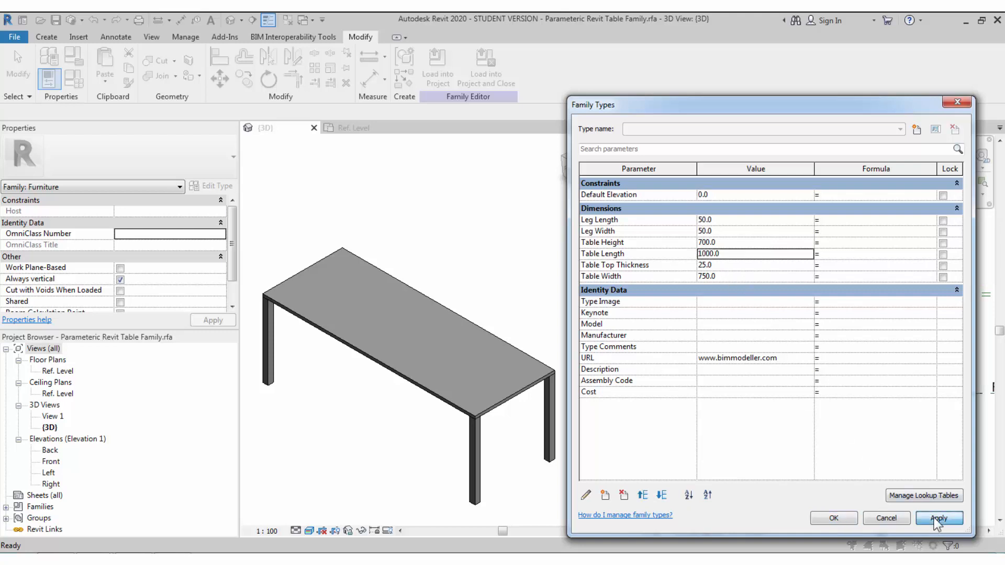
click(731, 277)
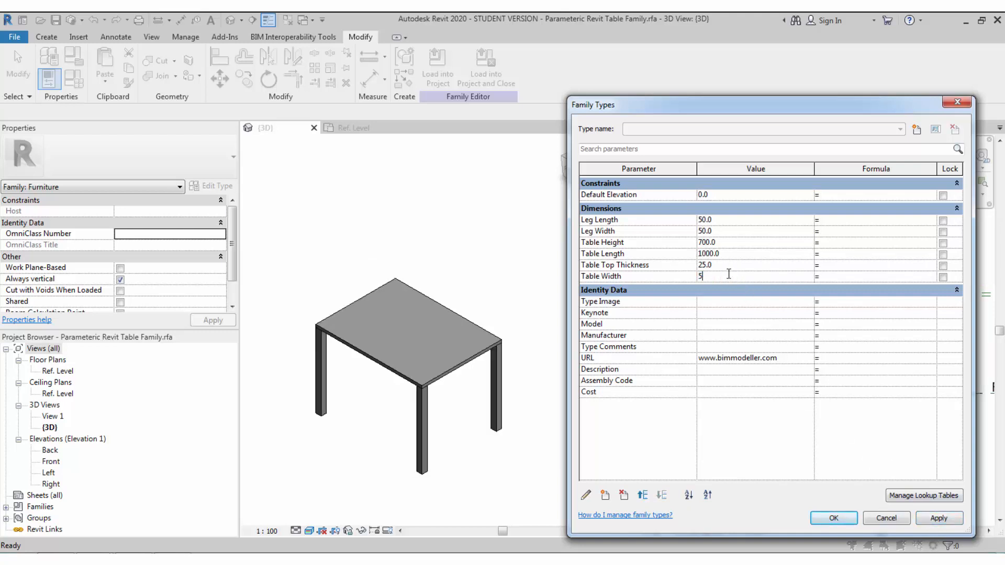
click(934, 519)
- Set Table Width 750, Table Length 1500 and Top Thickness 50, then accept the values
click(740, 277)
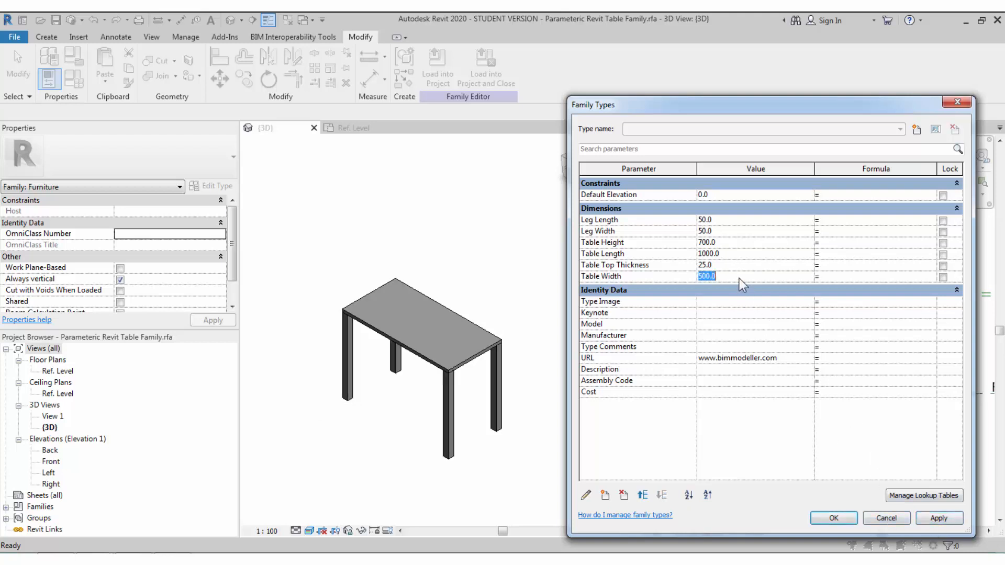
text(750)
click(733, 255)
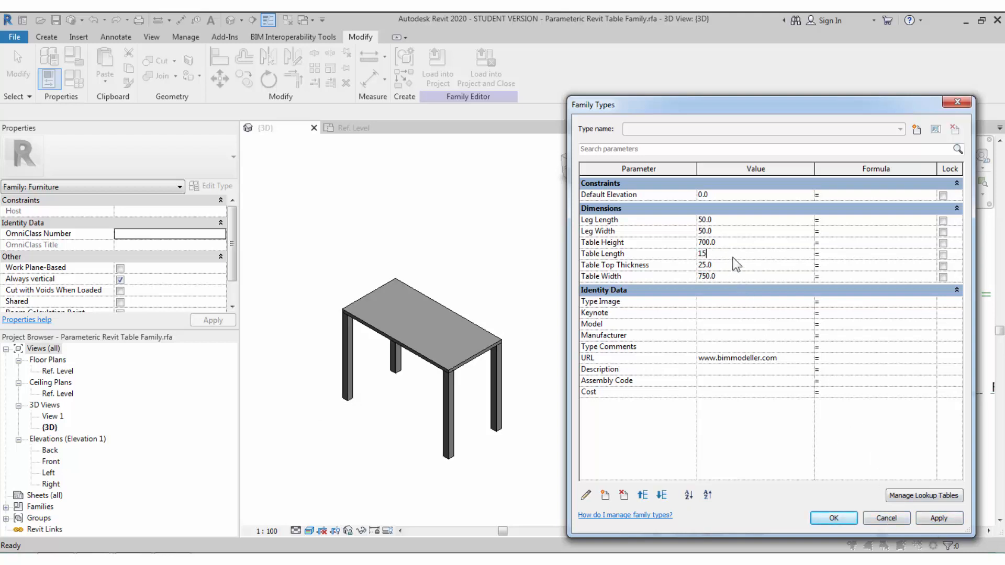
text(1500)
click(931, 522)
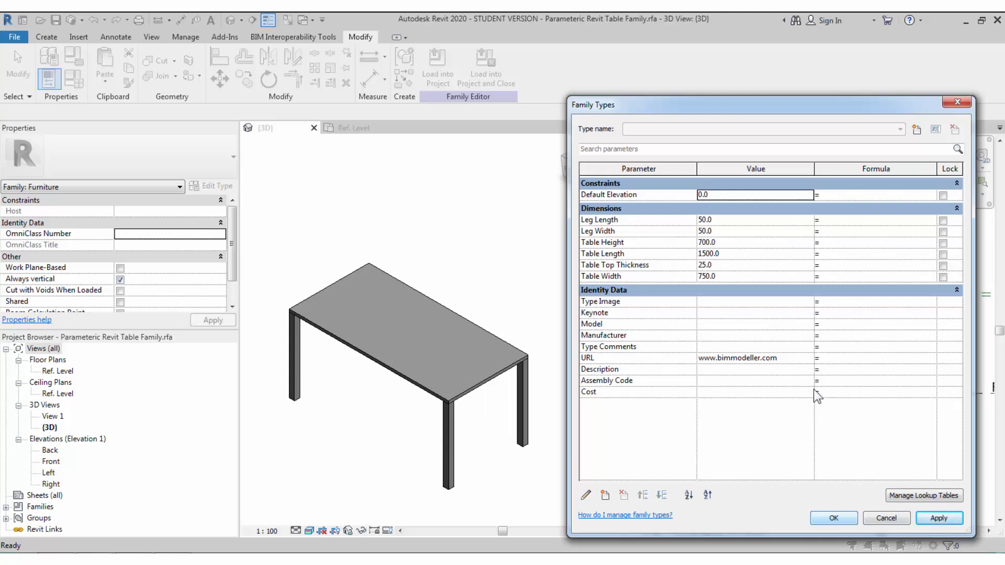
click(725, 266)
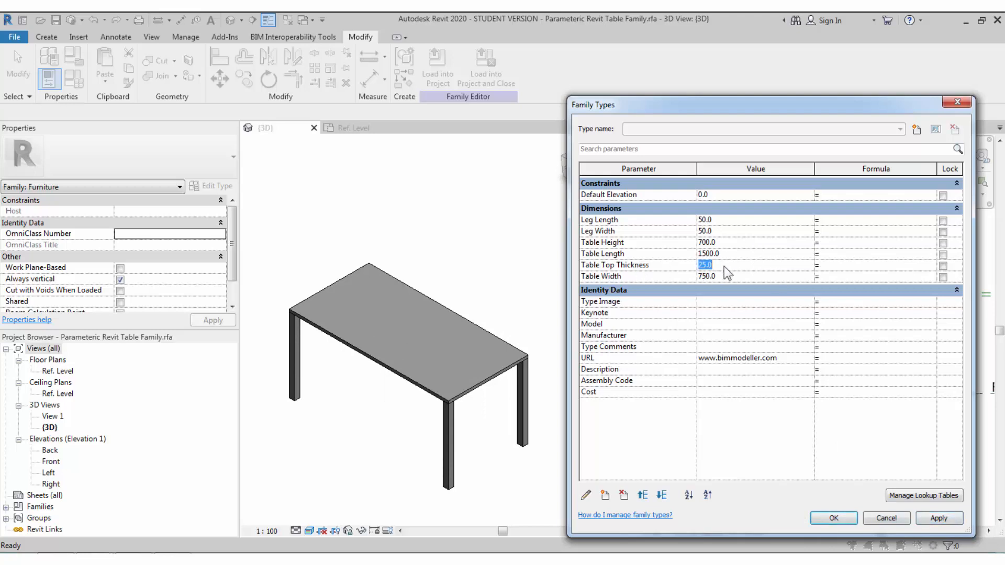
click(928, 518)
click(834, 518)
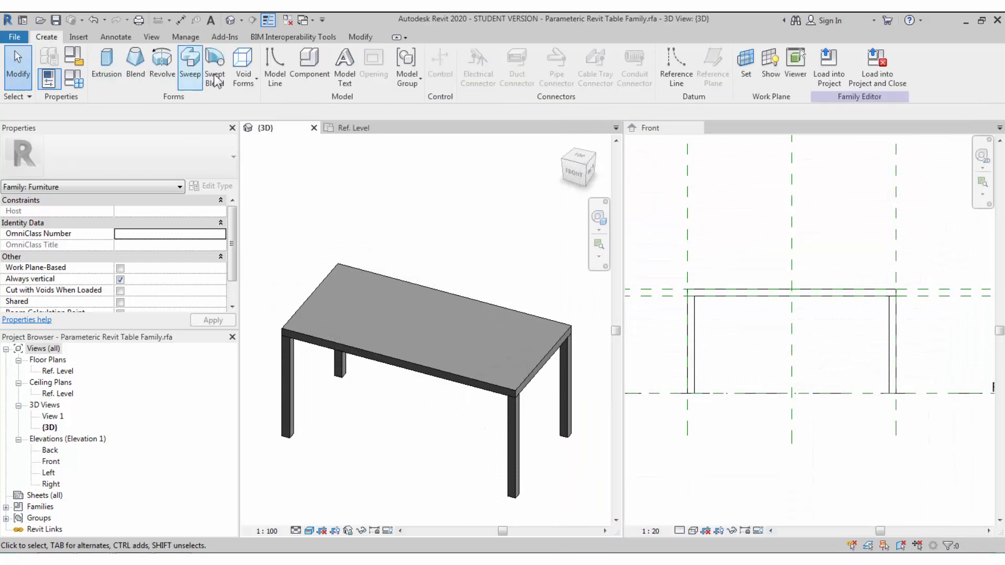
- Start a void sweep whose path is picked from existing edges
click(246, 78)
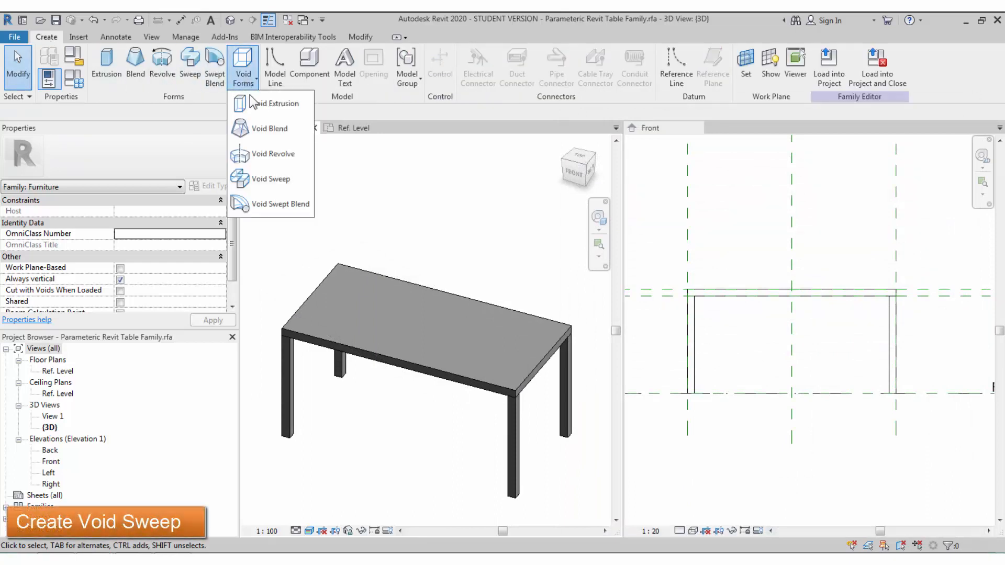
click(262, 181)
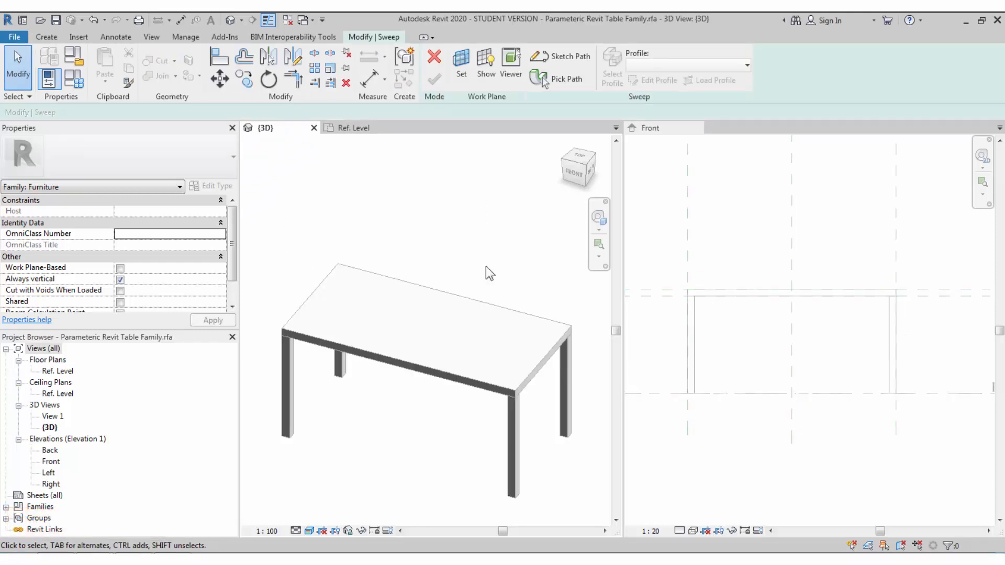
click(542, 78)
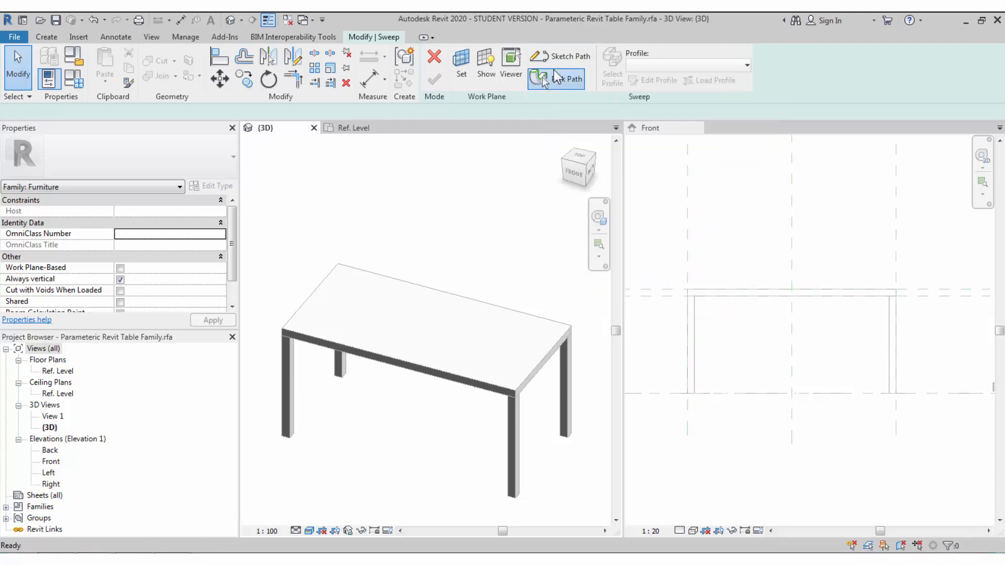
- Use the tabletop's right, front, left and back top edges as the sweep path, then begin the profile sketch
click(548, 351)
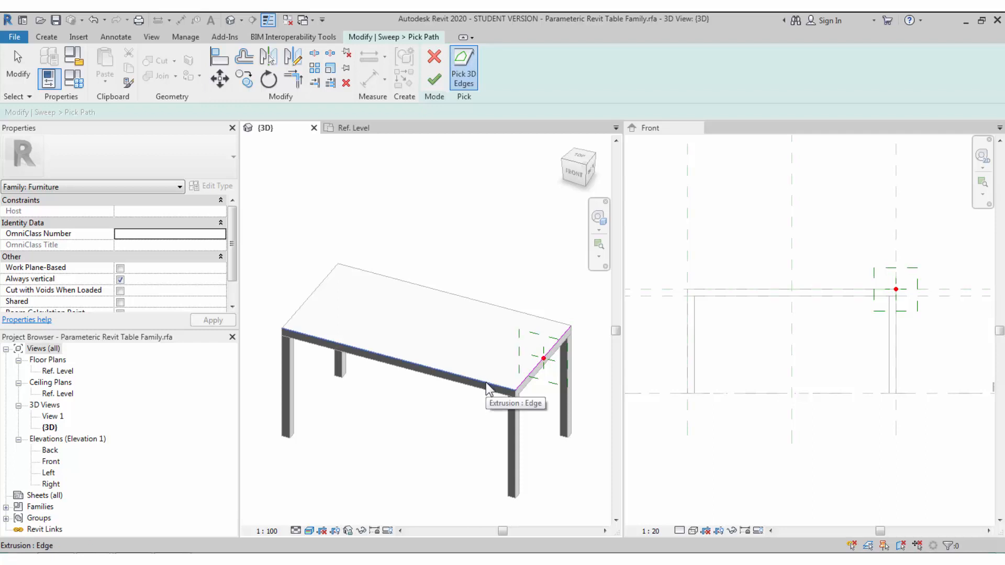
click(486, 381)
click(307, 301)
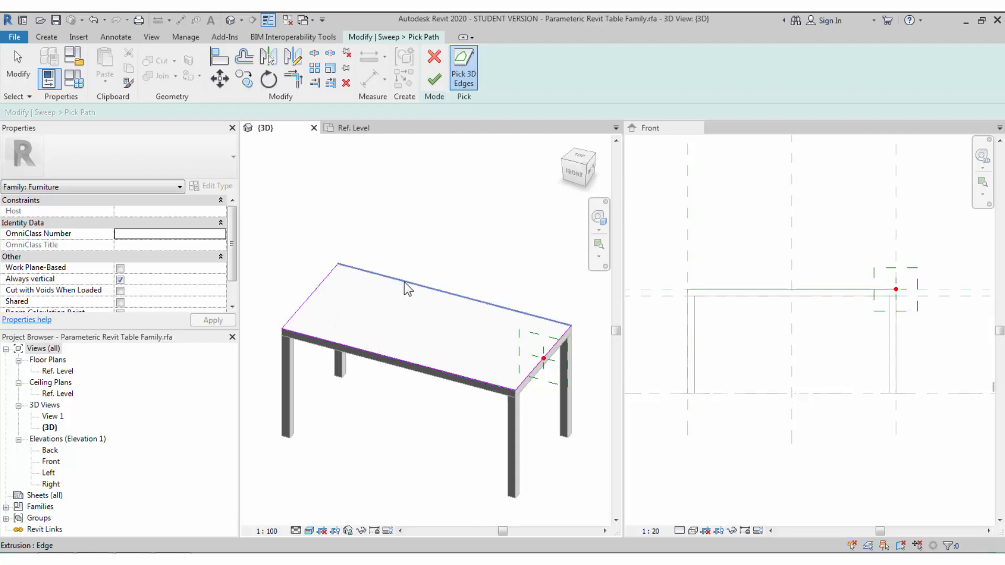
click(404, 282)
scroll(570, 376, up, 2)
scroll(528, 384, up, 3)
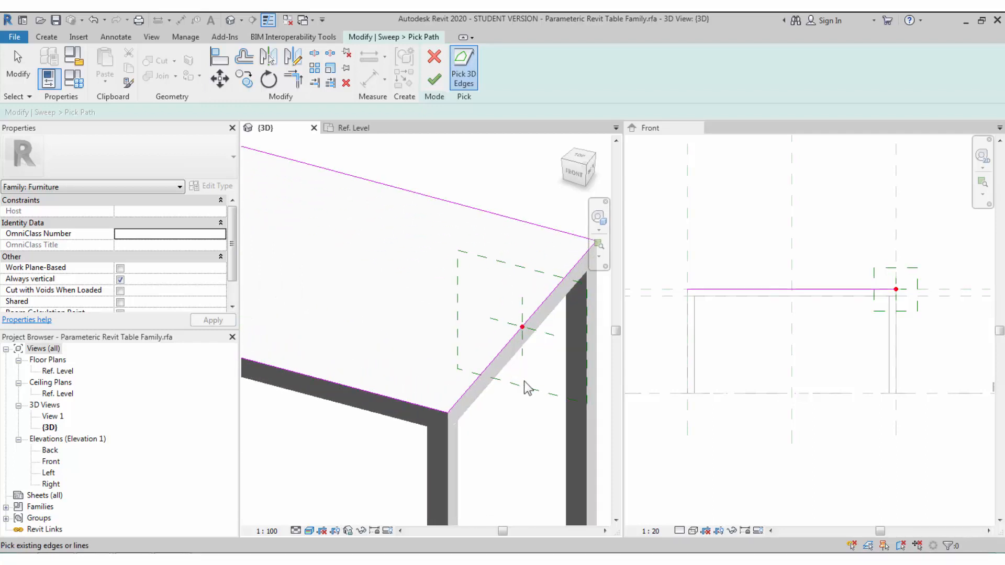
click(441, 83)
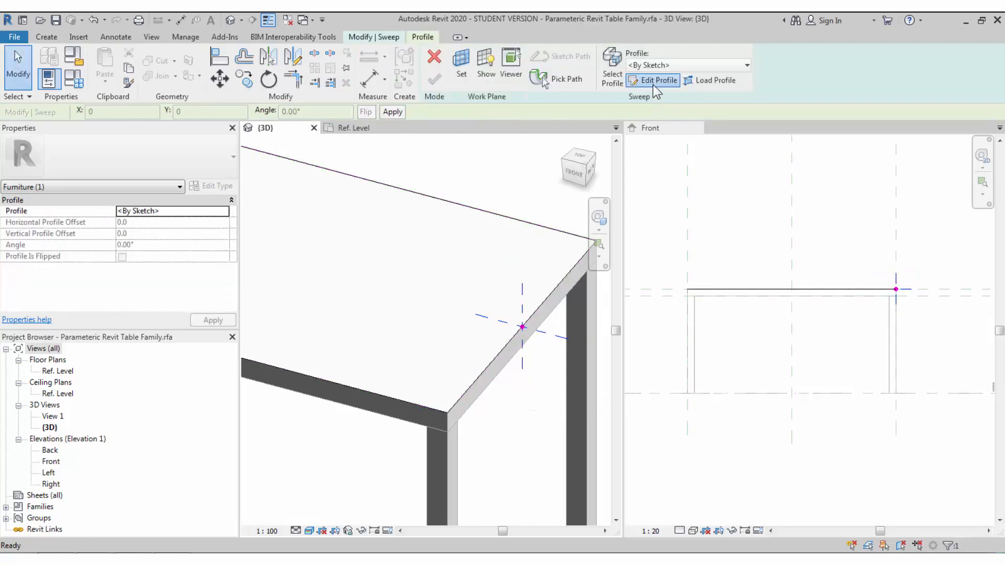
click(652, 81)
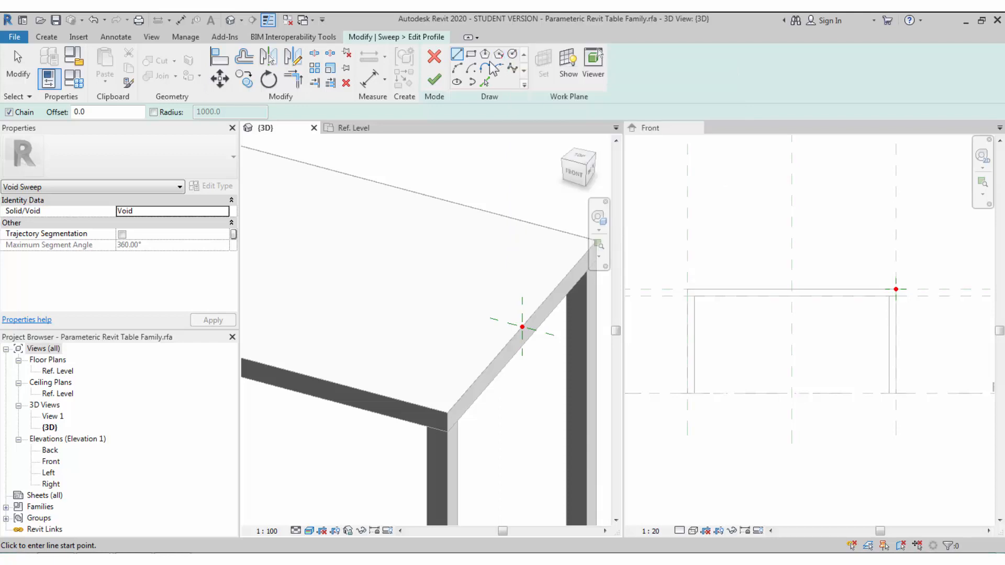
- Draw the profile rectangle at the tabletop's edge corner and view it from the front
click(470, 55)
scroll(522, 327, up, 4)
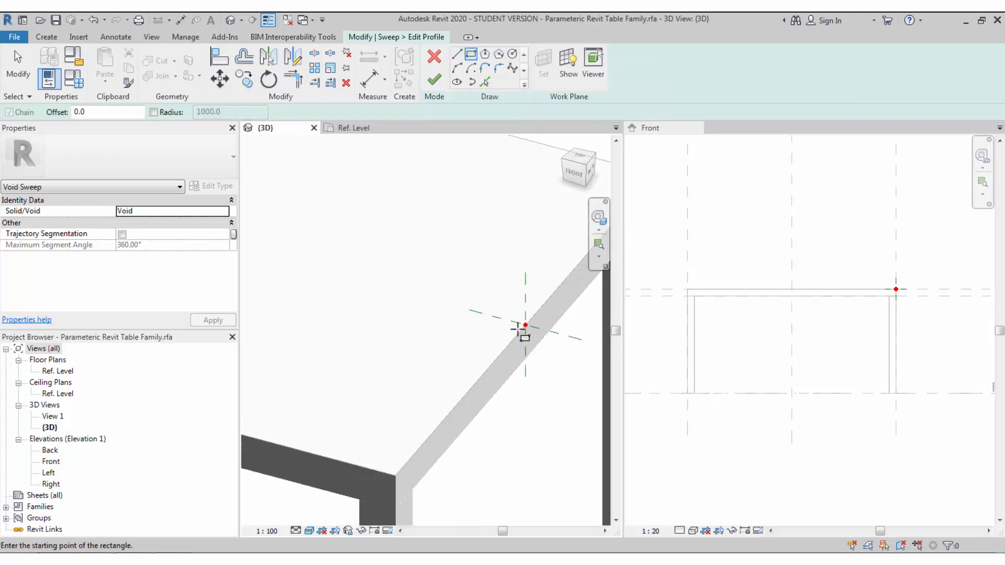
click(527, 326)
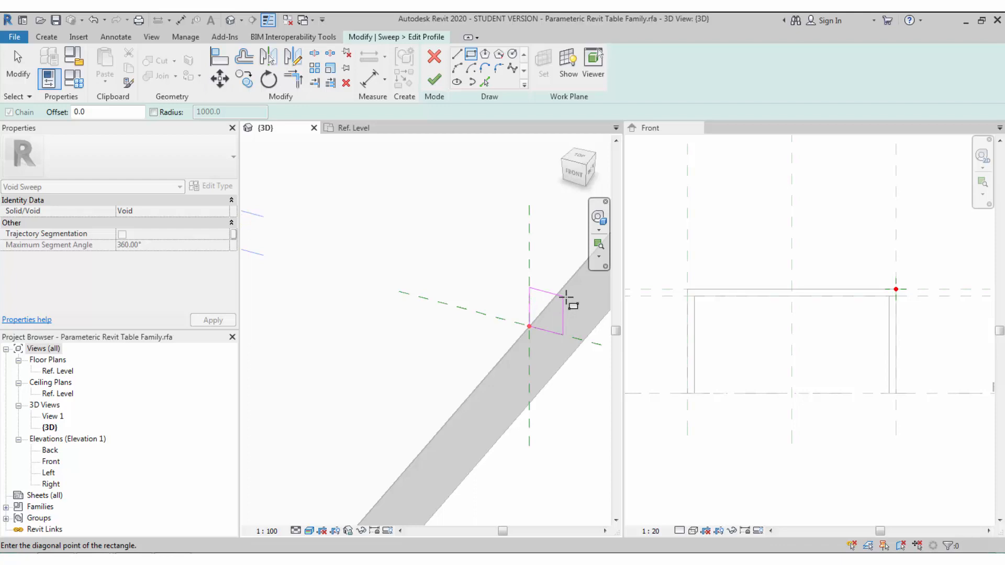
click(502, 344)
click(519, 353)
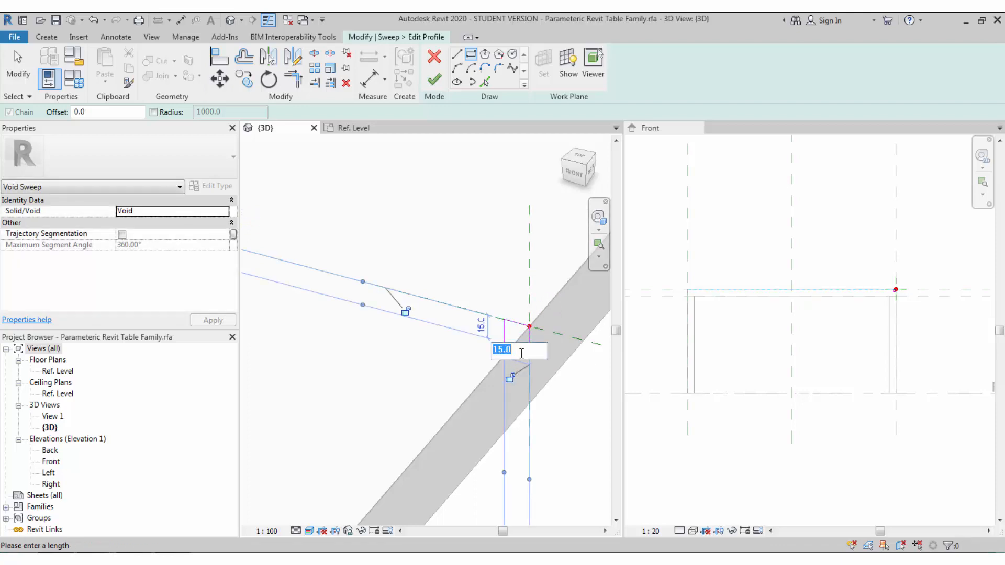
shift+middle_drag(535, 400, 567, 398)
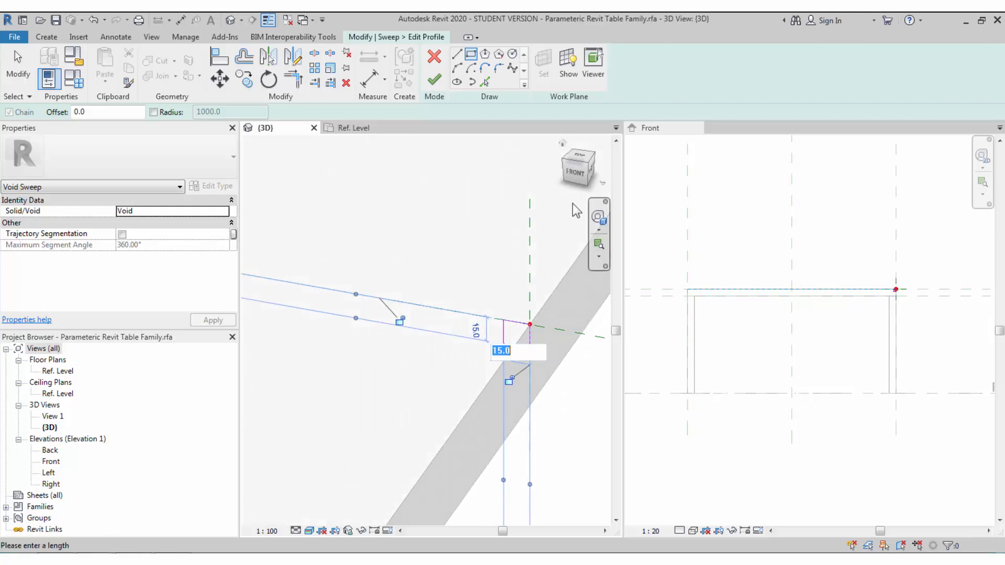
click(575, 173)
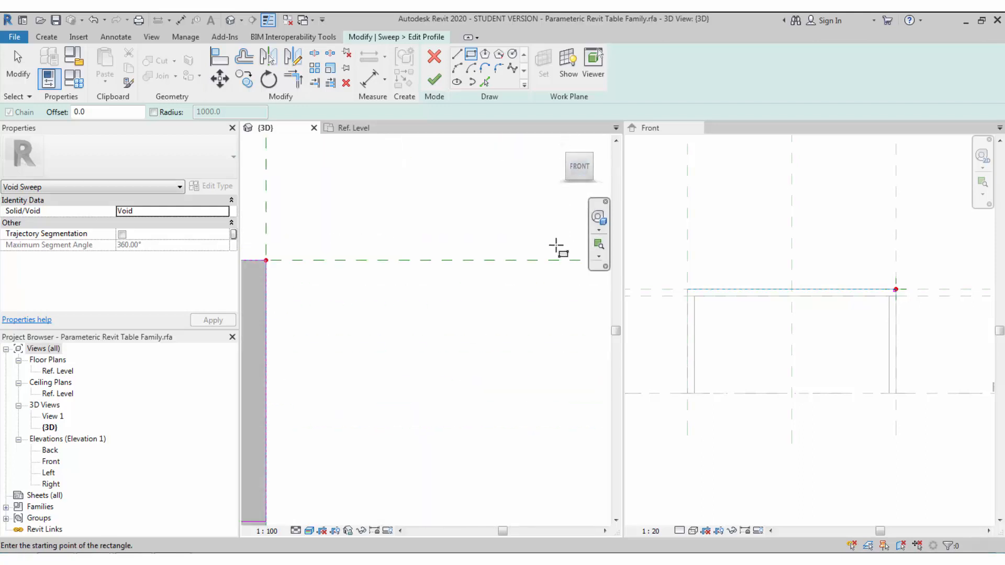
scroll(450, 297, down, 5)
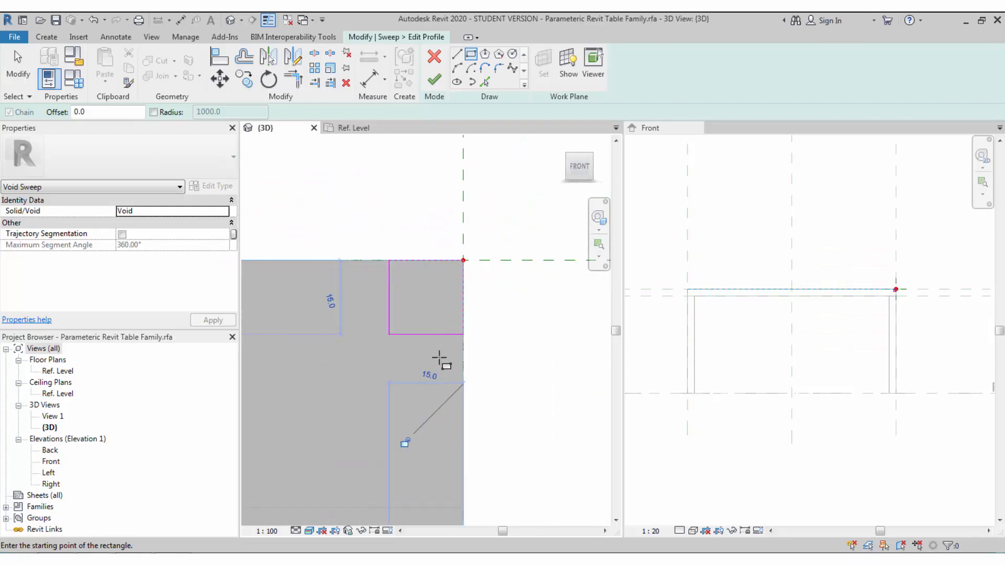
- Size the profile rectangle to 20 by 20
click(432, 375)
text(20)
key(Return)
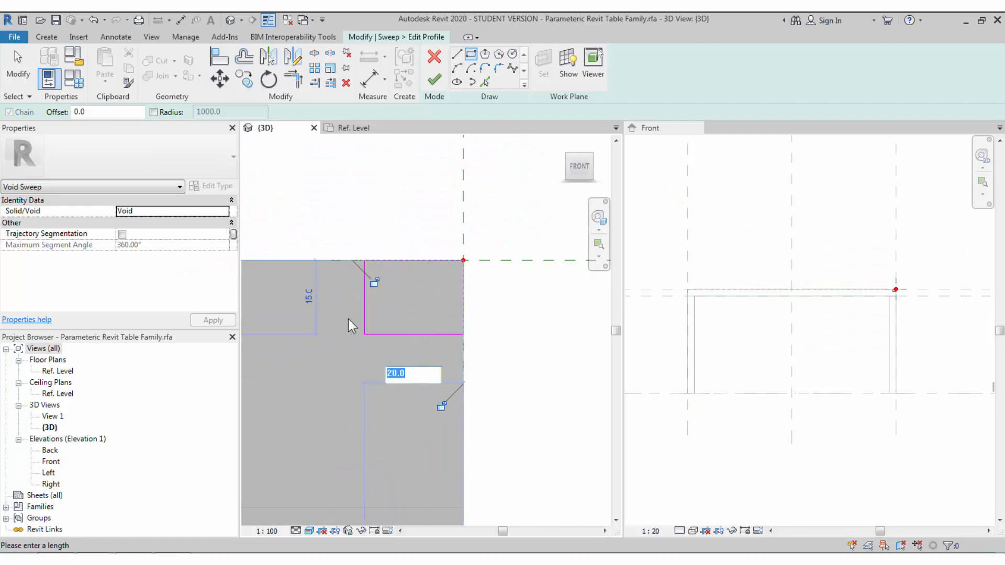
click(309, 296)
text(20)
key(Return)
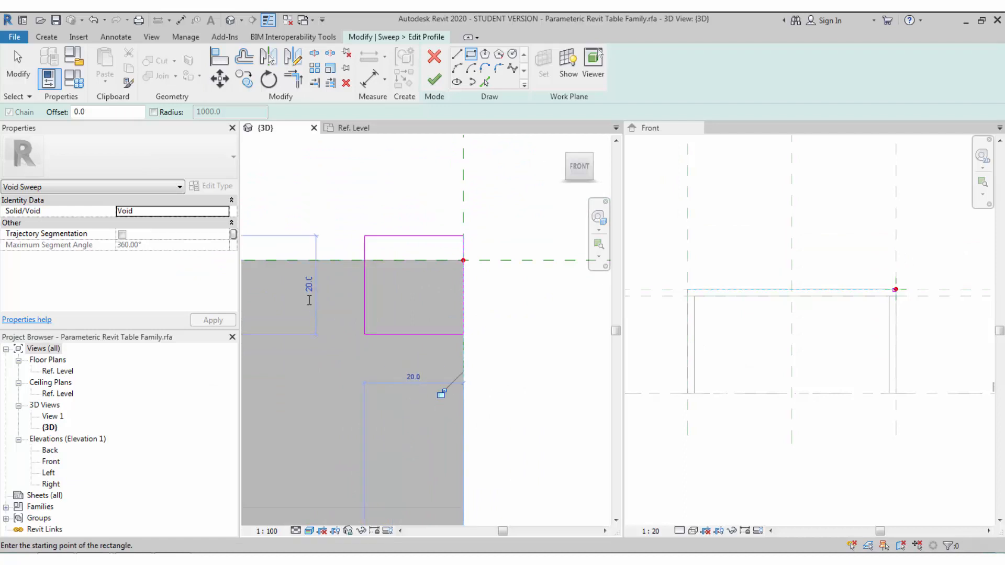
key(Escape)
key(Escape)
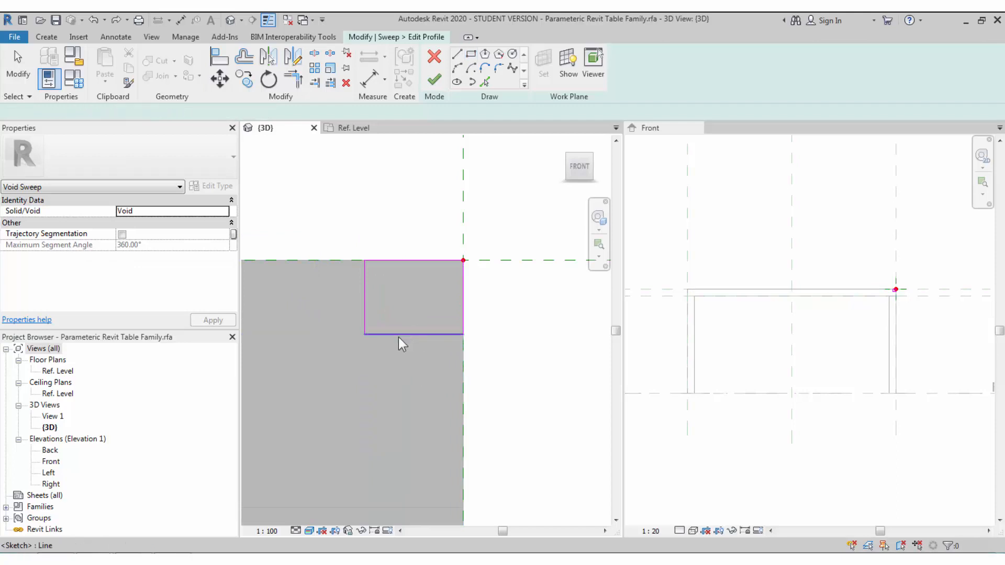
click(419, 334)
click(472, 296)
text(20)
key(Return)
key(Escape)
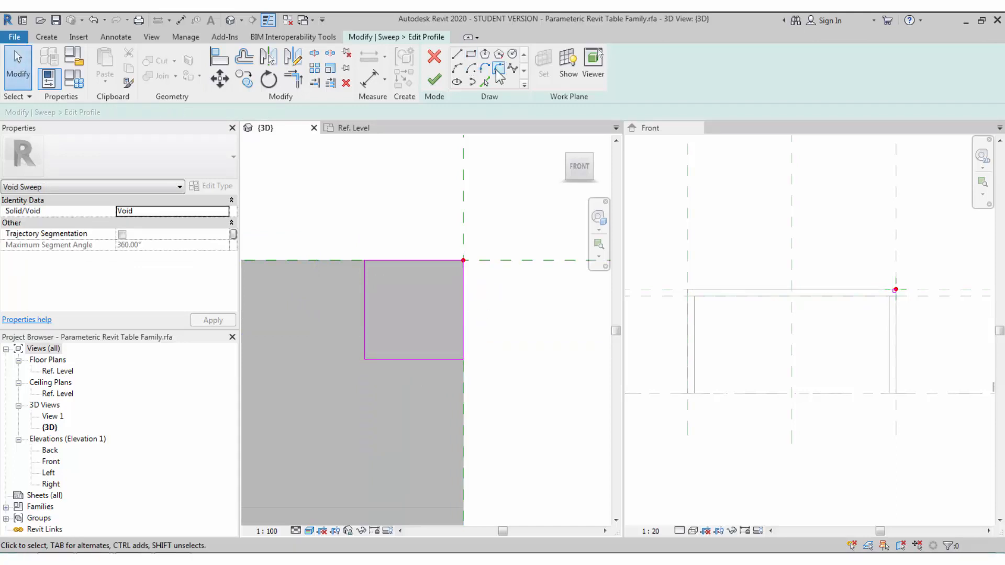
- Add a fillet arc between the top and right profile lines
click(497, 68)
click(442, 261)
click(463, 287)
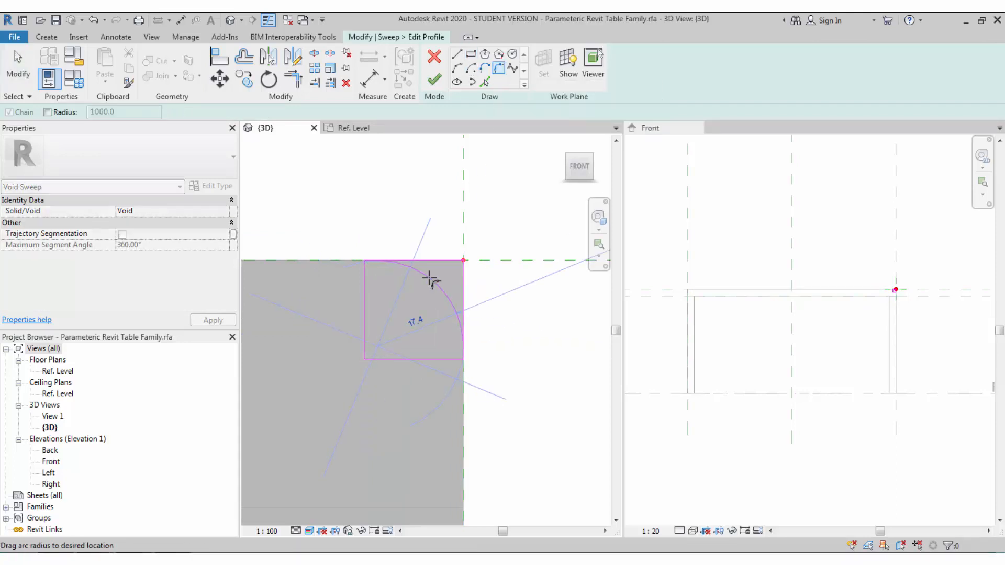
click(434, 280)
key(Escape)
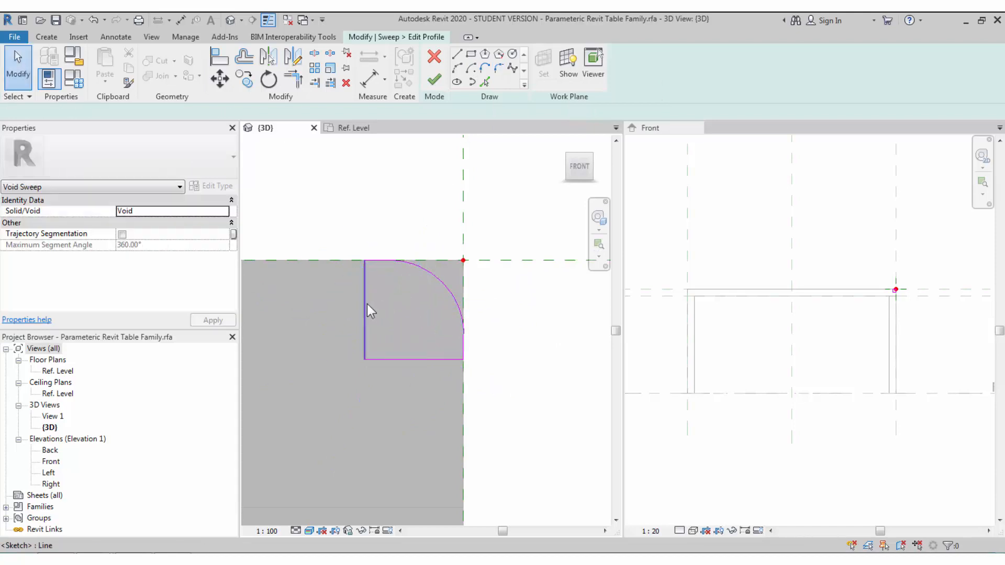
- Extend the top and right lines to their corner and delete the left and bottom lines
click(366, 304)
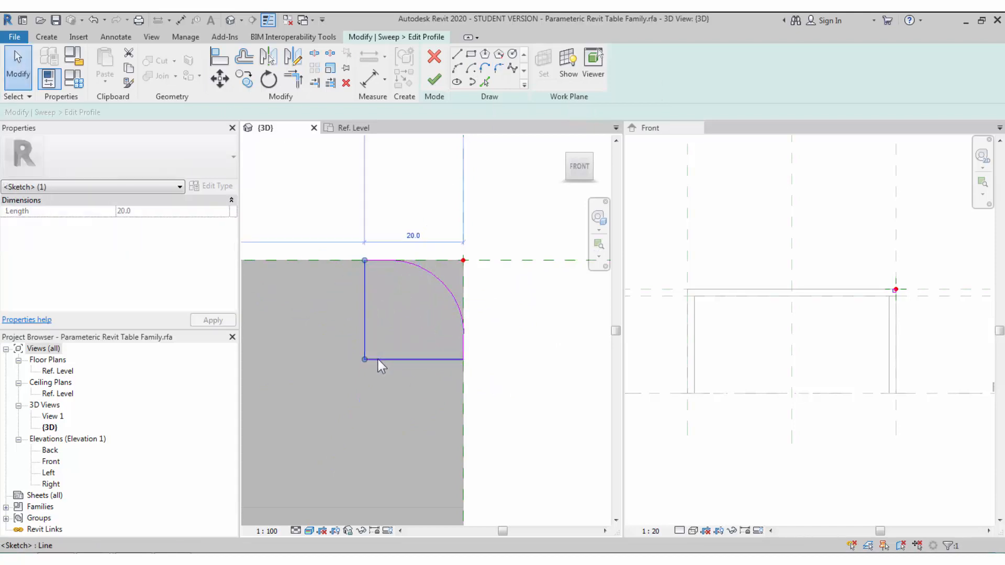
click(382, 261)
drag(365, 260, 524, 260)
drag(463, 353, 463, 260)
key(Tab)
click(438, 359)
right_click(437, 359)
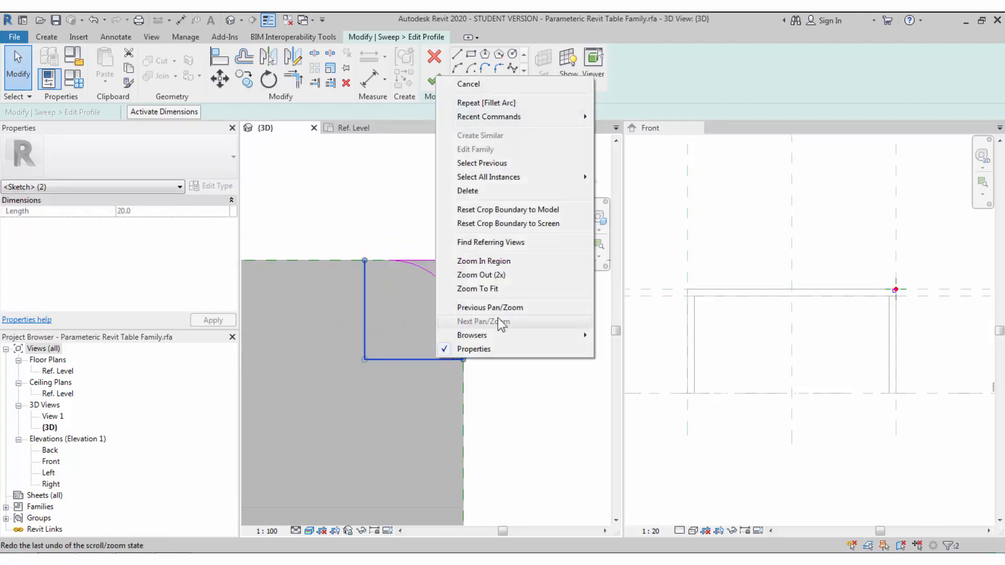
click(506, 192)
- Trim the profile lines to a closed corner and orbit to view the table corner
click(297, 80)
click(453, 260)
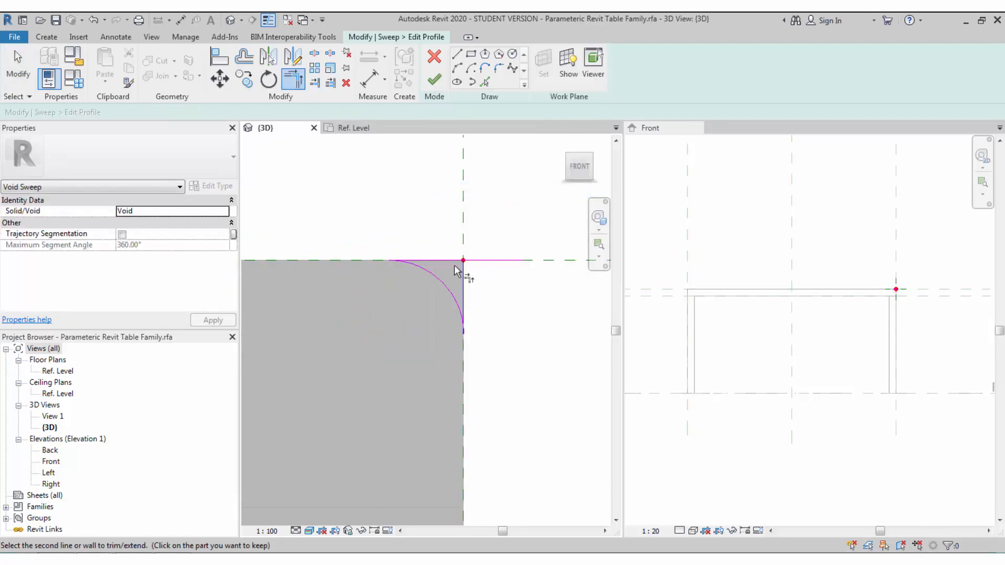
click(462, 278)
key(Escape)
scroll(460, 278, down, 2)
shift+middle_drag(484, 202, 431, 145)
- Finish the profile and the void sweep, then orbit to inspect the rounded tabletop edges
click(439, 86)
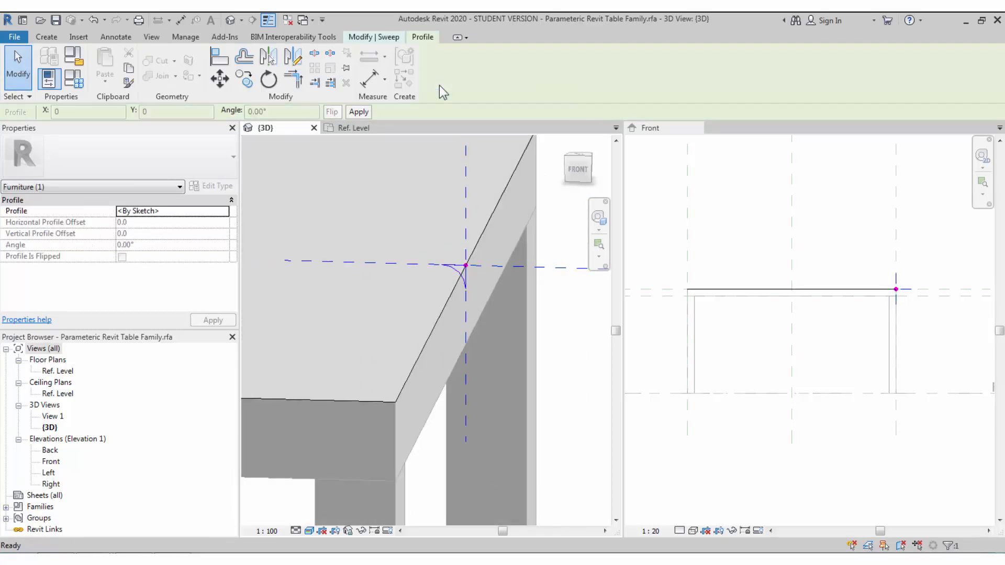
click(430, 73)
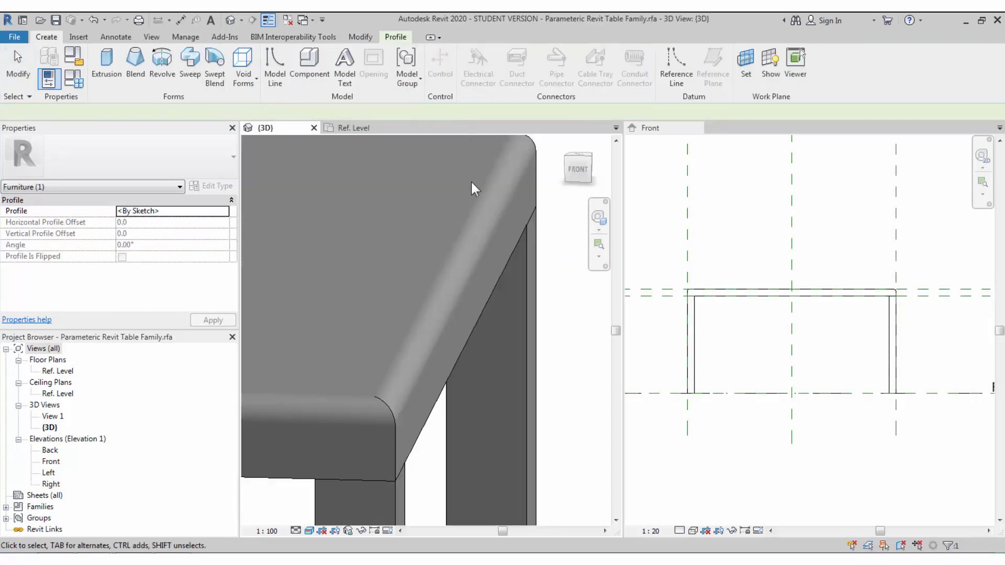
key(Escape)
scroll(474, 337, down, 1)
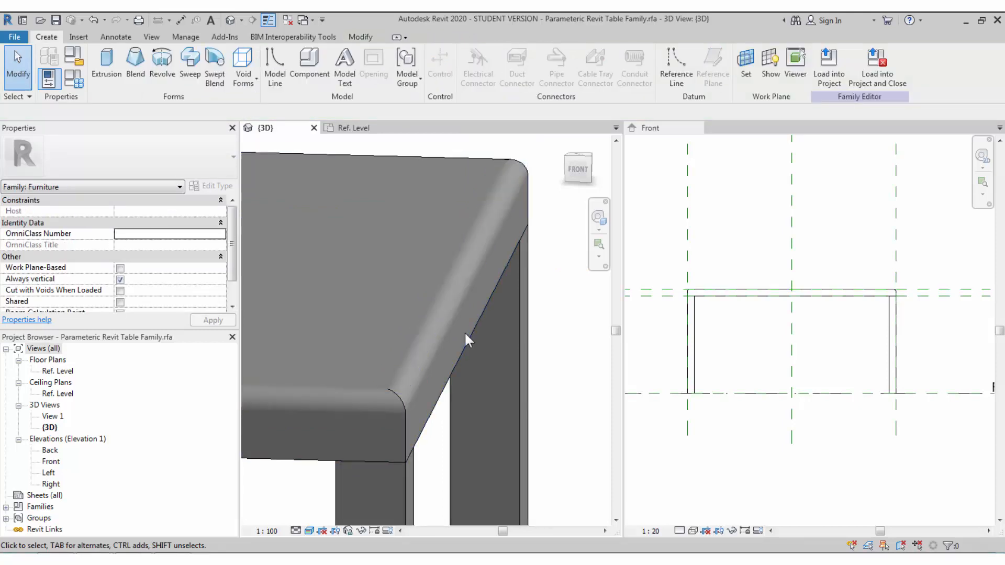
scroll(461, 329, down, 5)
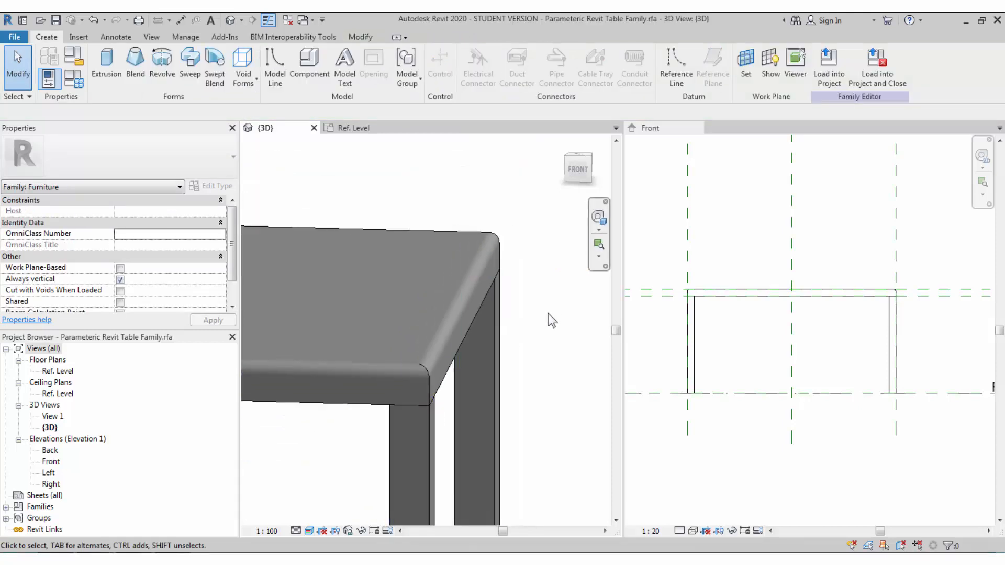
scroll(551, 304, down, 3)
shift+middle_drag(552, 303, 523, 359)
scroll(523, 359, up, 1)
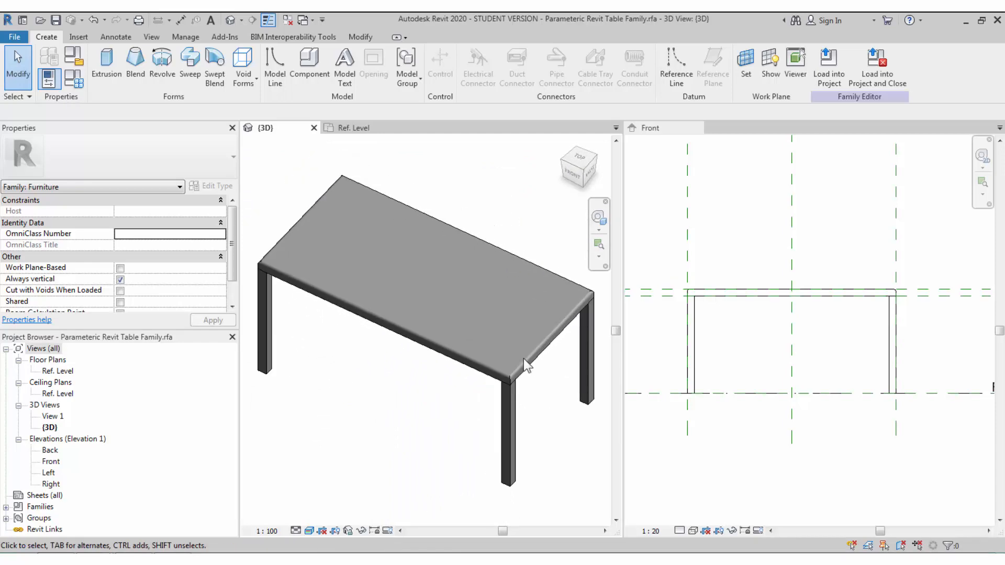
shift+middle_drag(467, 395, 414, 391)
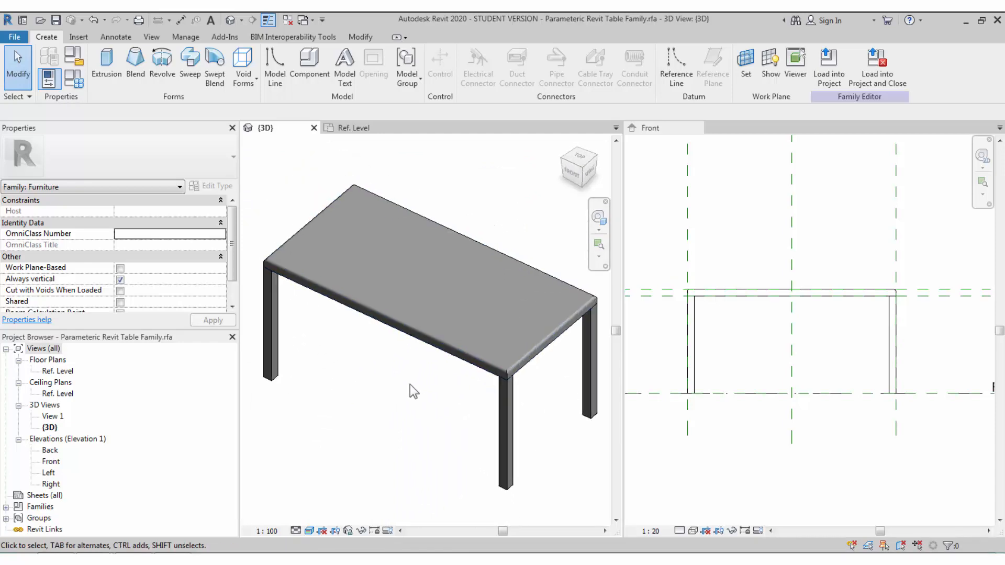
- Start a void extrusion and draw the slot rectangle on the tabletop in the Ref. Level plan
click(243, 83)
click(275, 107)
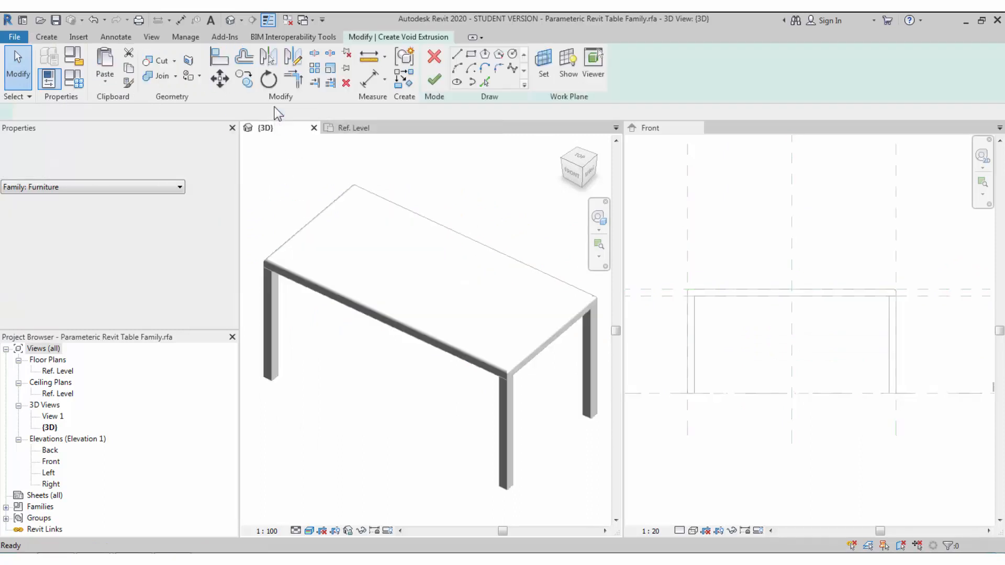
click(351, 128)
click(470, 53)
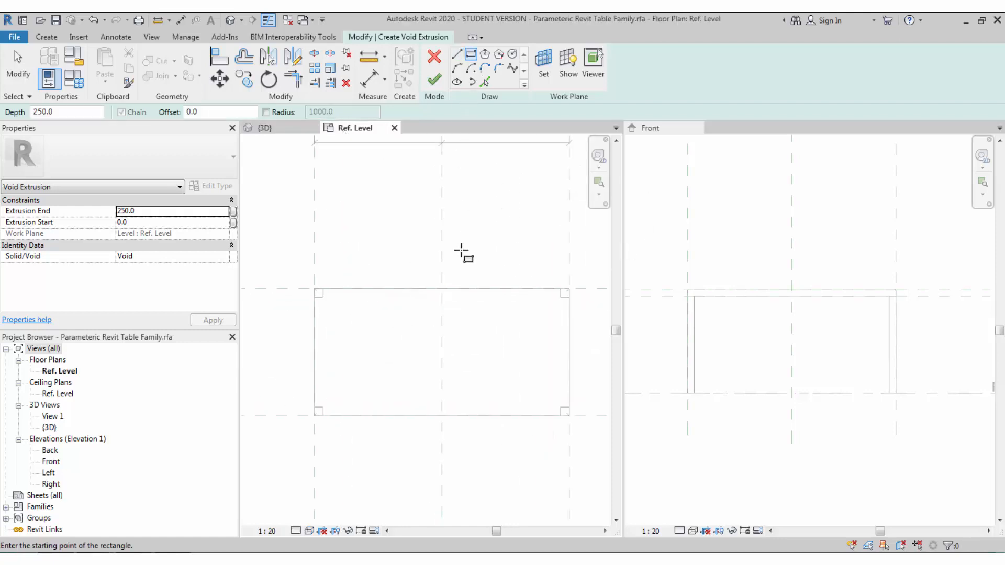
scroll(434, 304, up, 3)
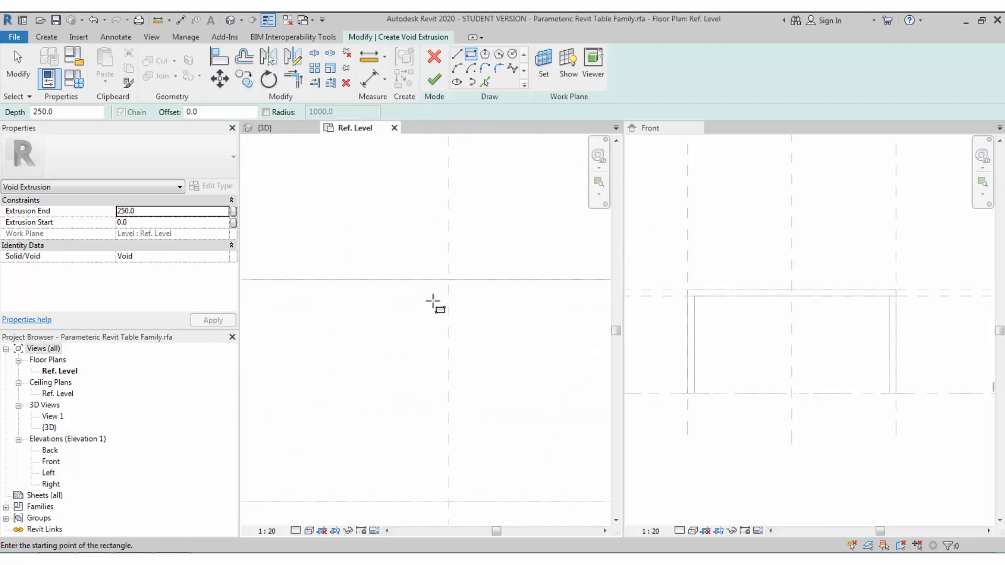
click(394, 297)
click(518, 332)
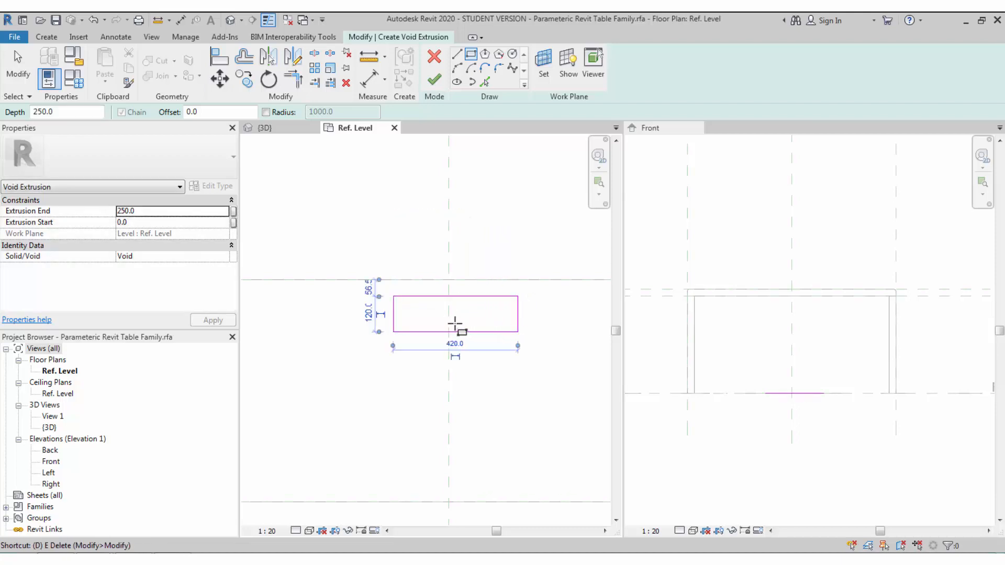
- Dimension the slot's edges to the centre reference plane and set them to EQ
key(d)
key(i)
click(393, 316)
click(448, 321)
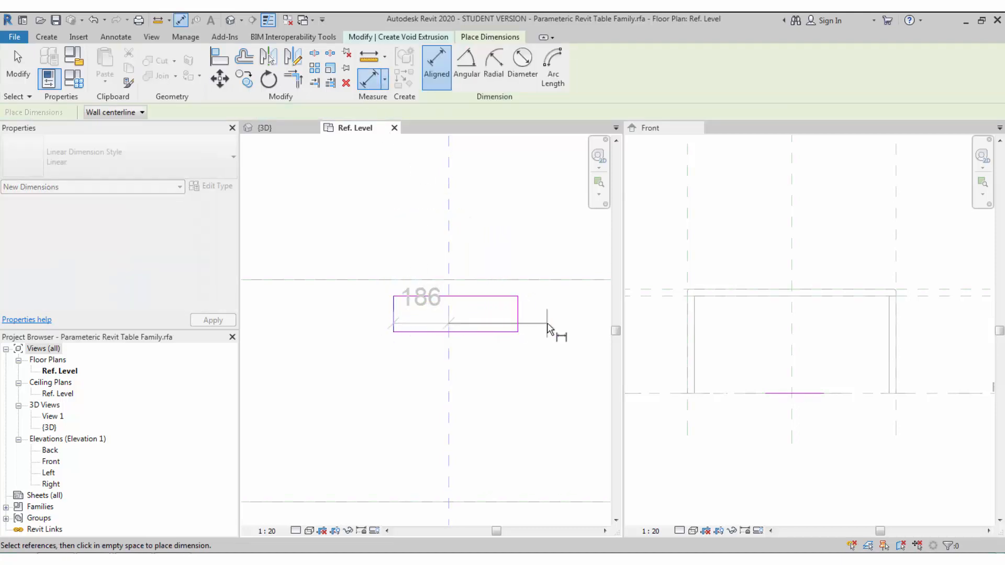
click(518, 320)
click(487, 233)
click(454, 158)
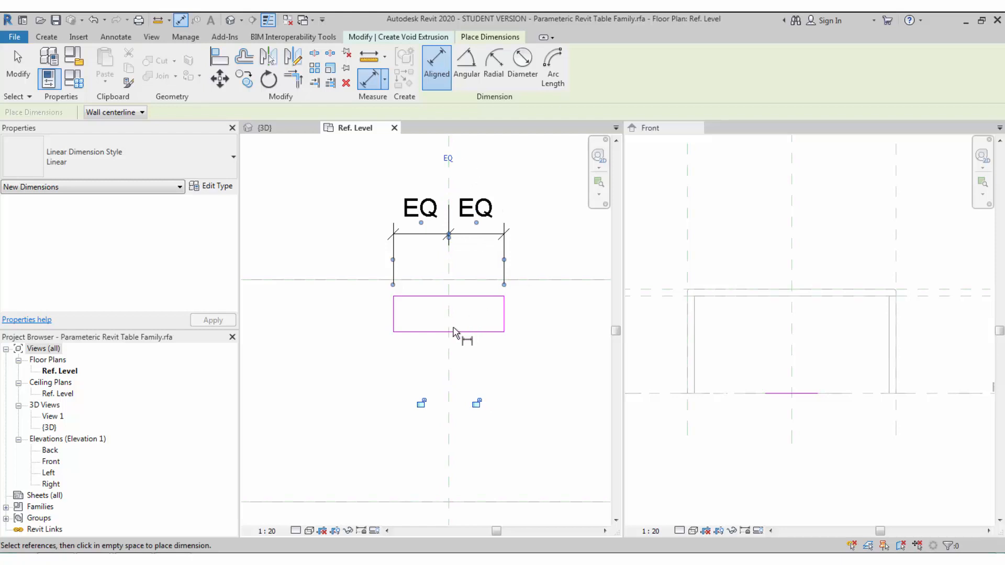
- Add the slot's 120 depth dimension and 56 offset from the upper reference plane
click(462, 298)
scroll(448, 320, down, 1)
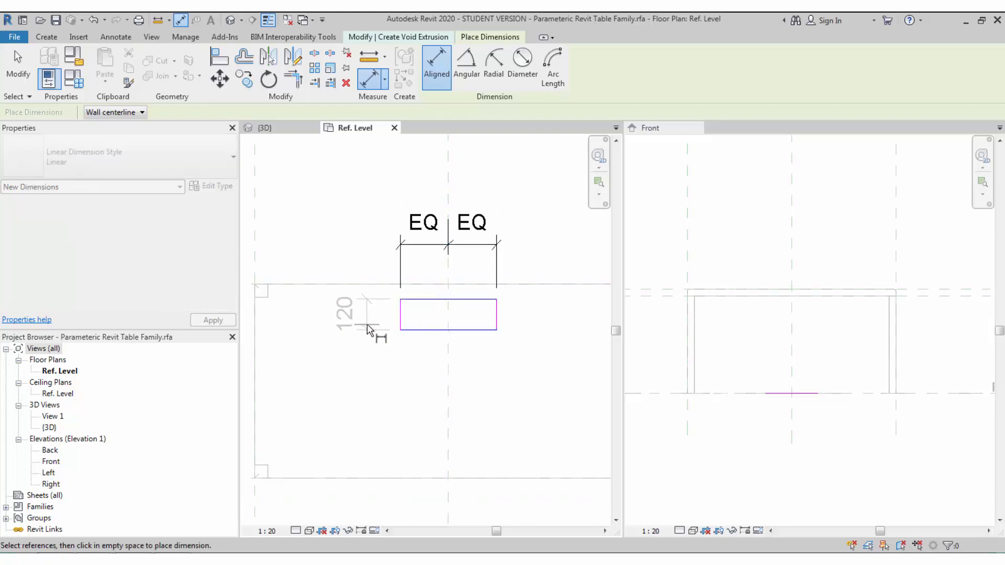
middle_drag(369, 328, 363, 336)
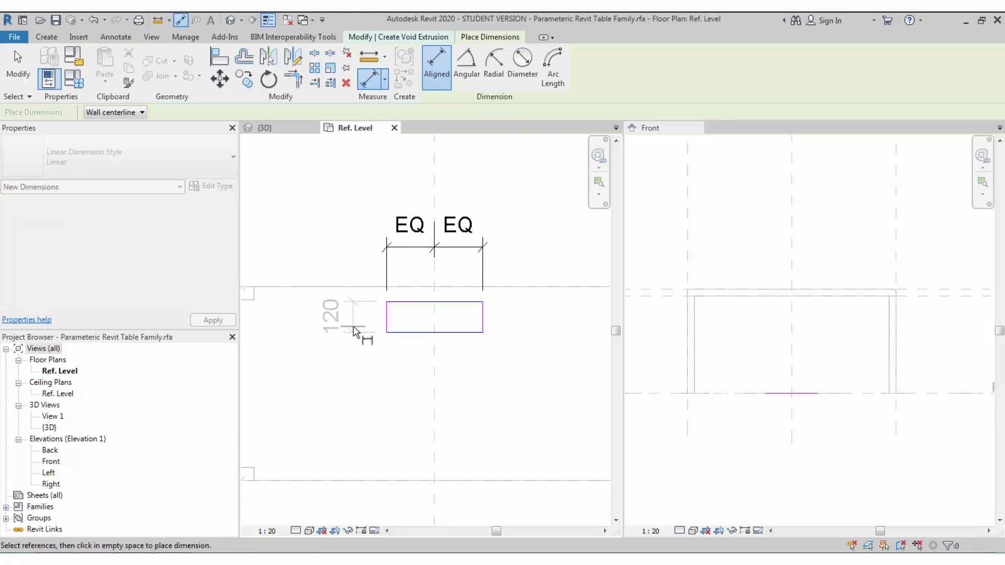
click(353, 327)
scroll(403, 292, down, 1)
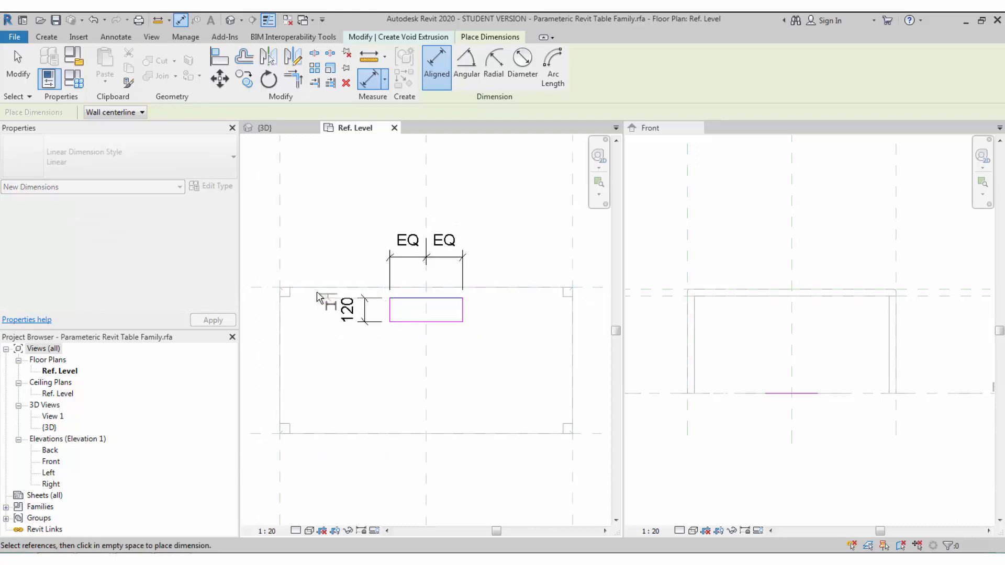
click(287, 287)
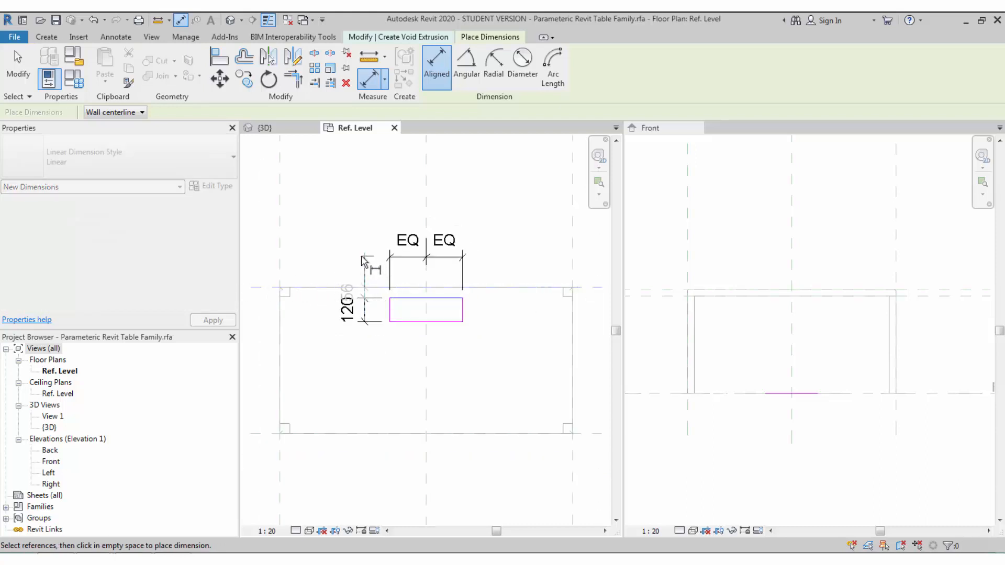
click(361, 261)
click(268, 531)
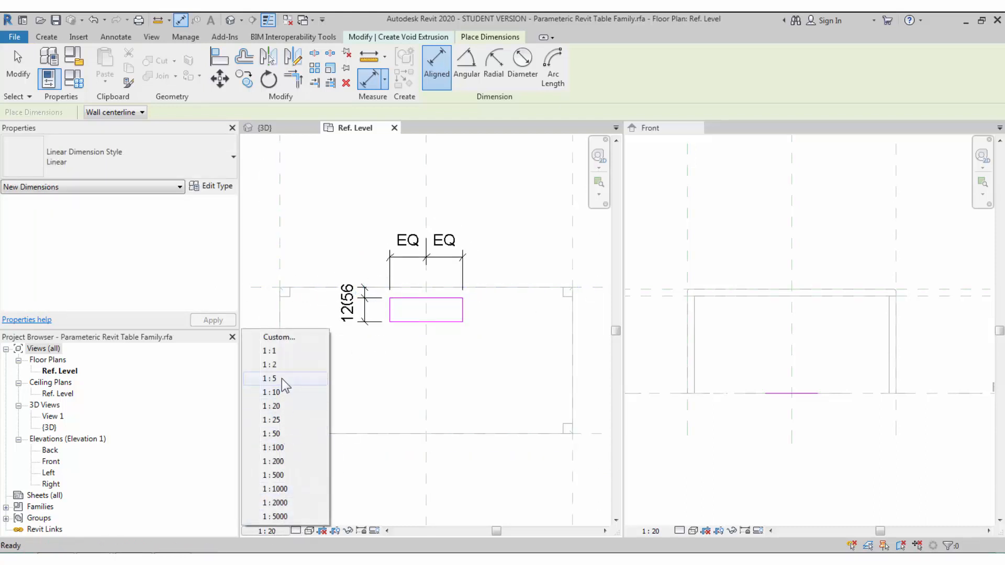
- Set the view scale to 1:5 and move the slot to 50 from the reference plane
click(281, 378)
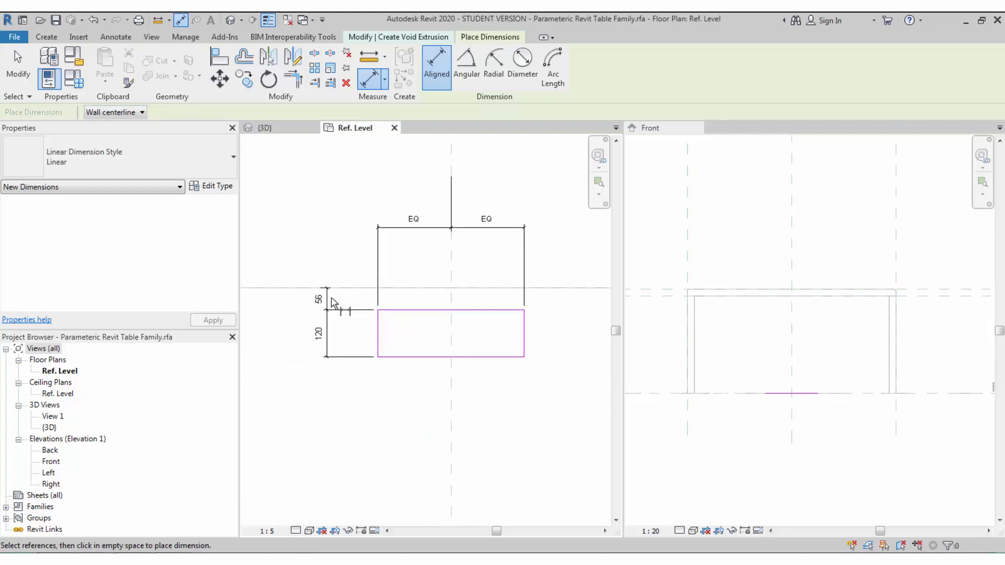
key(Escape)
click(326, 300)
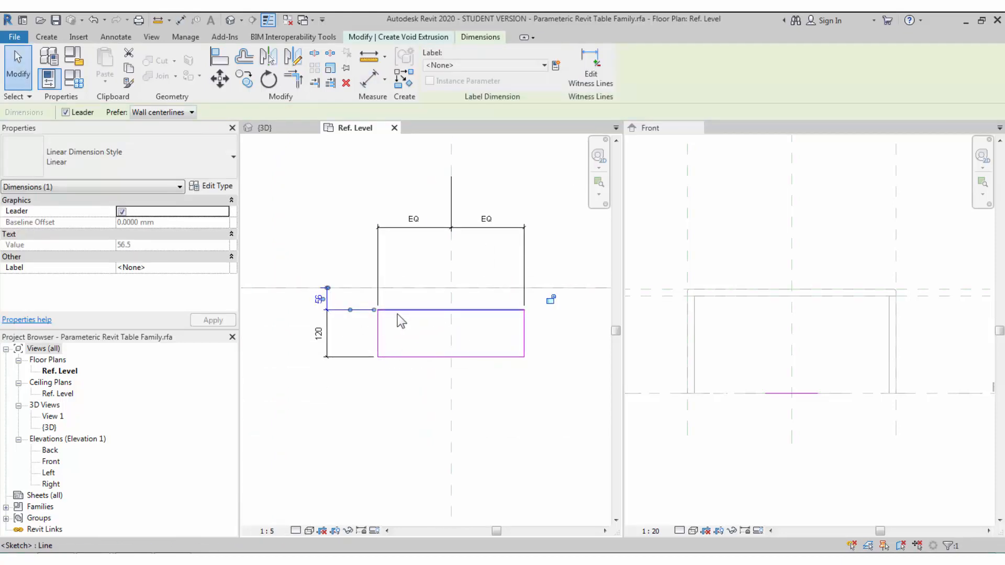
click(328, 339)
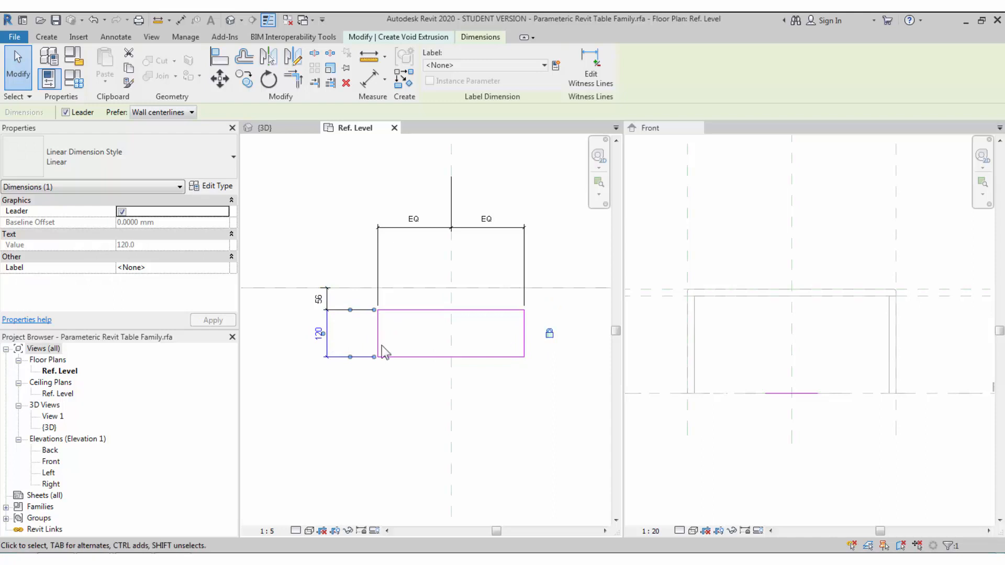
click(431, 358)
drag(430, 357, 435, 391)
click(403, 343)
click(319, 317)
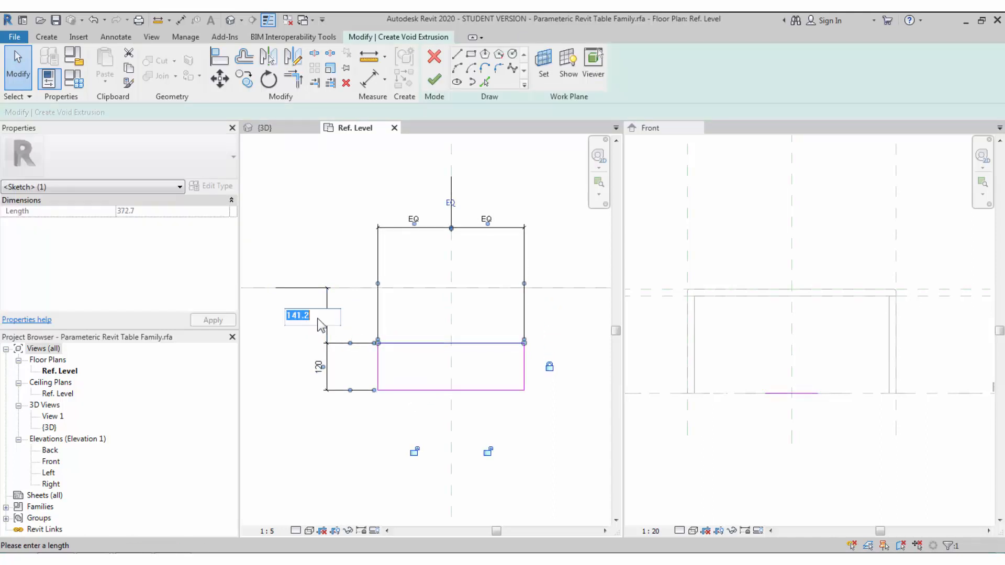
text(50)
key(Return)
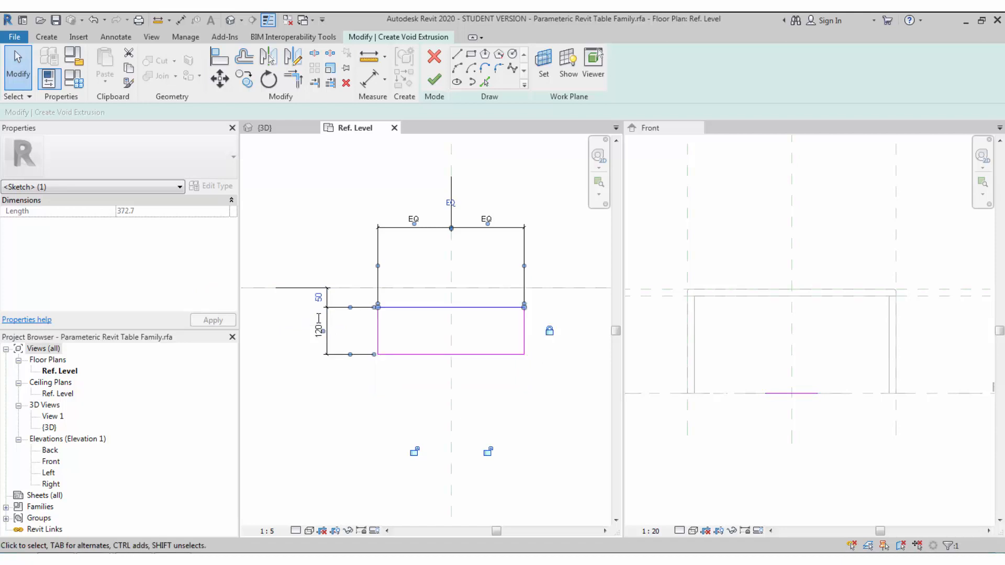
click(358, 387)
- Dimension the slot's overall width (373)
scroll(369, 389, down, 1)
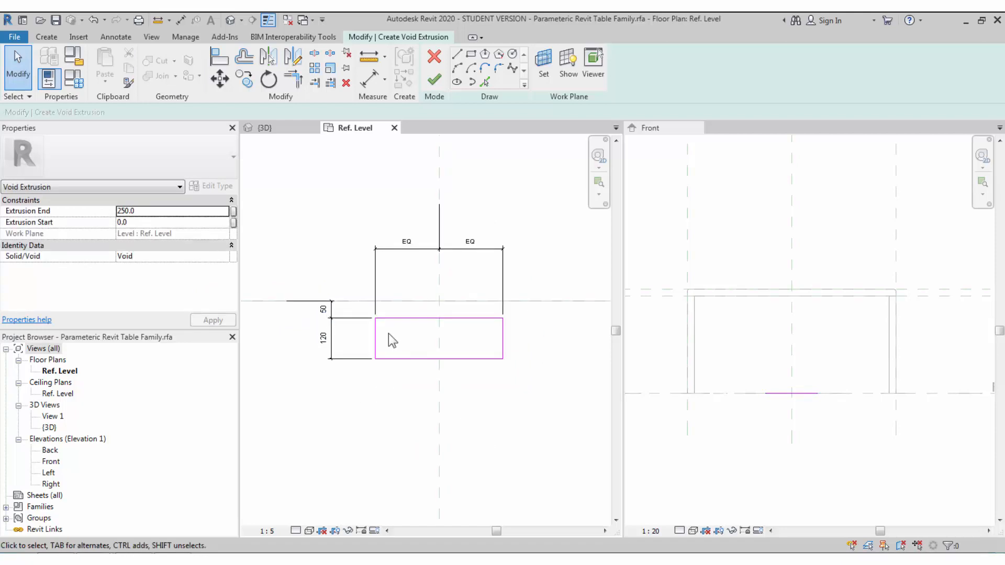
key(d)
key(i)
click(375, 343)
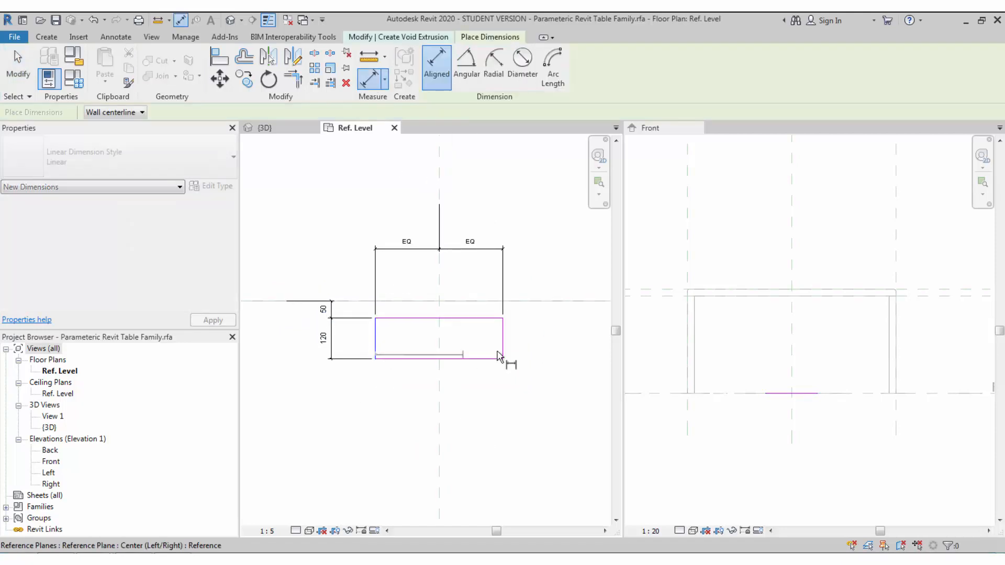
click(503, 346)
click(547, 426)
key(Escape)
key(Escape)
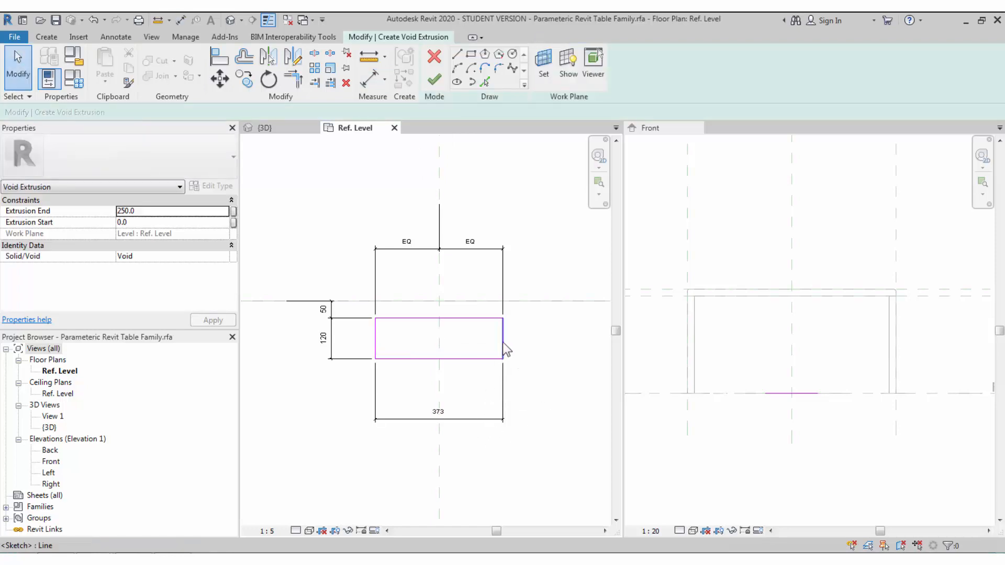
- Dimension the slot's right edge from the centre reference plane (186)
click(502, 341)
scroll(504, 343, up, 1)
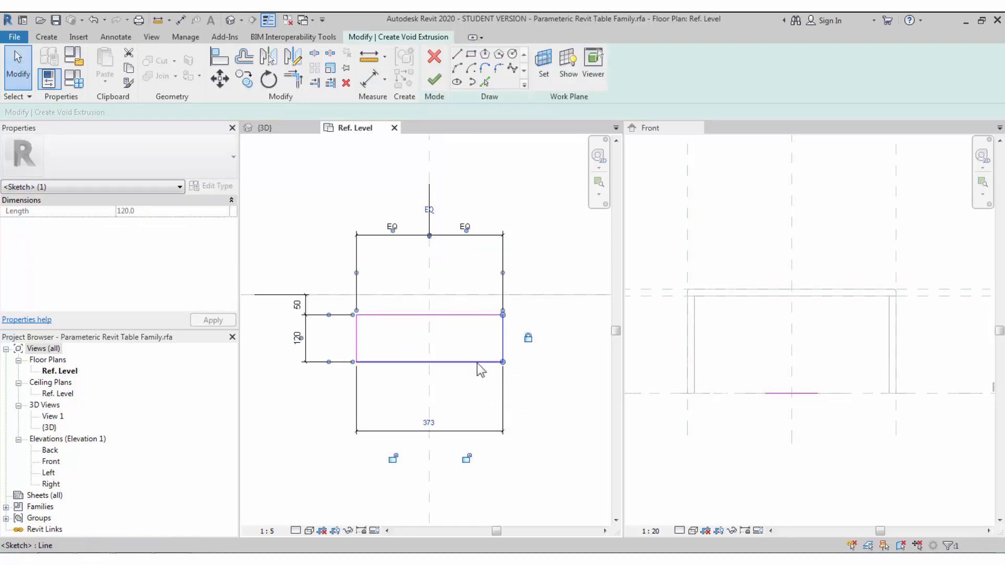
key(d)
key(i)
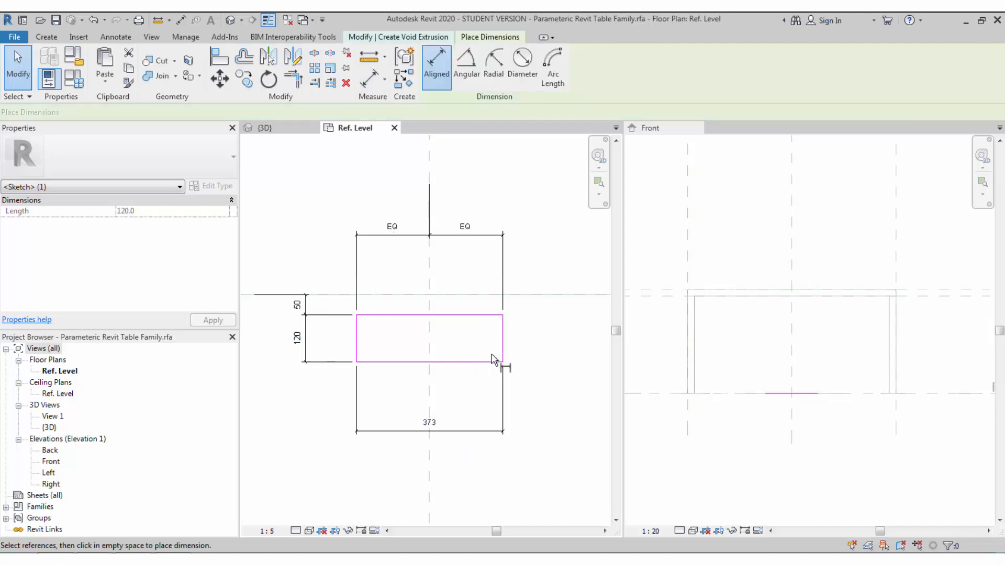
click(503, 351)
click(434, 340)
click(448, 281)
key(Escape)
key(Escape)
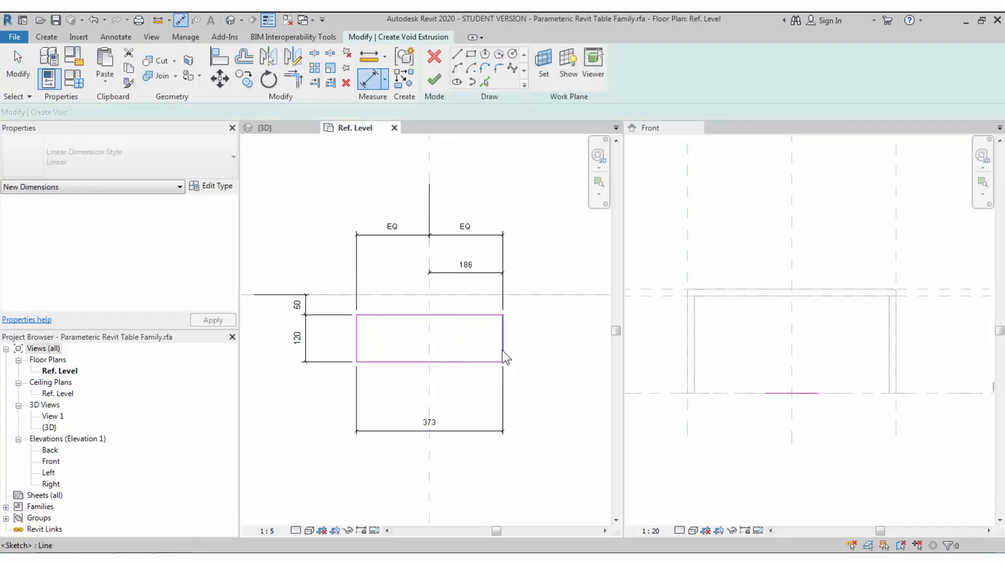
- Change the half-width to 150 then 200, and finish the slot sketch
click(501, 350)
click(465, 265)
text(150)
key(Return)
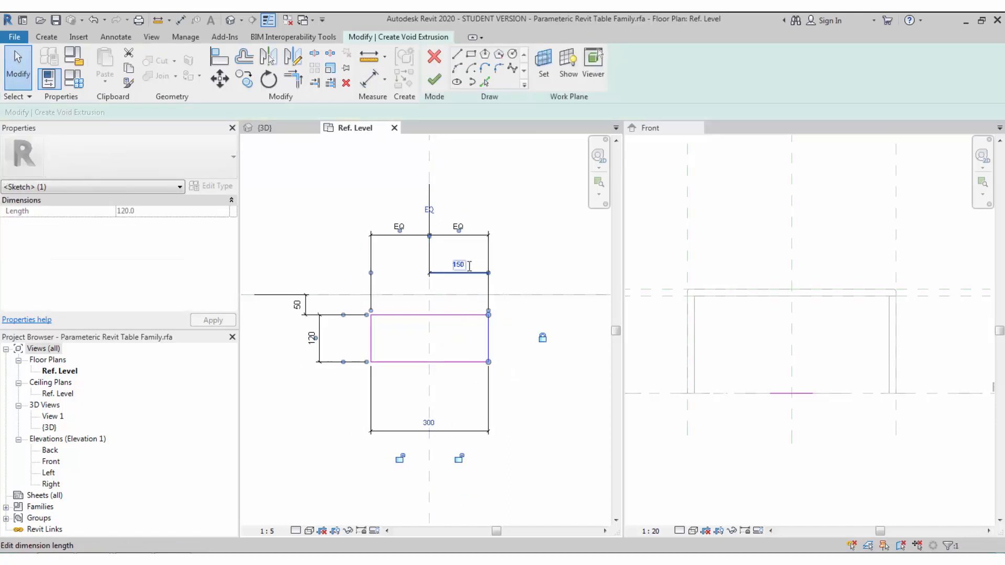
key(Escape)
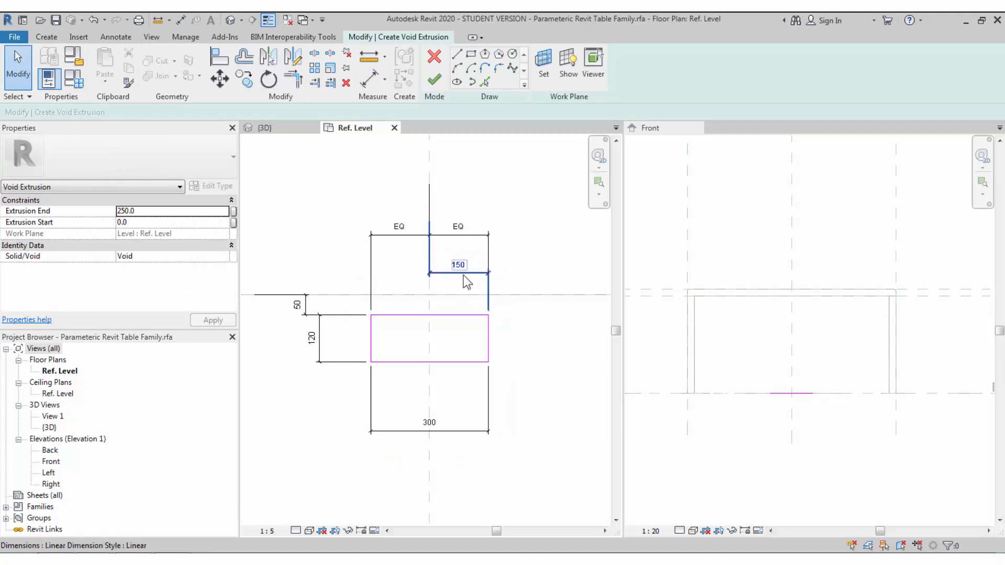
click(488, 337)
click(460, 260)
text(200)
key(Return)
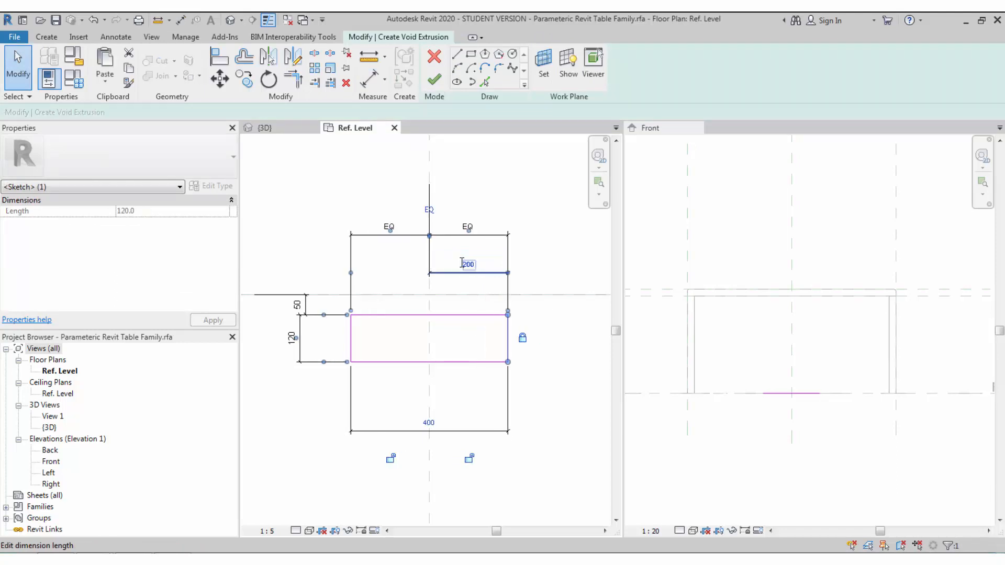
key(Escape)
click(433, 80)
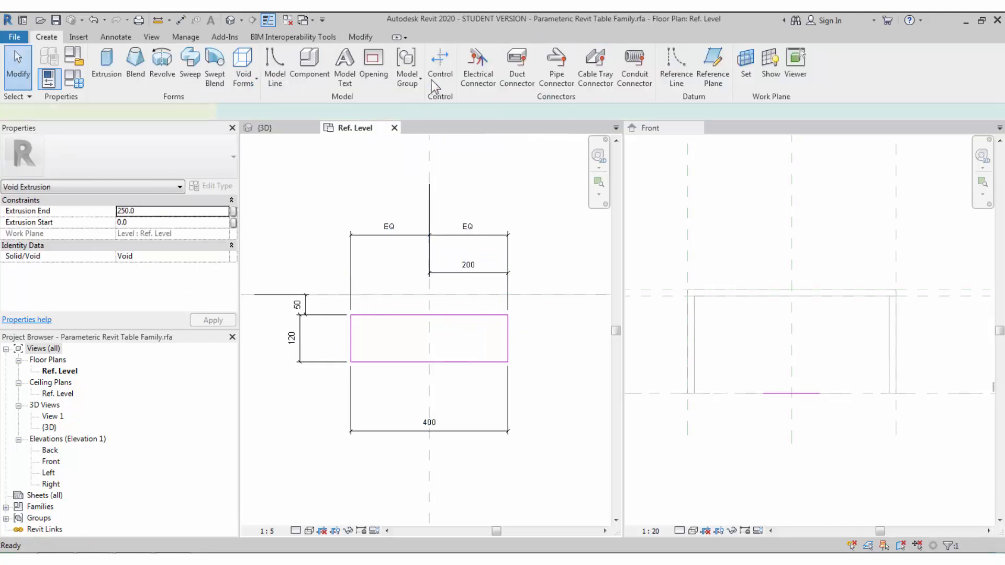
- In the Front view, stretch the void to span the tabletop thickness
click(769, 366)
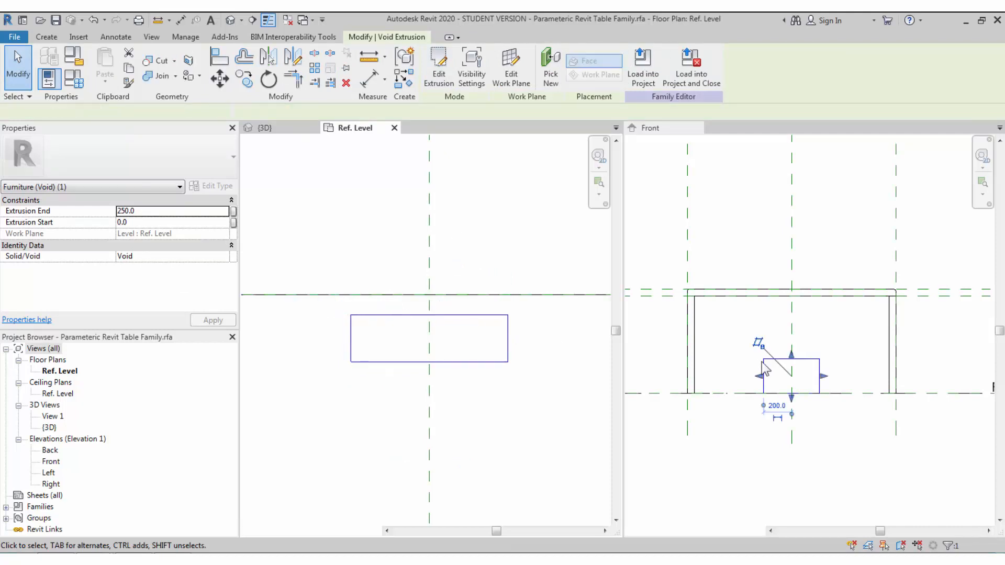
drag(791, 357, 791, 289)
drag(791, 398, 792, 296)
click(721, 371)
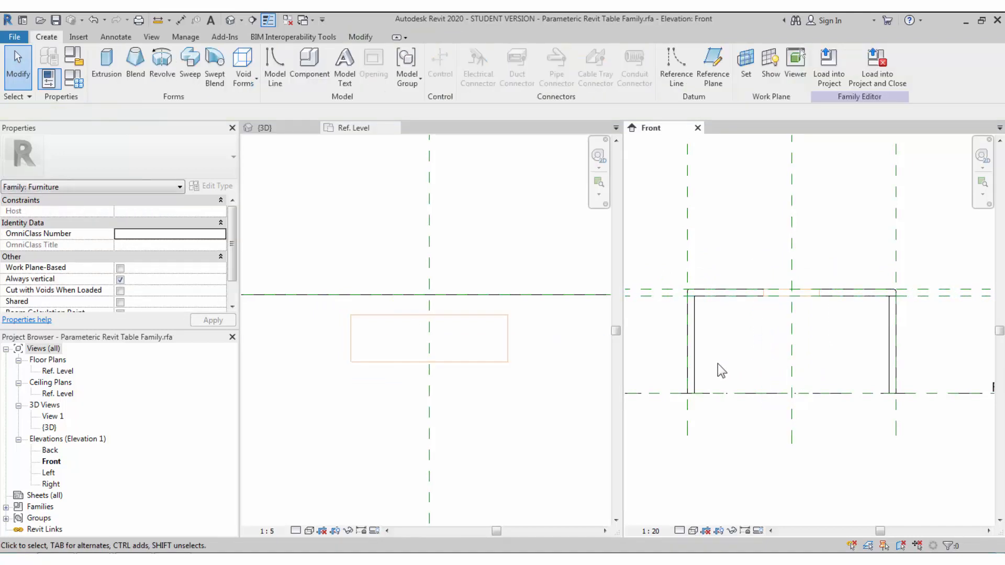
- In 3D, use Cut Geometry so the void cuts the slot through the tabletop
click(503, 357)
click(230, 20)
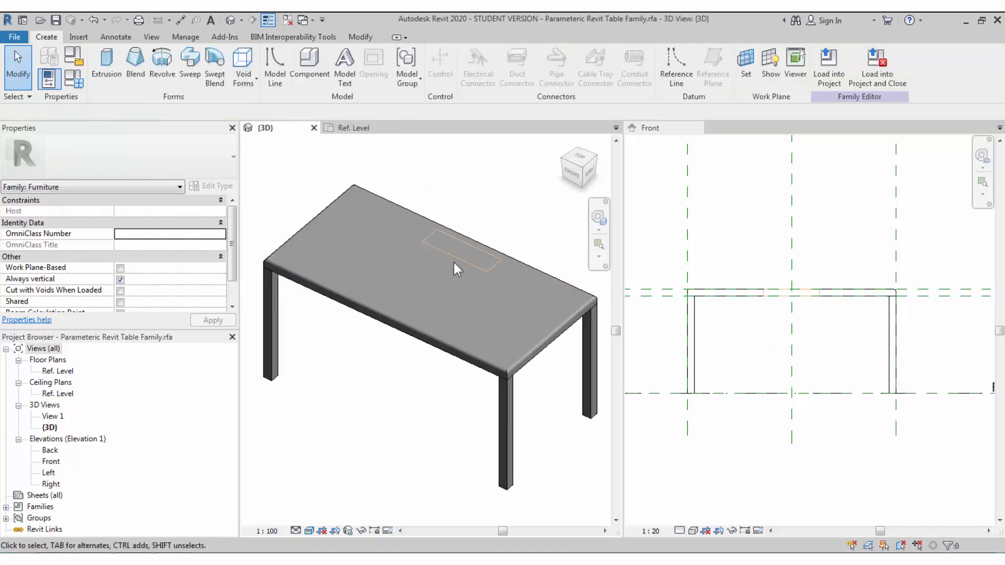
click(442, 236)
click(156, 64)
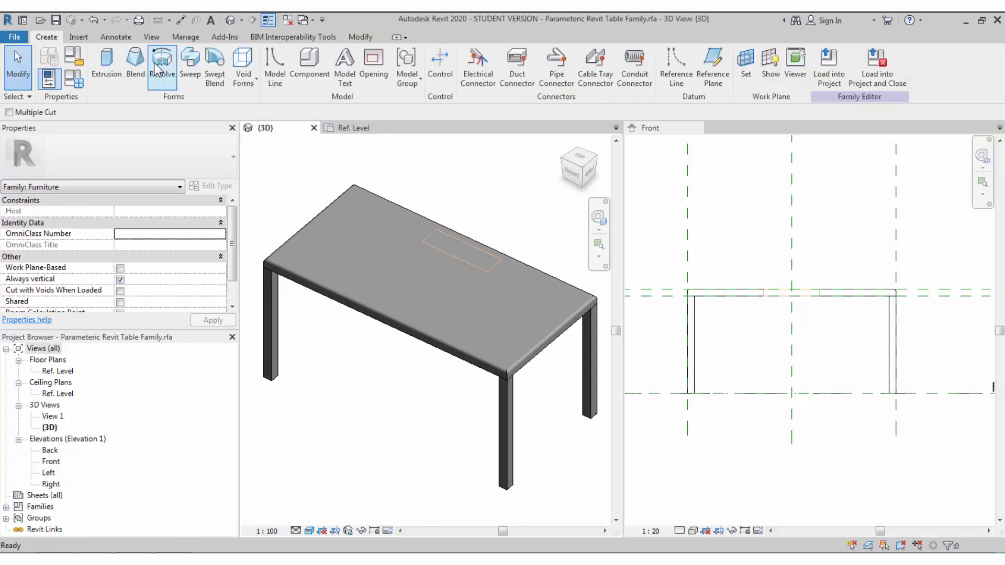
click(451, 349)
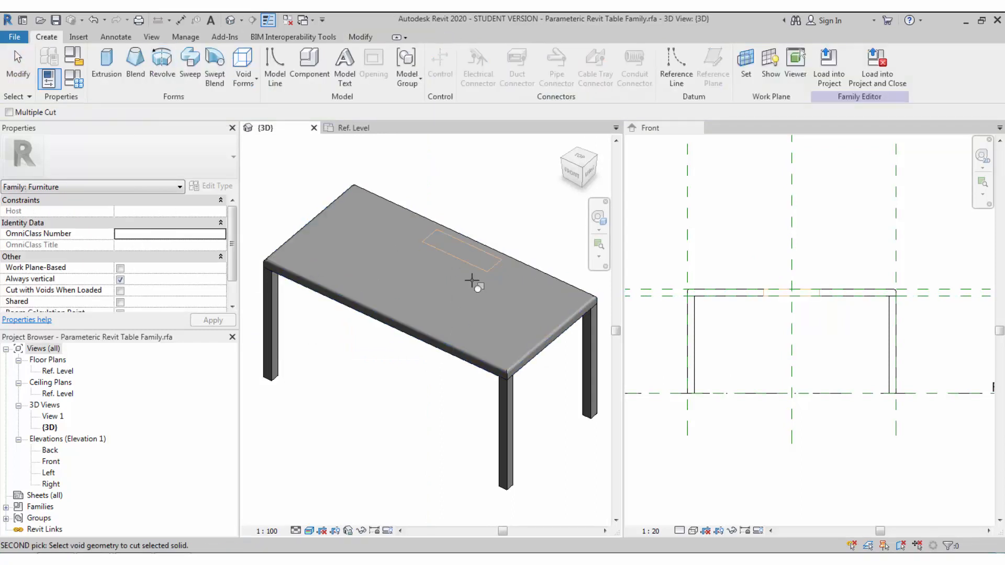
click(471, 264)
key(Escape)
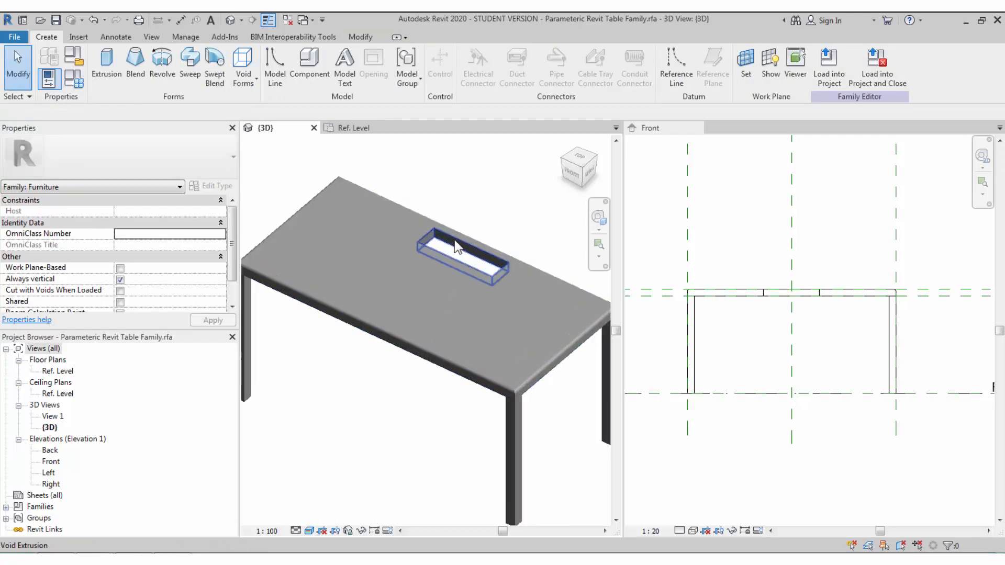
scroll(454, 240, up, 3)
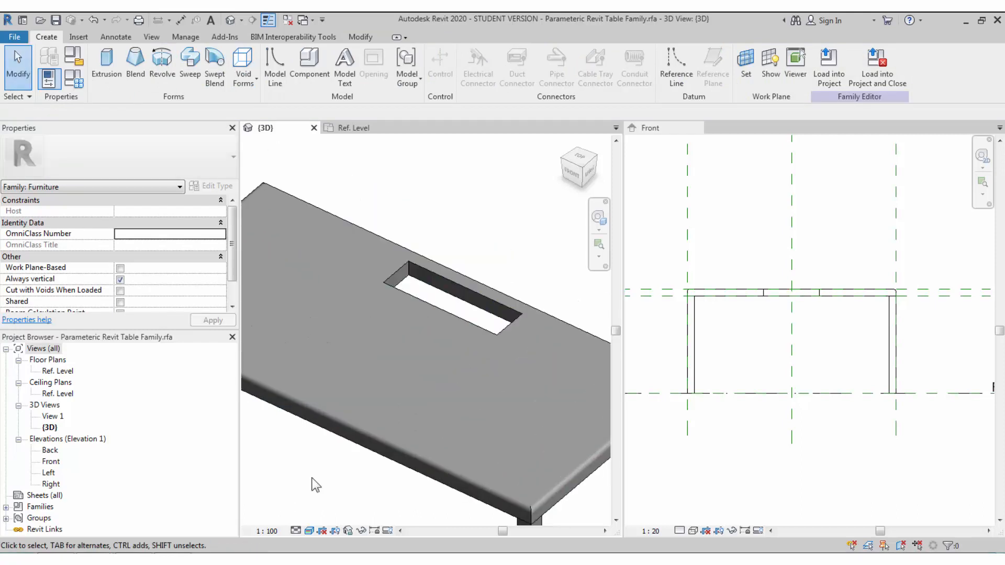
click(116, 83)
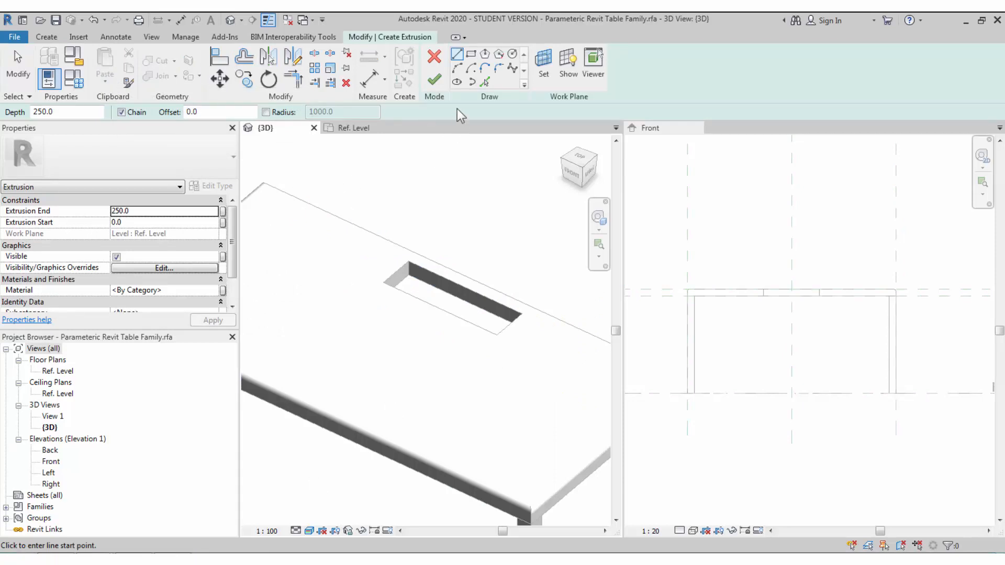
- Set the new extrusion's work plane to a face inside the tabletop slot
click(548, 75)
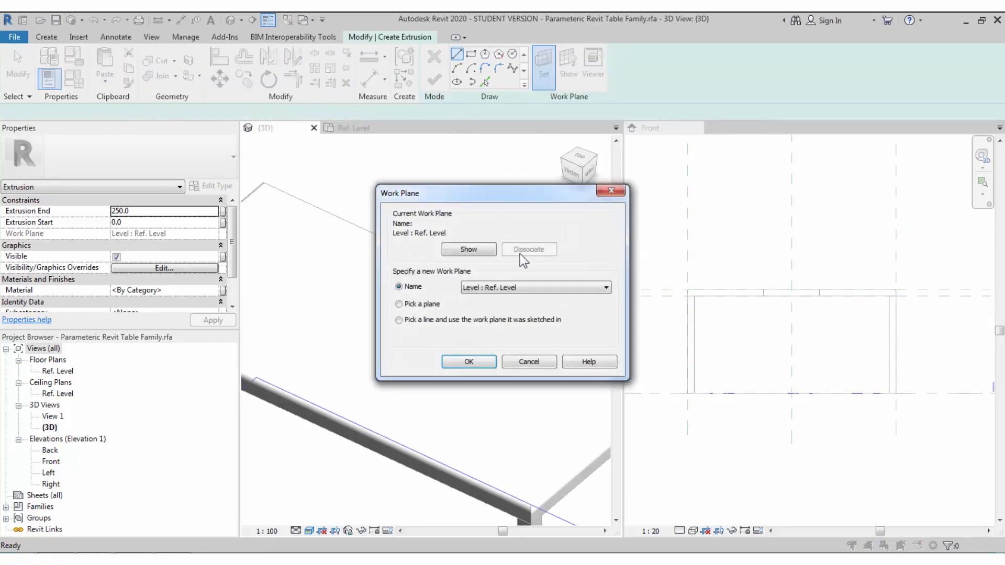
click(467, 362)
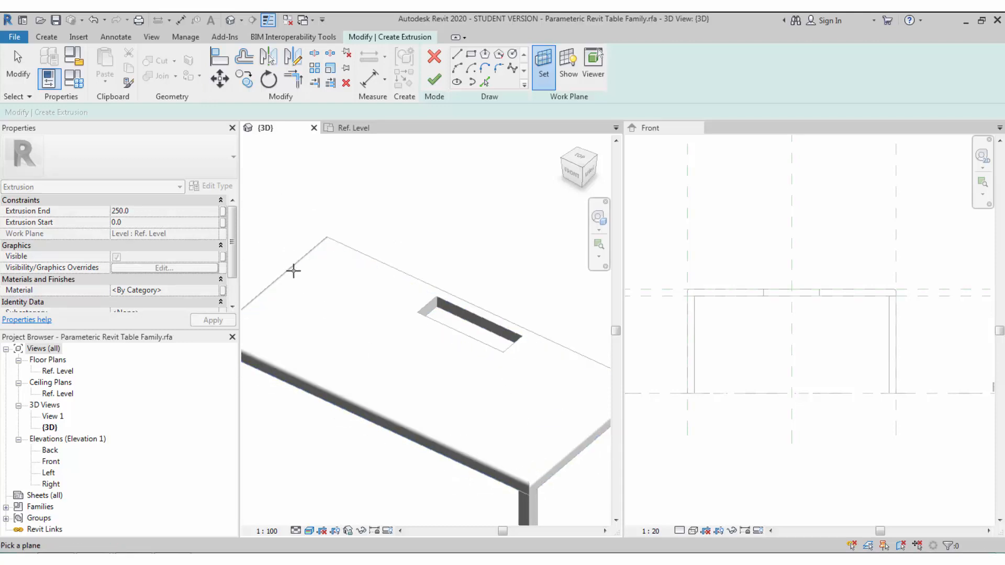
scroll(385, 293, down, 3)
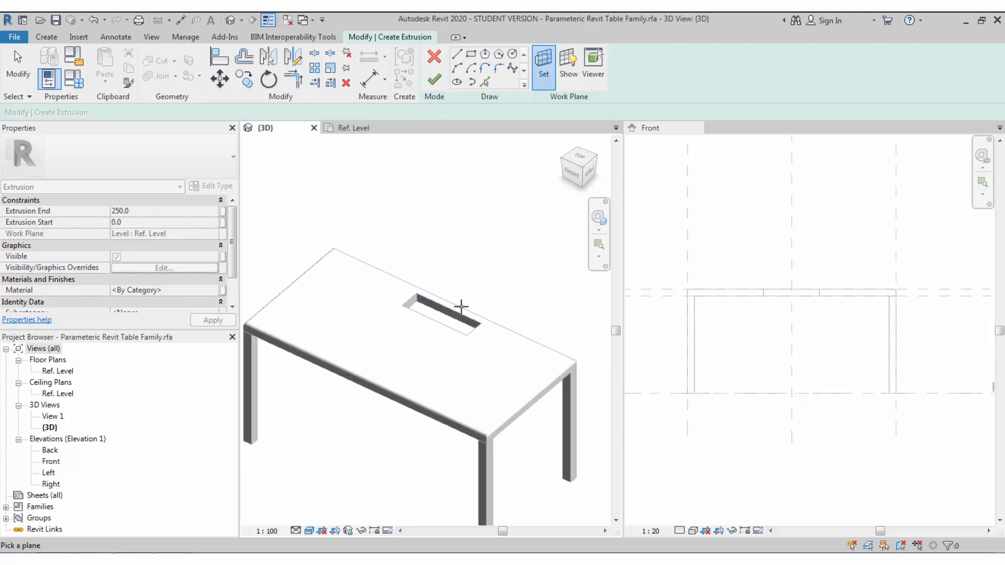
scroll(459, 305, up, 3)
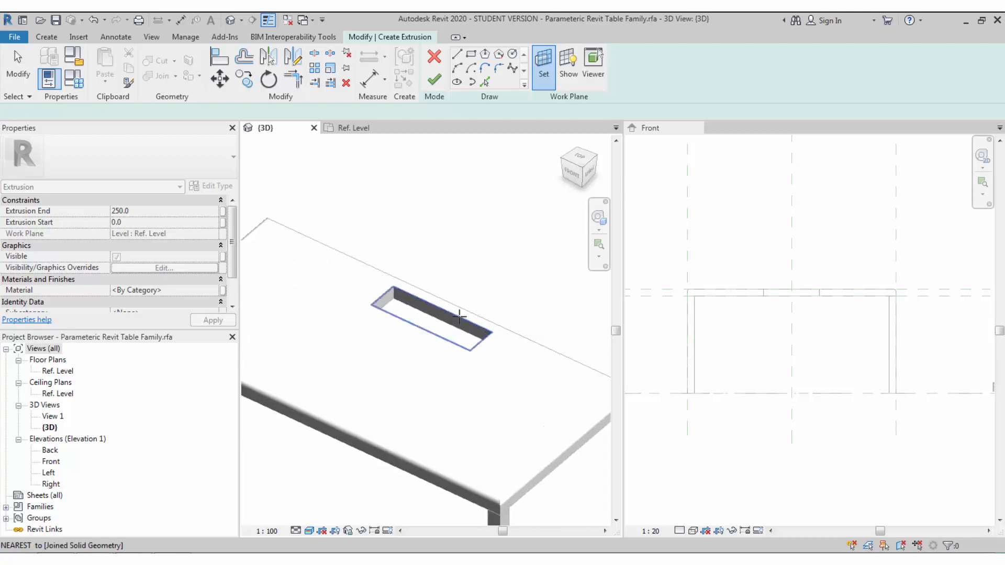
click(459, 309)
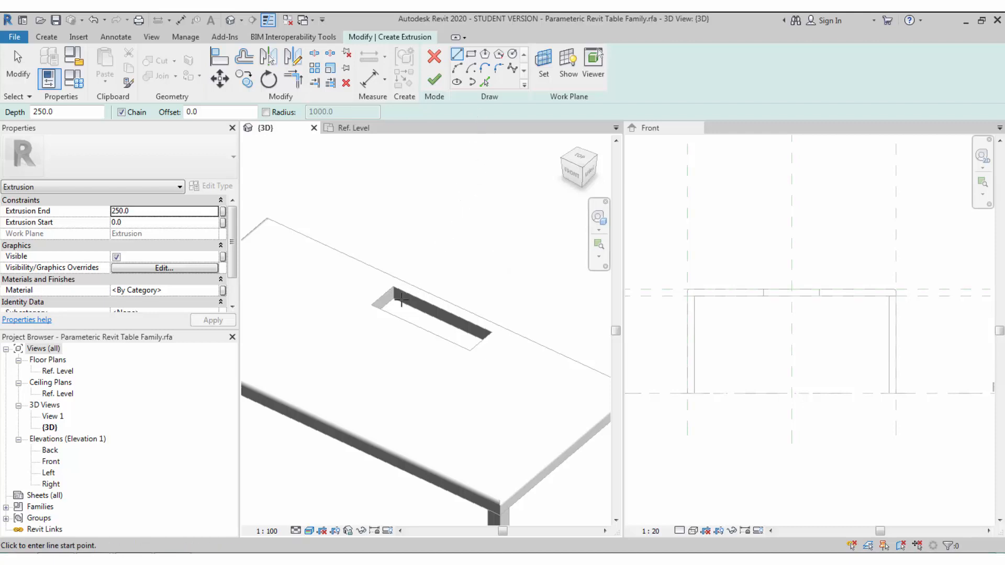
scroll(401, 299, up, 5)
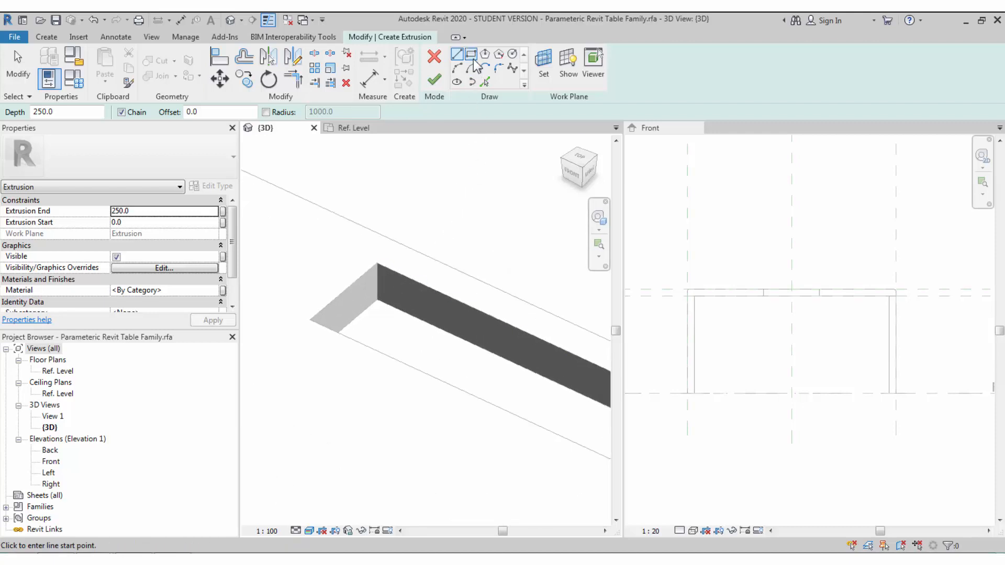
- Sketch a 396 by 116 rectangle, offset 2, between opposite corners of the slot
click(563, 79)
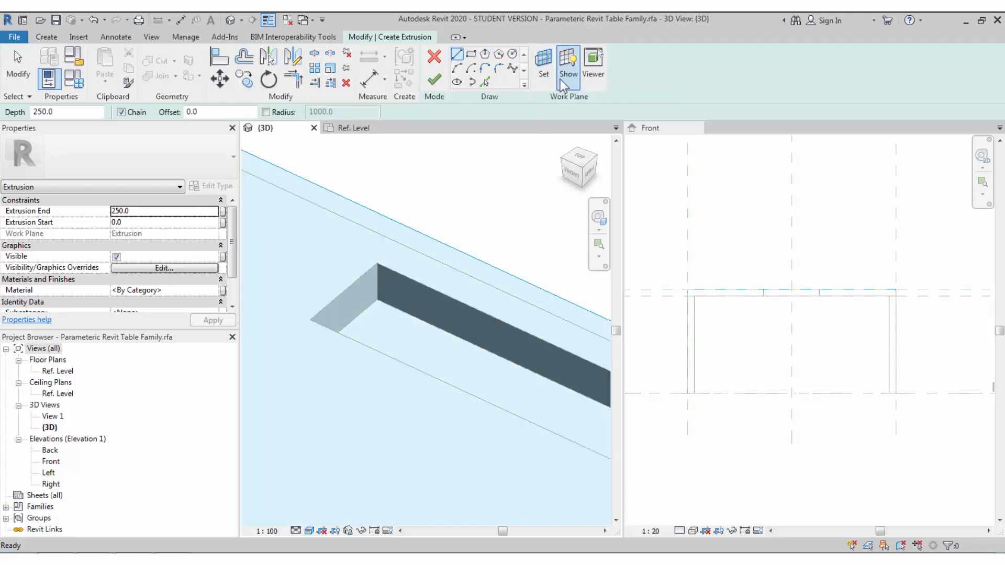
click(563, 79)
click(469, 54)
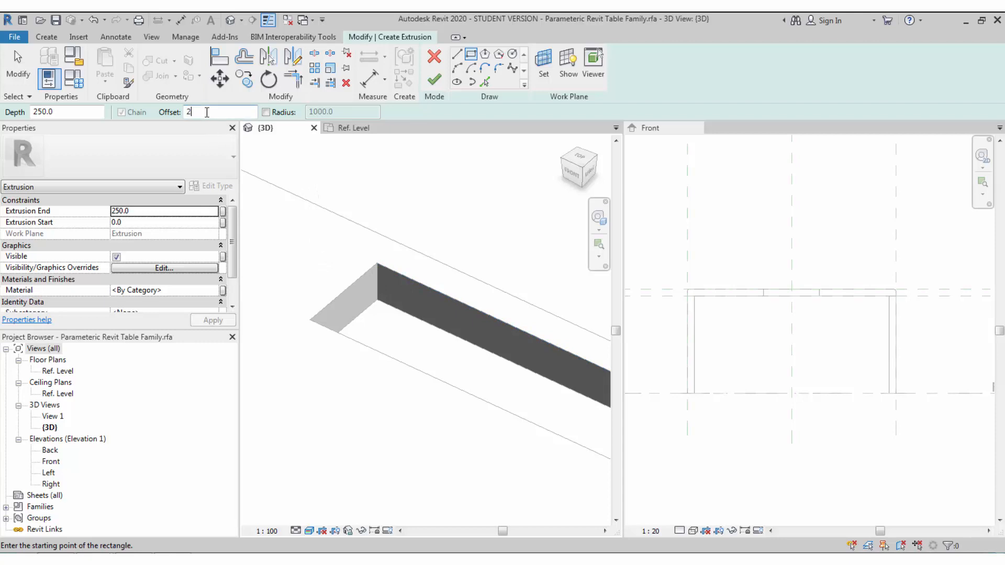
click(376, 261)
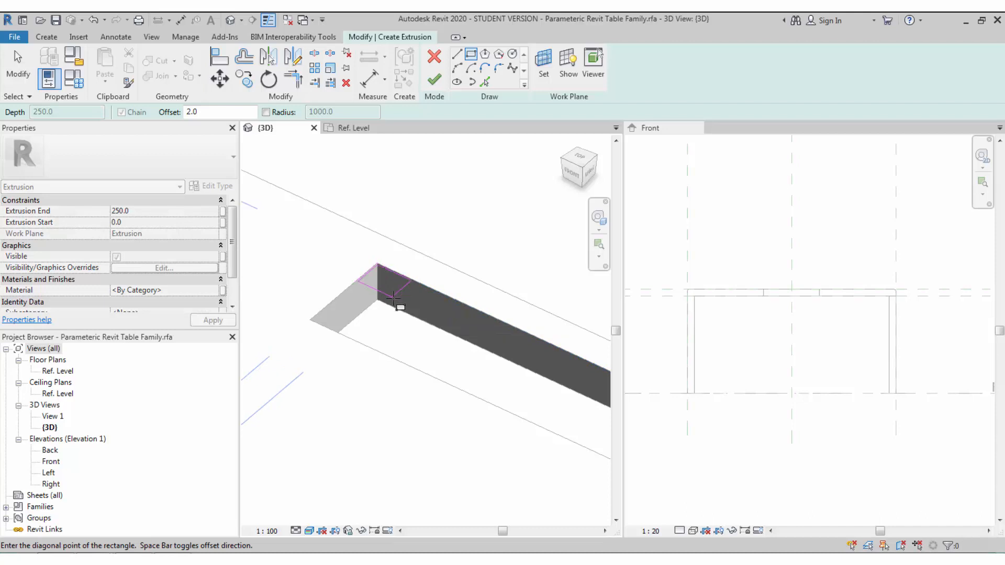
scroll(393, 299, up, 5)
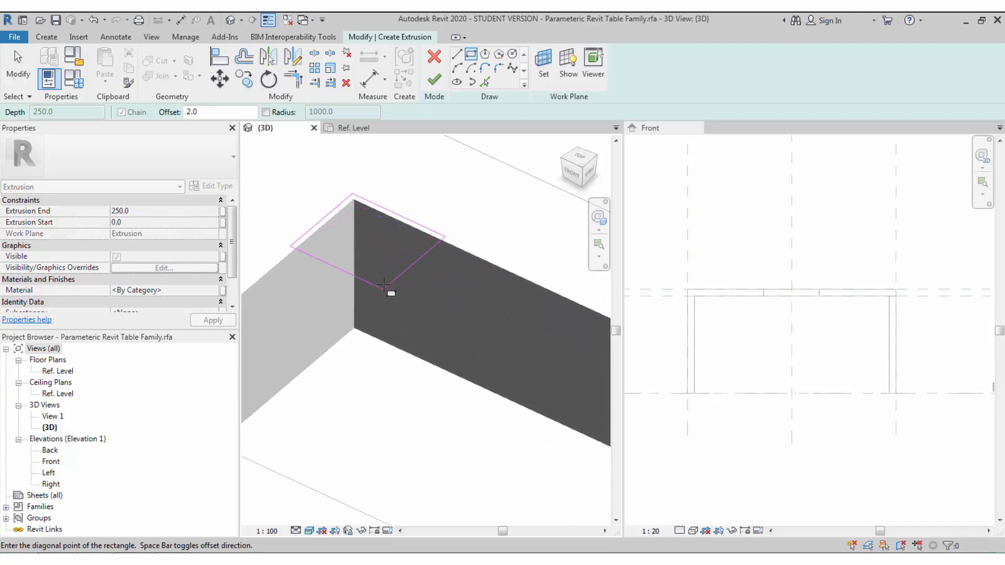
scroll(384, 285, down, 6)
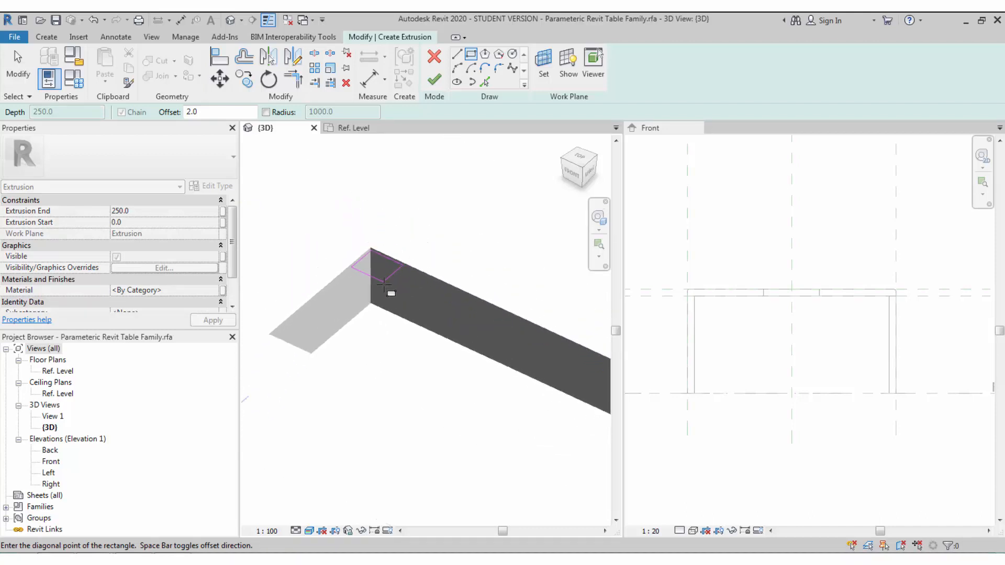
middle_drag(488, 383, 481, 305)
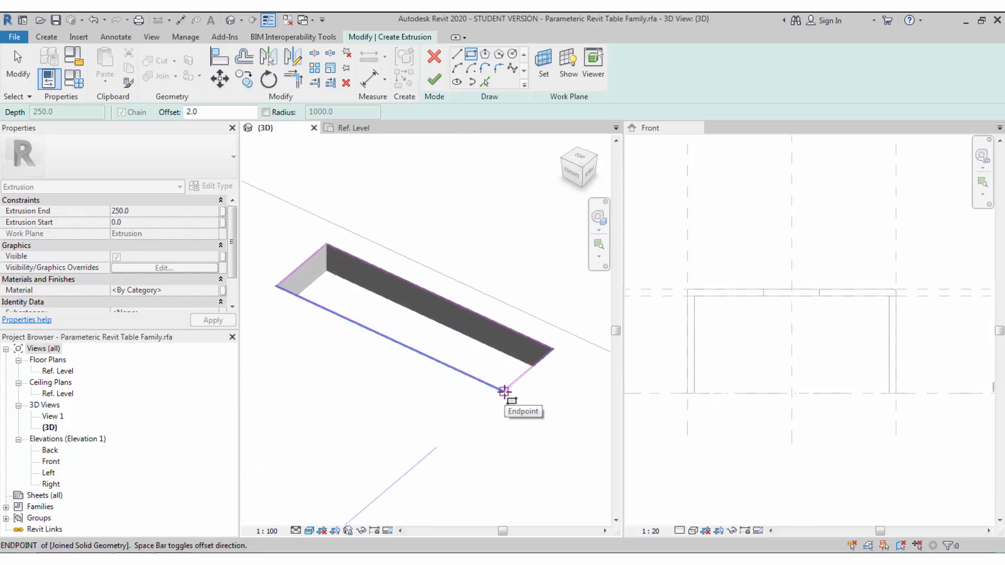
click(504, 392)
scroll(503, 398, up, 6)
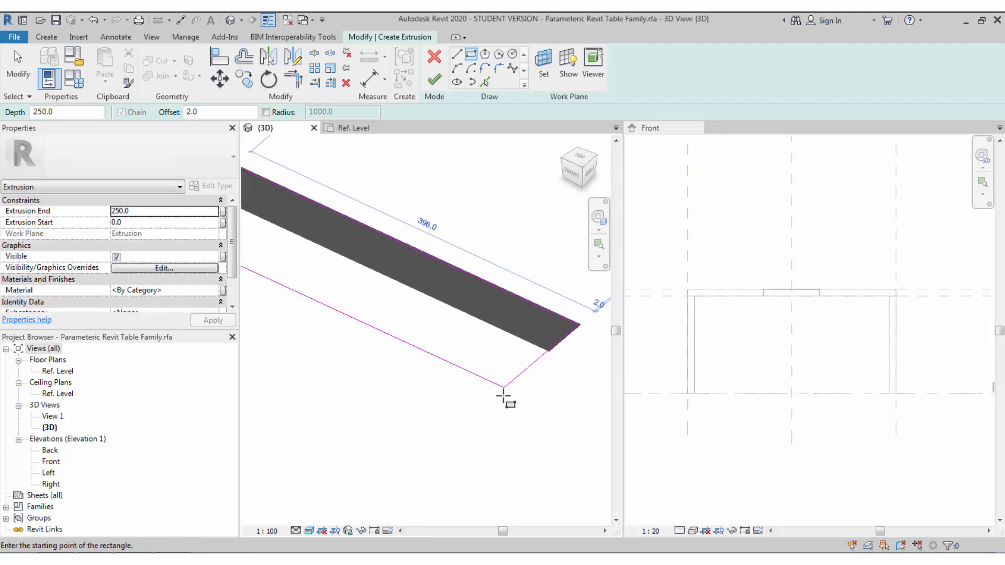
scroll(506, 390, down, 5)
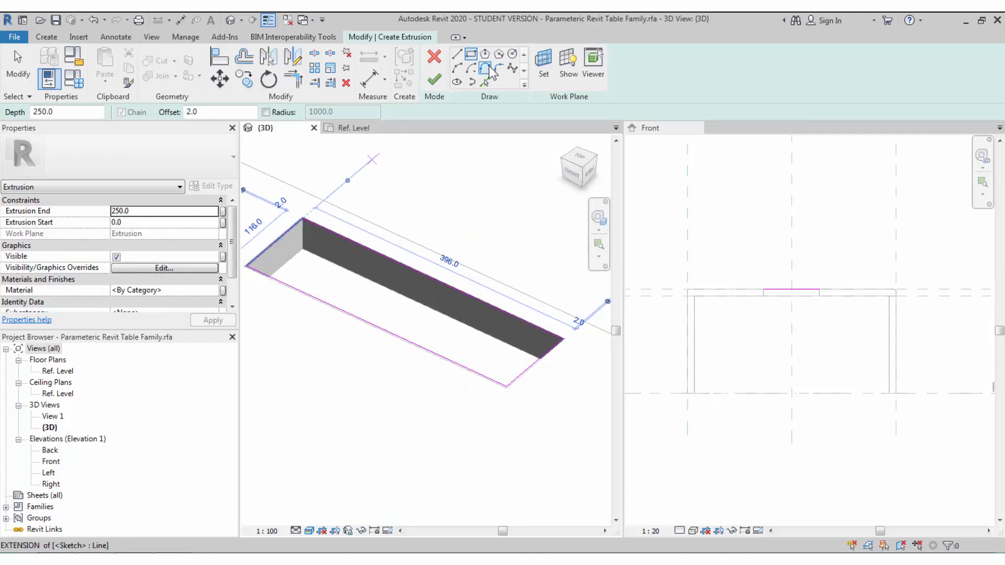
- Draw a circle on the long edge's midpoint and split the edge where the circle crosses it
click(512, 54)
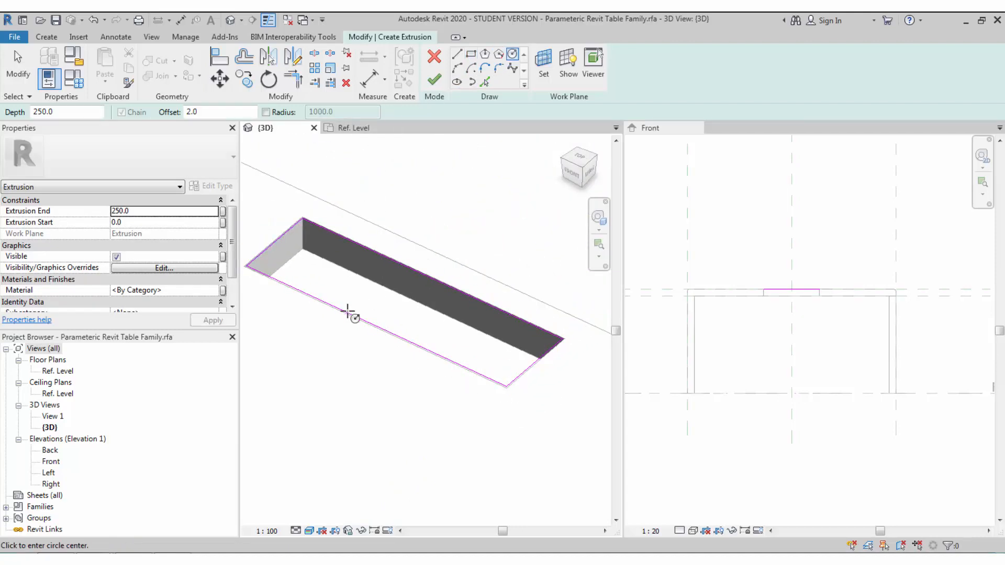
click(375, 326)
scroll(386, 330, up, 3)
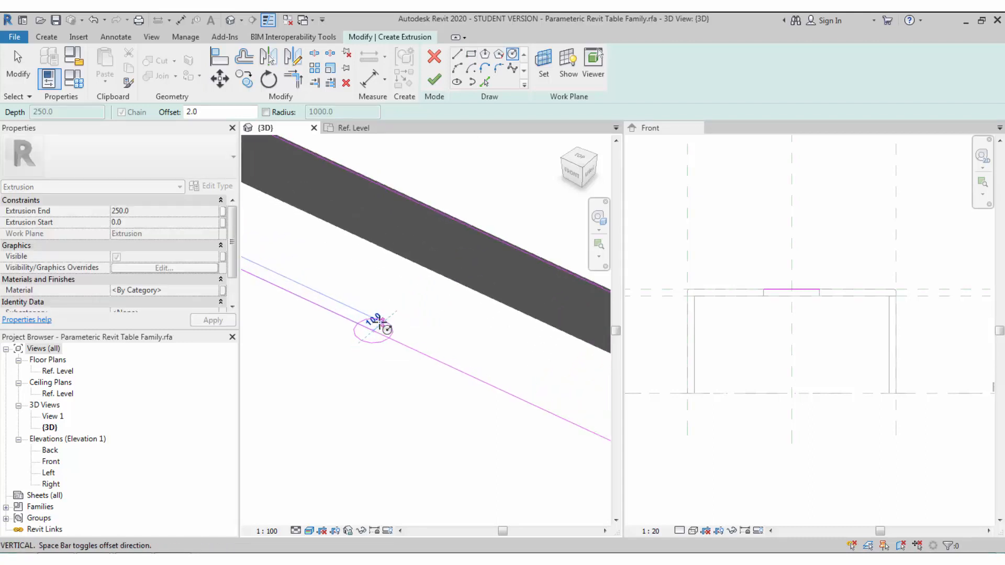
scroll(387, 330, down, 2)
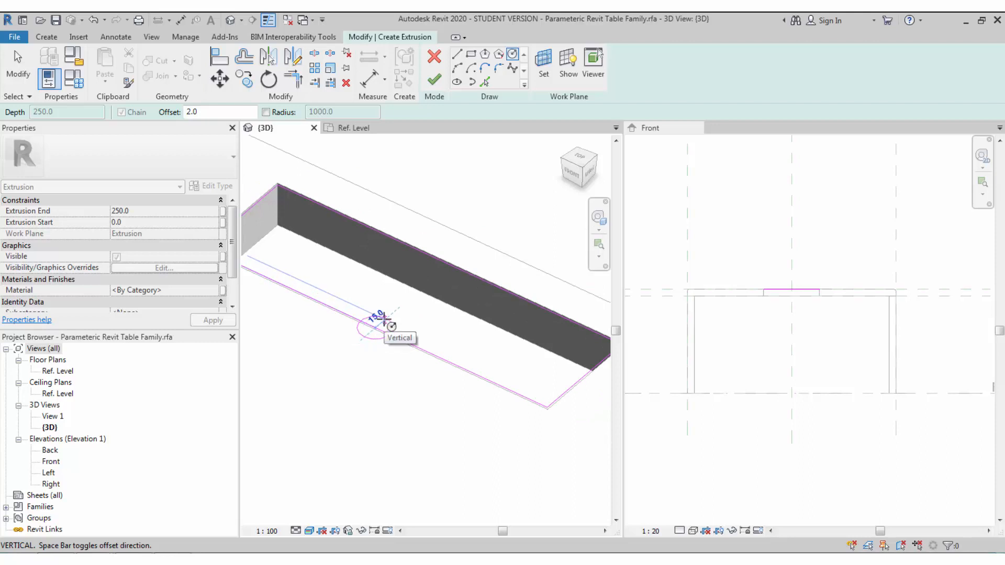
scroll(385, 328, up, 2)
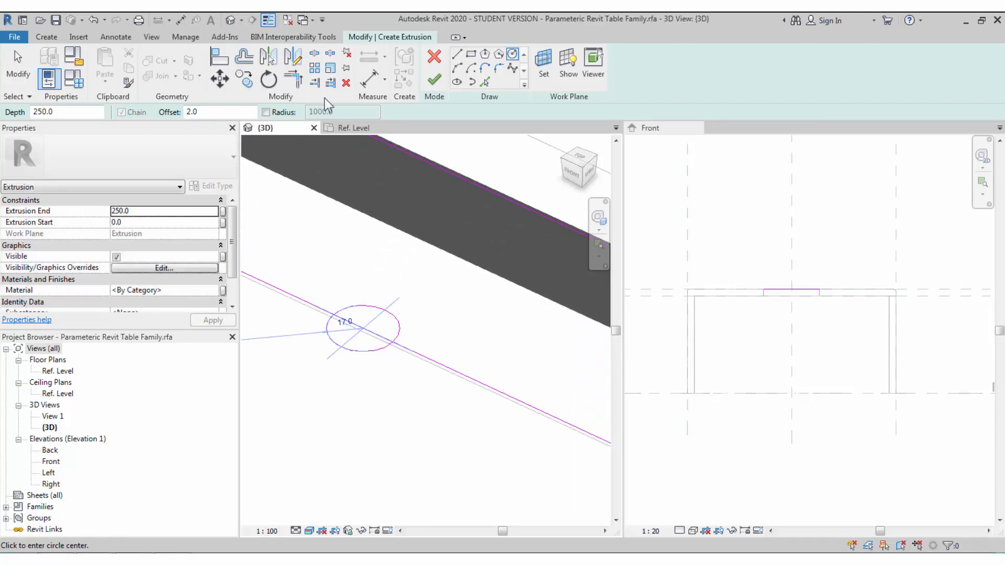
click(315, 53)
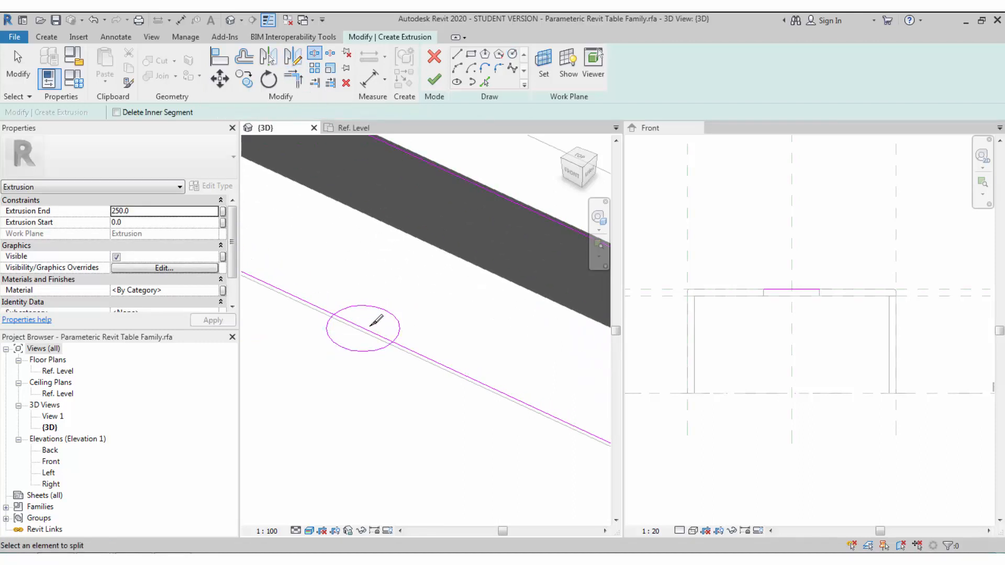
click(368, 330)
click(384, 309)
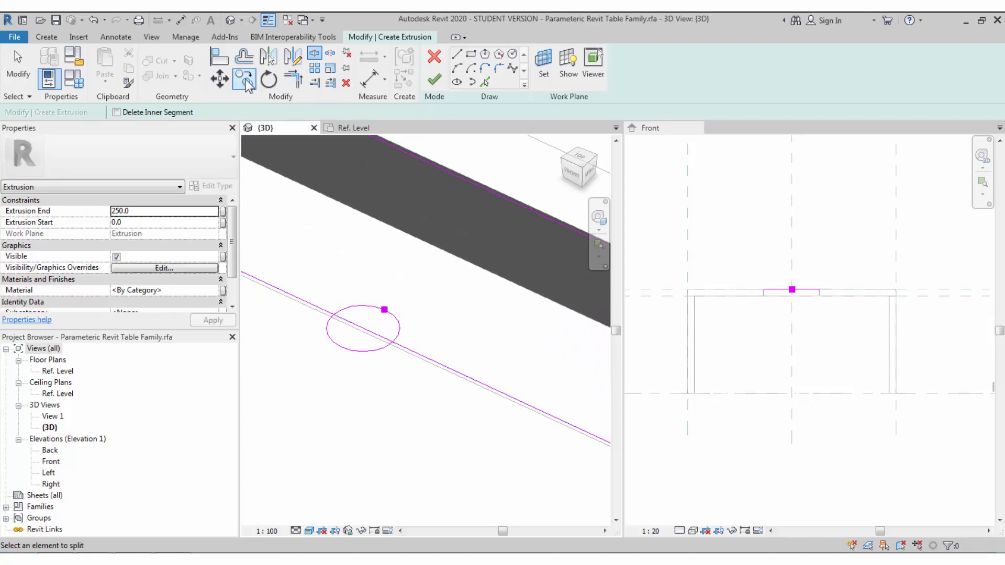
- Trim the arc and both line segments to corners, forming a half-round notch
click(286, 83)
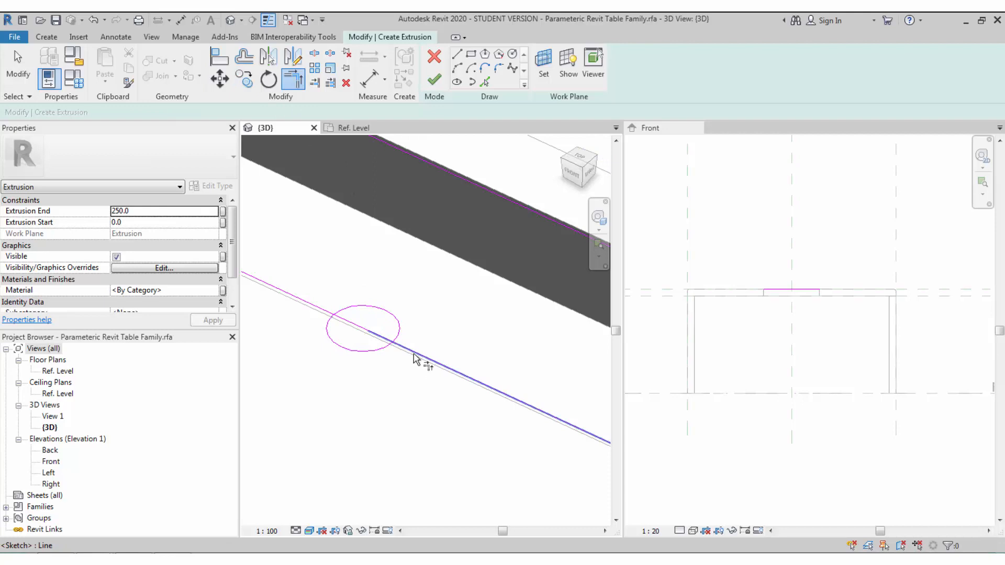
click(414, 358)
click(401, 336)
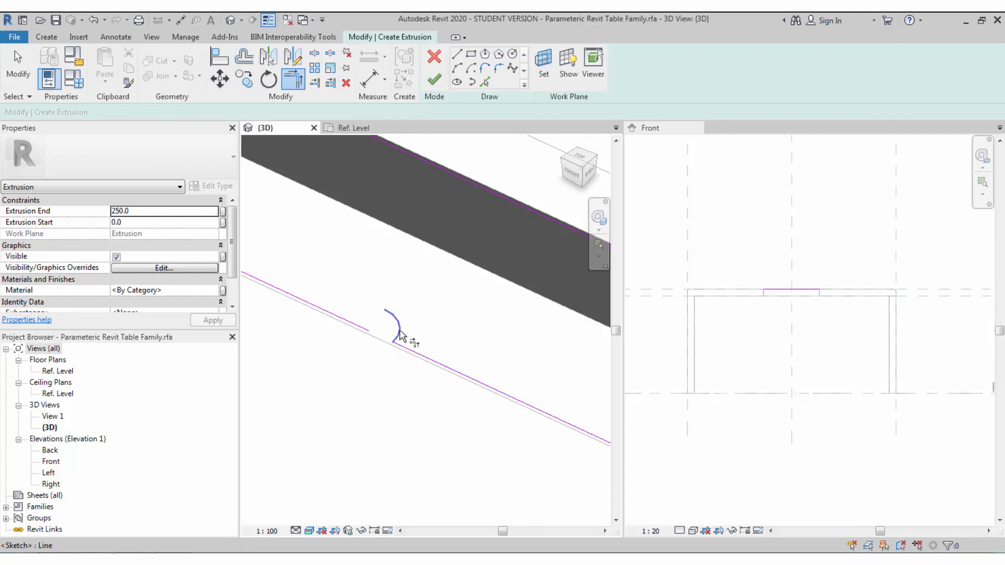
click(324, 311)
click(388, 315)
scroll(413, 240, down, 4)
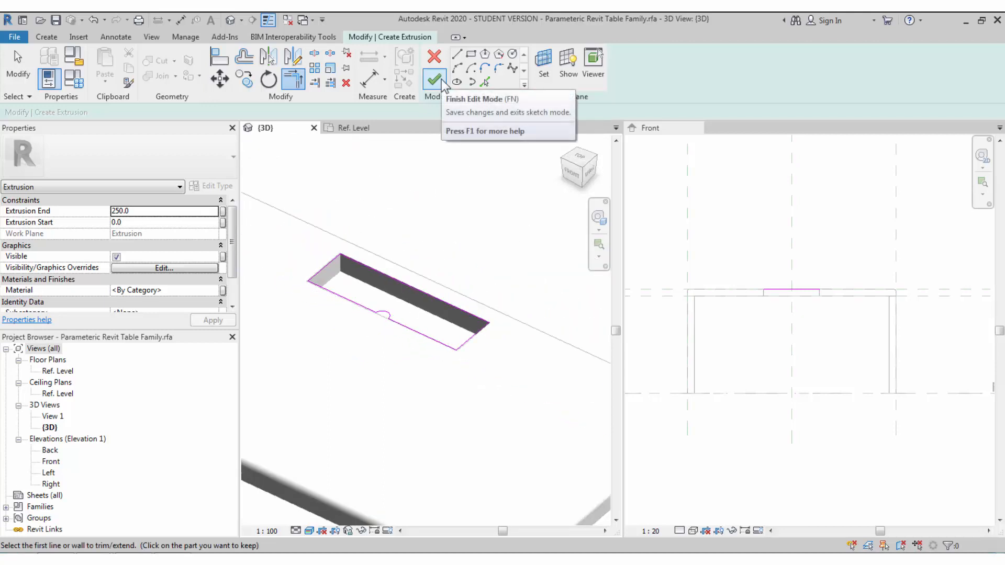
- Set Extrusion End to 50 and finish the extrusion
click(167, 213)
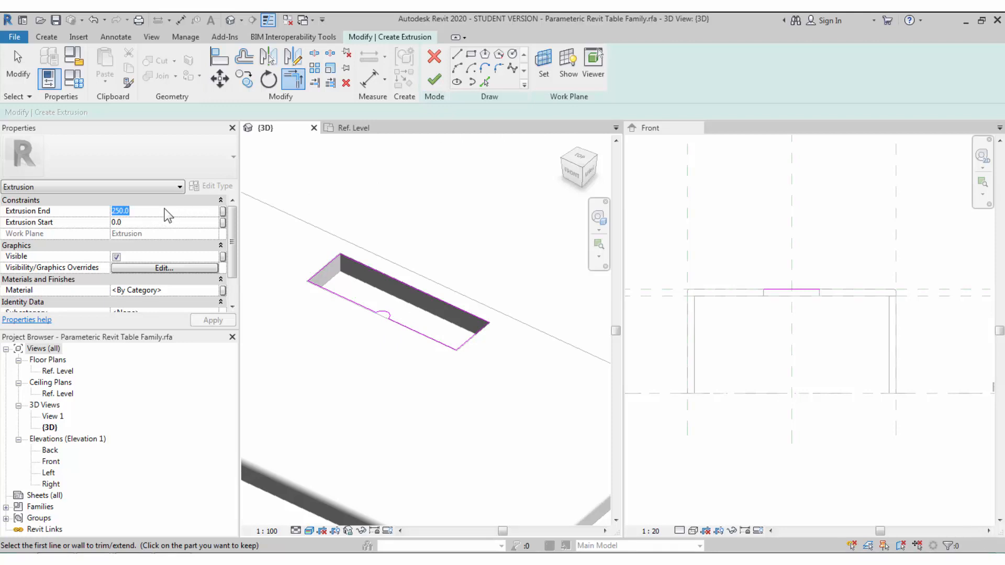
text(50)
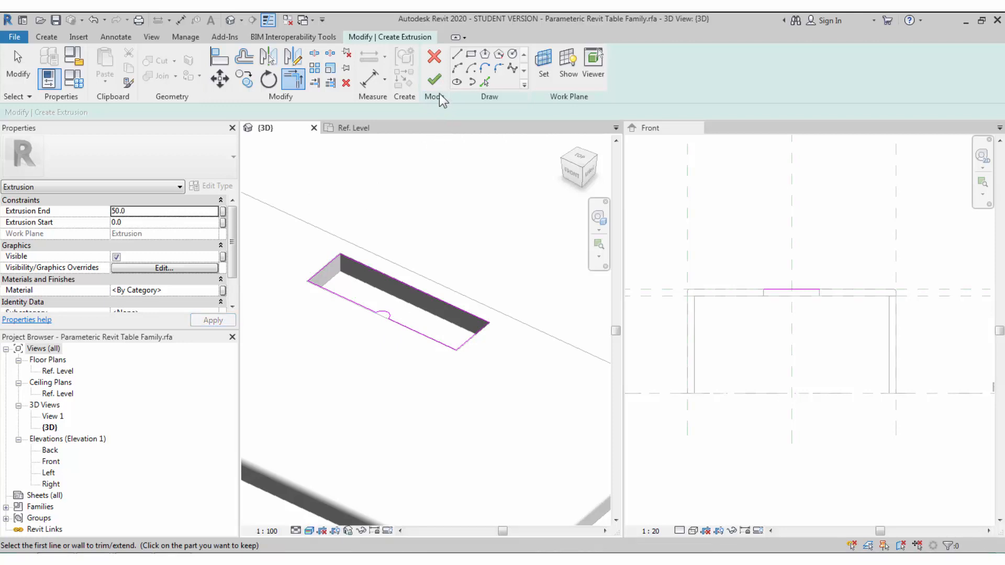
click(436, 85)
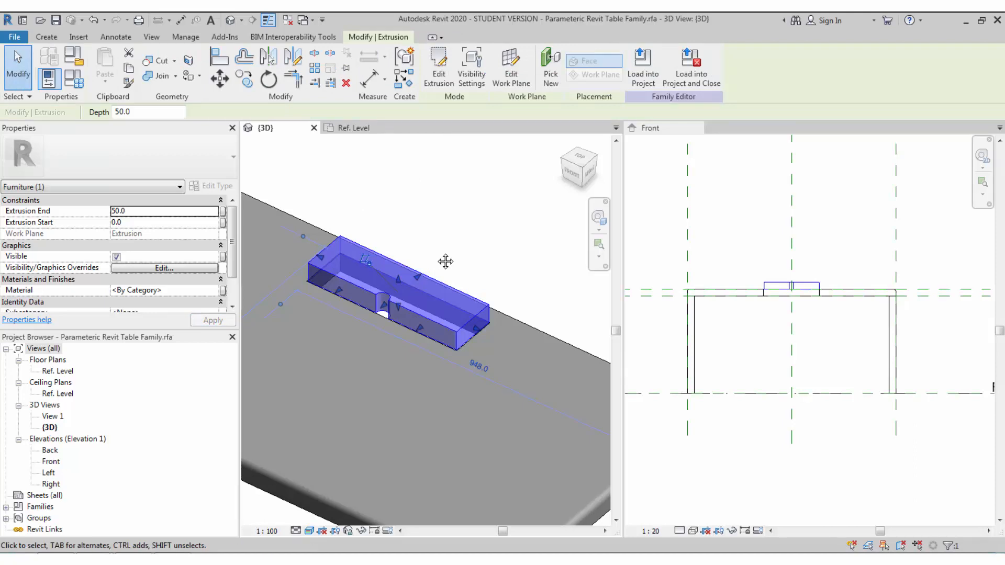
- Drag the extrusion's bottom and top edges so it fills the recess down to the table surface
scroll(802, 309, up, 5)
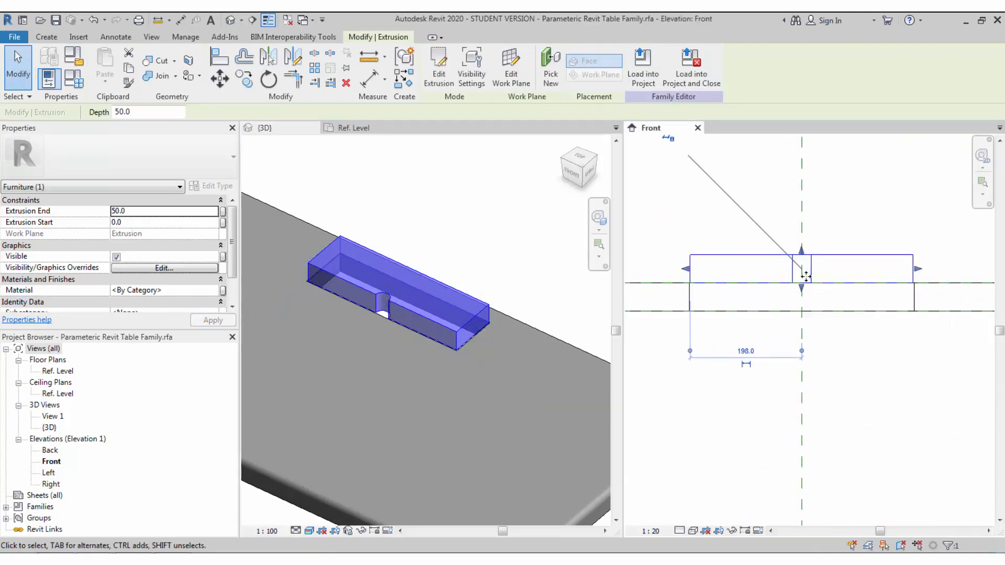
scroll(807, 301, up, 2)
drag(801, 286, 803, 303)
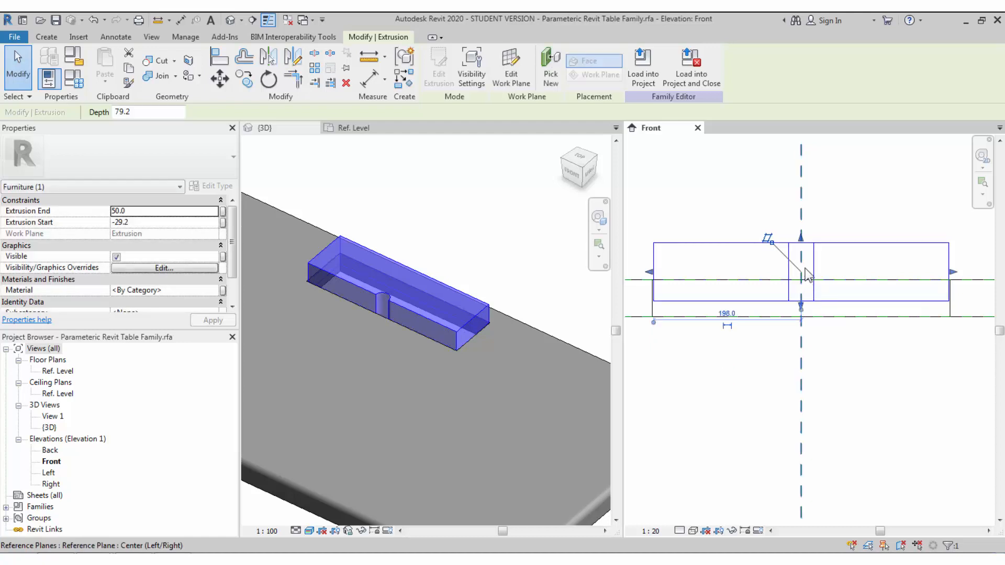
drag(801, 239, 802, 281)
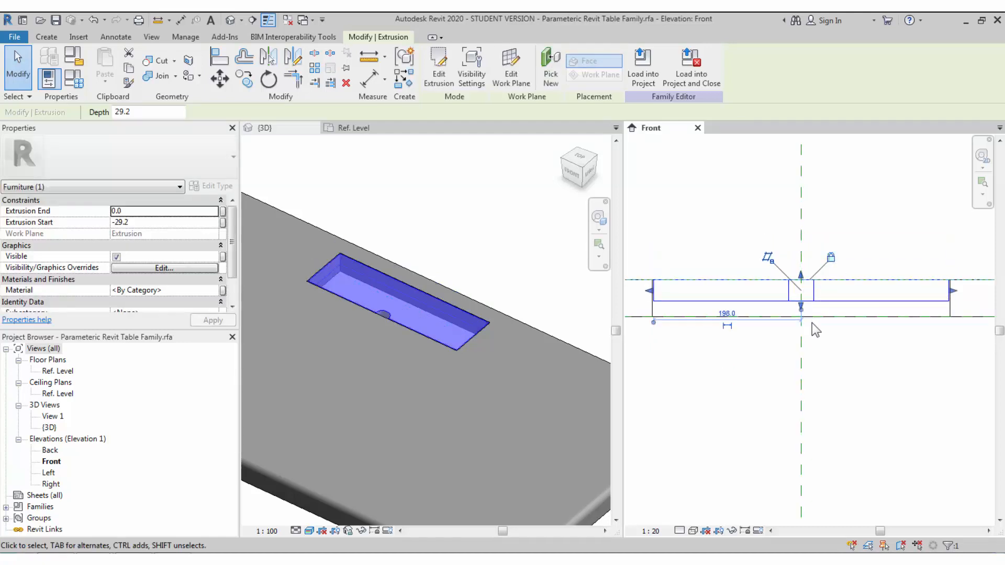
- Add aligned dimensions for the 29 recess and the slot depth
click(370, 79)
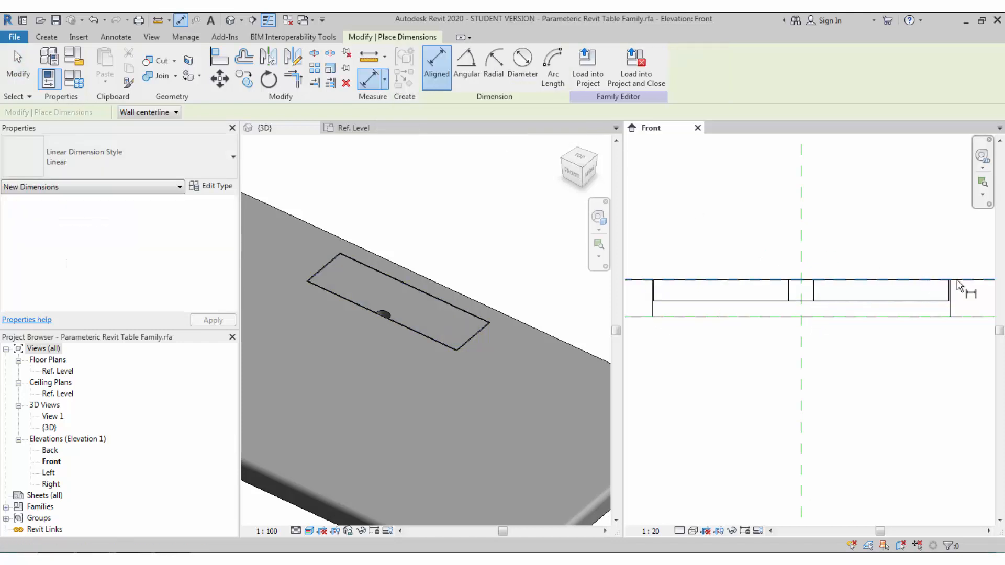
click(942, 280)
click(901, 302)
scroll(801, 312, down, 3)
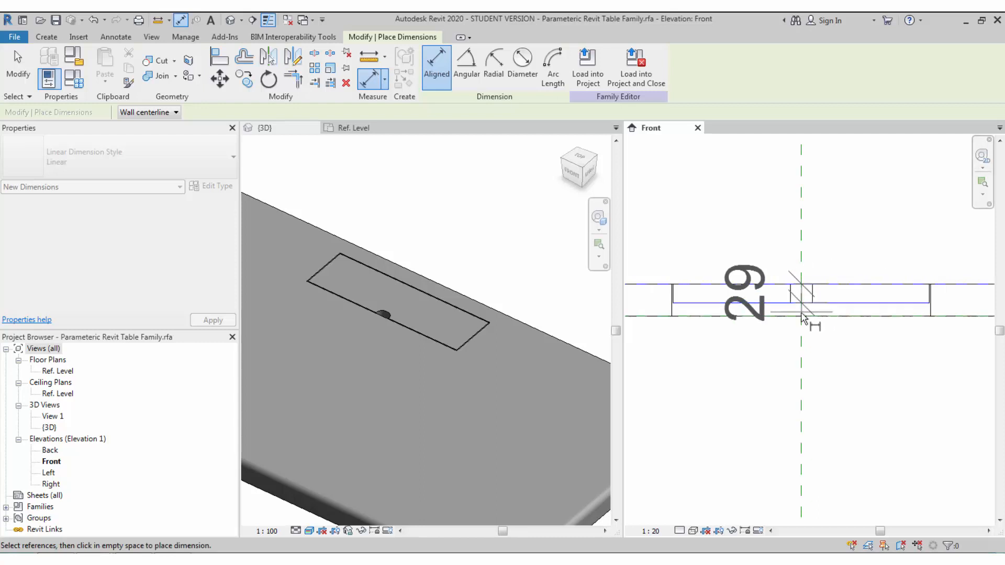
click(912, 366)
key(Escape)
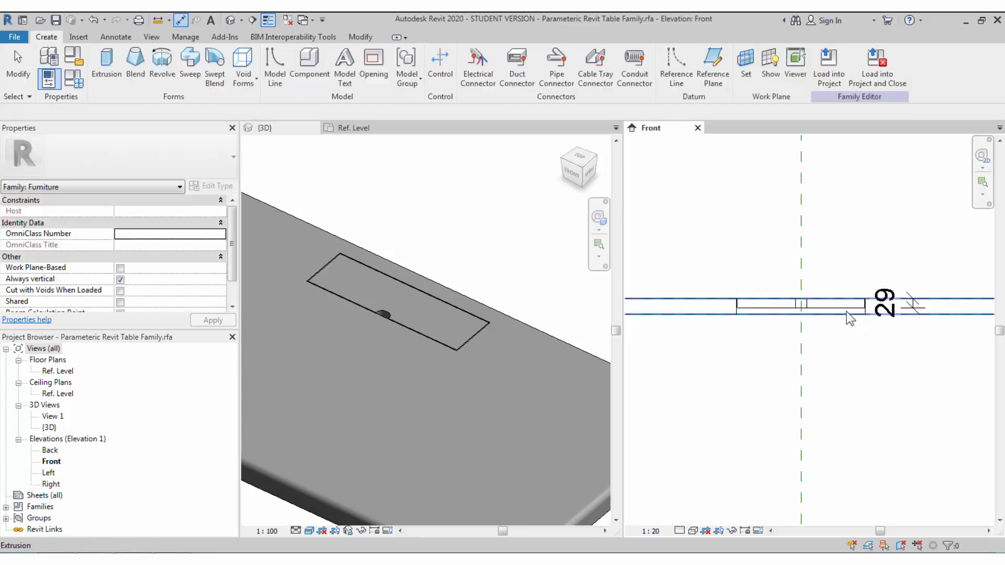
- Set the slot cutout's Extrusion Start to -30 so its depth dimension reads 30
click(844, 310)
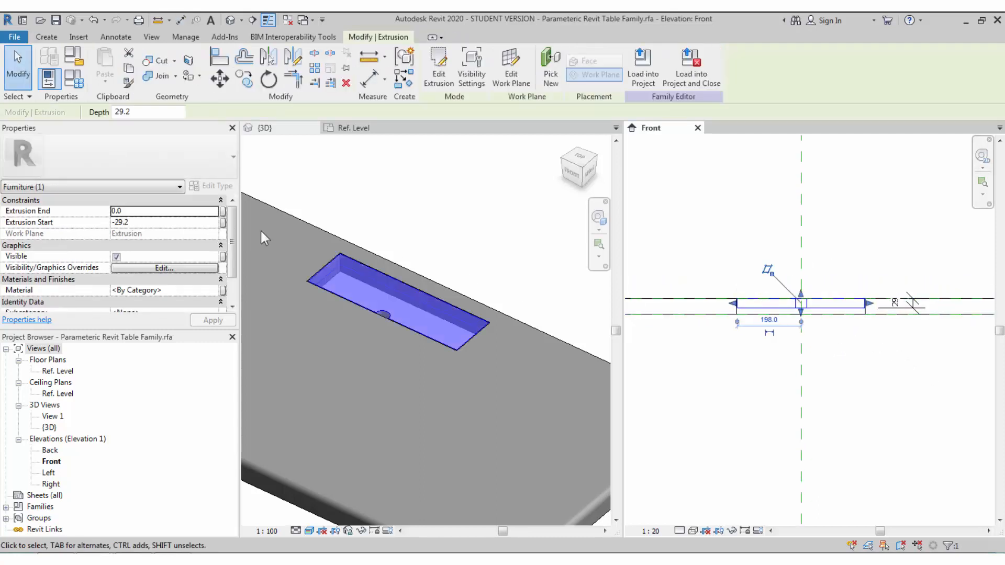
click(151, 222)
key(BackSpace)
key(BackSpace)
key(BackSpace)
key(BackSpace)
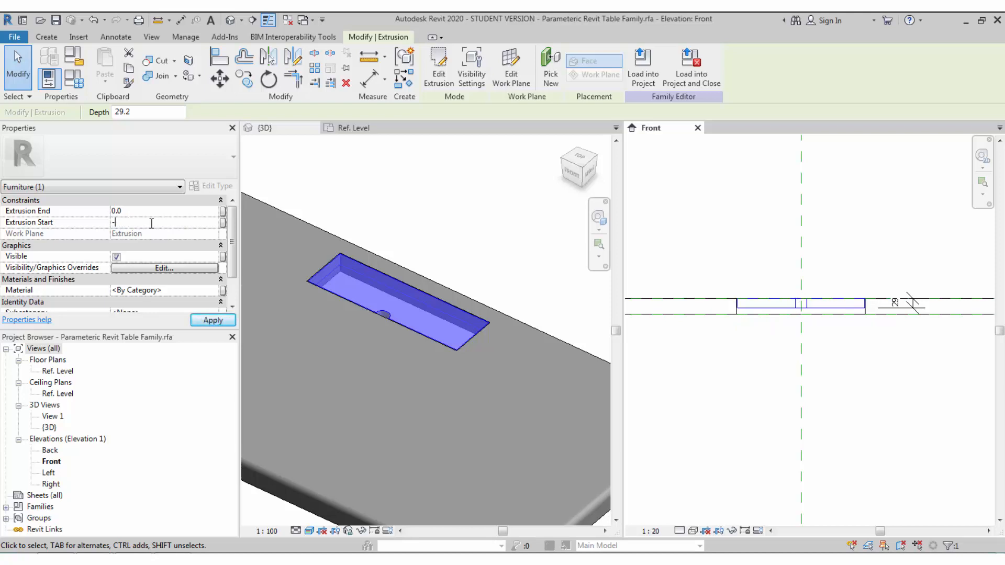
text(30)
key(Return)
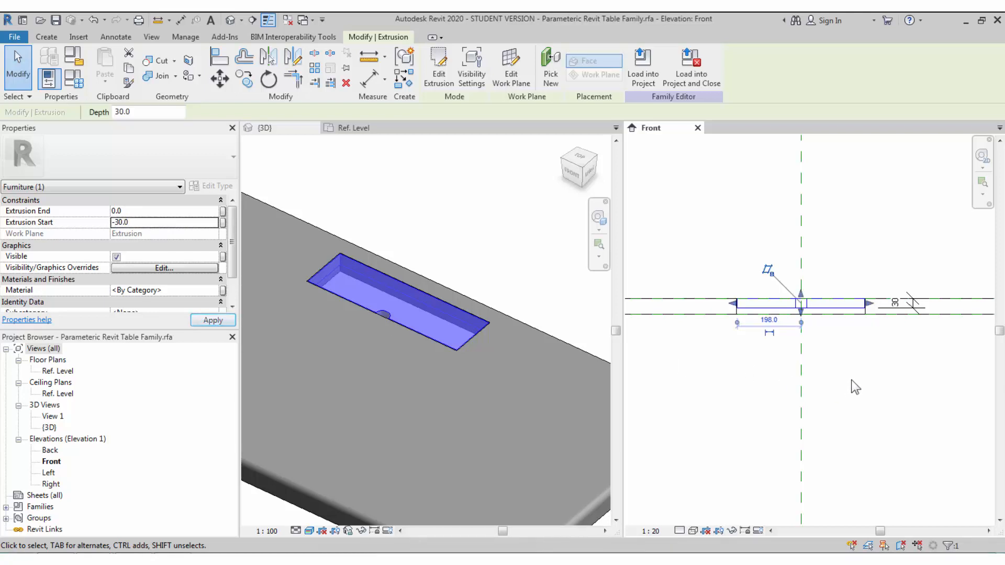
scroll(878, 331, up, 1)
click(914, 303)
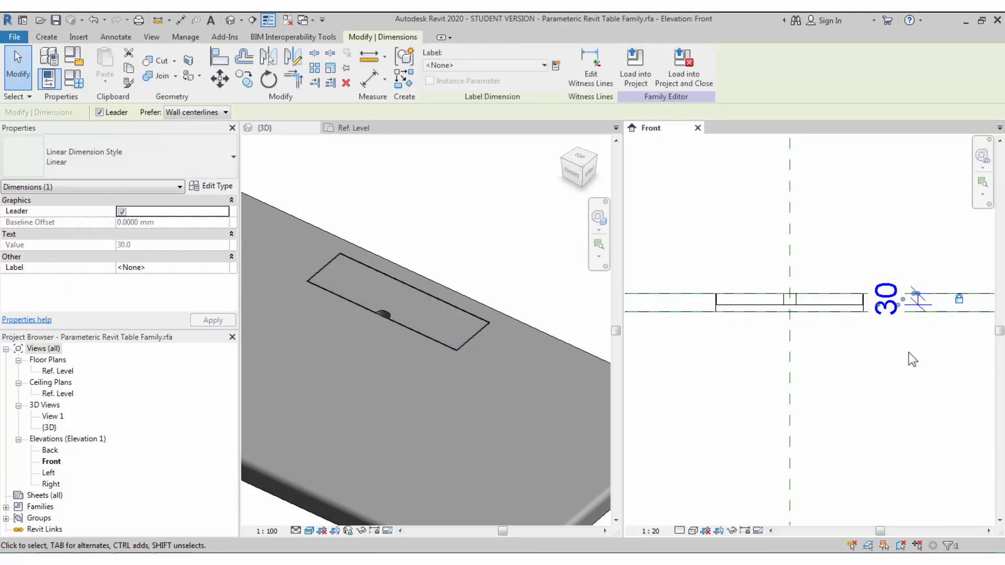
click(890, 353)
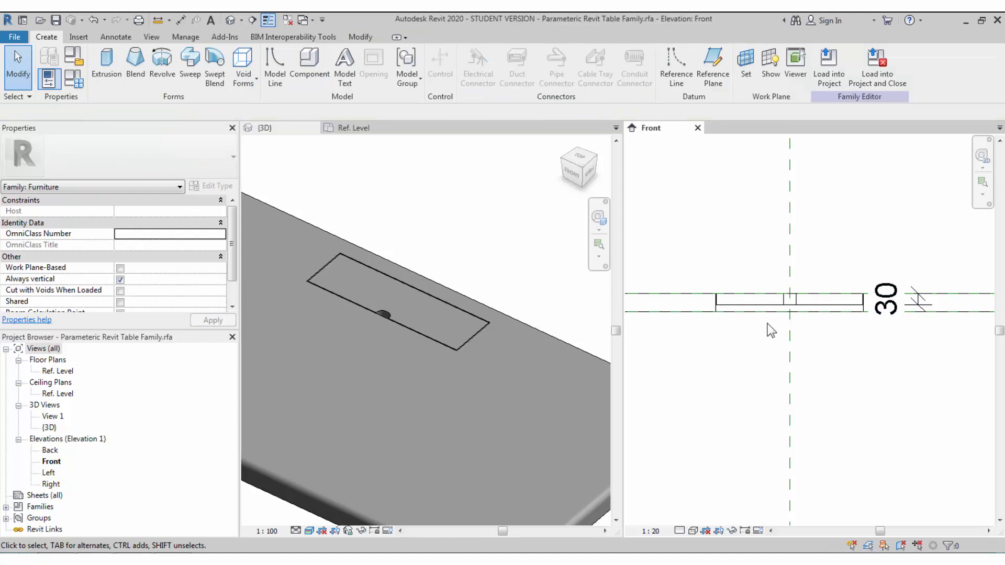
- Activate the 3D view and orbit it to show the whole table
click(510, 318)
scroll(442, 231, down, 5)
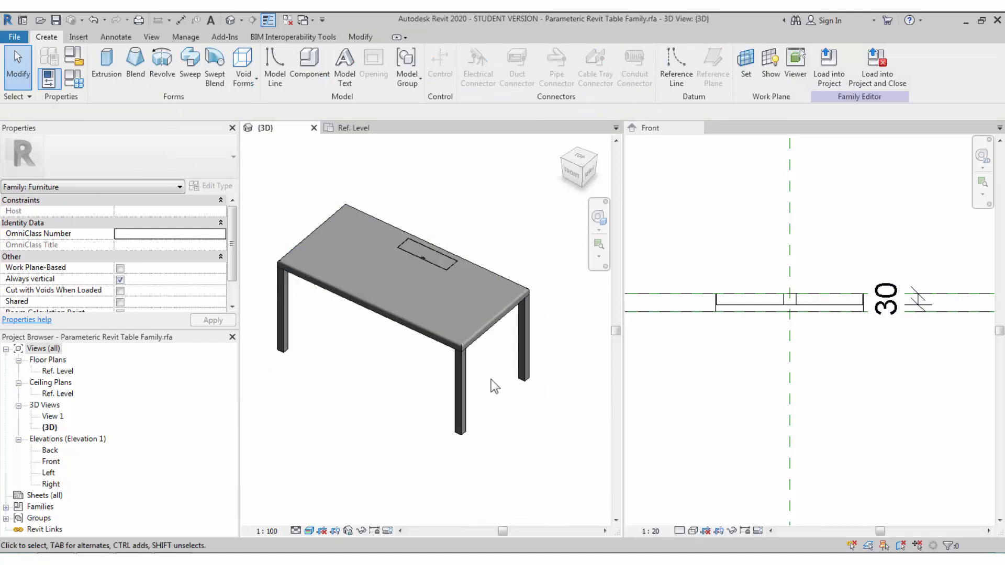
middle_drag(491, 379, 526, 426)
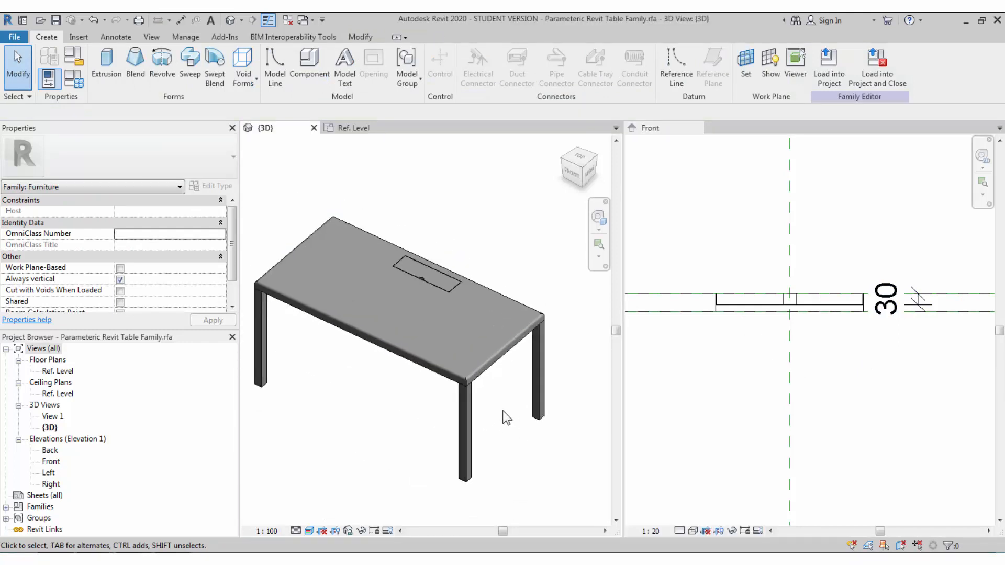
scroll(524, 438, up, 2)
mouse_move(536, 450)
shift+middle_down()
mouse_move(530, 428)
mouse_move(523, 433)
mouse_move(536, 433)
shift+middle_up()
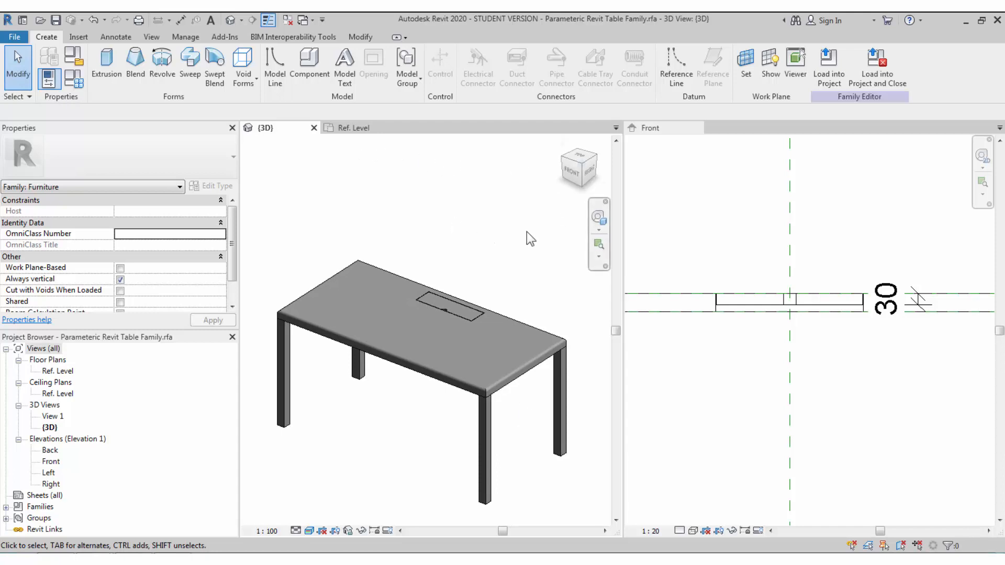
- Close the Front elevation and crossing-select every element of the table
click(697, 127)
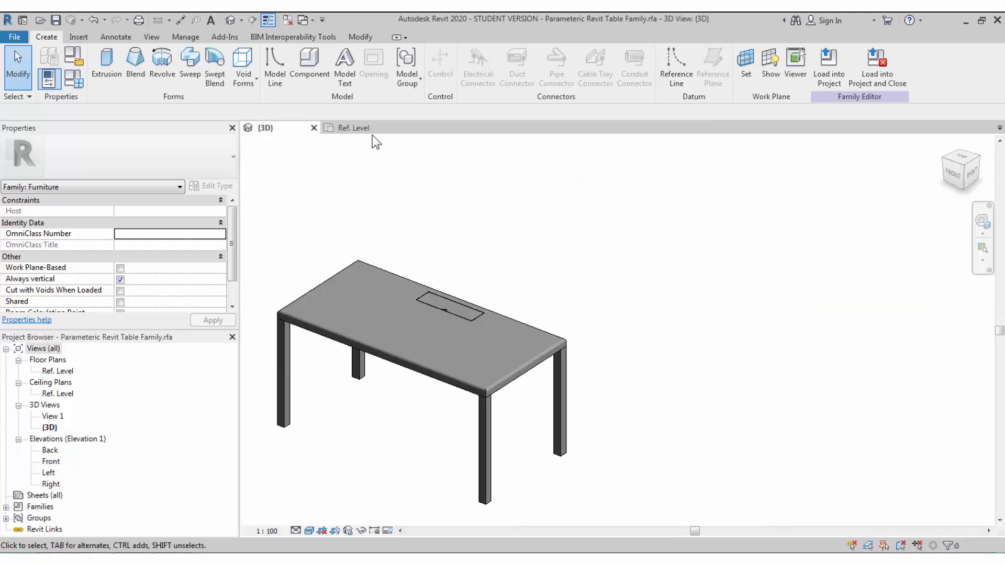
middle_drag(497, 213, 538, 243)
middle_click(539, 243)
middle_click(539, 243)
middle_drag(518, 379, 480, 396)
scroll(477, 366, down, 2)
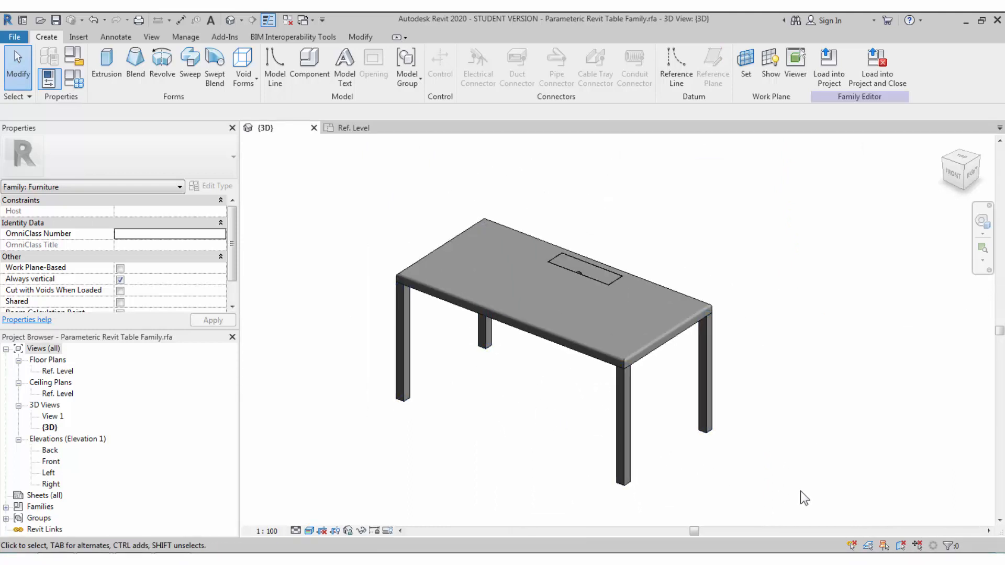
drag(800, 491, 356, 203)
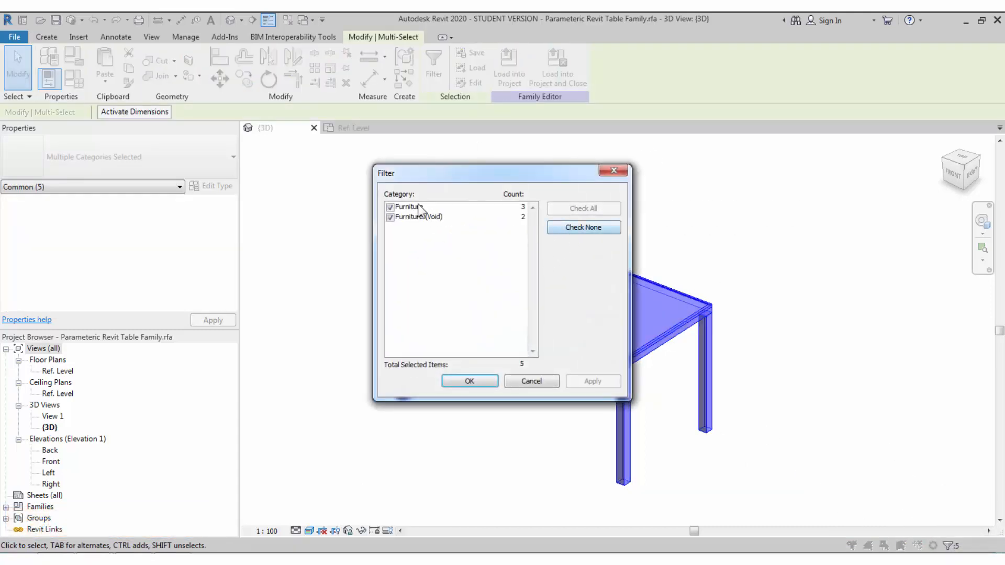
- Filter out Furniture (Void), then link the solid parts' Material to a new Table Material type parameter
click(390, 217)
click(476, 375)
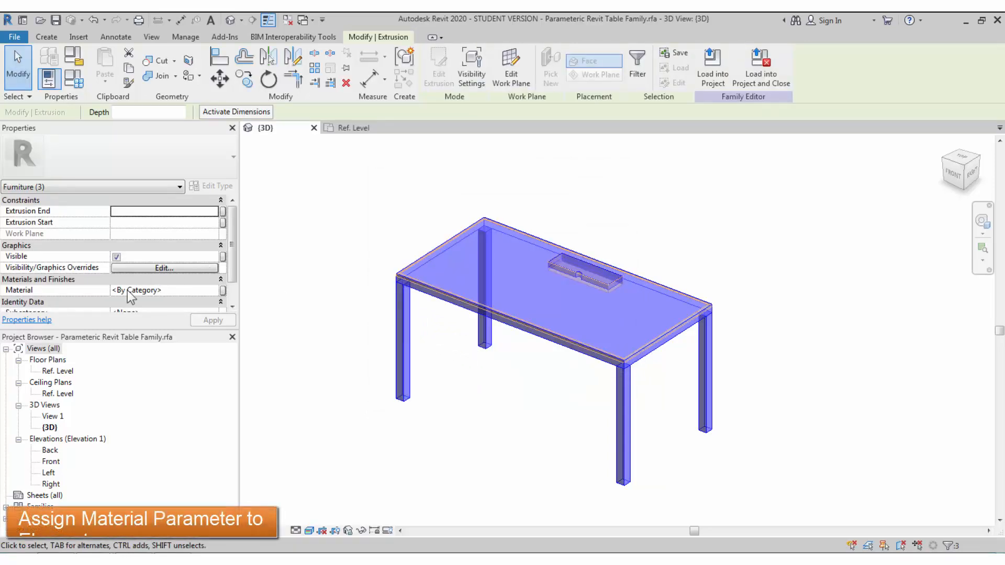
click(223, 291)
click(473, 346)
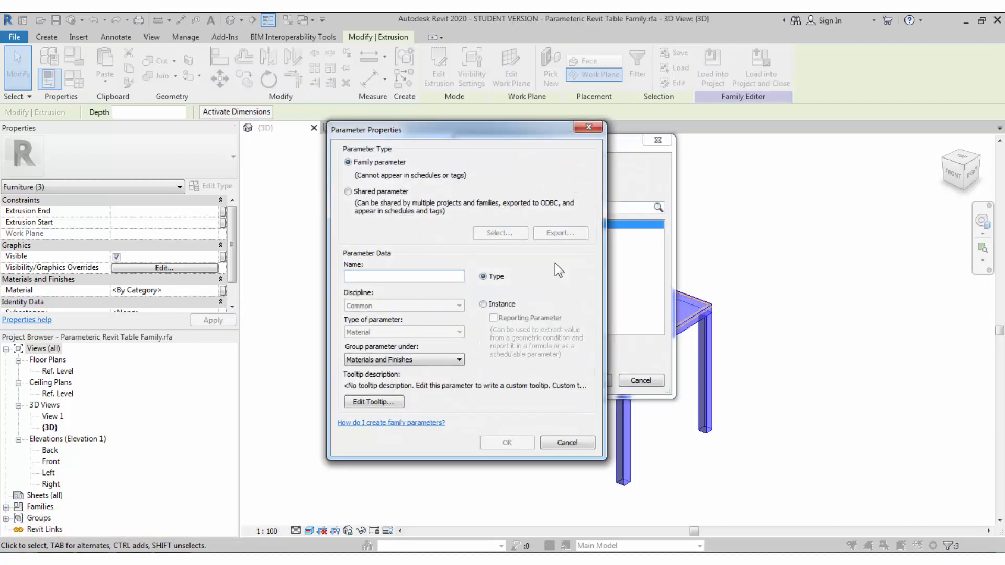
text(Table Material)
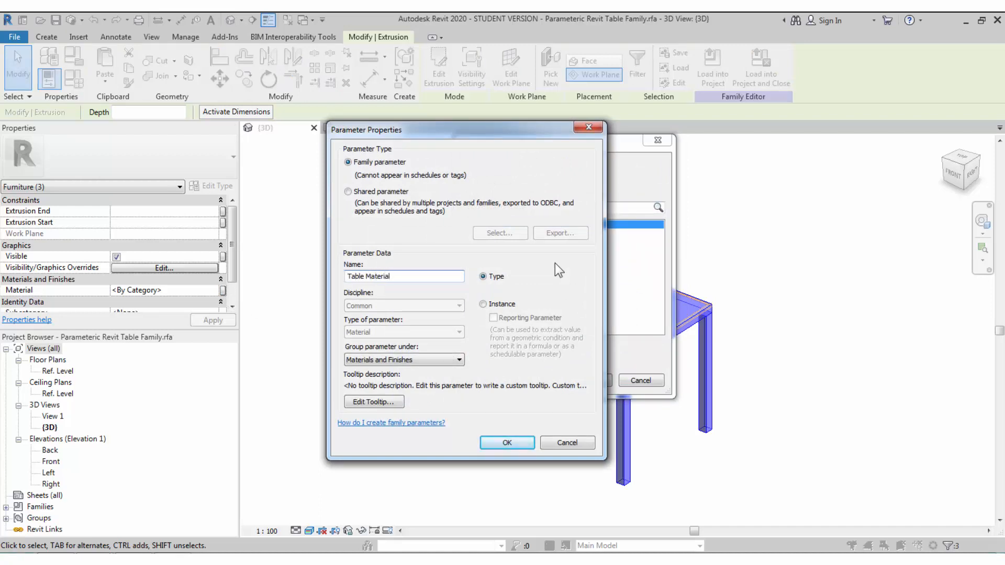
key(Return)
click(590, 380)
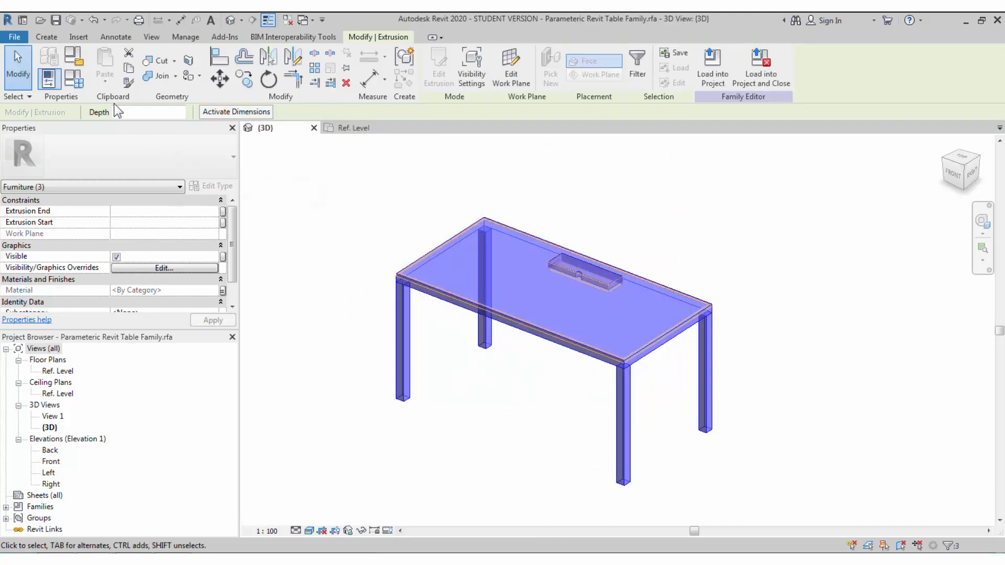
- From Table Material in Family Types, create a new material named Wood
click(78, 84)
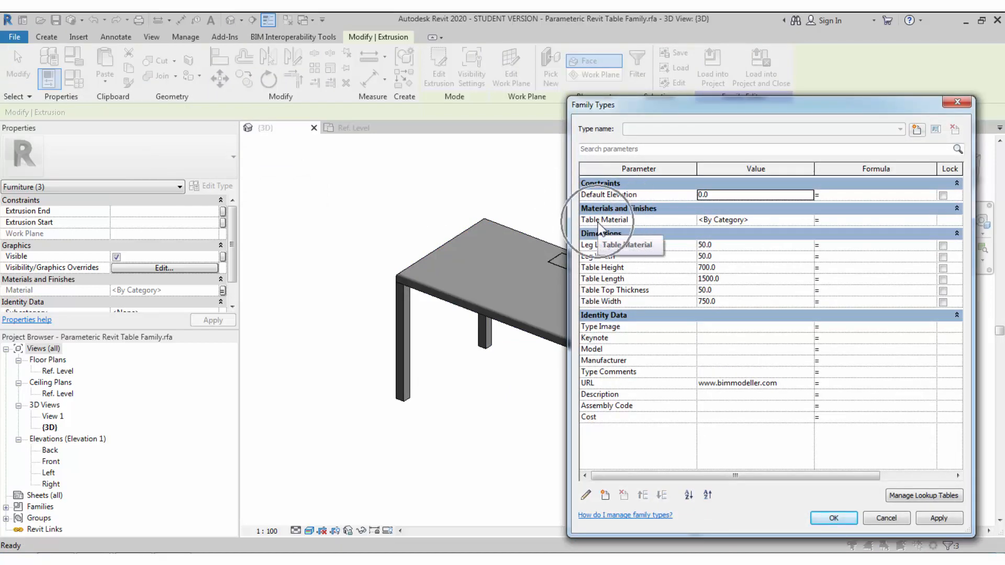
drag(613, 116, 447, 102)
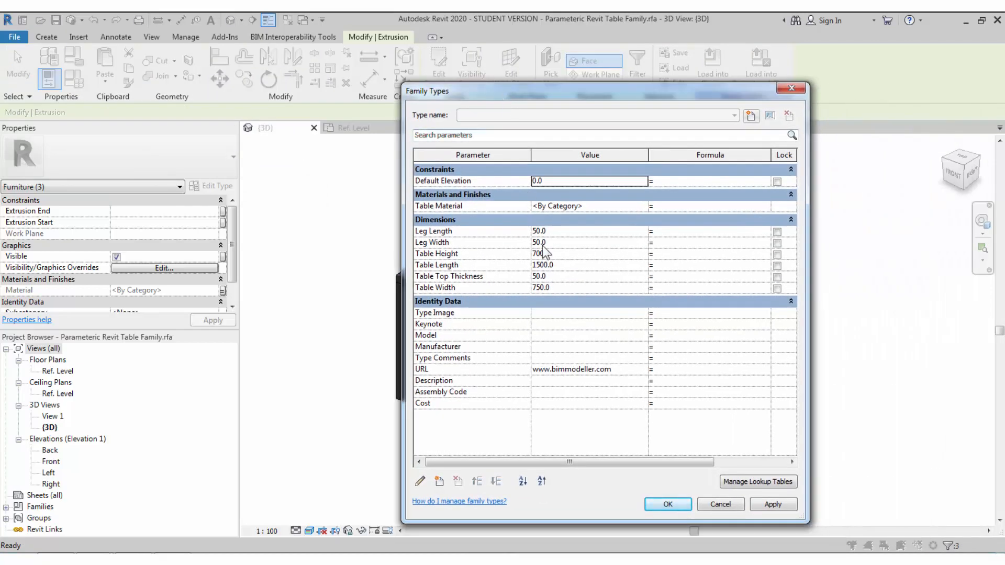
click(614, 206)
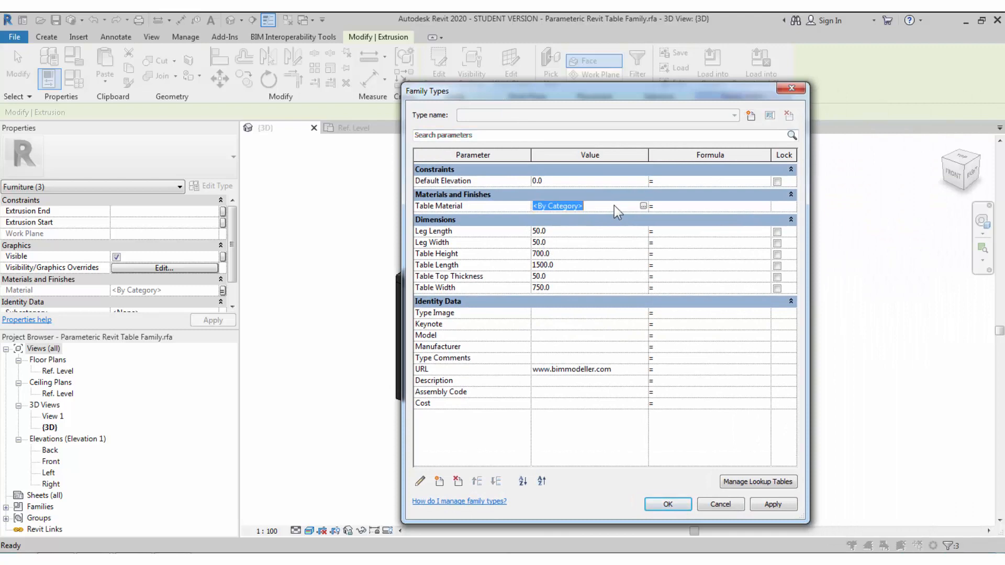
click(643, 205)
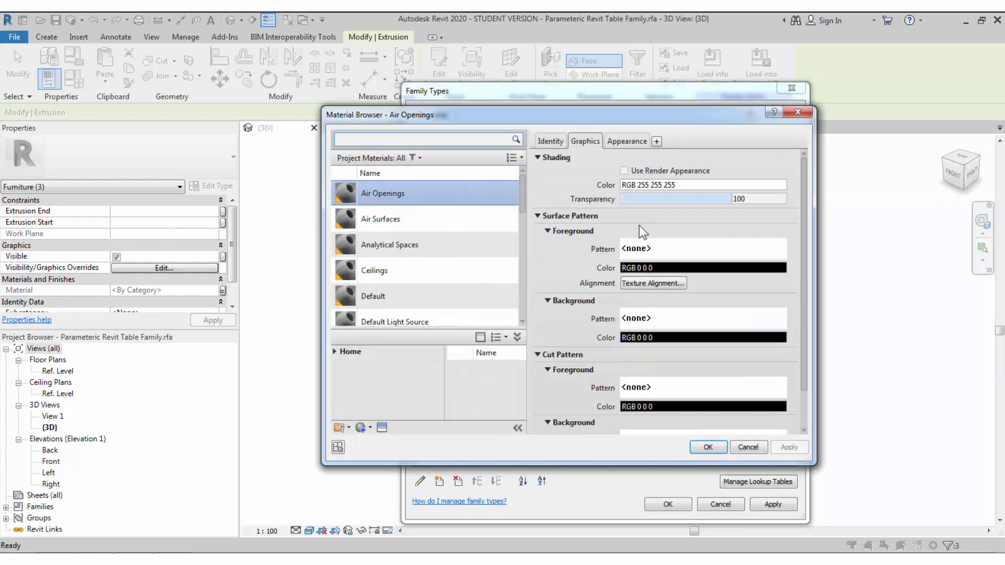
click(370, 429)
click(371, 440)
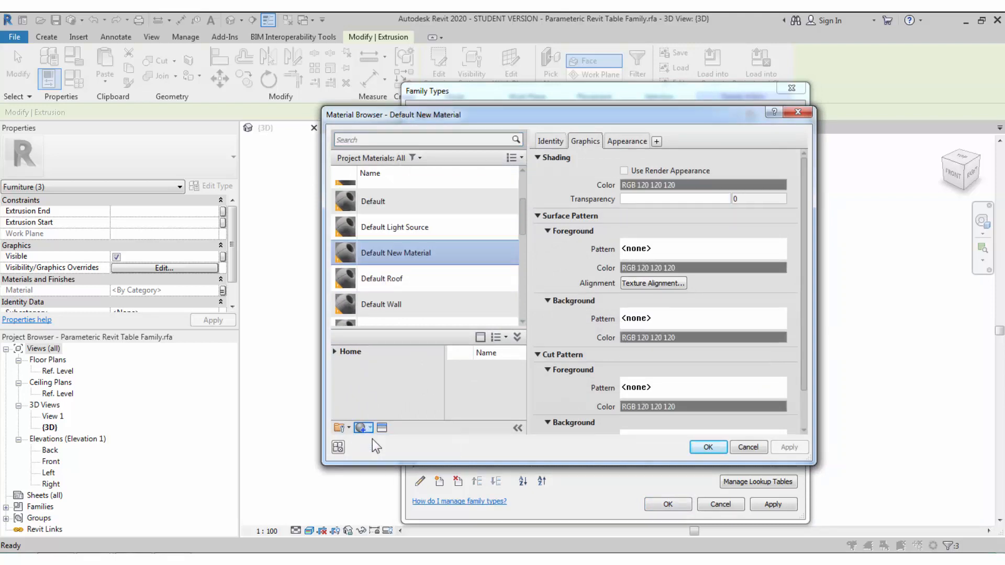
right_click(400, 239)
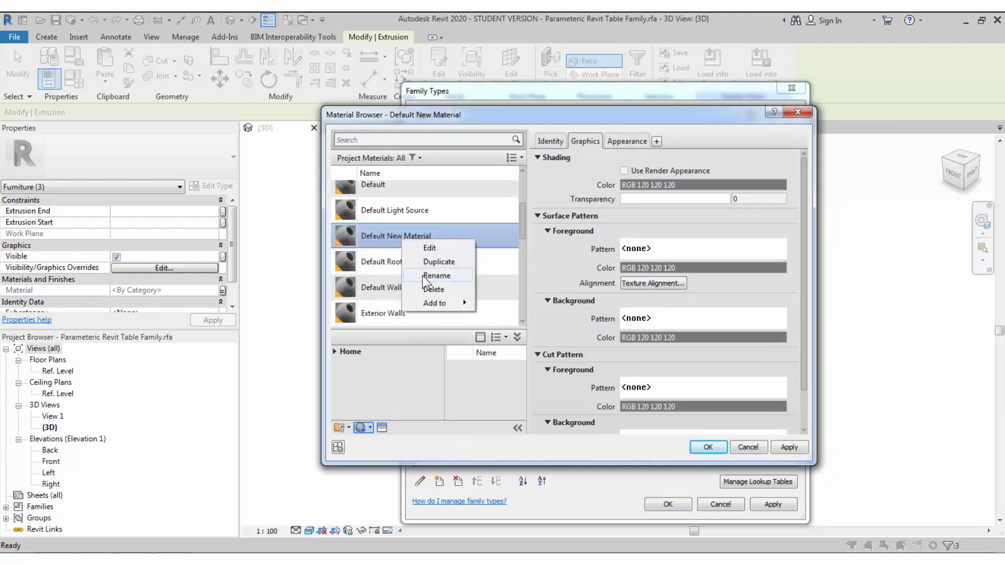
click(422, 275)
text(Wood)
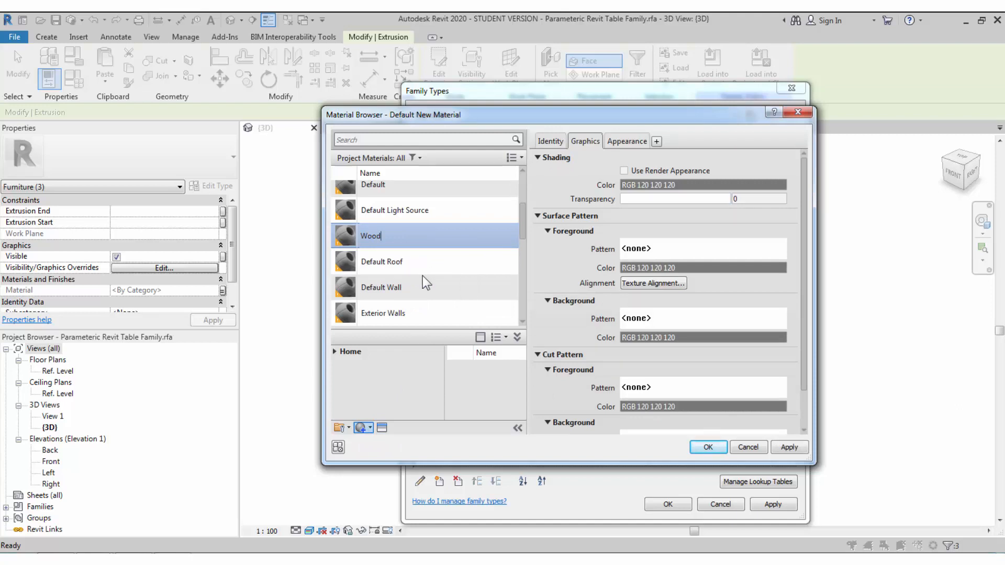
key(Return)
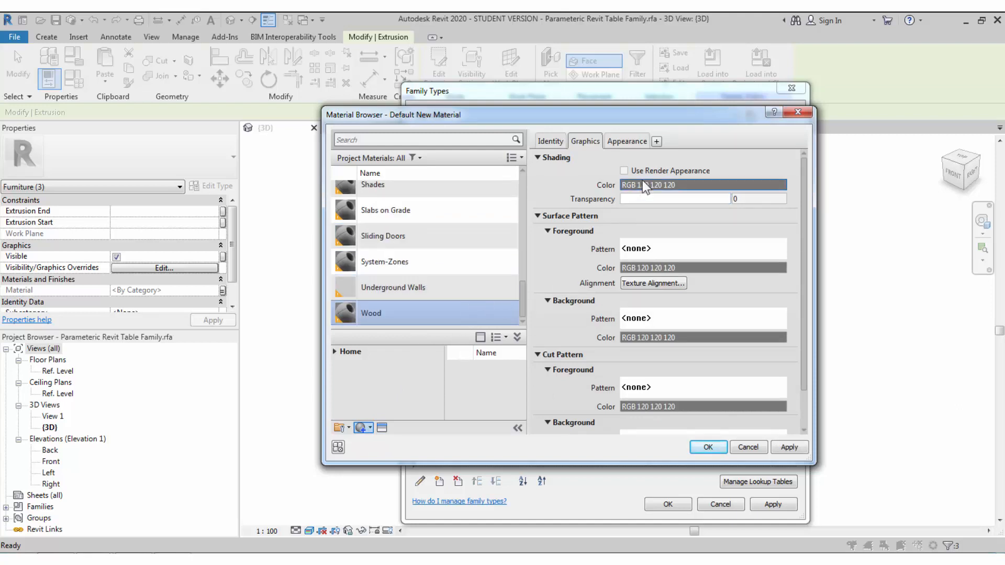
- Give Wood the Cherry appearance asset with render-appearance shading, then accept it
click(624, 171)
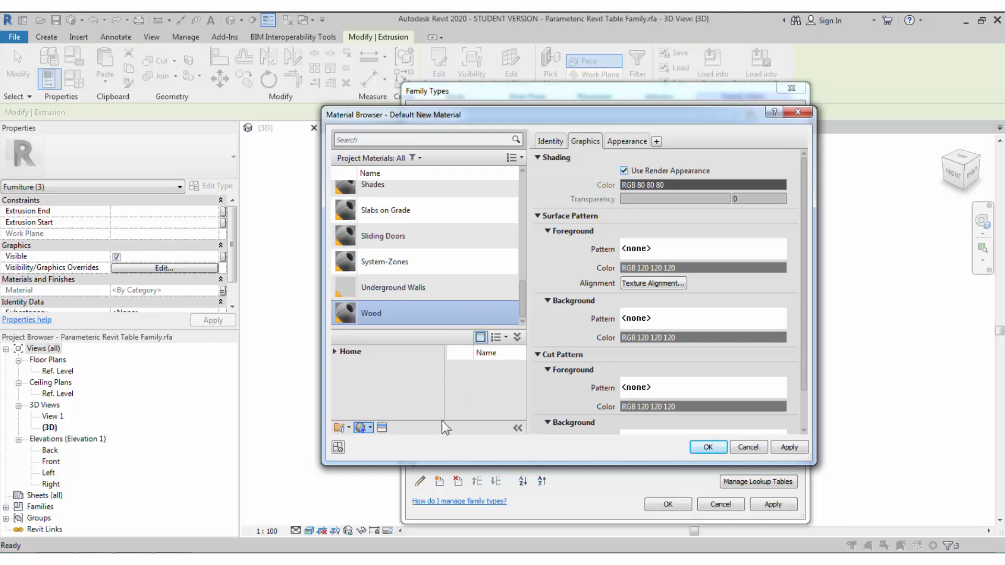
click(382, 427)
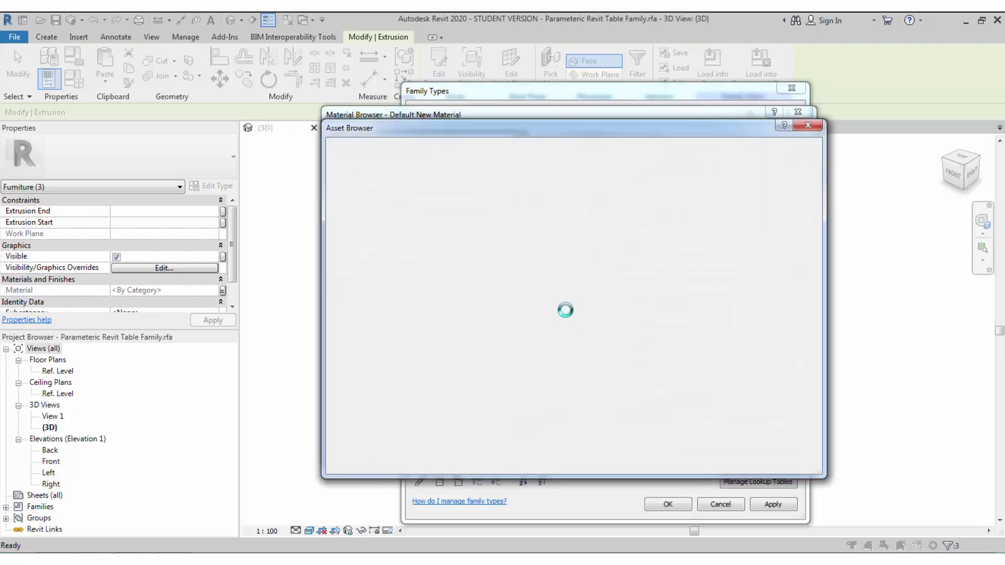
click(591, 148)
text(wood)
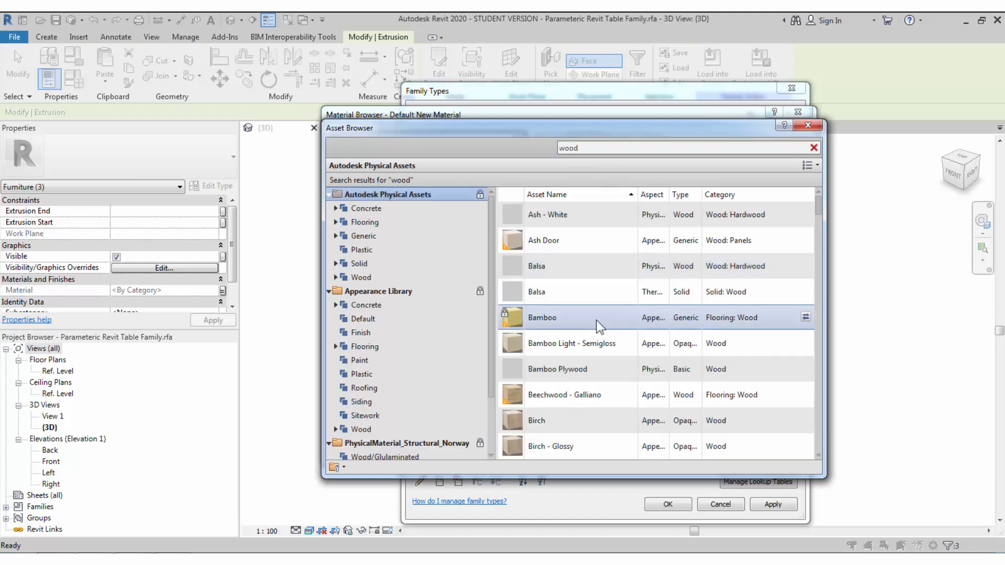
scroll(598, 330, down, 5)
scroll(584, 261, down, 5)
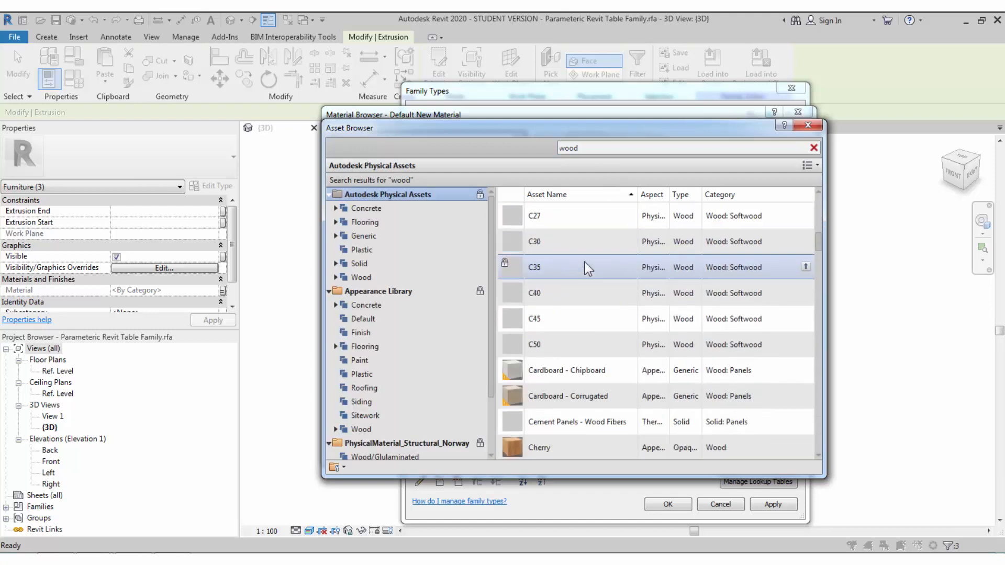
key(BackSpace)
key(BackSpace)
key(BackSpace)
key(BackSpace)
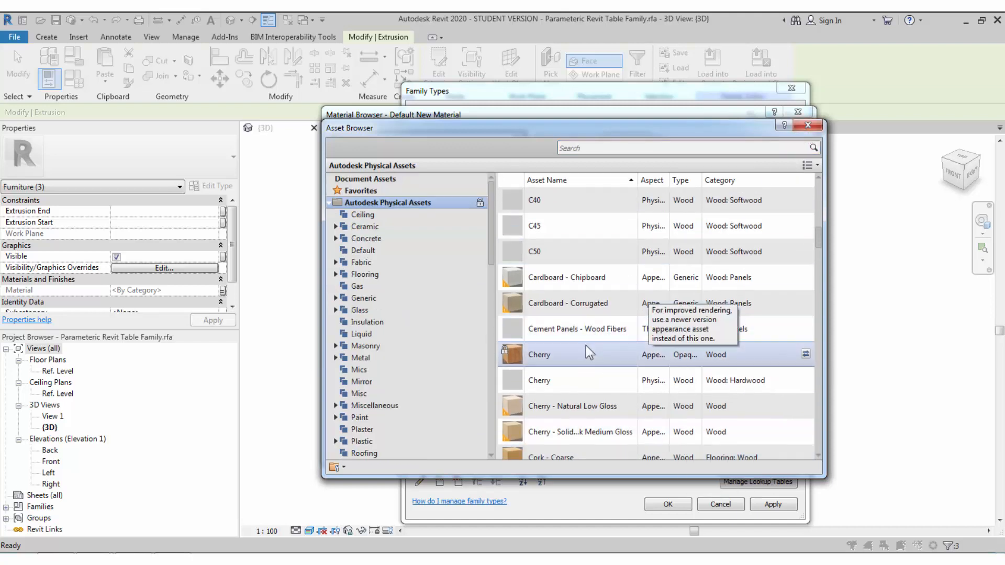
right_click(551, 355)
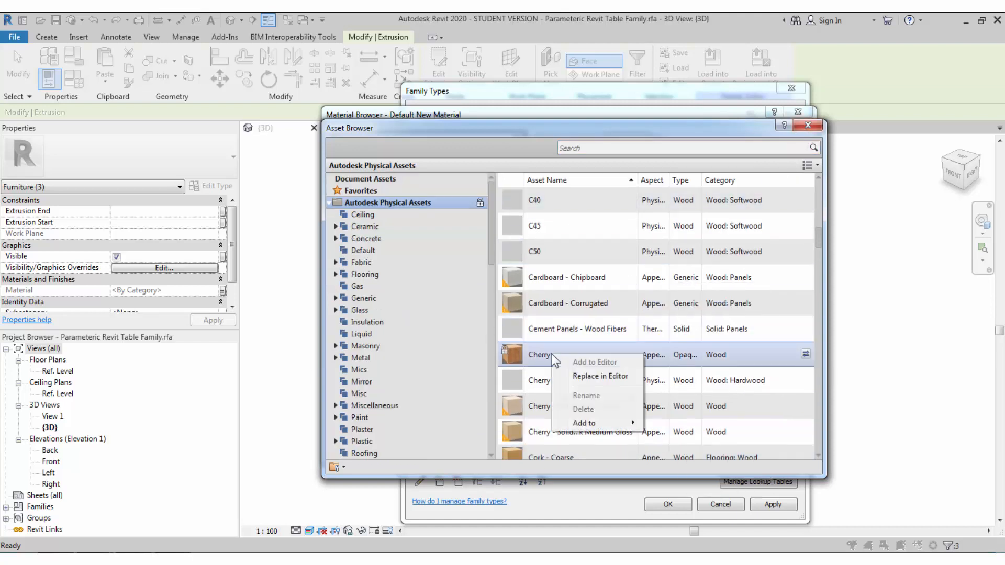
click(586, 376)
click(807, 125)
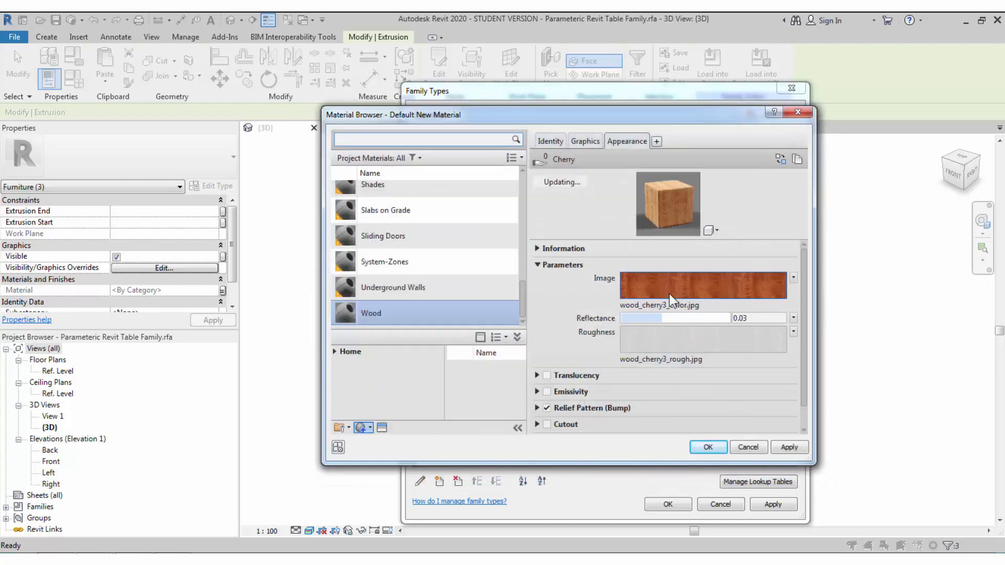
click(586, 142)
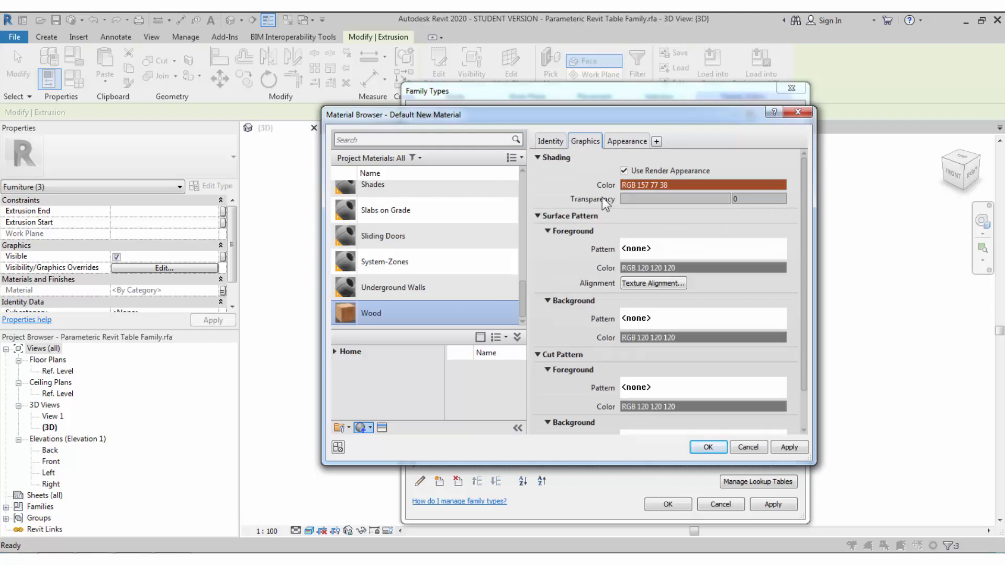
click(707, 446)
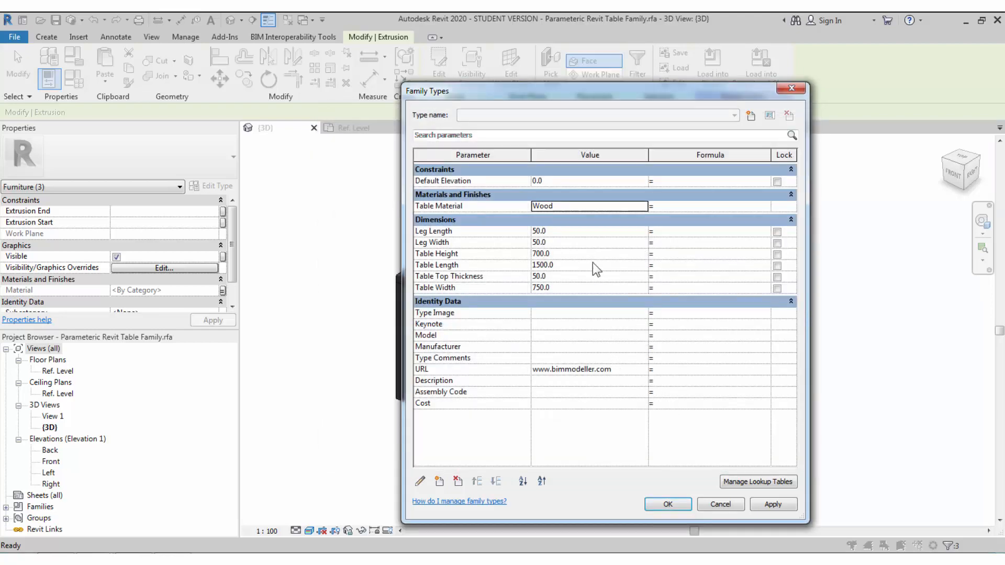
- Create a table type named 1500 x 750 x 700 mm
click(751, 115)
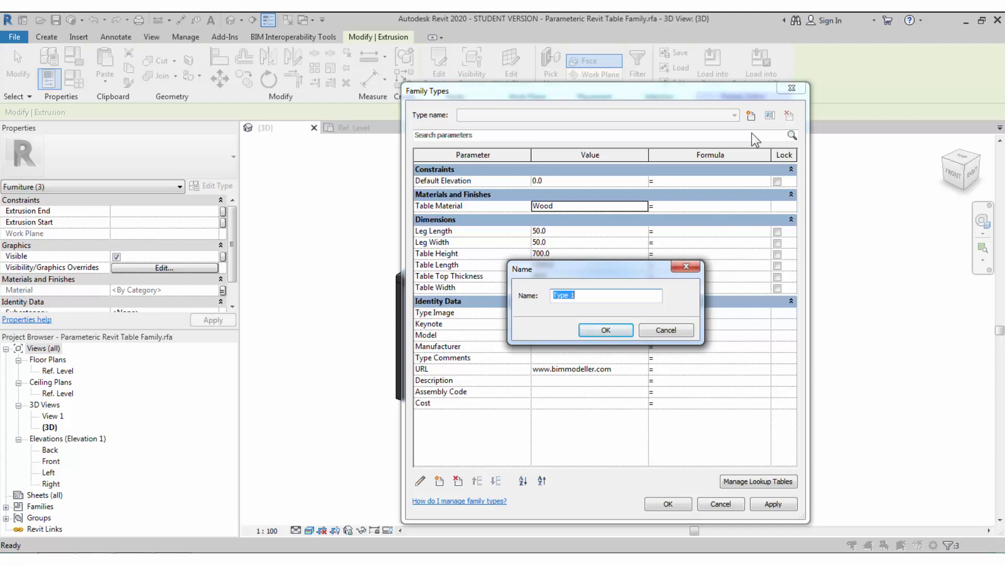
drag(567, 275, 720, 297)
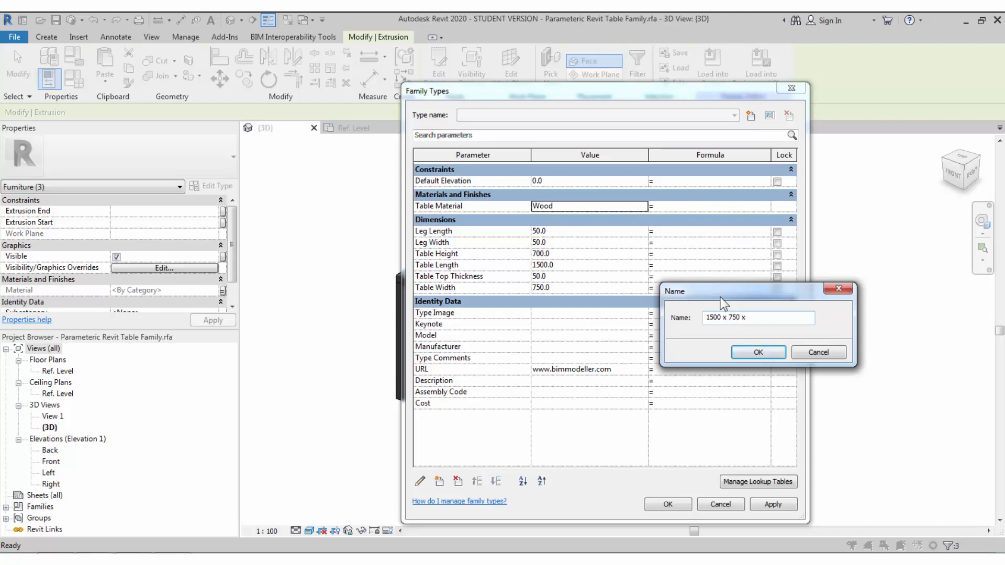
text(700 mm)
click(758, 353)
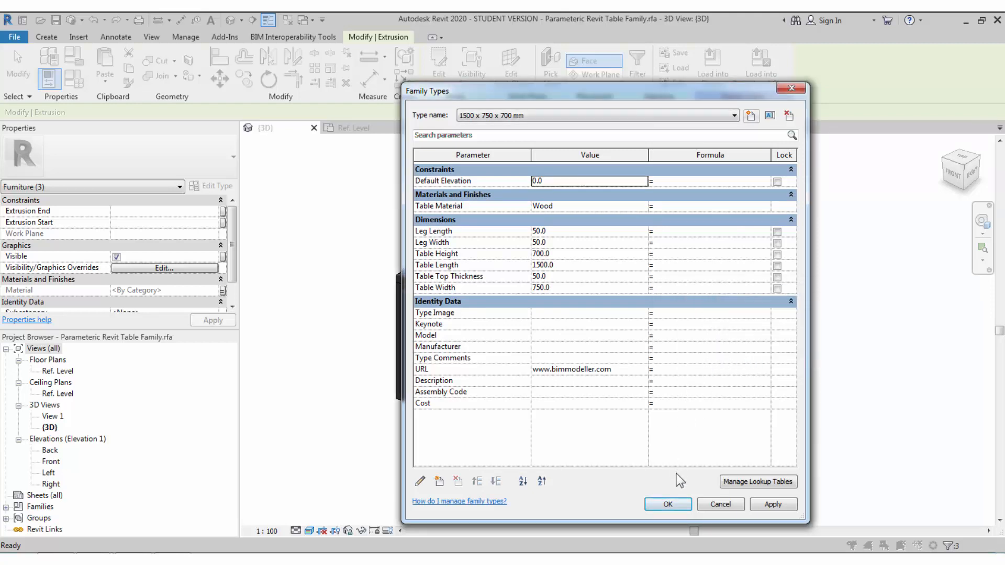
- Add a 2000 x 750 x 700 mm type with Table Length 2000 and apply it
click(751, 116)
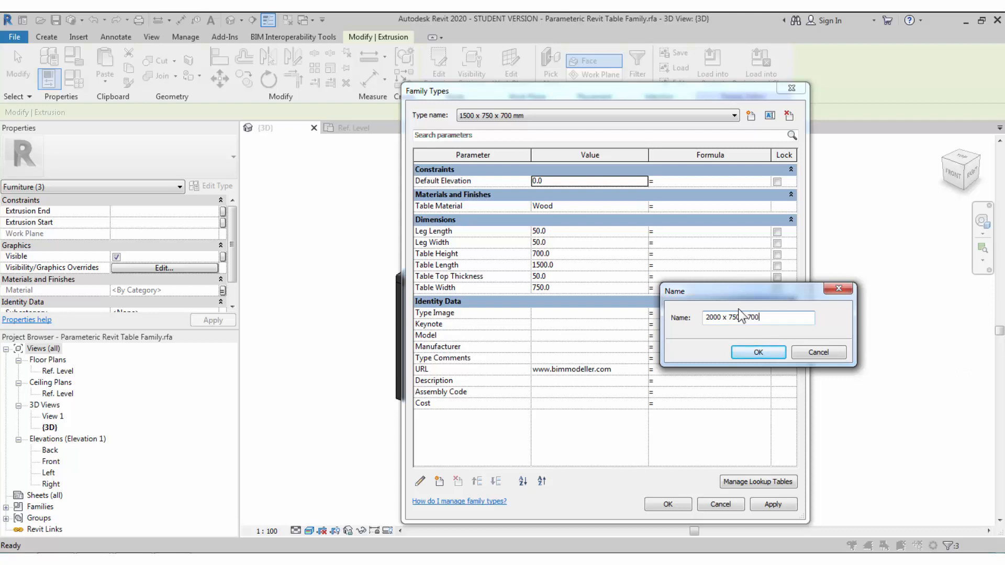
click(756, 353)
click(610, 119)
click(610, 120)
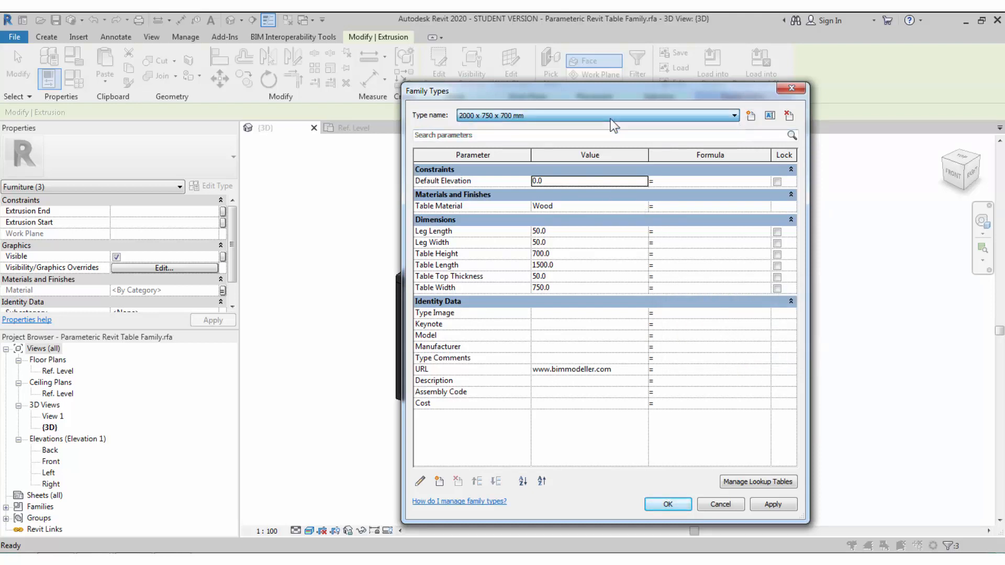
click(610, 118)
click(610, 120)
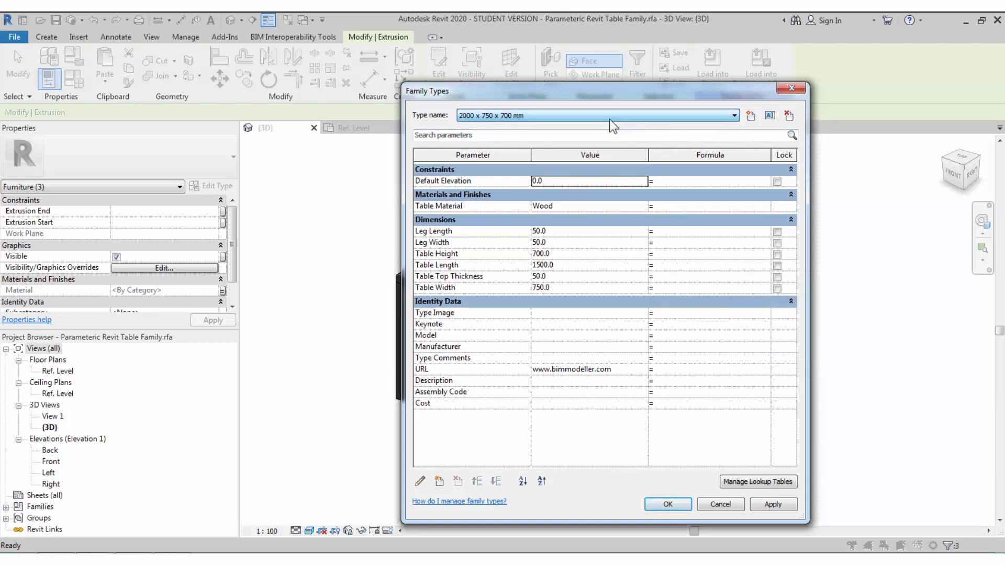
click(571, 267)
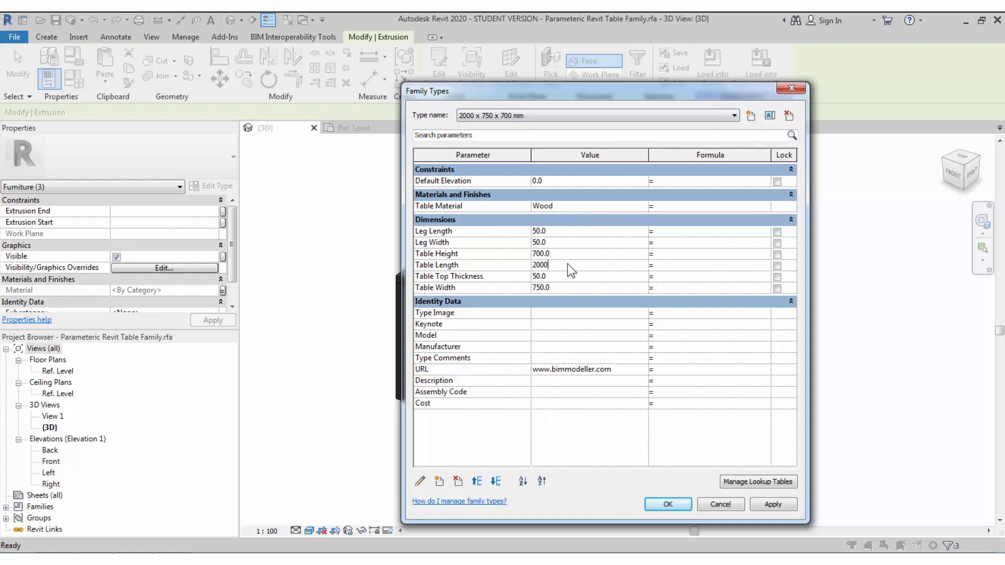
click(666, 505)
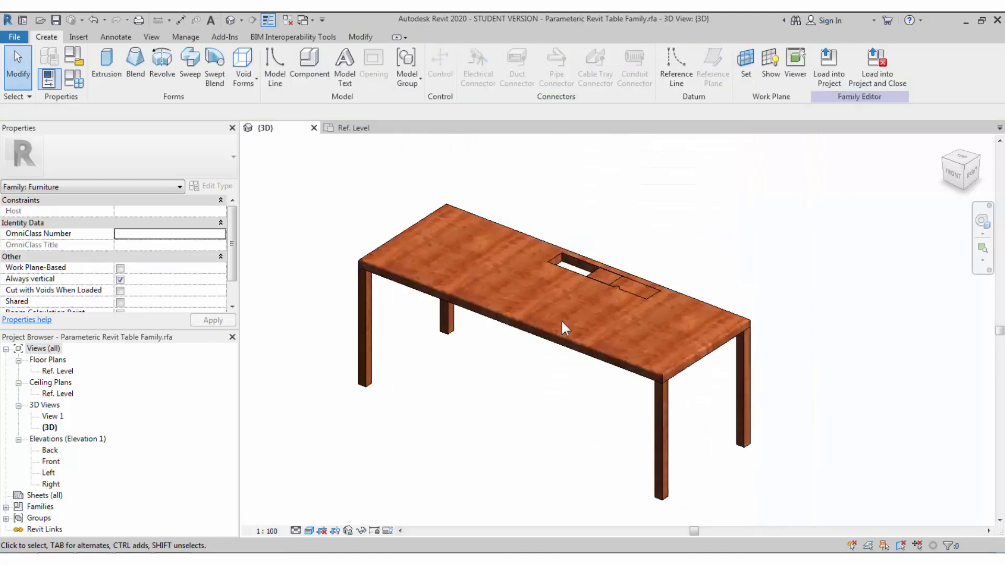
scroll(602, 272, up, 2)
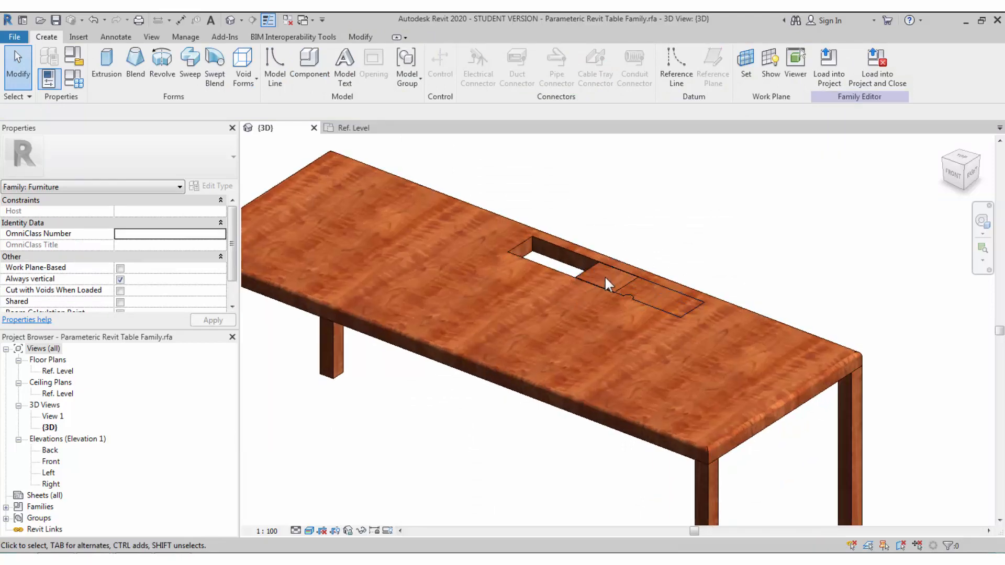
double_click(595, 274)
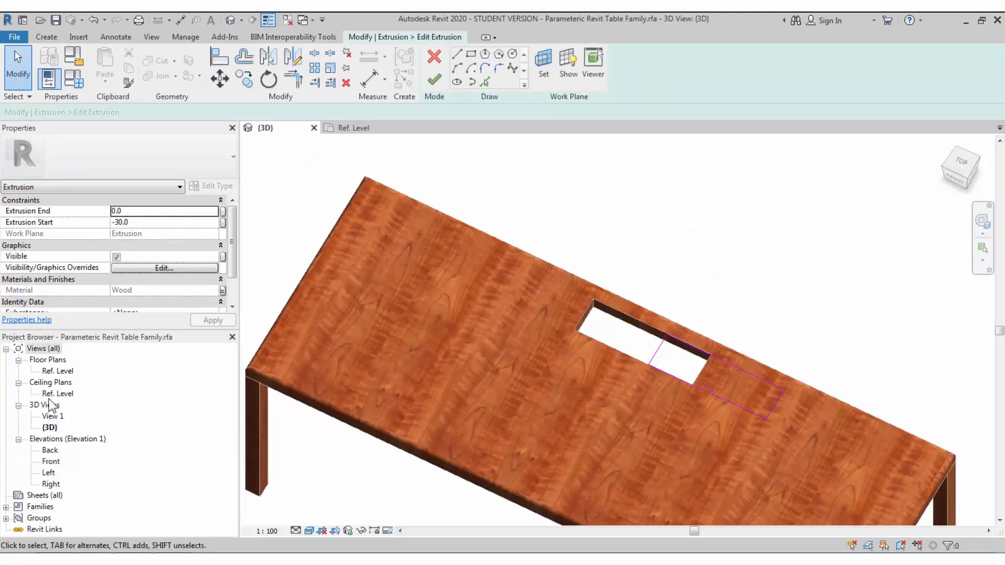
- In the Ref. Level plan, select the chain of six cutout sketch lines
double_click(59, 371)
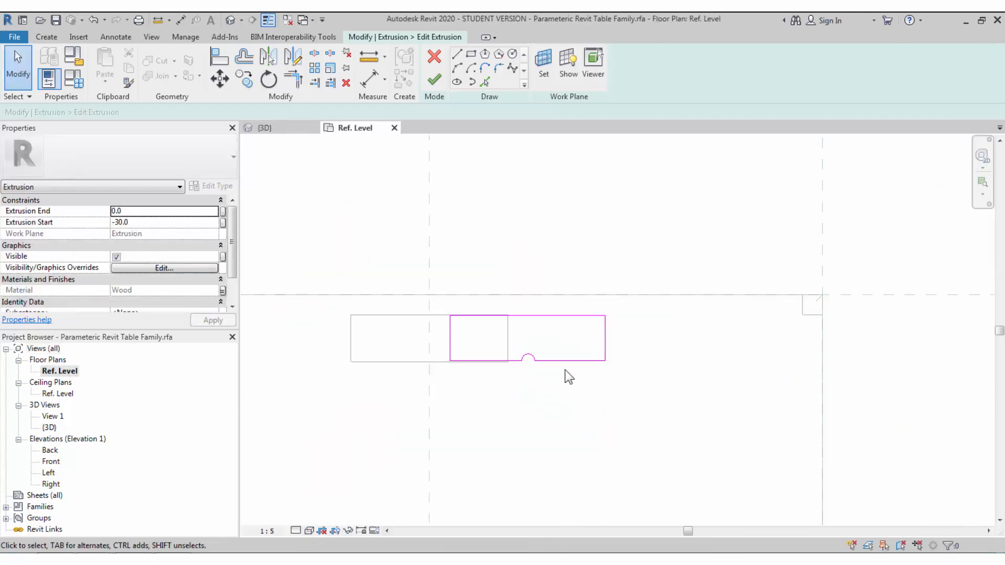
key(Tab)
click(572, 364)
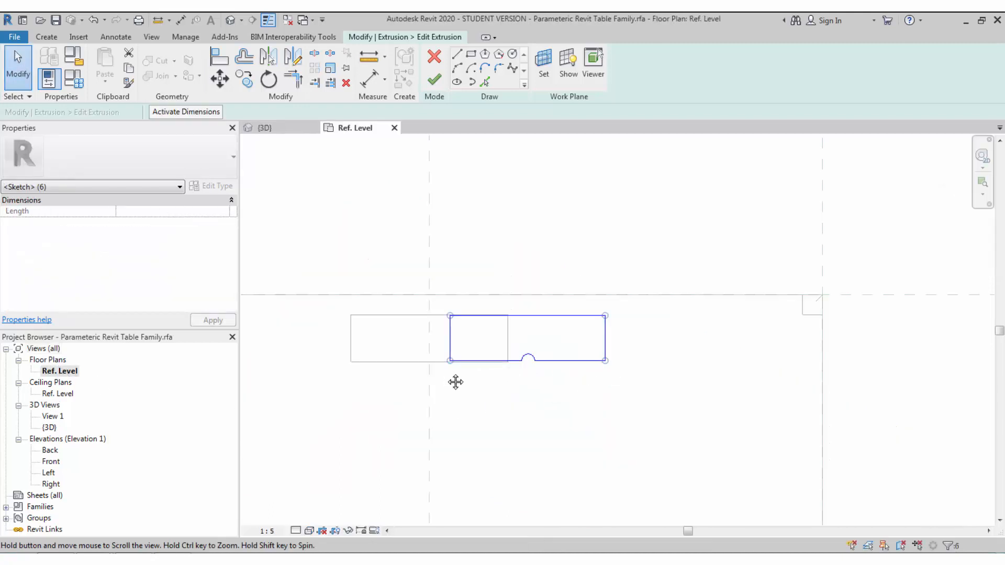
middle_drag(456, 382, 501, 390)
scroll(477, 368, up, 1)
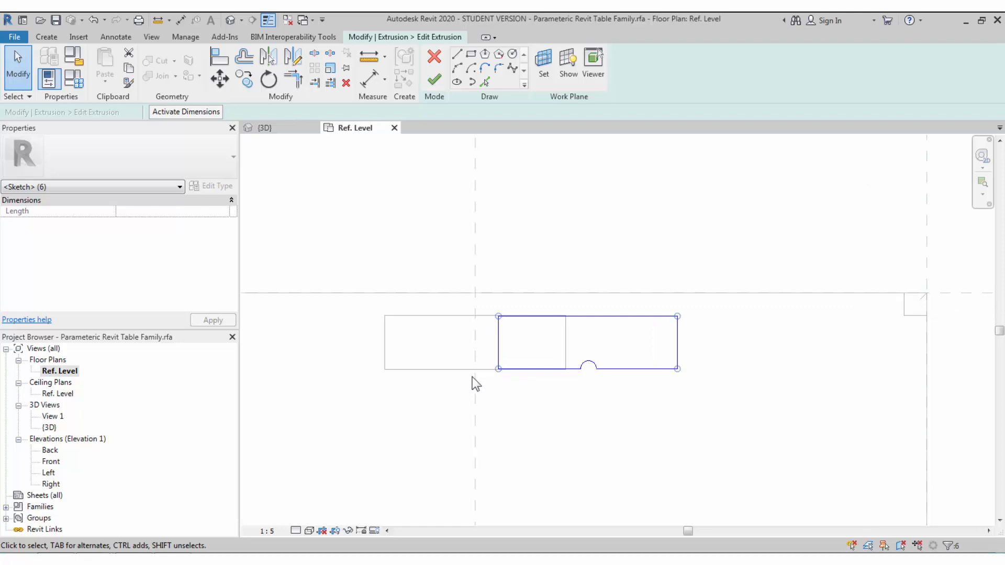
middle_drag(472, 376, 504, 388)
scroll(483, 362, up, 1)
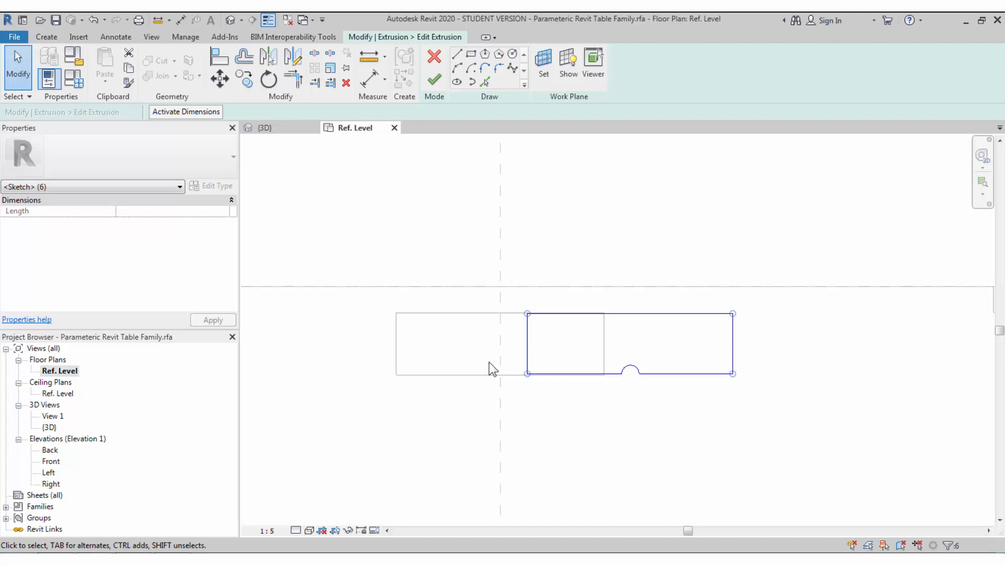
- Move the cutout sketch lines onto the outlined slot rectangle
key(m)
key(v)
click(526, 351)
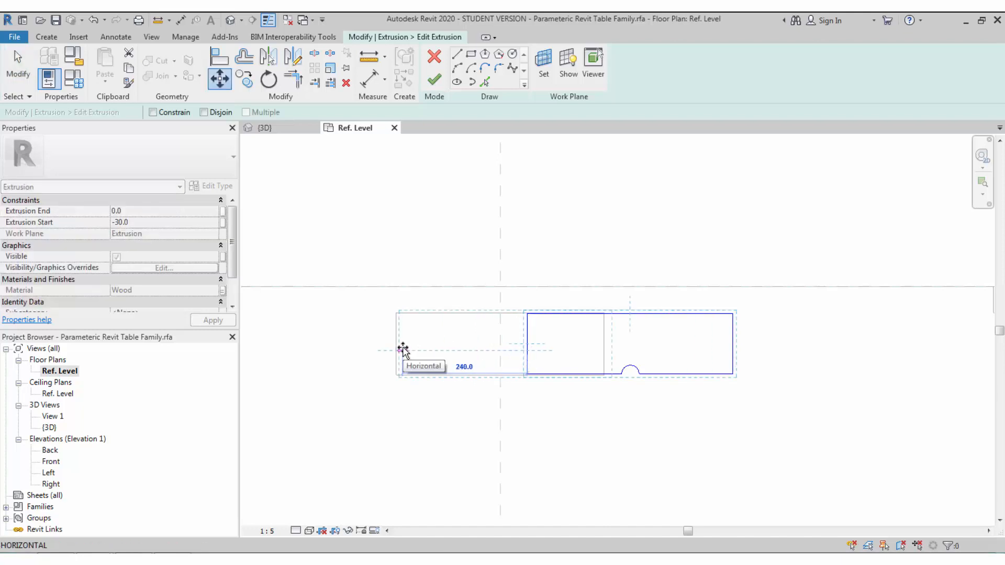
click(396, 350)
key(m)
key(v)
click(396, 344)
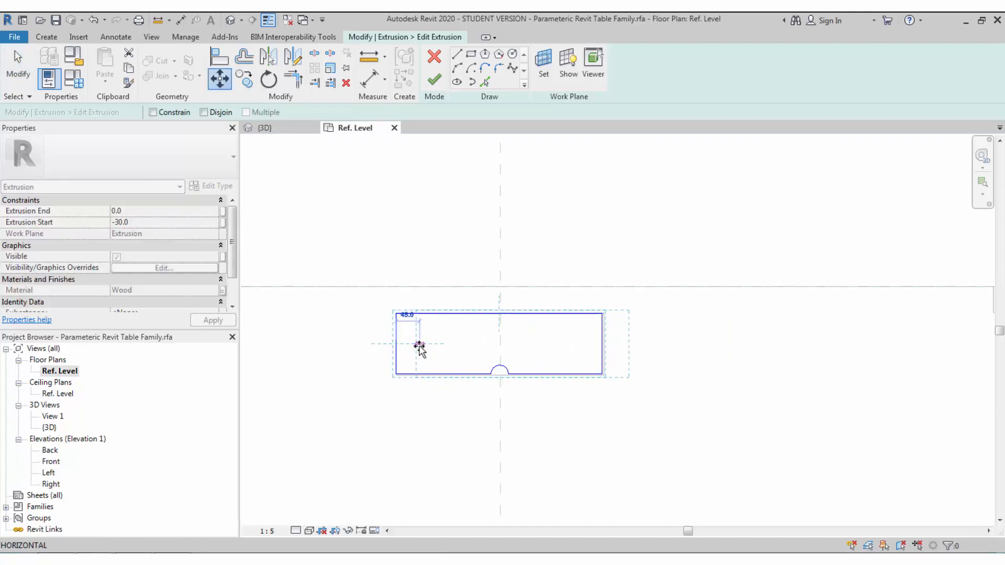
click(417, 347)
click(382, 344)
scroll(382, 345, up, 2)
scroll(429, 352, up, 1)
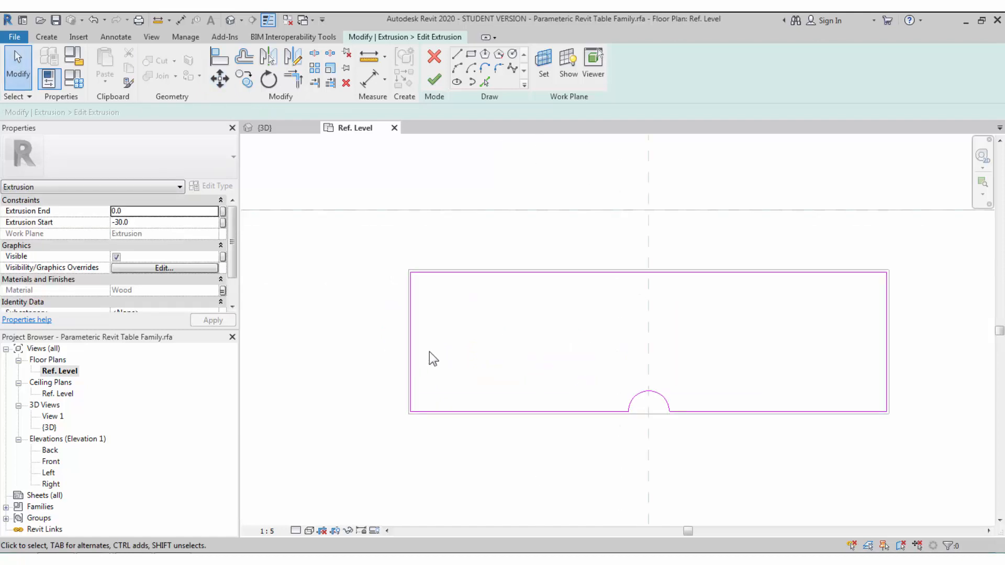
- Add 2-unit aligned dimensions between the sketch edges and the slot rectangle's edges
key(d)
key(i)
click(437, 271)
click(340, 280)
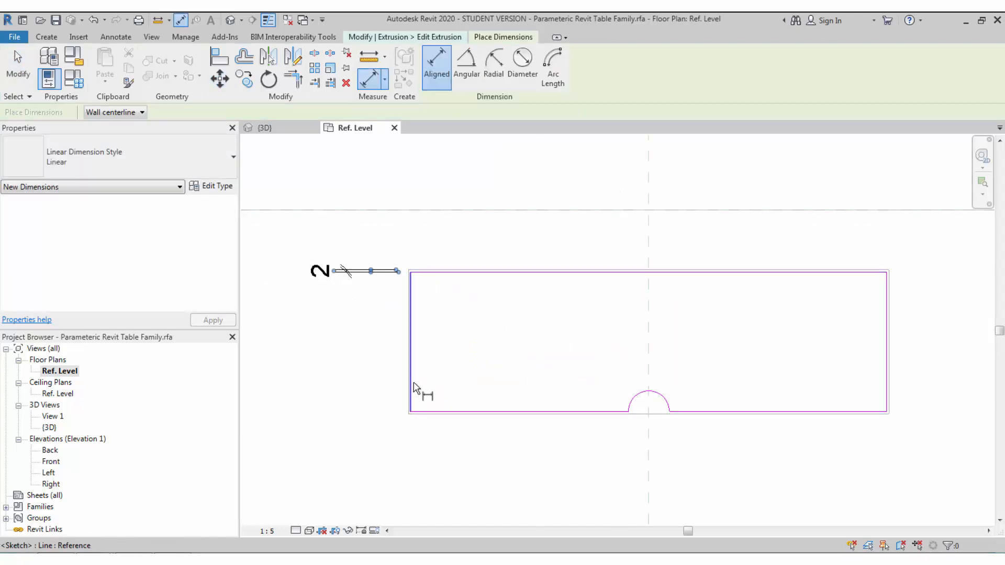
click(409, 414)
click(501, 413)
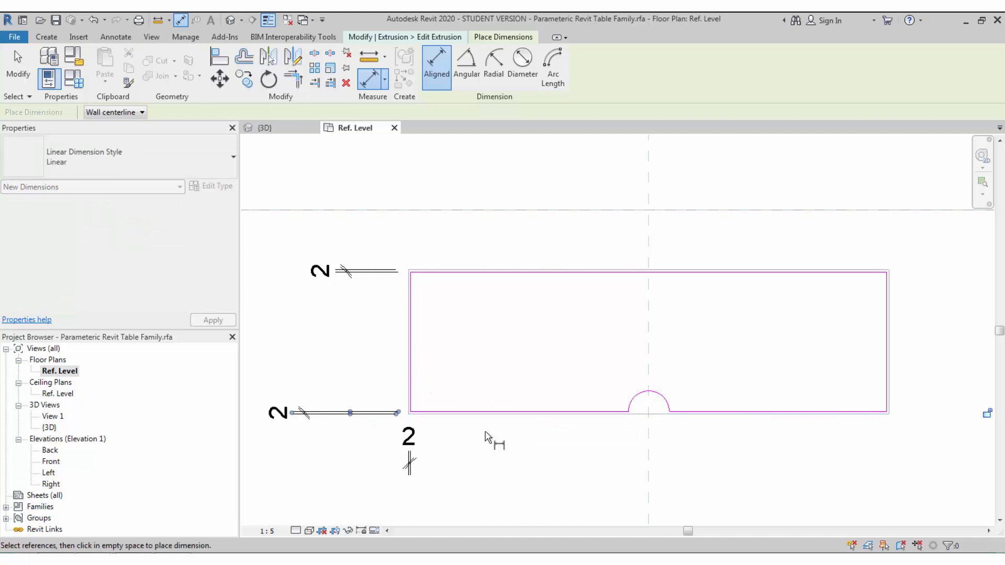
key(Escape)
key(Escape)
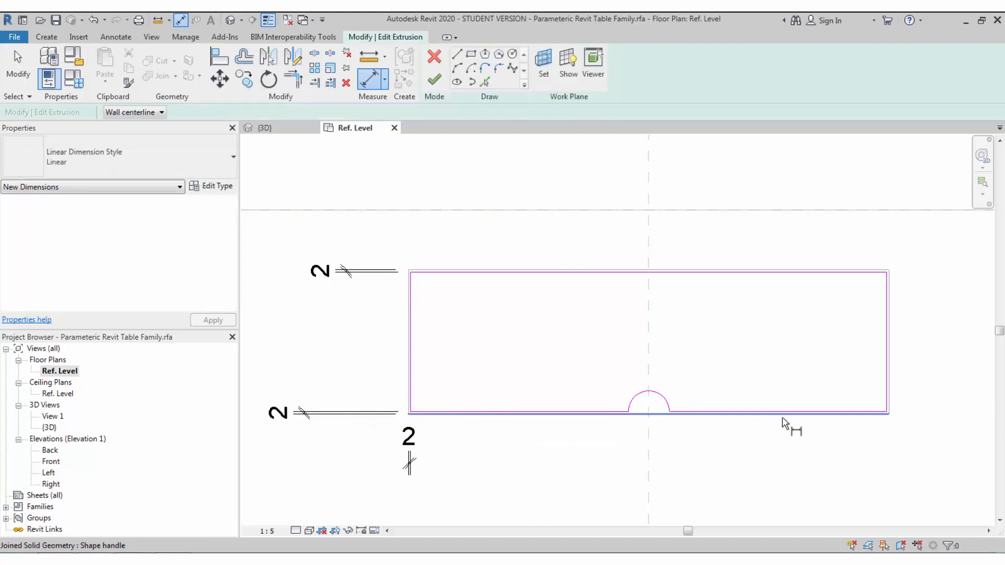
click(888, 390)
click(751, 246)
scroll(732, 240, down, 2)
key(Escape)
click(842, 239)
scroll(747, 285, down, 3)
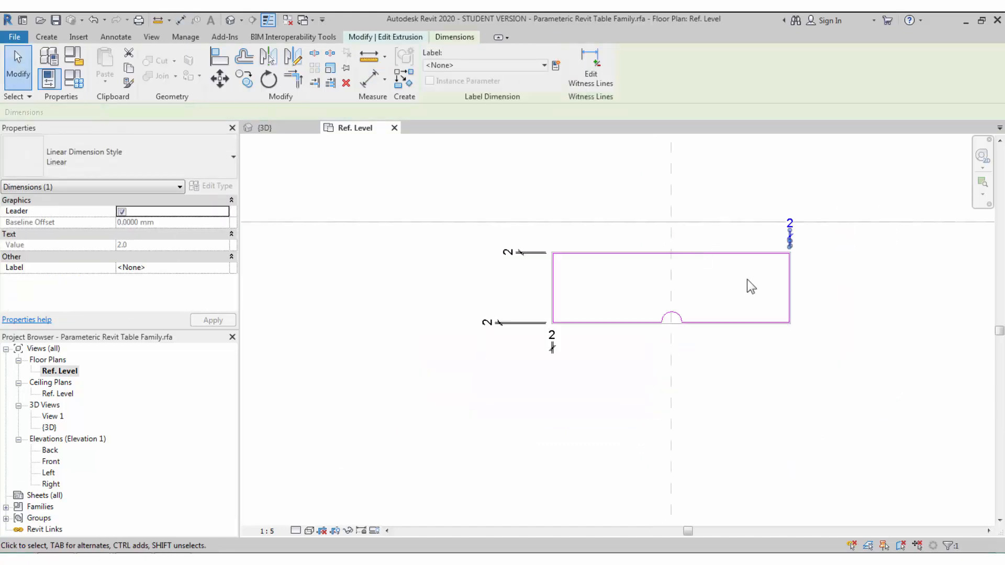
- Align the bottom edge's left segment to its right segment and lock it
key(a)
key(l)
scroll(745, 293, up, 3)
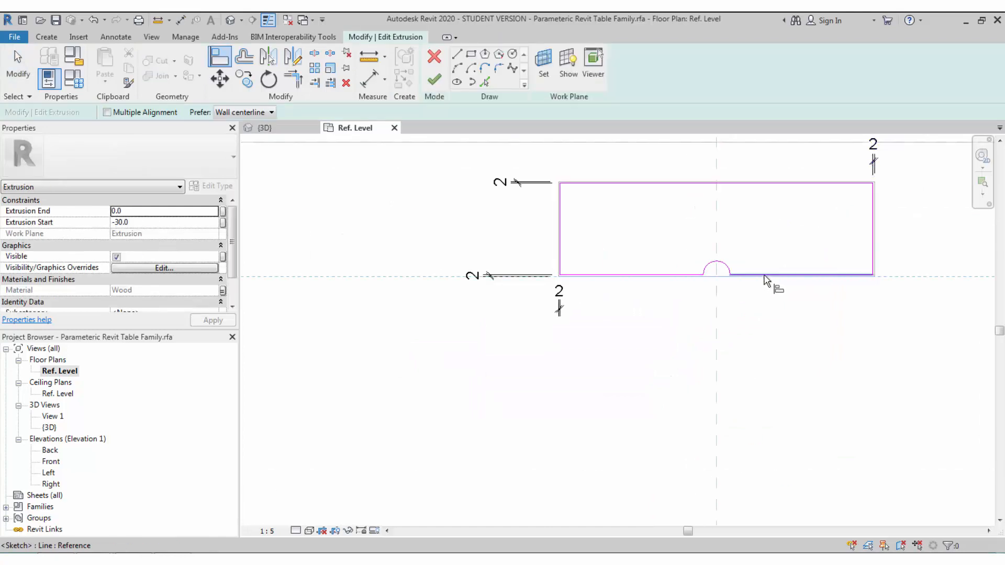
click(761, 282)
click(702, 285)
key(Escape)
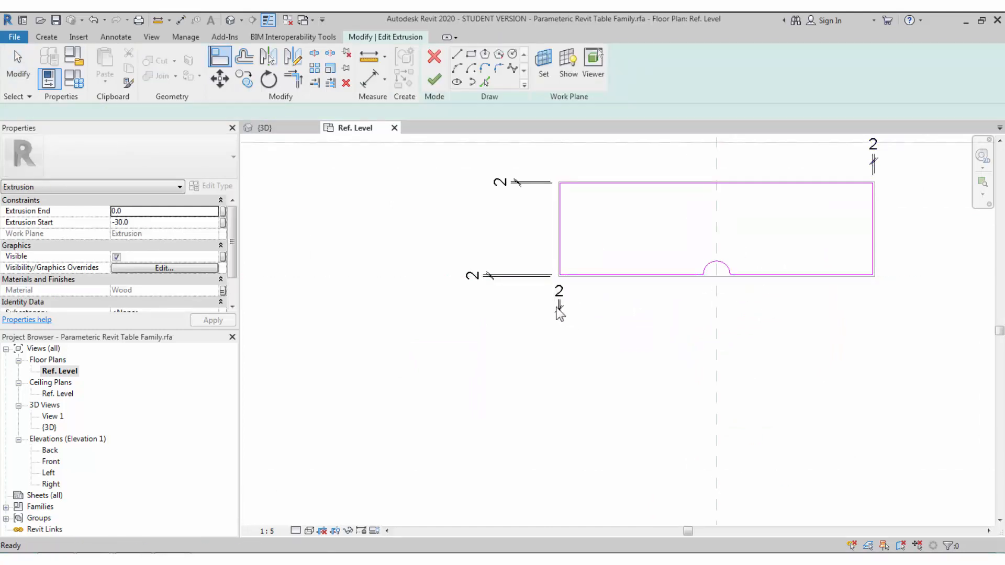
click(544, 277)
scroll(544, 281, down, 3)
key(Escape)
click(530, 277)
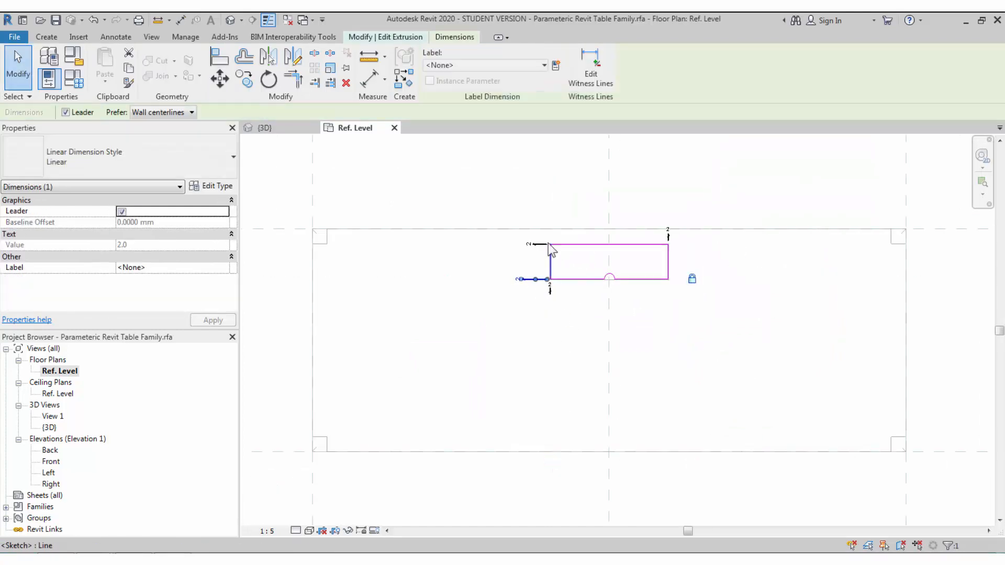
key(Escape)
scroll(696, 262, up, 2)
- Finish editing the cutout sketch
middle_drag(686, 271, 628, 317)
scroll(478, 251, down, 2)
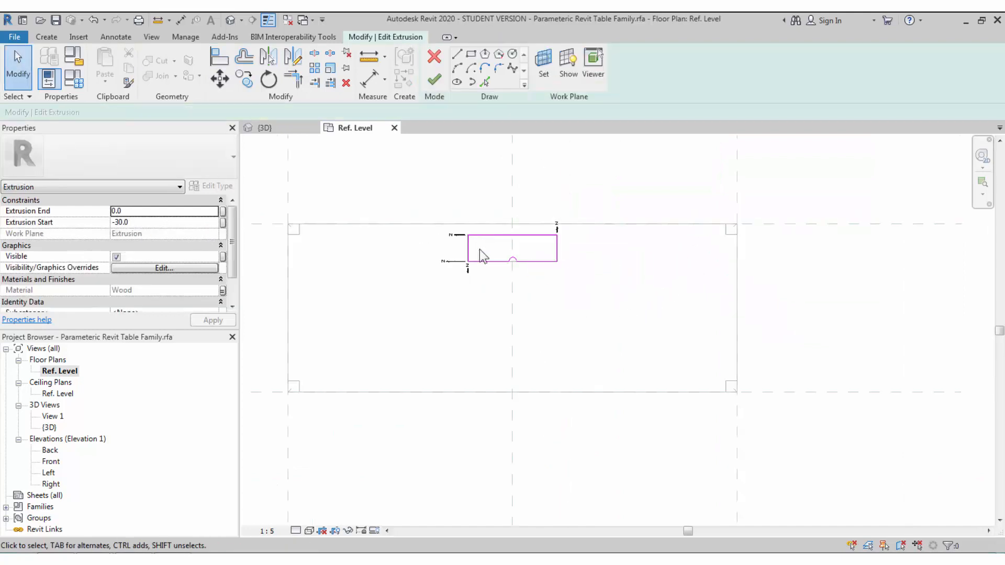
click(433, 80)
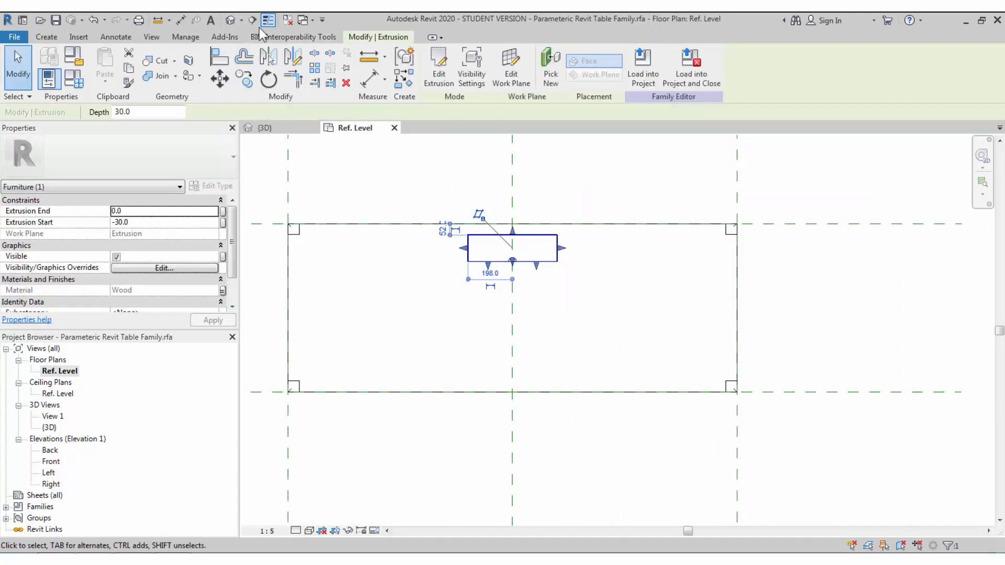
- In the 3D view, change the table family's Table Length from 2000 to 2500
click(230, 21)
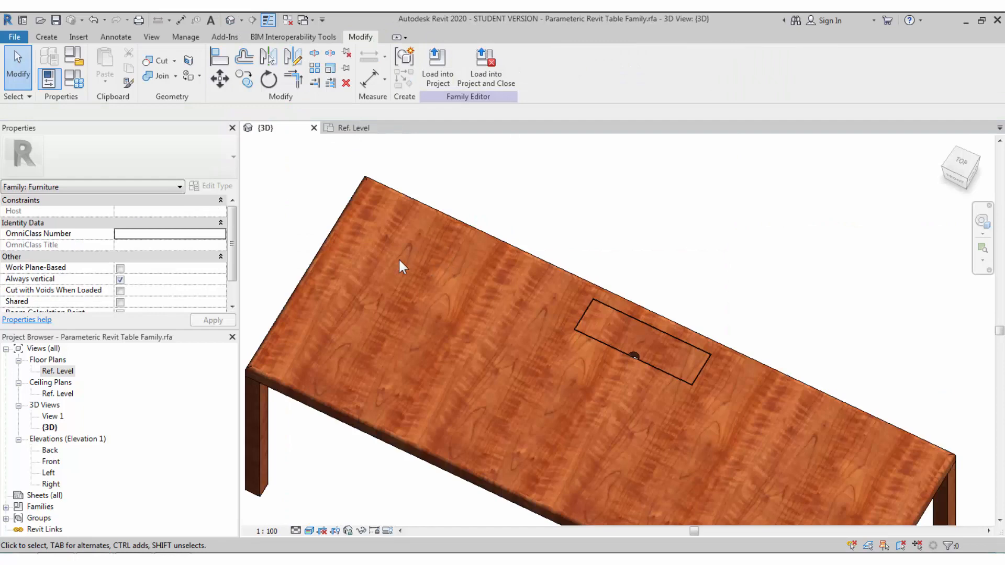
scroll(381, 234, down, 1)
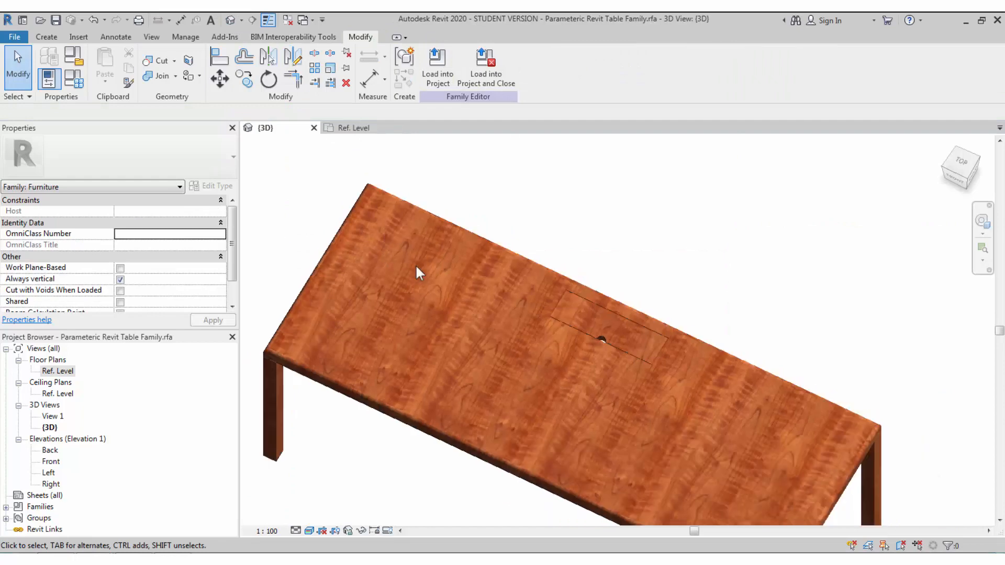
click(77, 81)
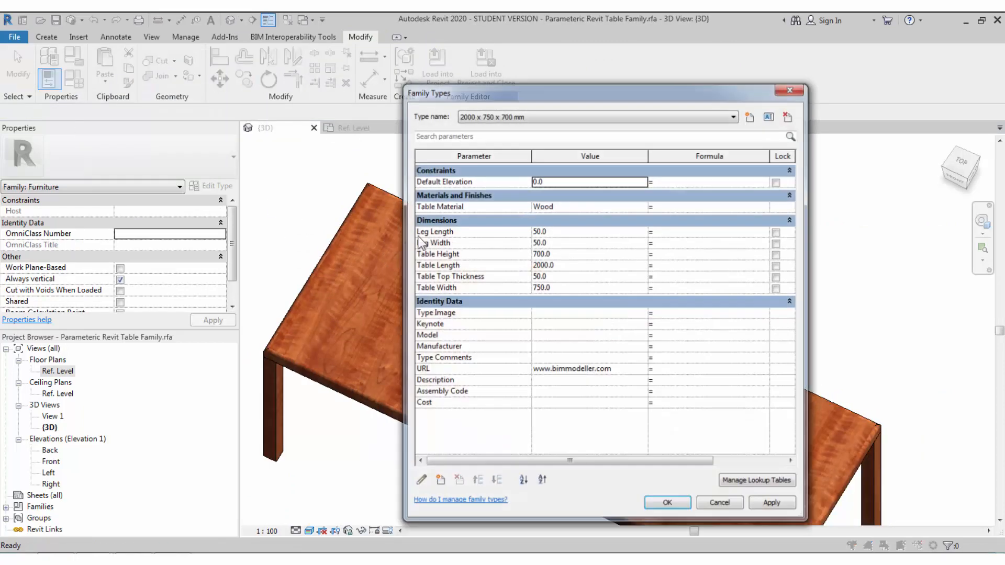
click(573, 265)
text(2)
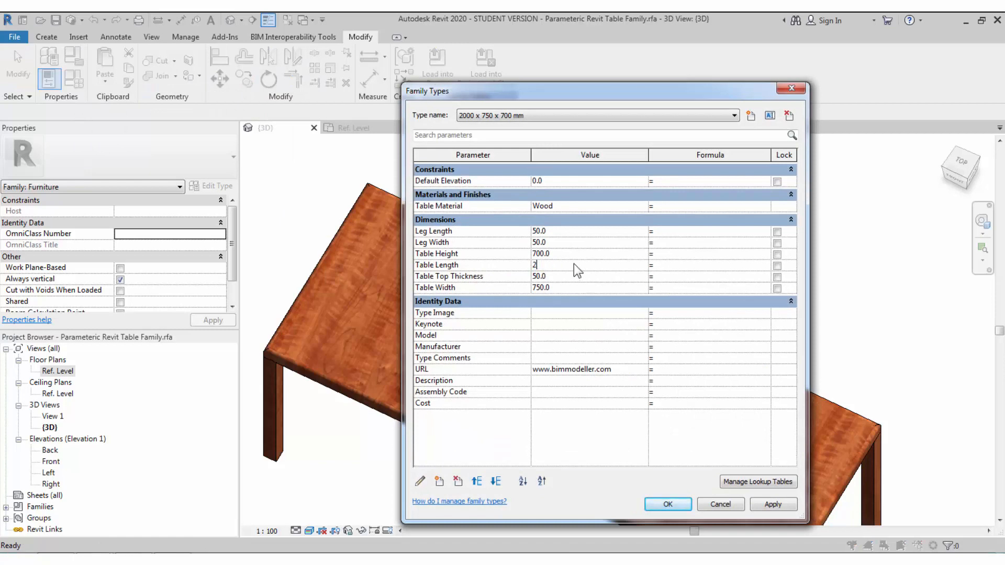
text(500)
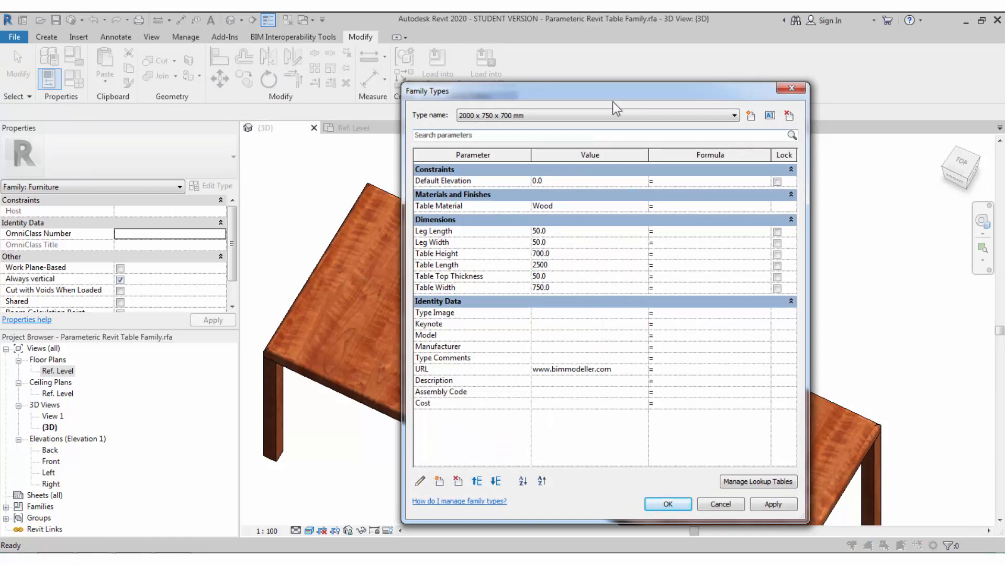
drag(620, 96, 187, 76)
click(328, 480)
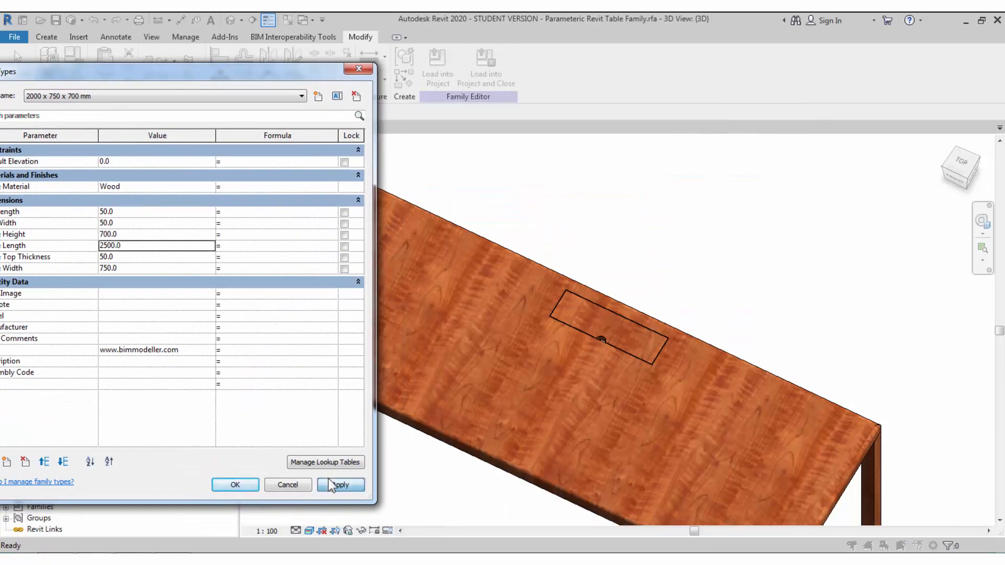
click(245, 487)
- Orbit the lengthened table to check it, then save the family
scroll(529, 298, down, 4)
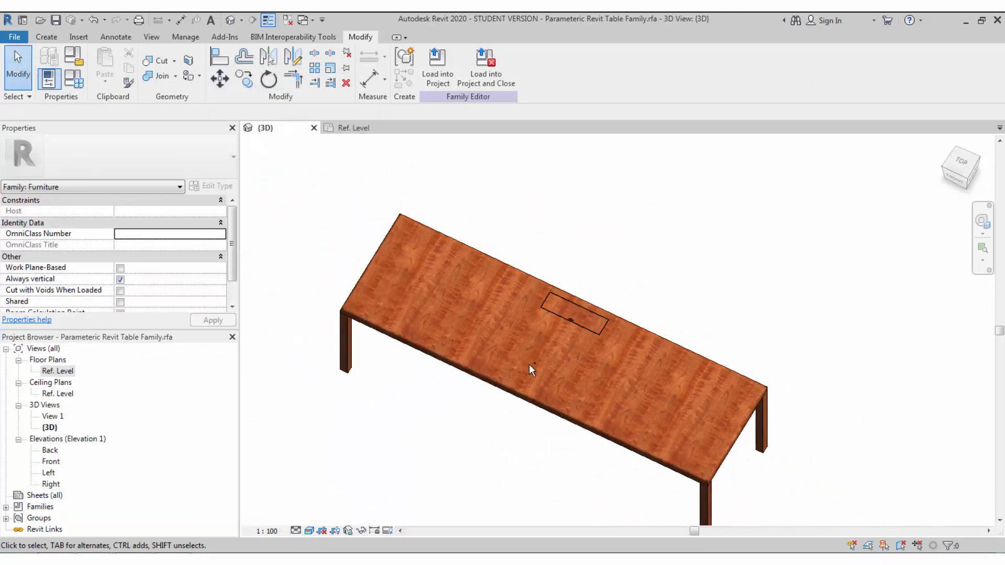
scroll(538, 375, up, 2)
scroll(558, 272, down, 1)
scroll(556, 269, down, 1)
mouse_move(558, 404)
shift+middle_down()
mouse_move(565, 356)
mouse_move(564, 400)
shift+middle_up()
scroll(557, 373, down, 1)
scroll(557, 373, up, 1)
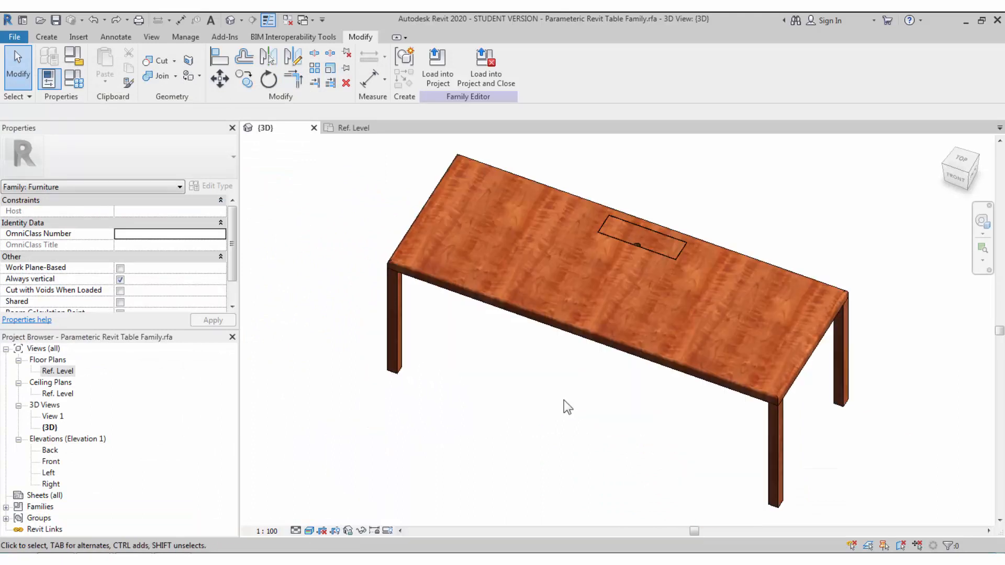
click(56, 21)
- Load the table family into the project without saving, and maximize the project's 3D view
click(426, 74)
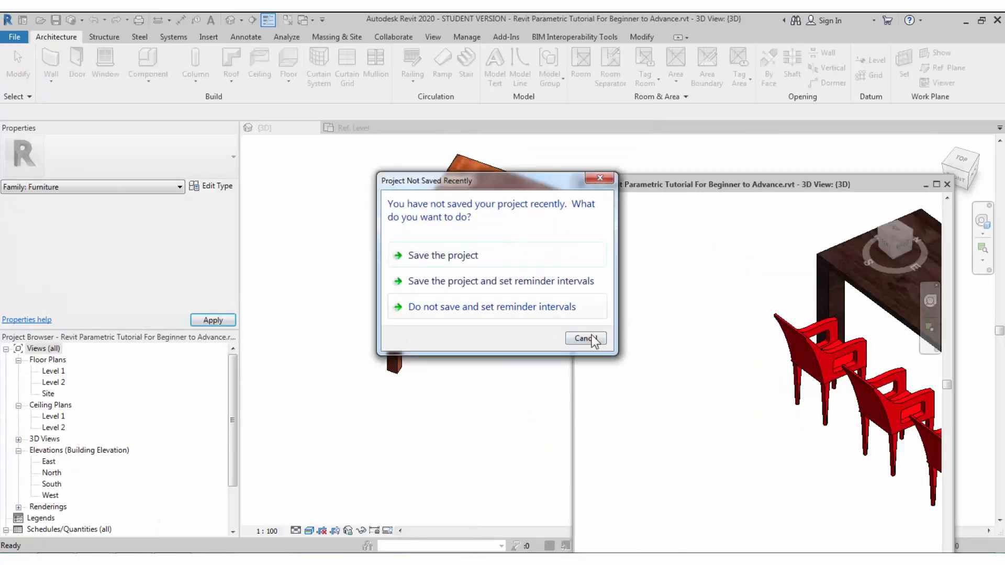
click(591, 339)
double_click(740, 188)
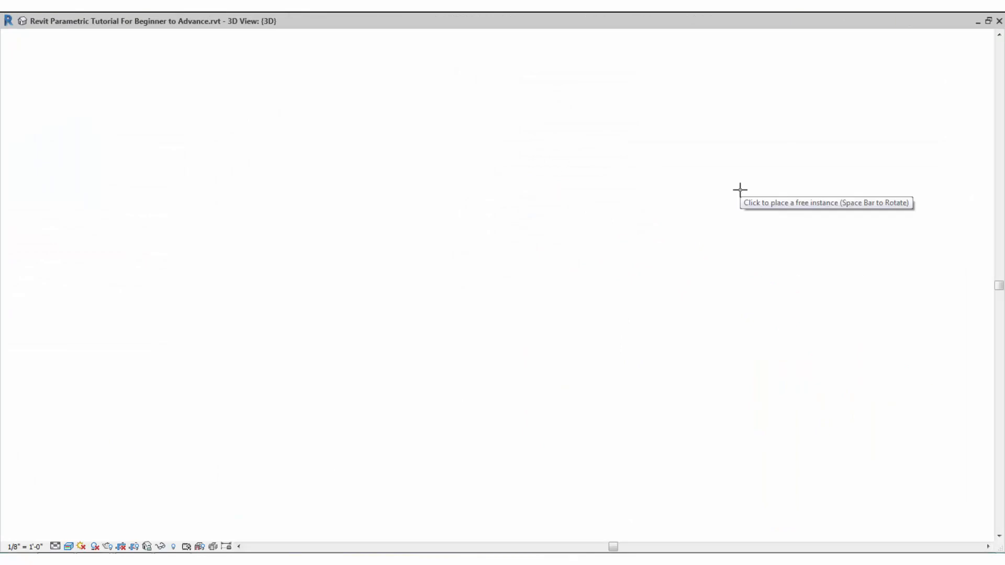
scroll(639, 287, down, 2)
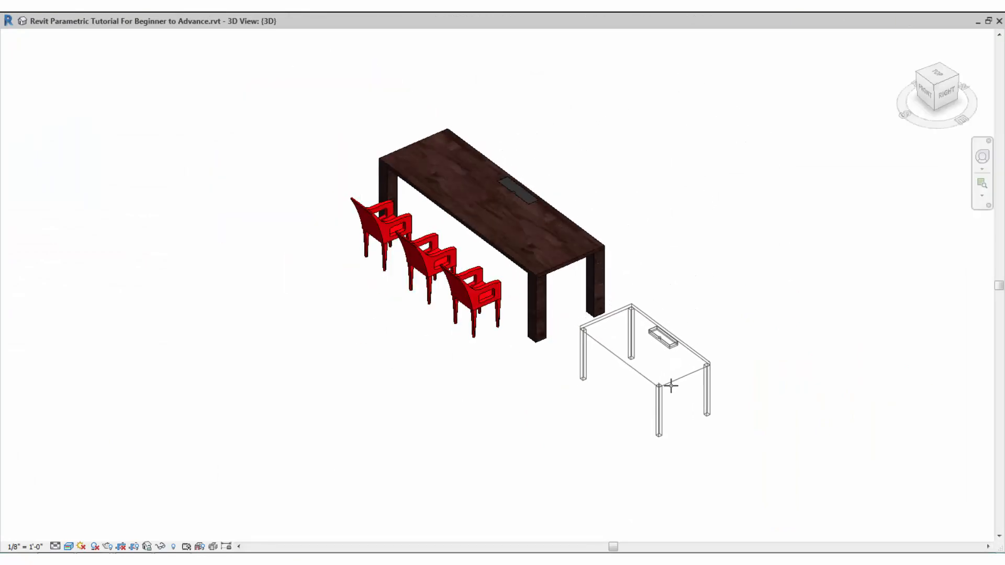
- Place two new tables beside the existing one
click(671, 385)
middle_drag(733, 433, 680, 418)
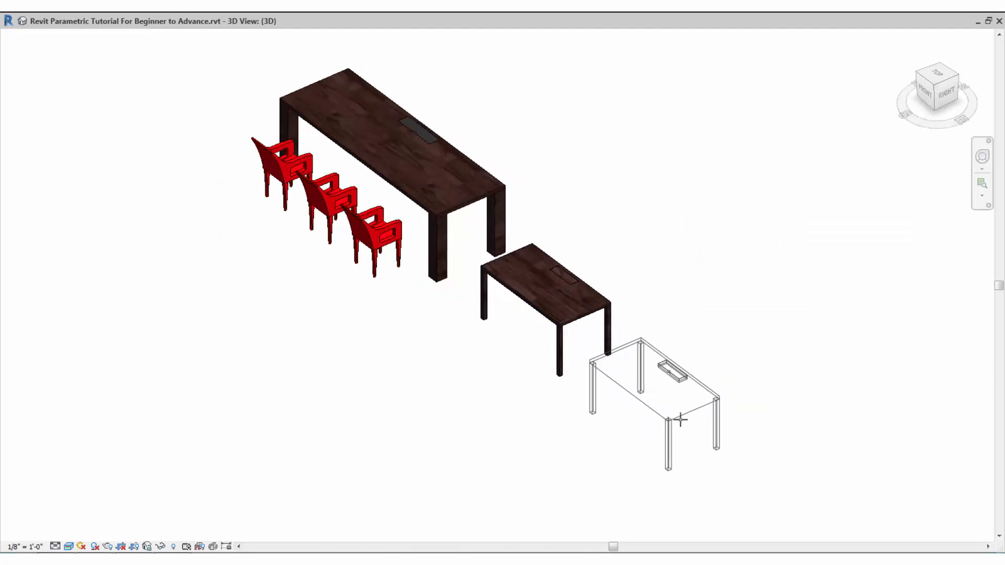
click(680, 418)
key(Escape)
key(Escape)
- Switch the newest table to the 2000 x 750 x 700 mm type, then select an existing chair
click(674, 411)
scroll(643, 405, up, 2)
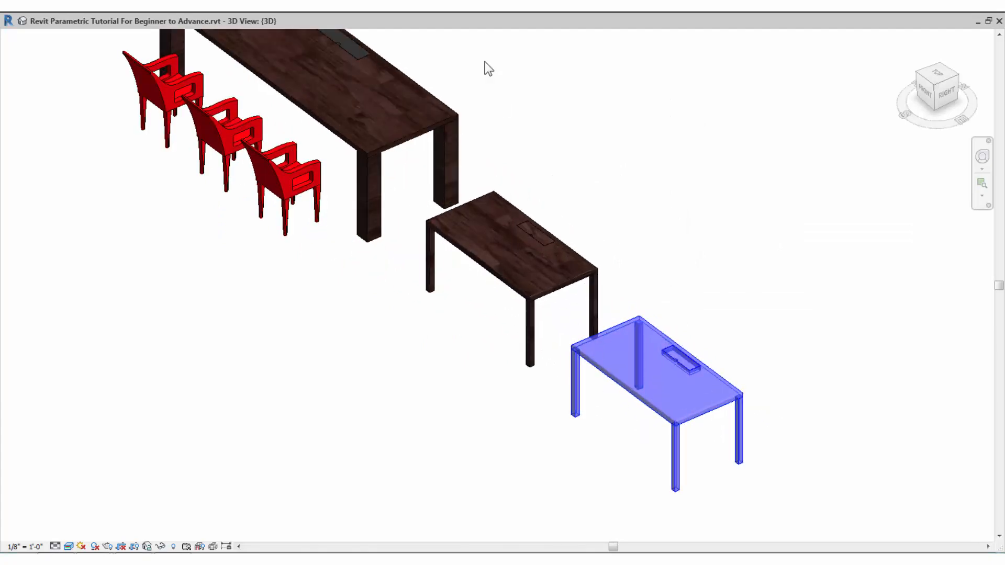
drag(487, 21, 753, 137)
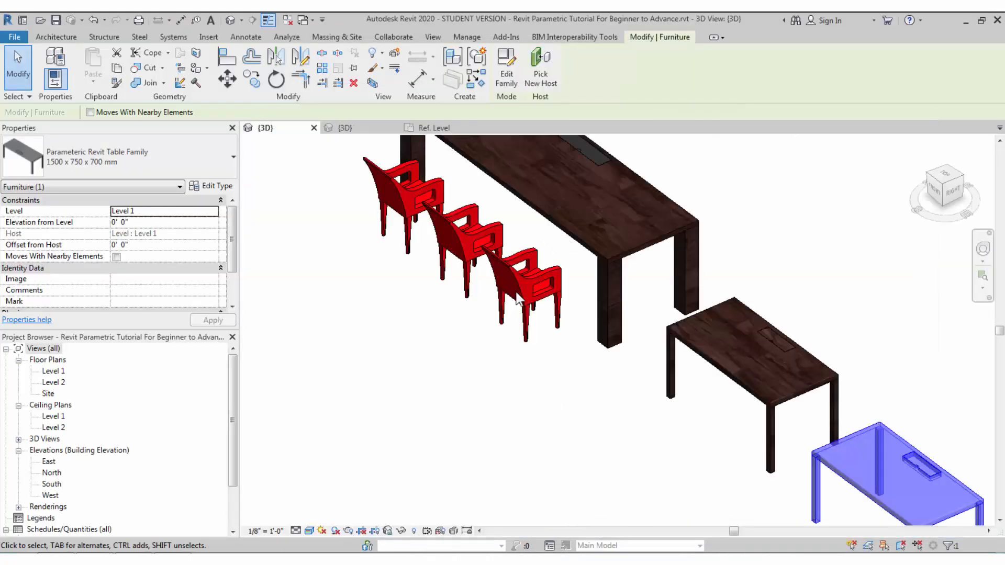
scroll(502, 349, down, 2)
scroll(722, 424, up, 1)
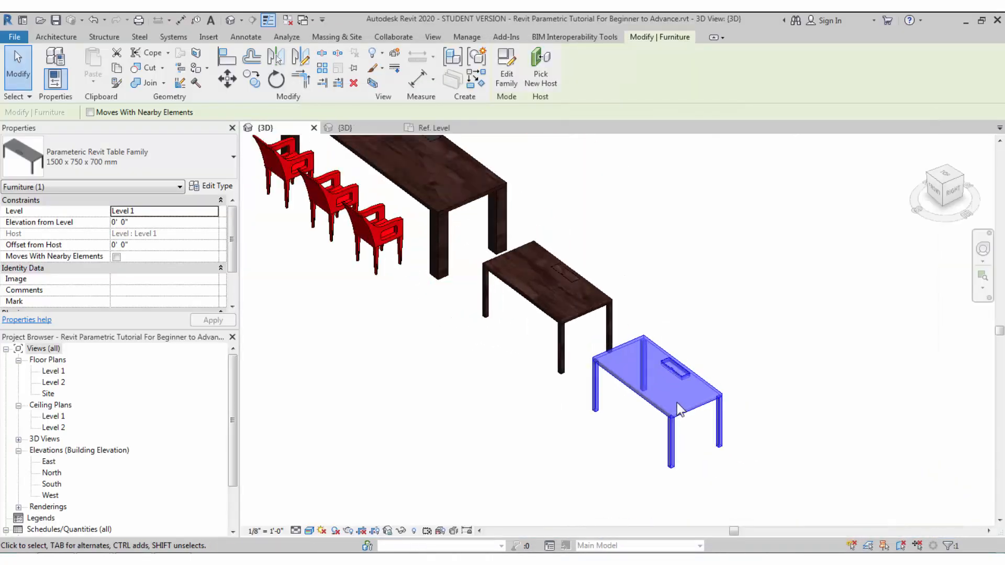
click(121, 157)
click(91, 366)
shift+middle_drag(525, 372, 650, 442)
scroll(654, 413, up, 1)
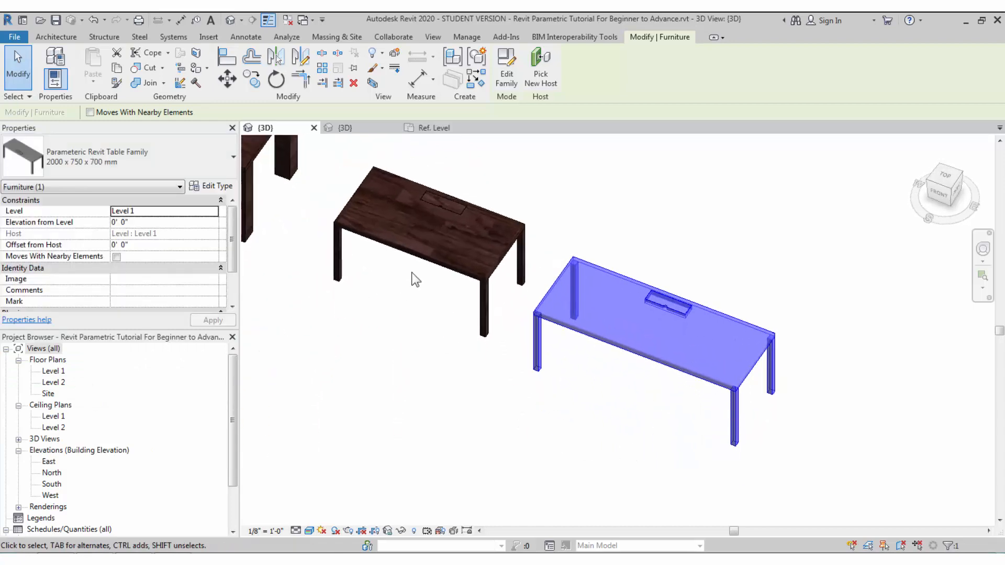
scroll(460, 309, down, 2)
click(305, 259)
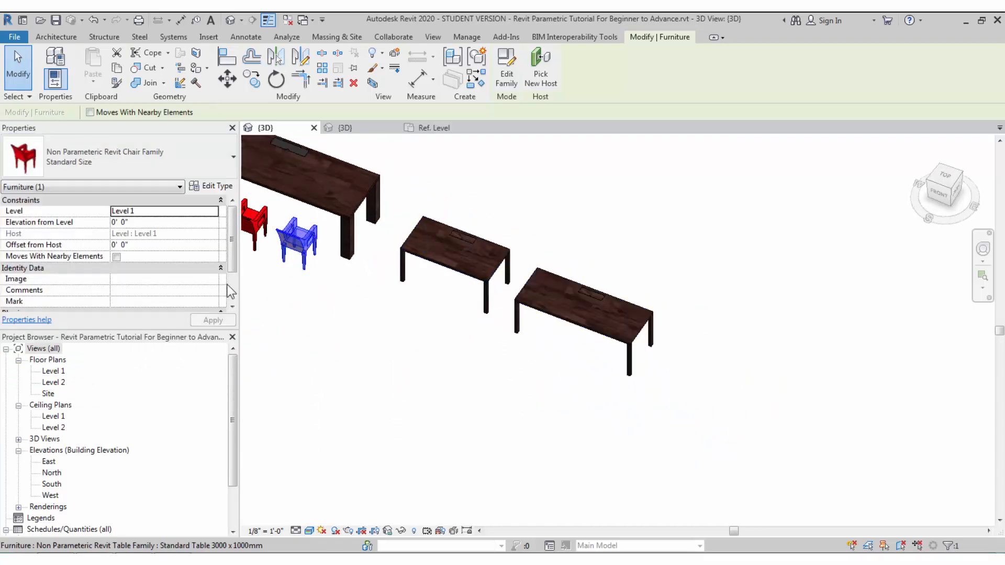
- On Level 1, use Create Similar (CS) to add a chair below each of the two new tables, then view them in 3D
double_click(53, 370)
key(c)
key(s)
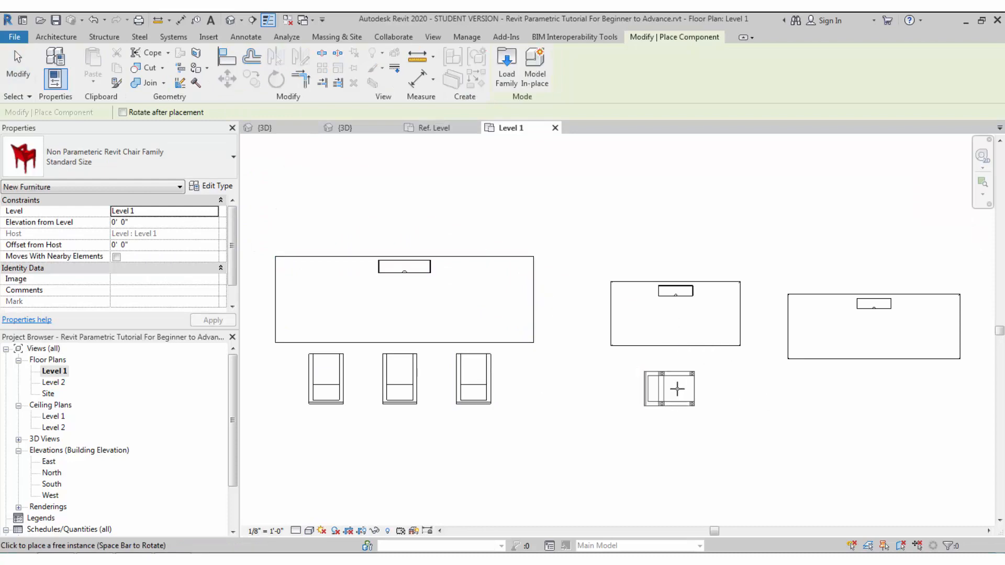
click(686, 376)
click(883, 391)
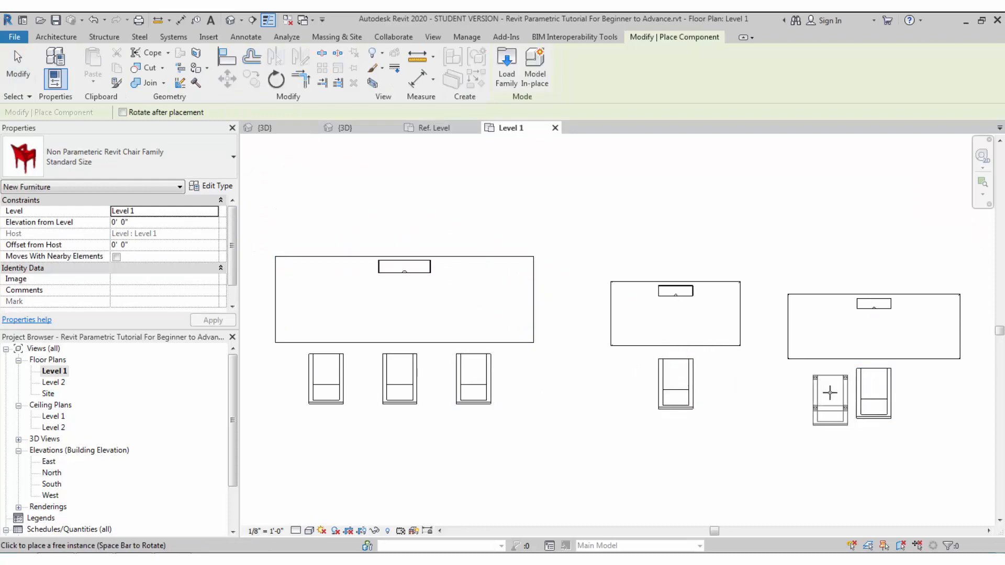
key(Escape)
click(234, 20)
scroll(548, 372, up, 3)
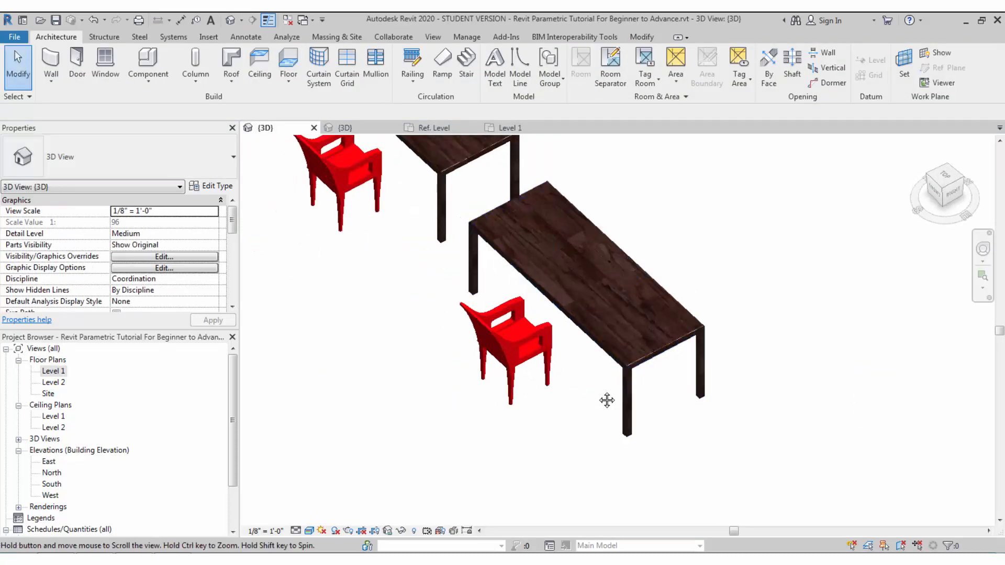
scroll(628, 446, up, 1)
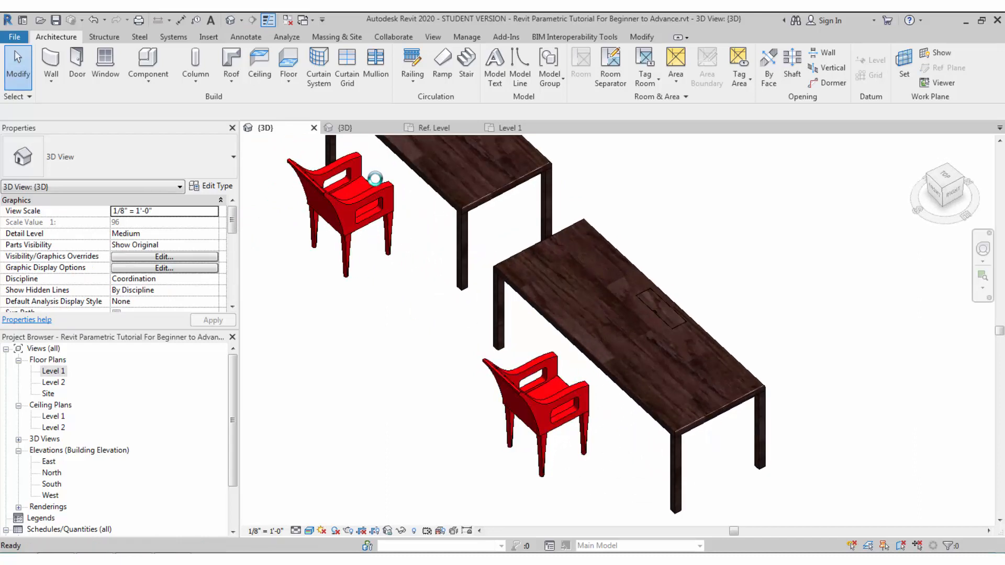
scroll(62, 450, down, 2)
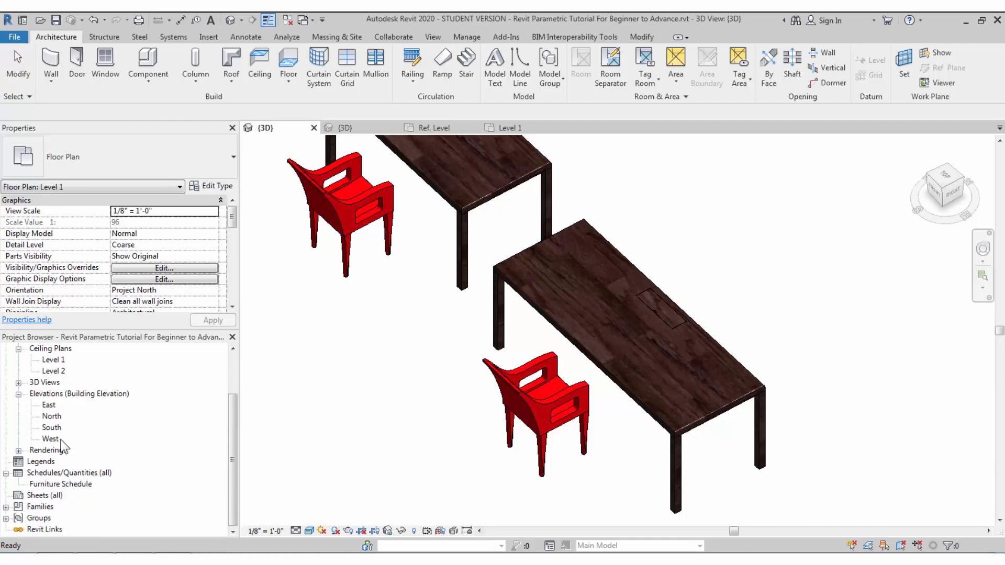
- Review the Furniture Schedule, then return to the table family's Ref. Level and 3D views
double_click(77, 485)
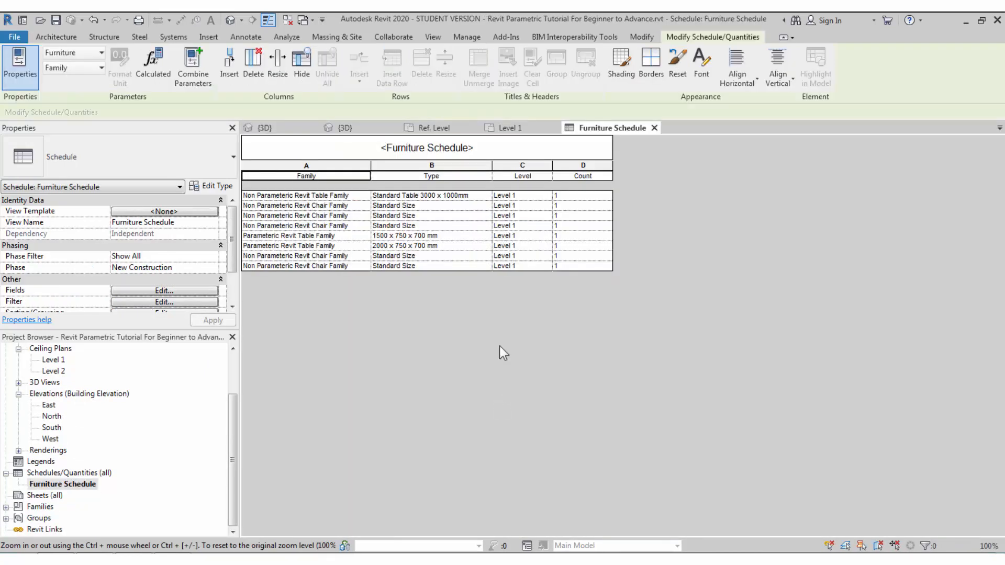
click(254, 257)
click(254, 235)
click(510, 128)
click(433, 128)
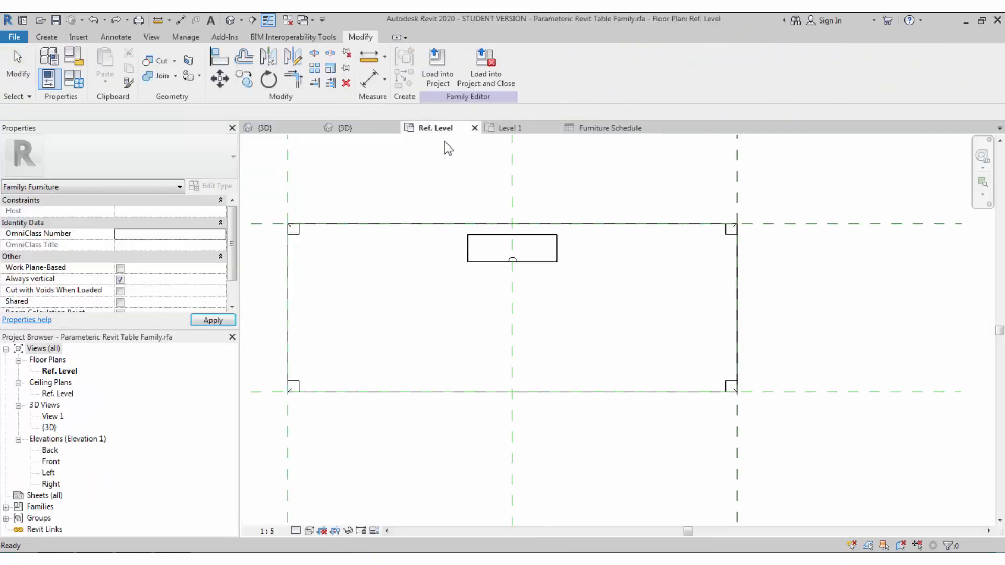
click(230, 20)
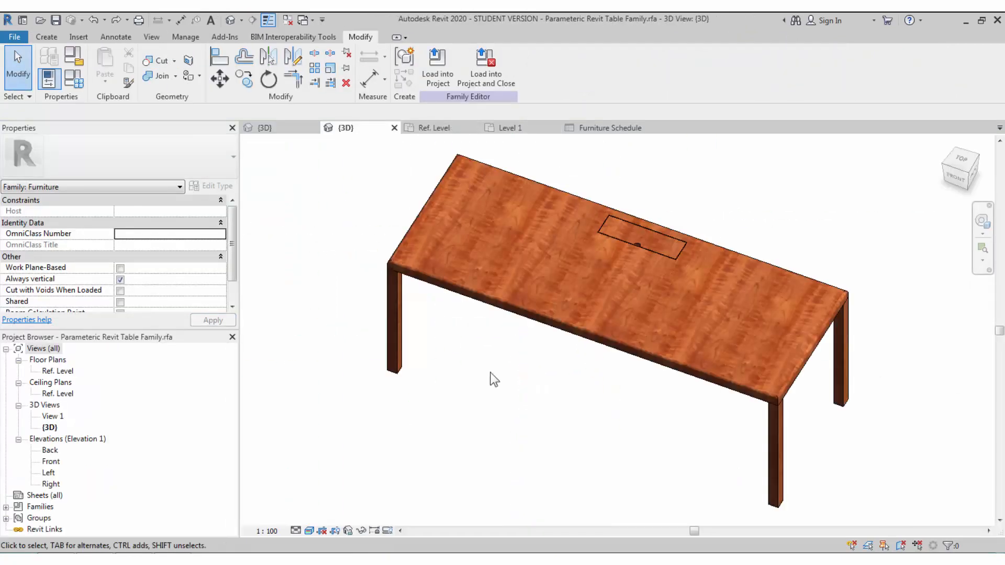